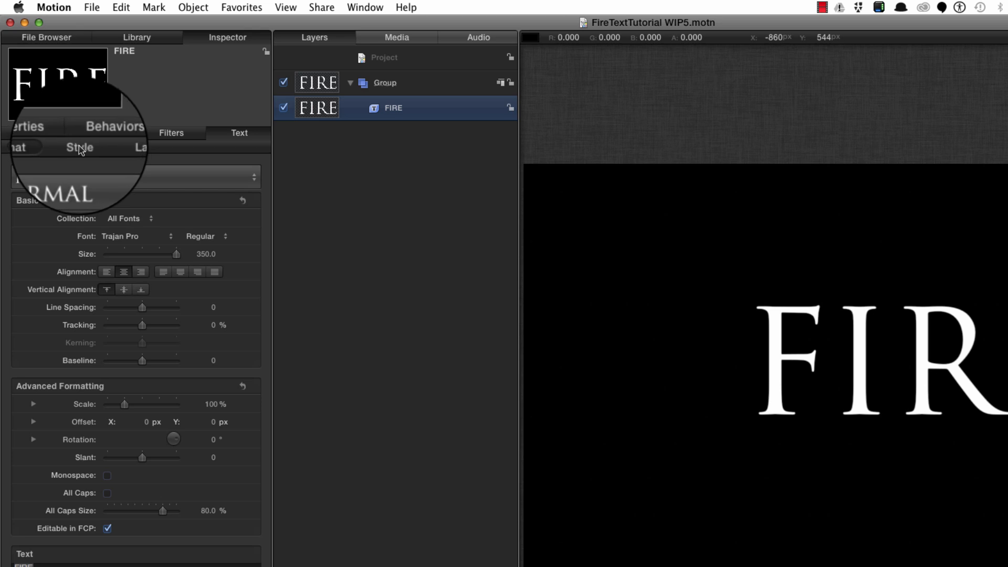
# Fill the face of the FIRE text with a gradient and add two color tags at about 30% and 60%
pyautogui.click(79, 147)
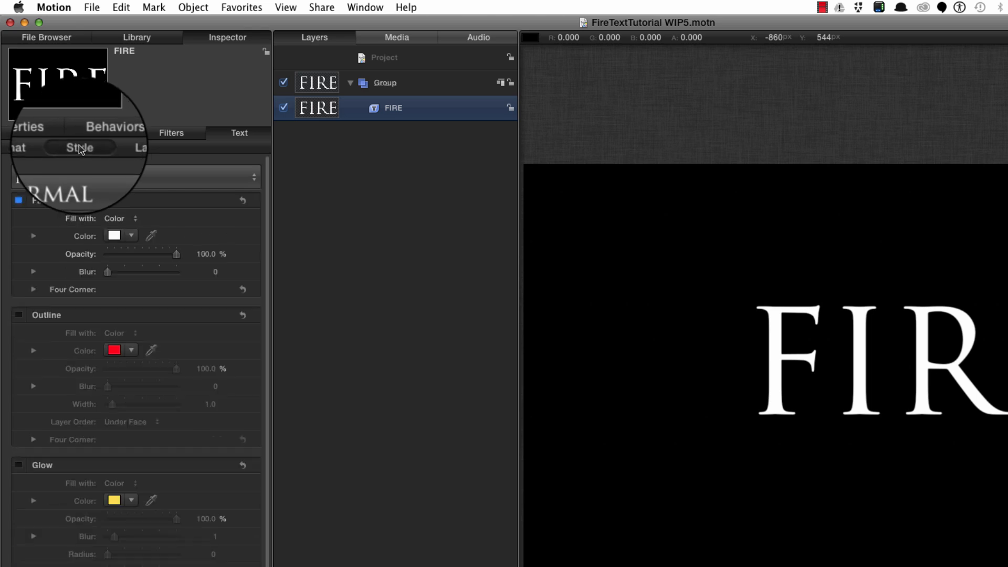
pyautogui.click(115, 212)
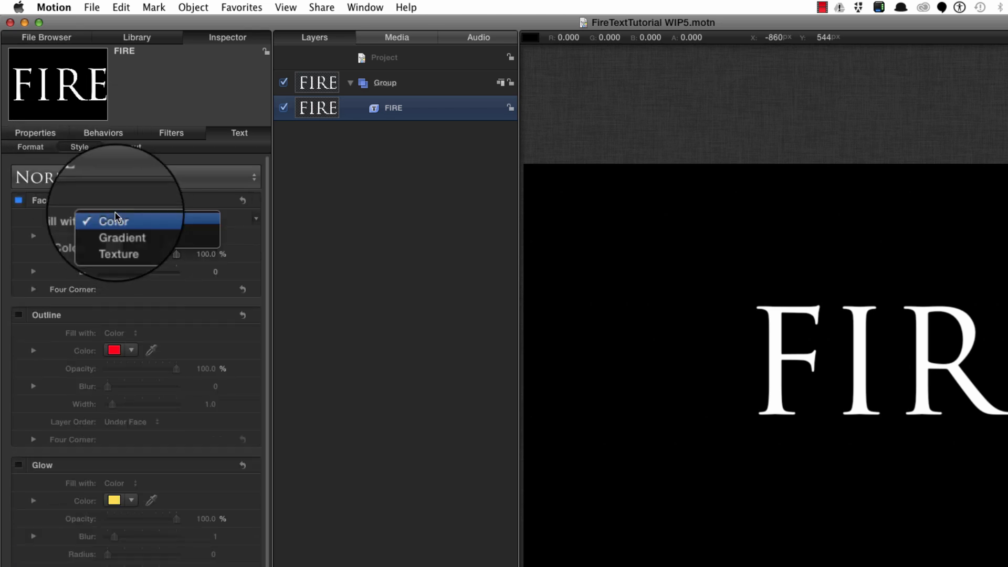
pyautogui.click(117, 230)
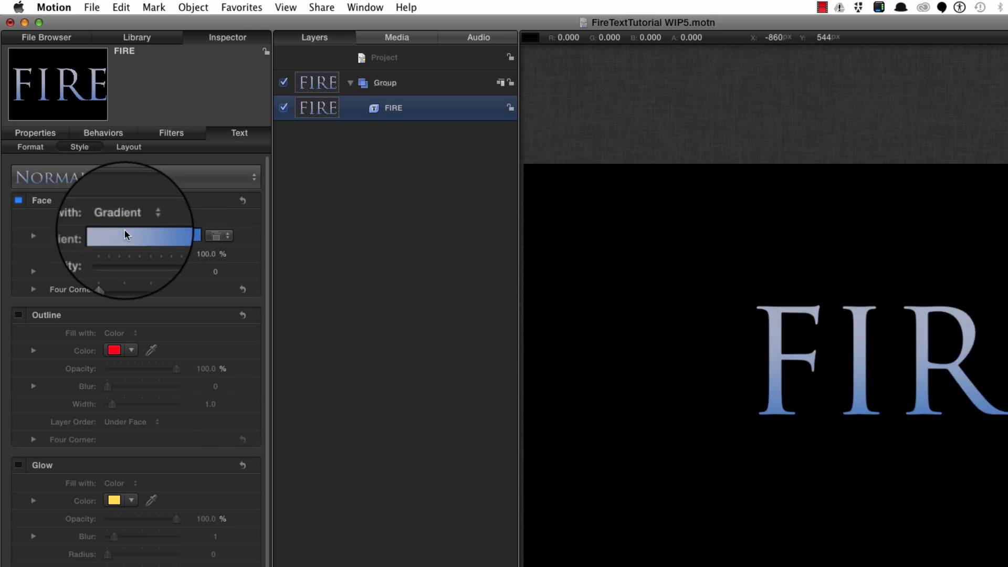
pyautogui.click(34, 236)
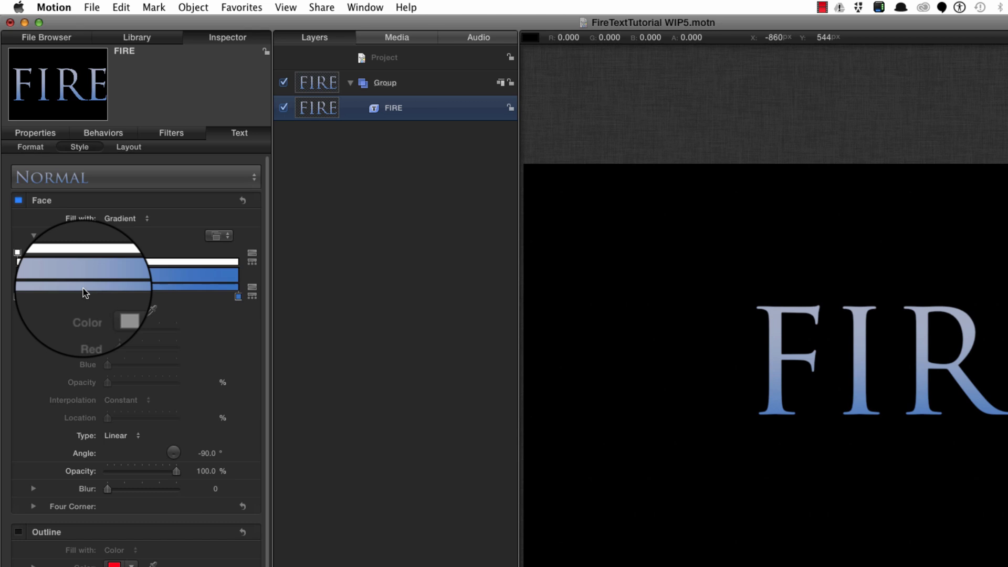
pyautogui.moveTo(83, 289); pyautogui.dragTo(149, 287)
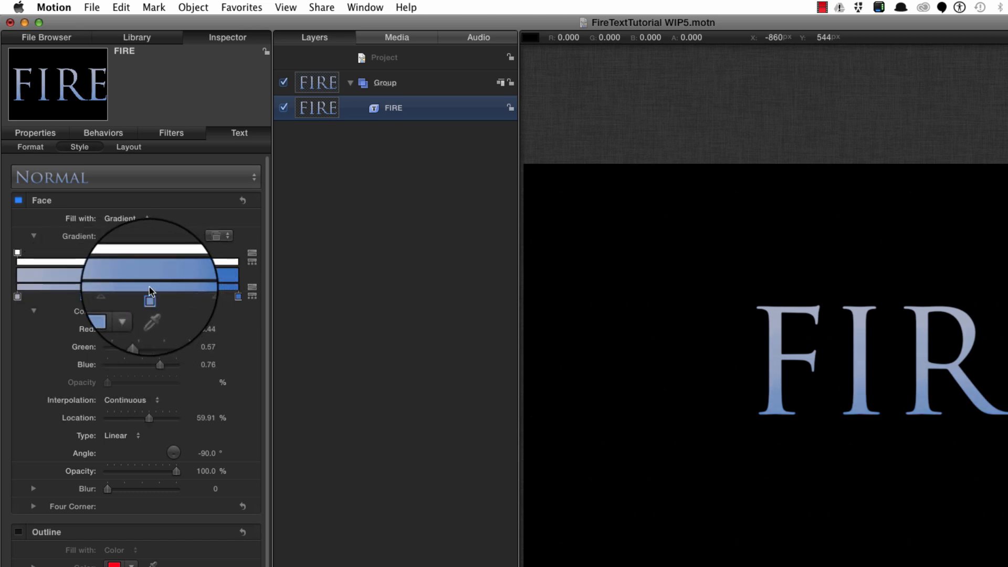
# Make the gradient's first color tag black with Red, Green and Blue all set to 0
pyautogui.click(17, 297)
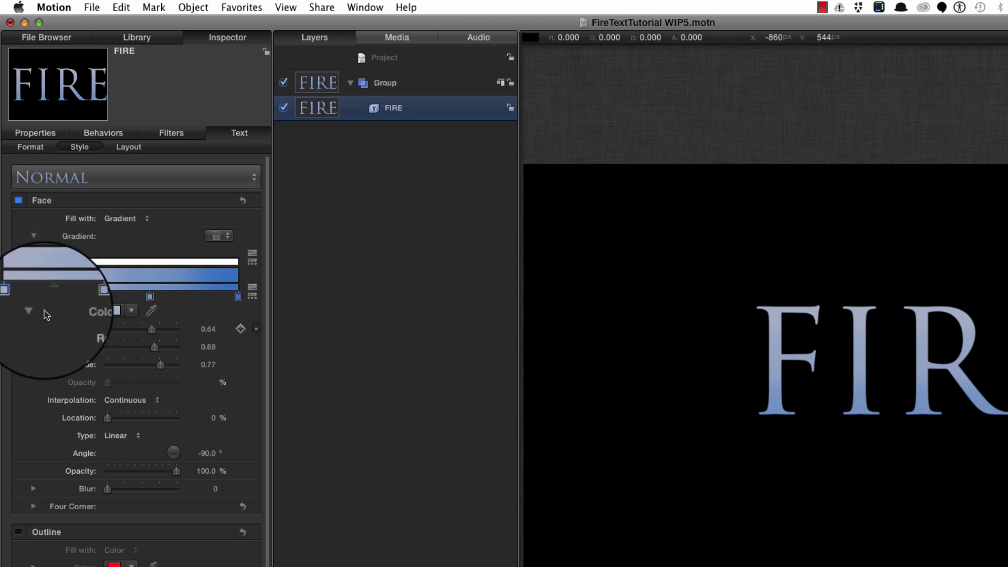
pyautogui.moveTo(153, 332); pyautogui.dragTo(108, 329)
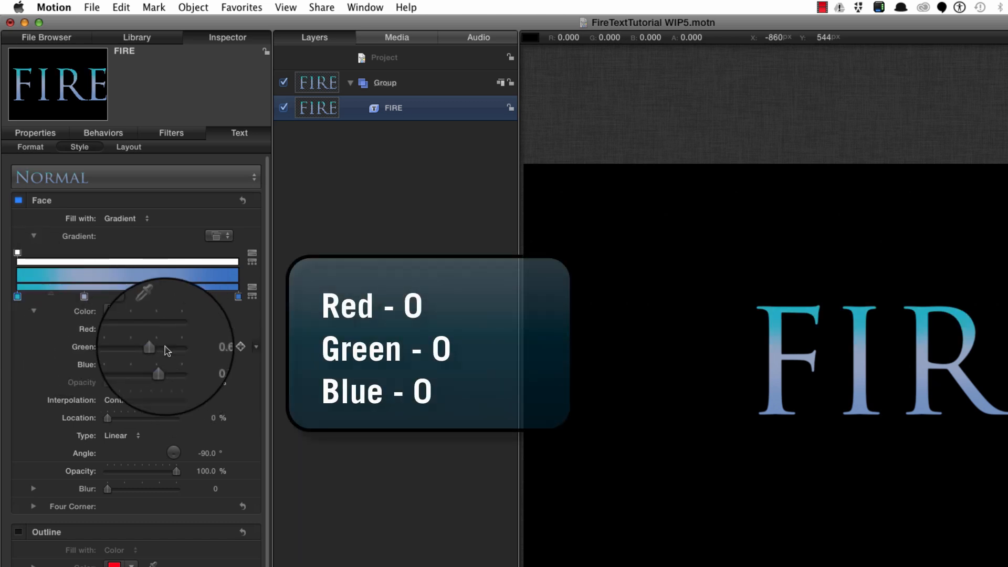
pyautogui.moveTo(166, 350); pyautogui.dragTo(36, 345)
pyautogui.moveTo(177, 364); pyautogui.dragTo(68, 366)
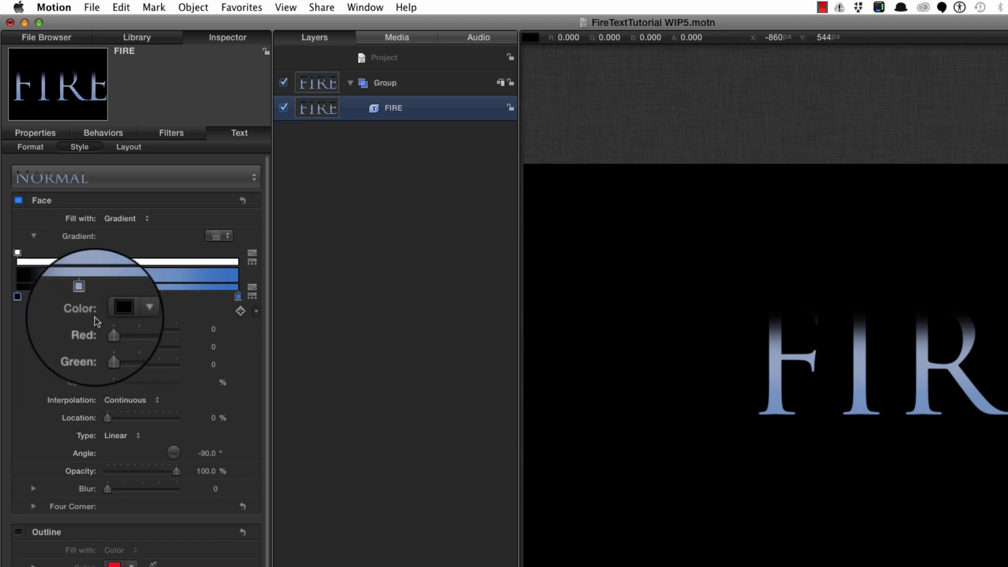
# Color the gradient's second tag dark brown with Red 0.4, Green 0.2 and Blue 0
pyautogui.click(84, 297)
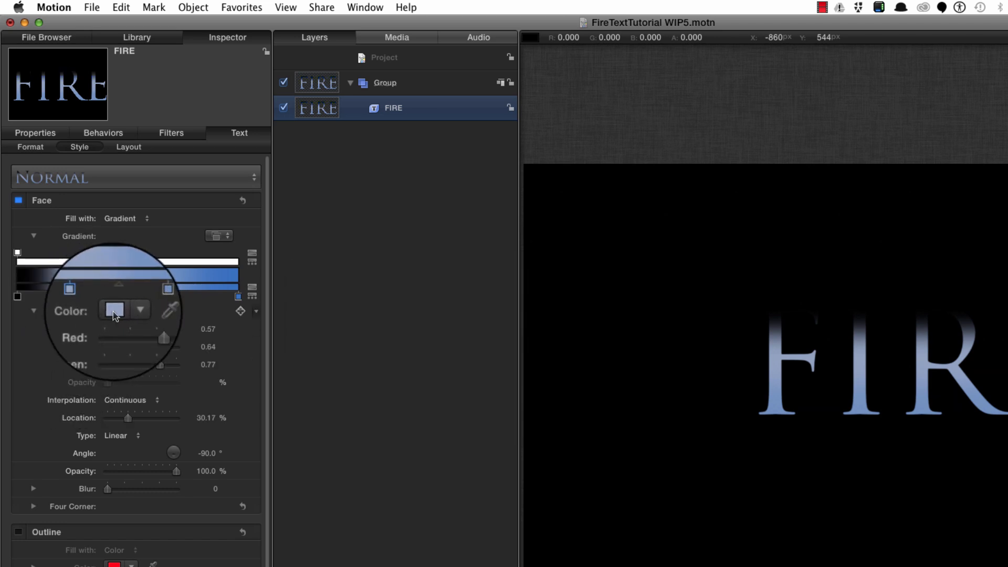
pyautogui.click(208, 329)
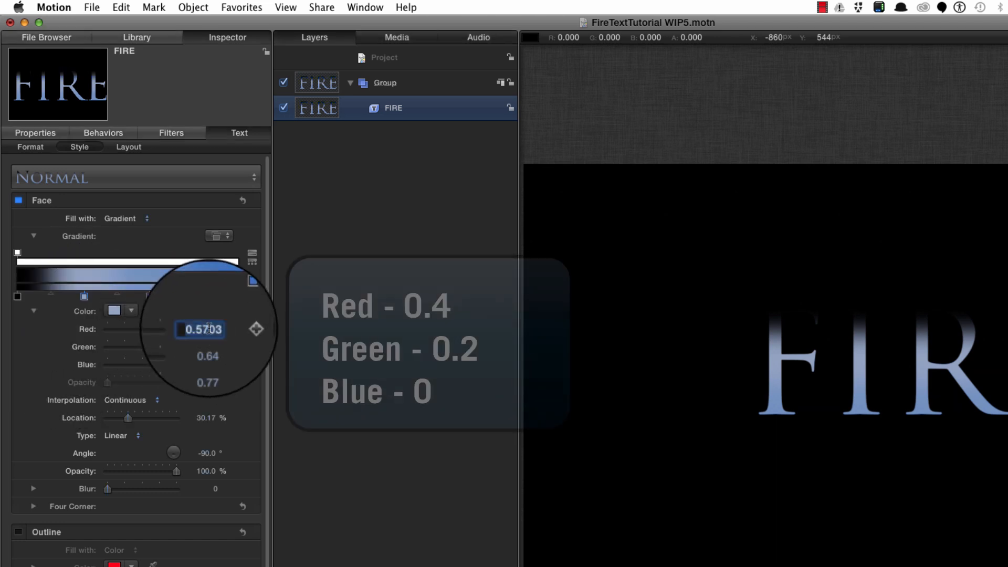
pyautogui.press('BackSpace')
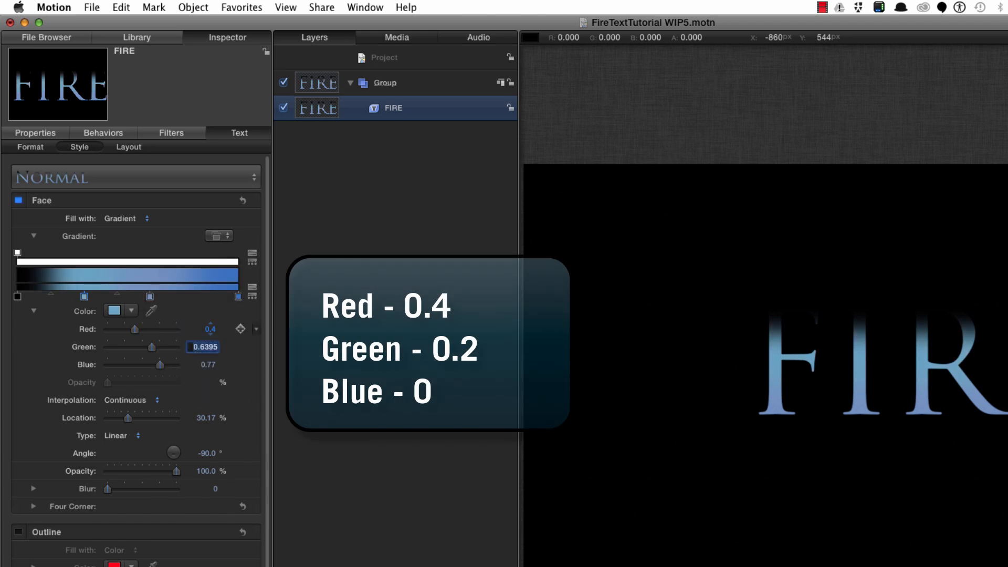
pyautogui.write('.2')
pyautogui.press('Tab')
pyautogui.write('0')
pyautogui.press('Return')
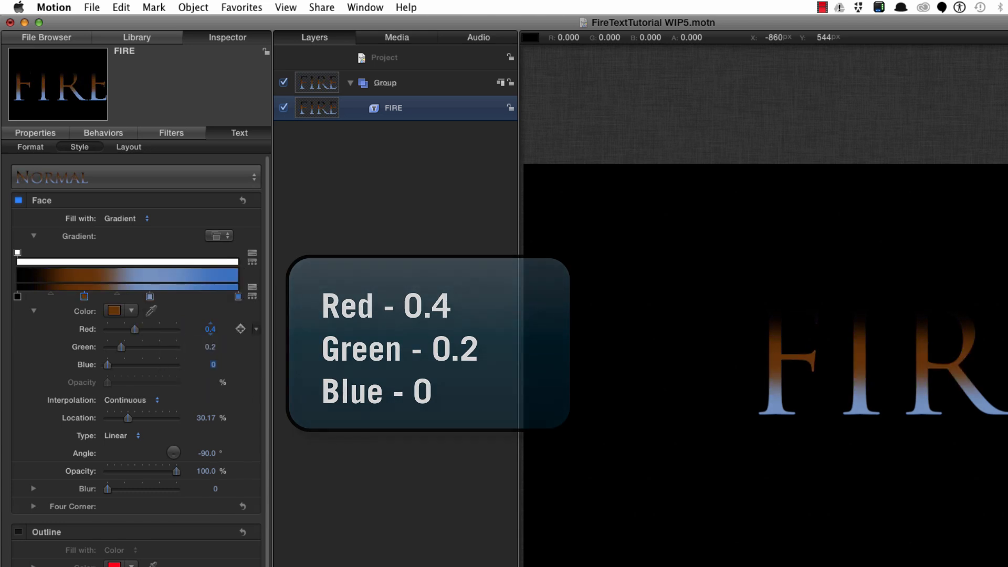
# Color the gradient's third tag orange with Red 1.0, Green 0.6 and Blue 0
pyautogui.click(150, 296)
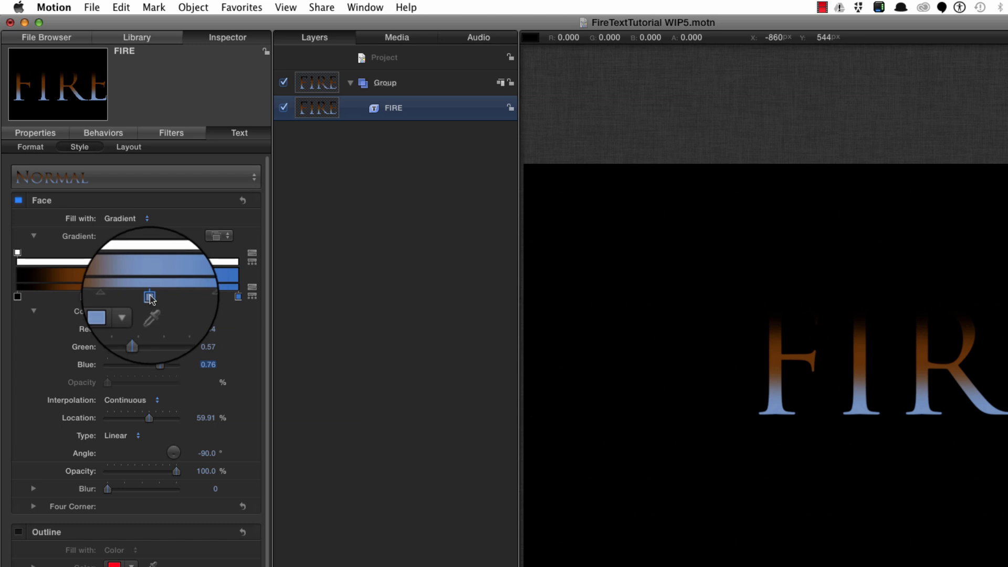
pyautogui.click(209, 330)
pyautogui.write('1.0')
pyautogui.press('Return')
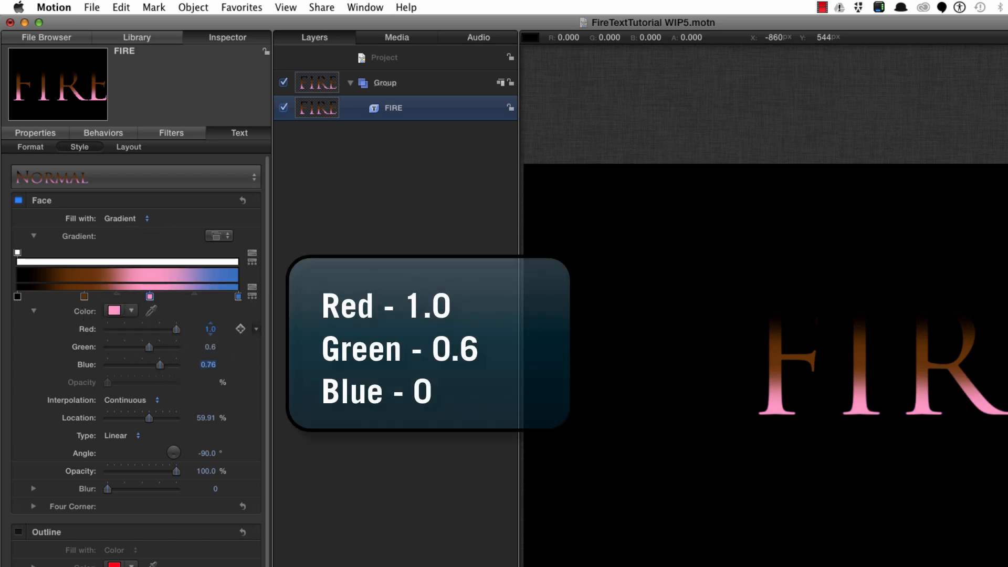
pyautogui.write('0')
pyautogui.press('Return')
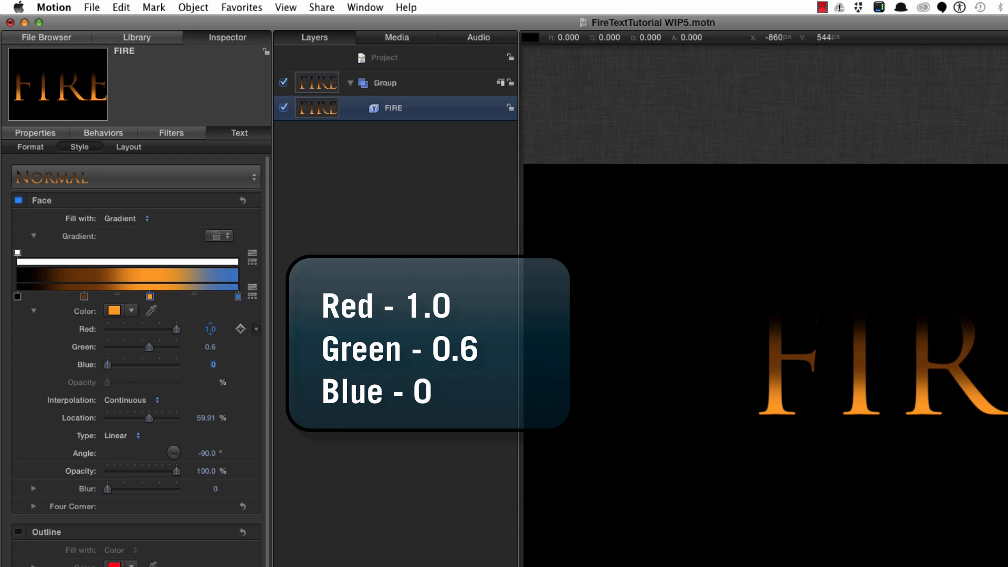
# Color the gradient's last tag pale yellow with Red 1.0, Green 1.0 and Blue 0.8
pyautogui.click(238, 296)
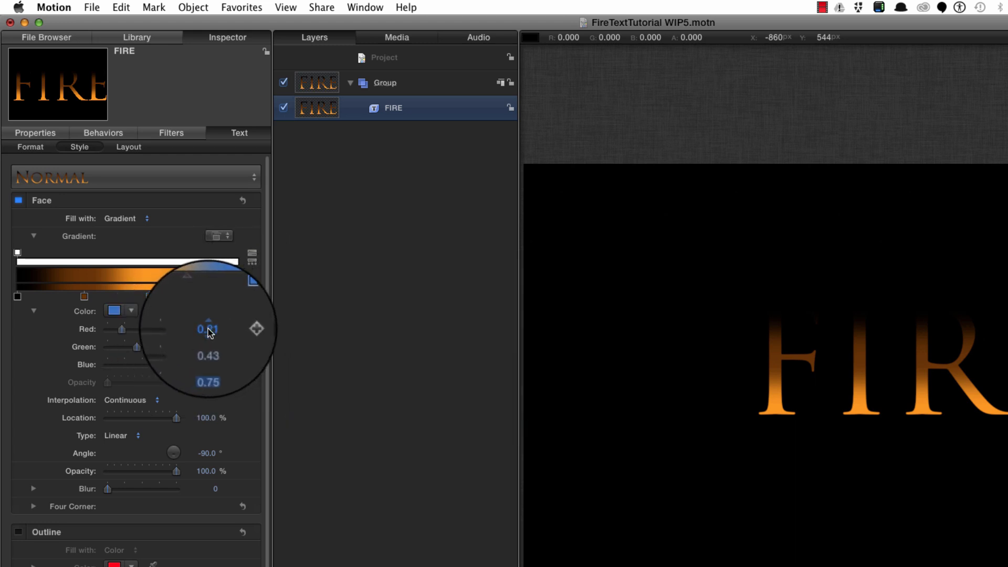
pyautogui.write('1.0')
pyautogui.press('Return')
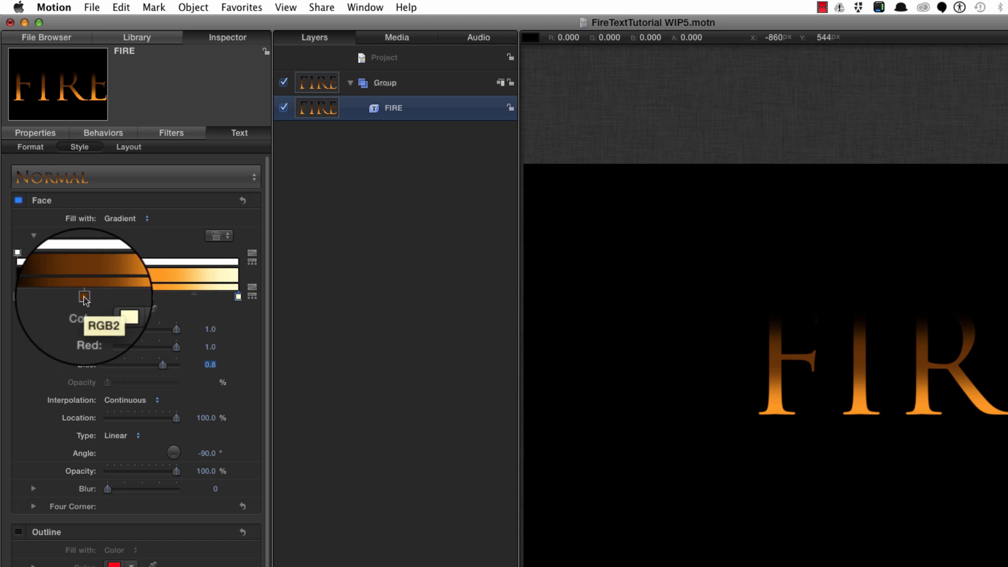
# Set the gradient tag locations to 25% for brown, 50% for orange and 65% for pale yellow
pyautogui.click(204, 418)
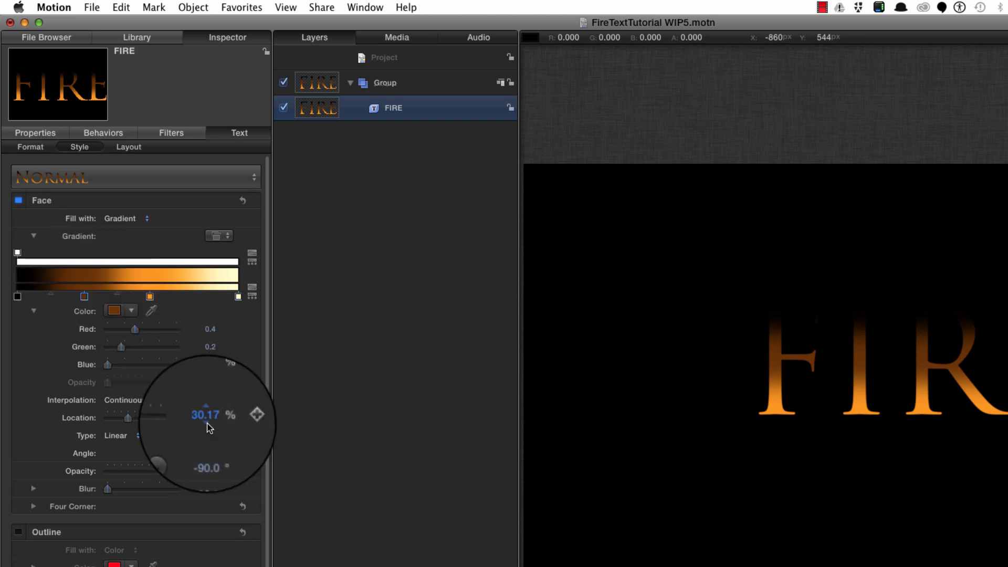
pyautogui.write('25')
pyautogui.press('Return')
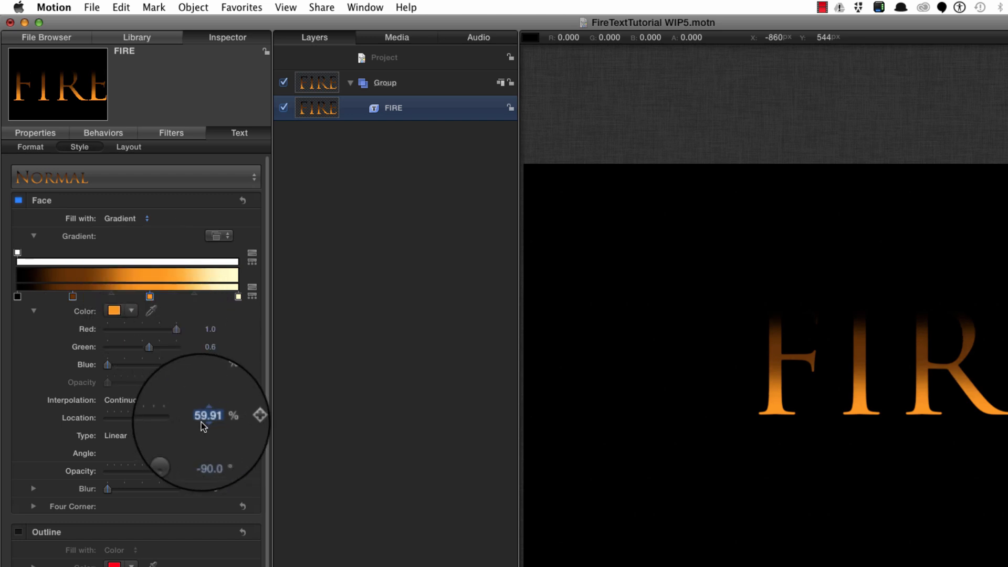
pyautogui.write('50')
pyautogui.press('Return')
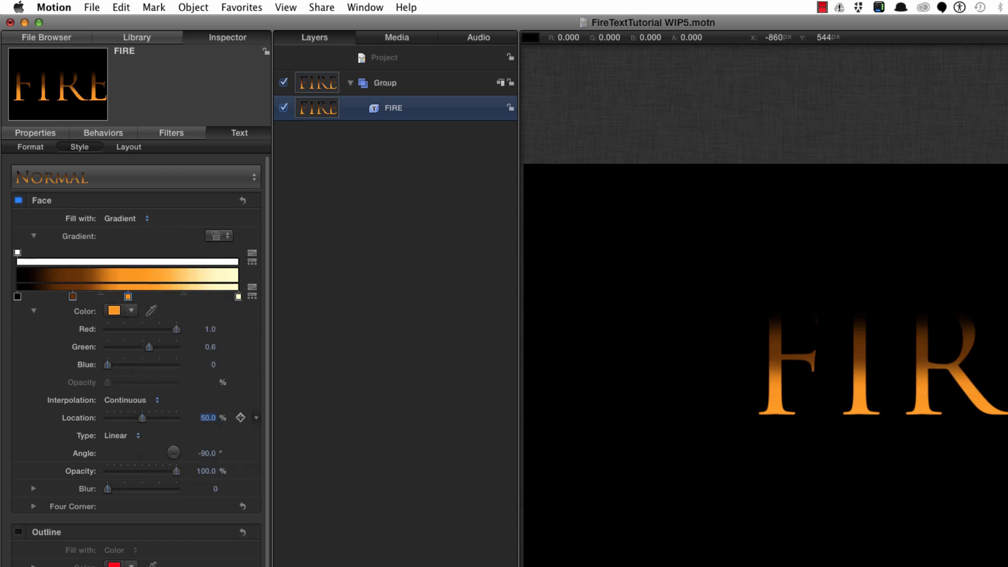
pyautogui.click(238, 296)
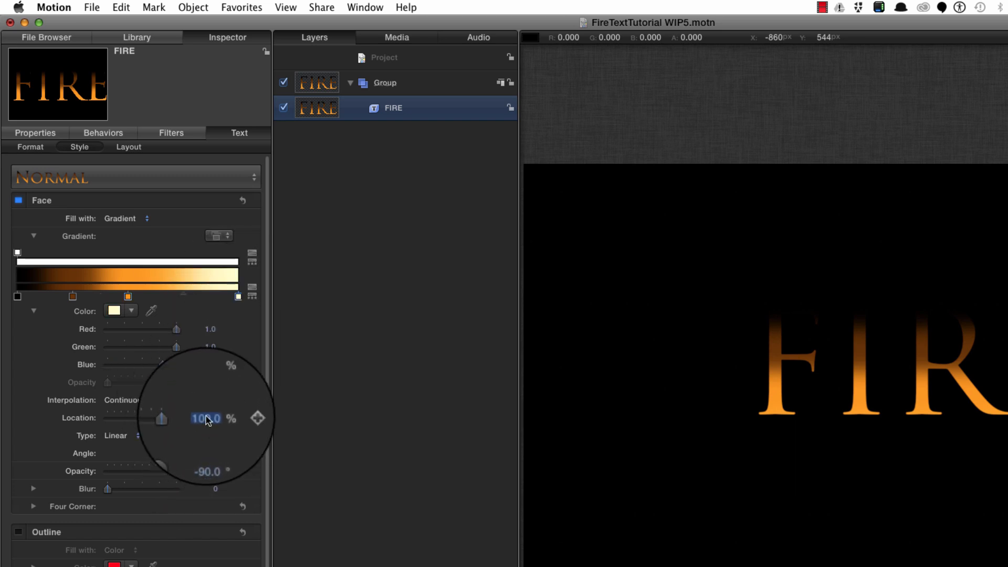
pyautogui.write('65')
pyautogui.press('Return')
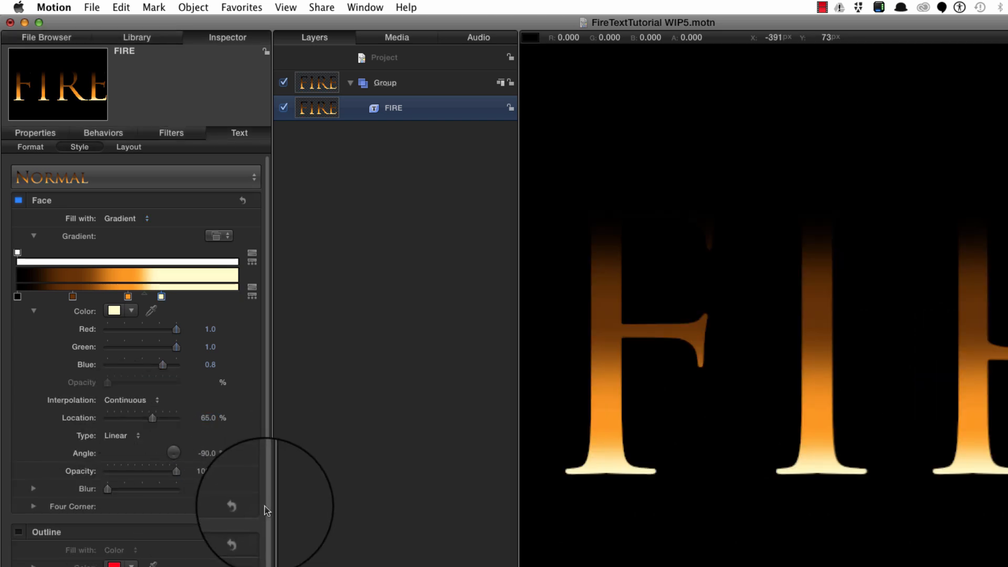
# Enable the red text outline and set its blur to 50, width to 3 and opacity to 75%
pyautogui.scroll(-5, 230, 506)
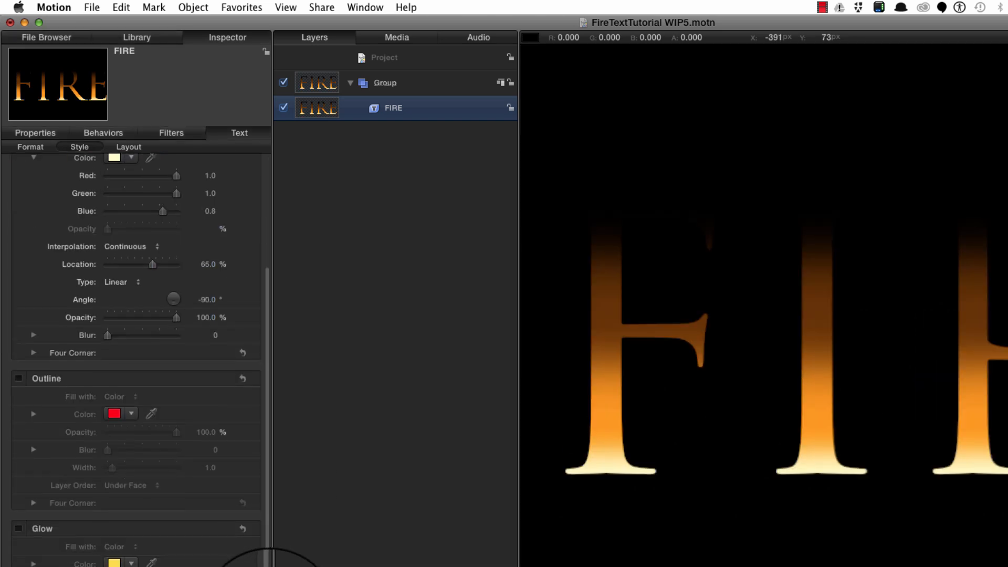
pyautogui.click(18, 378)
pyautogui.scroll(-2, 266, 457)
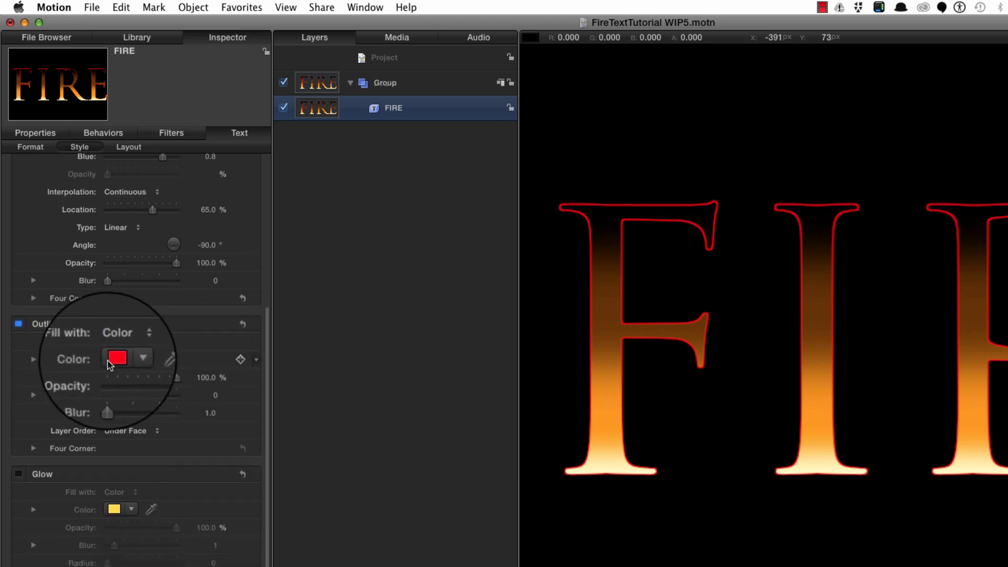
pyautogui.click(34, 359)
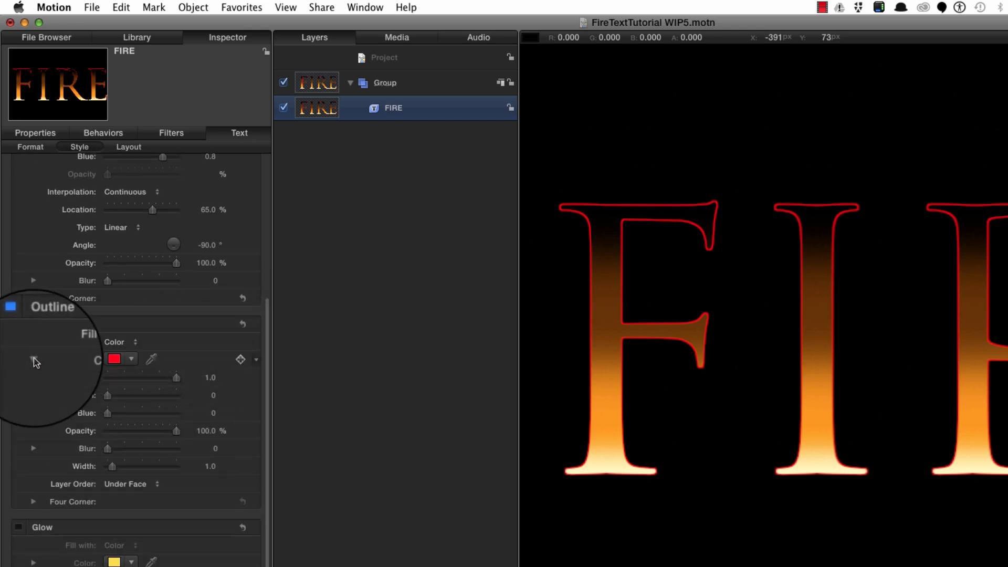
pyautogui.doubleClick(215, 394)
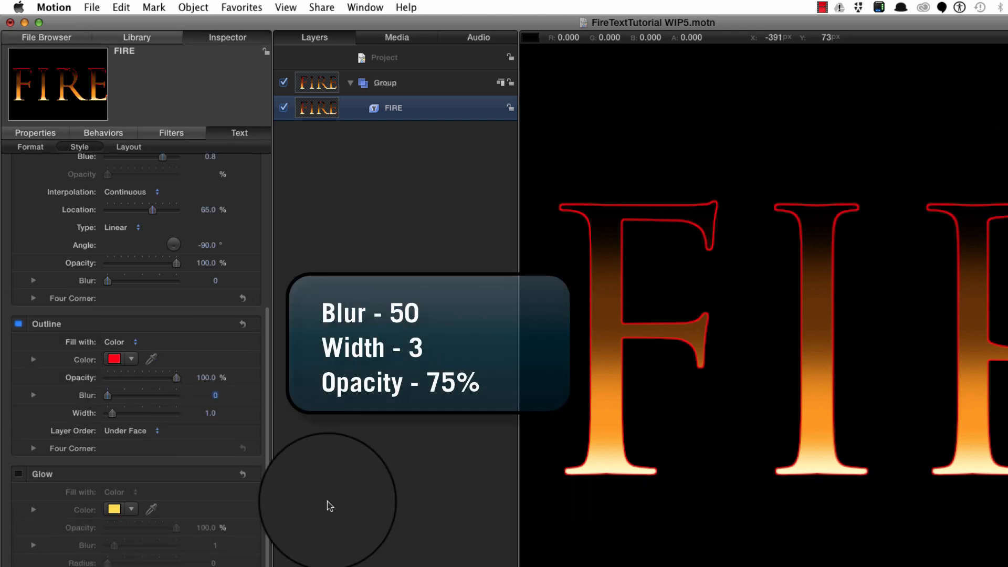
pyautogui.write('50')
pyautogui.press('Return')
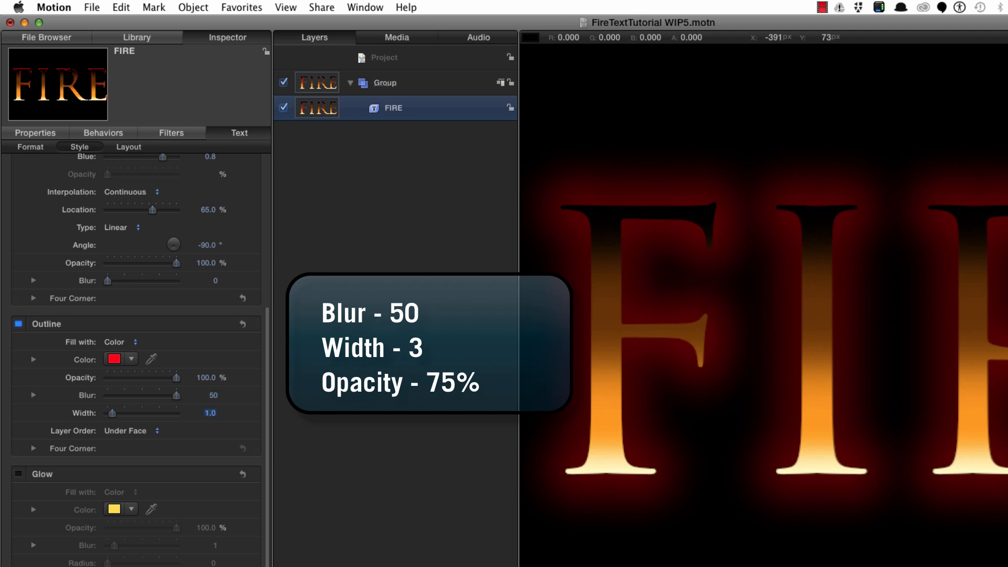
pyautogui.write('3')
pyautogui.press('Return')
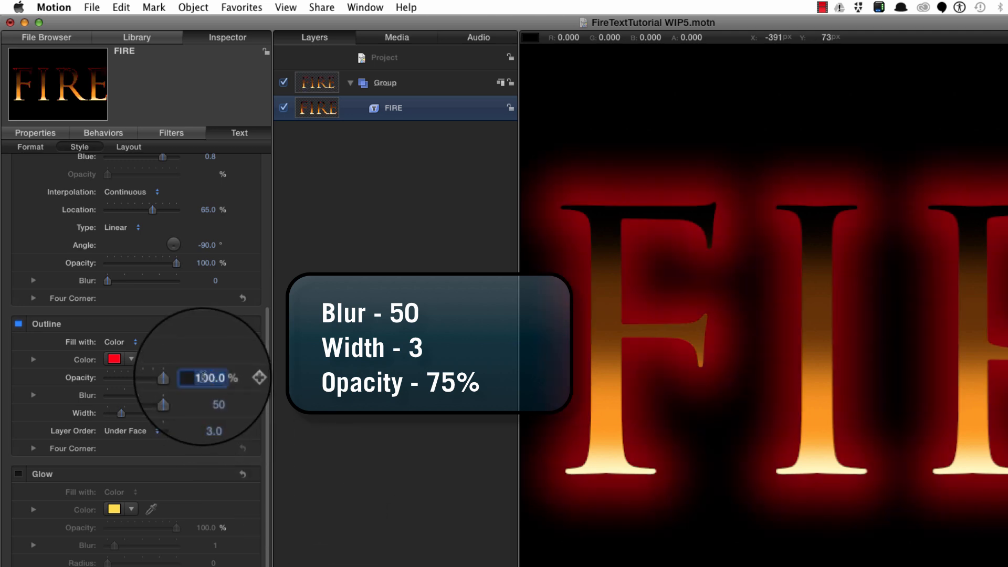
pyautogui.write('75')
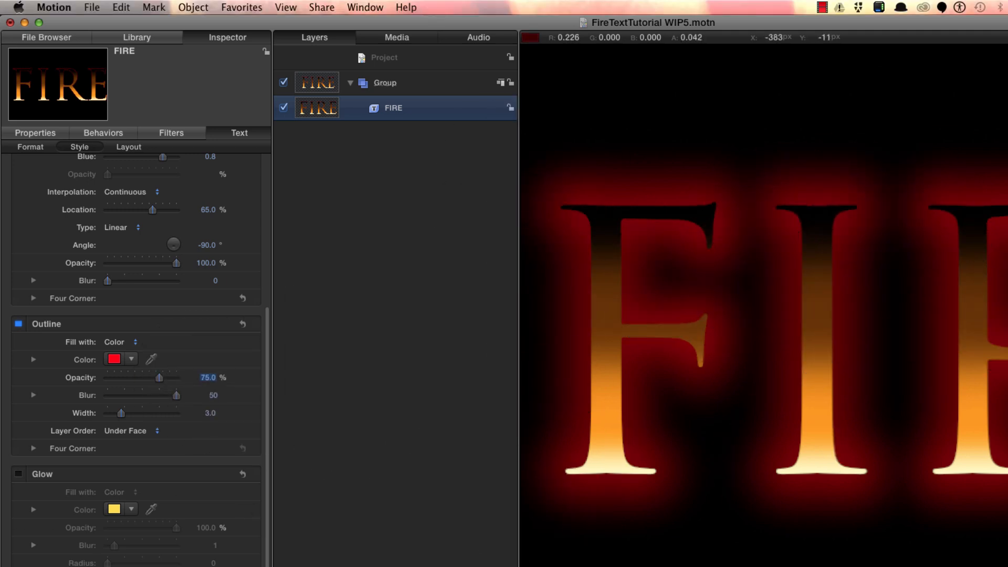
# Duplicate the FIRE text layer and set the copy's blend mode to Multiply
pyautogui.click(320, 108)
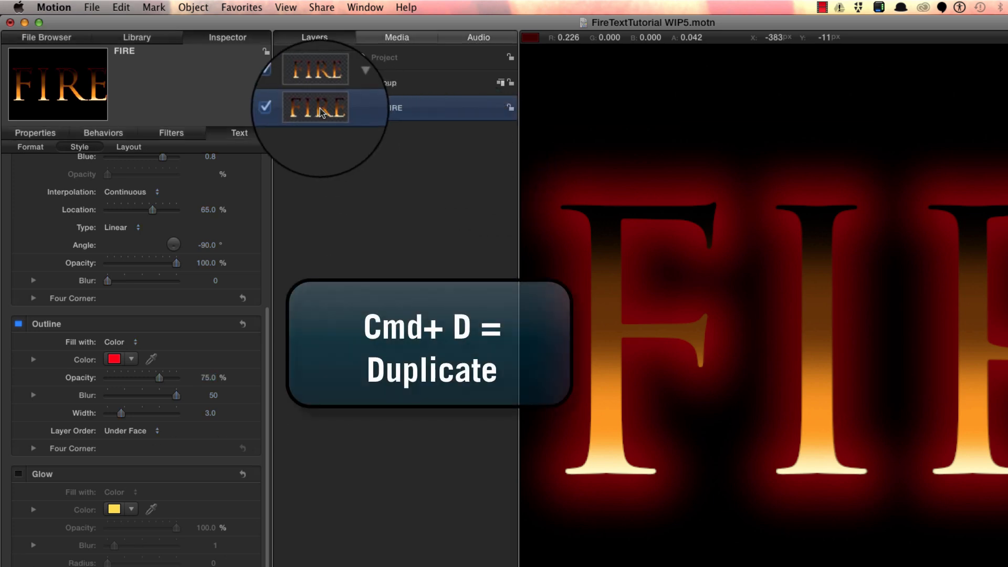
pyautogui.press('super+d')
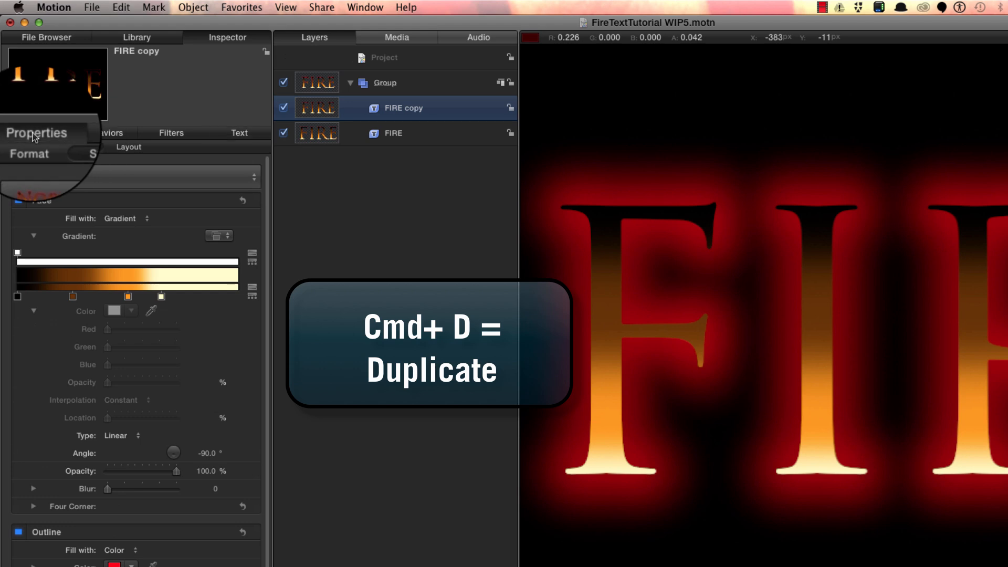
pyautogui.click(35, 133)
pyautogui.click(118, 311)
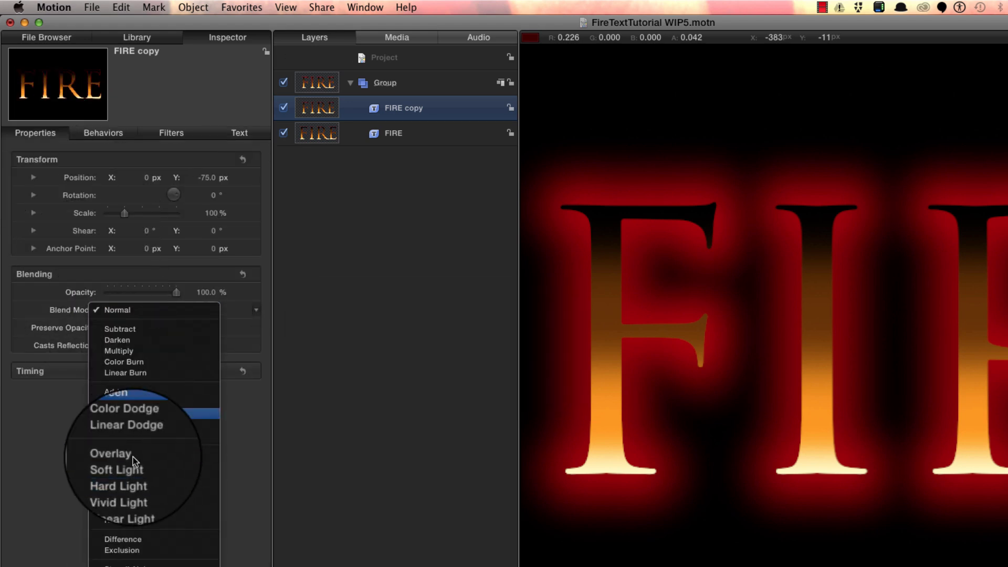
pyautogui.click(145, 355)
# Turn off the outline on the FIRE copy and remove the brown color tag from its face gradient
pyautogui.click(247, 134)
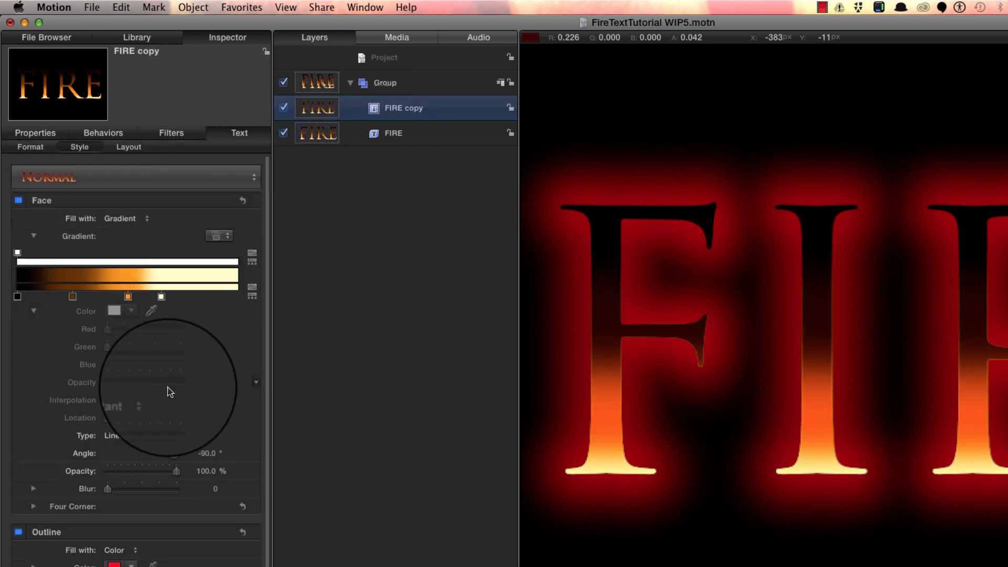
pyautogui.click(19, 532)
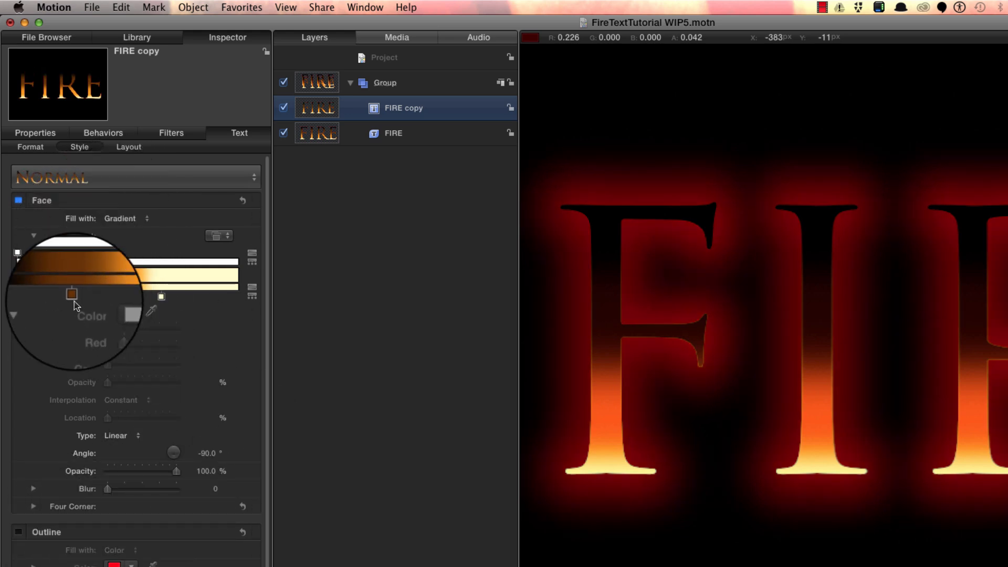
pyautogui.moveTo(73, 296); pyautogui.dragTo(78, 346)
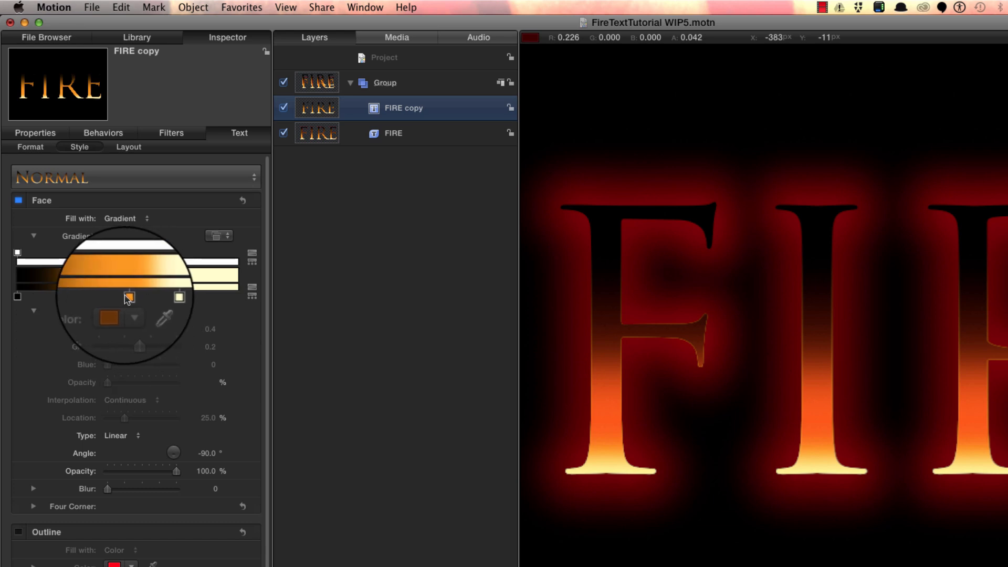
# Remove the orange and pale yellow tags from the FIRE copy's face gradient and set its first opacity tag's location to 52%
pyautogui.moveTo(128, 297); pyautogui.dragTo(184, 340)
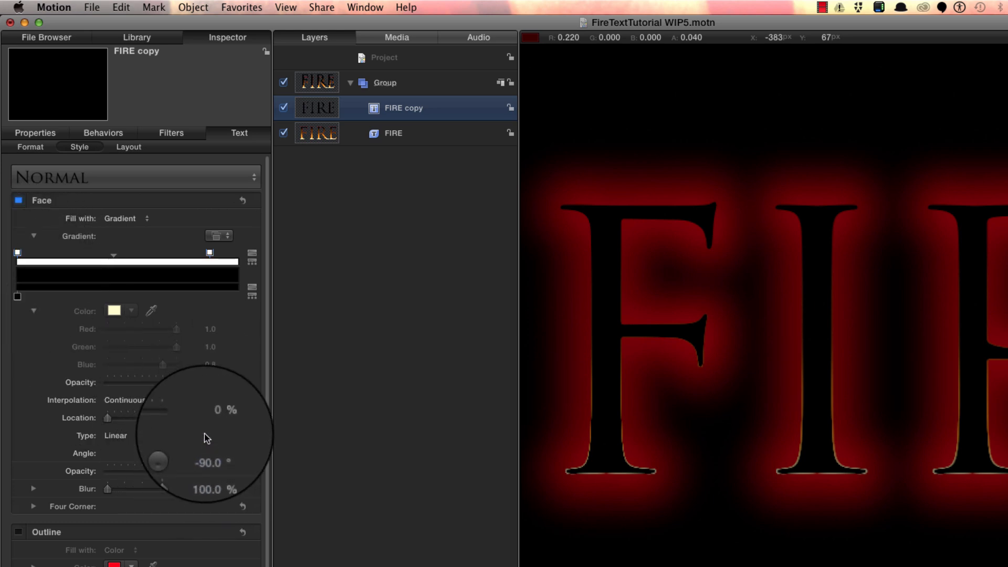
pyautogui.click(213, 418)
pyautogui.write('52.')
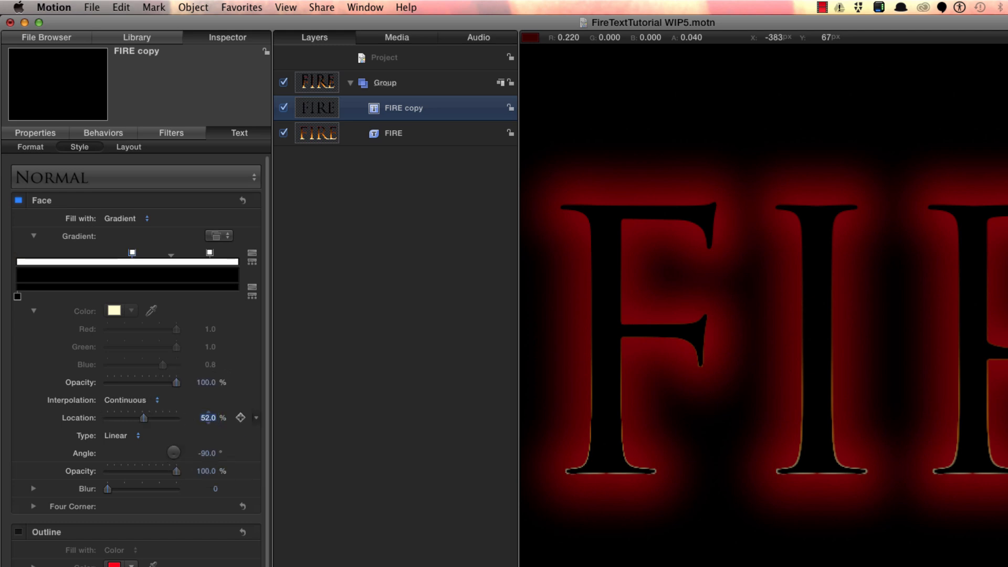
# Move the second opacity tag of the face gradient to location 100% and set its opacity to 60%
pyautogui.click(209, 253)
pyautogui.moveTo(210, 255); pyautogui.dragTo(252, 259)
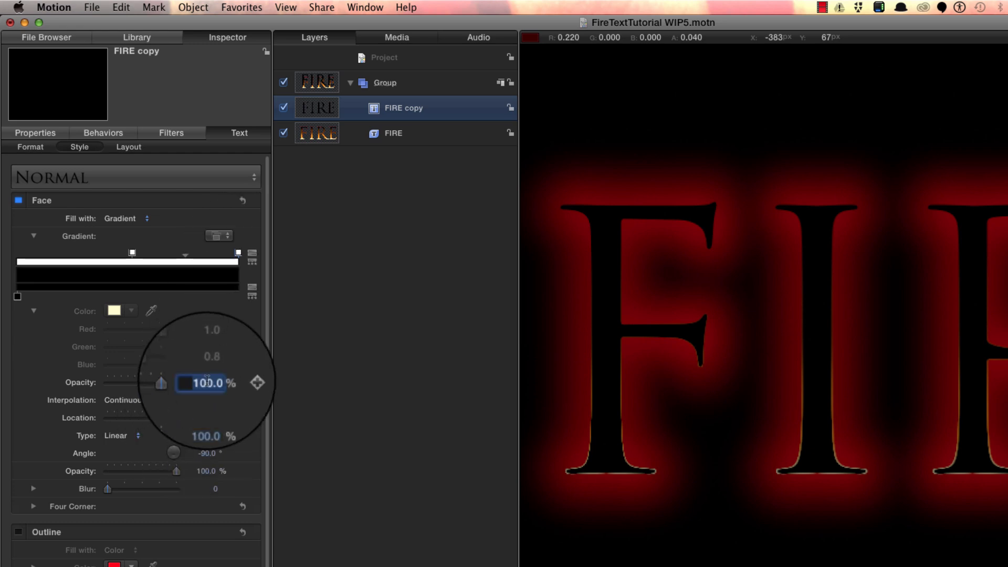
pyautogui.moveTo(208, 381); pyautogui.dragTo(191, 382)
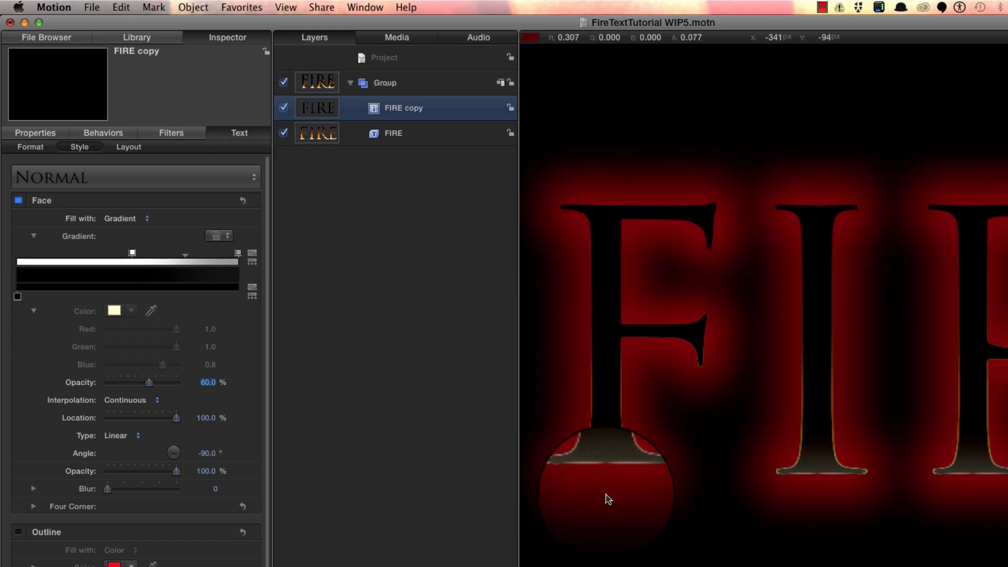
# Apply the Matte Magic keying filter to the FIRE copy layer
pyautogui.click(137, 37)
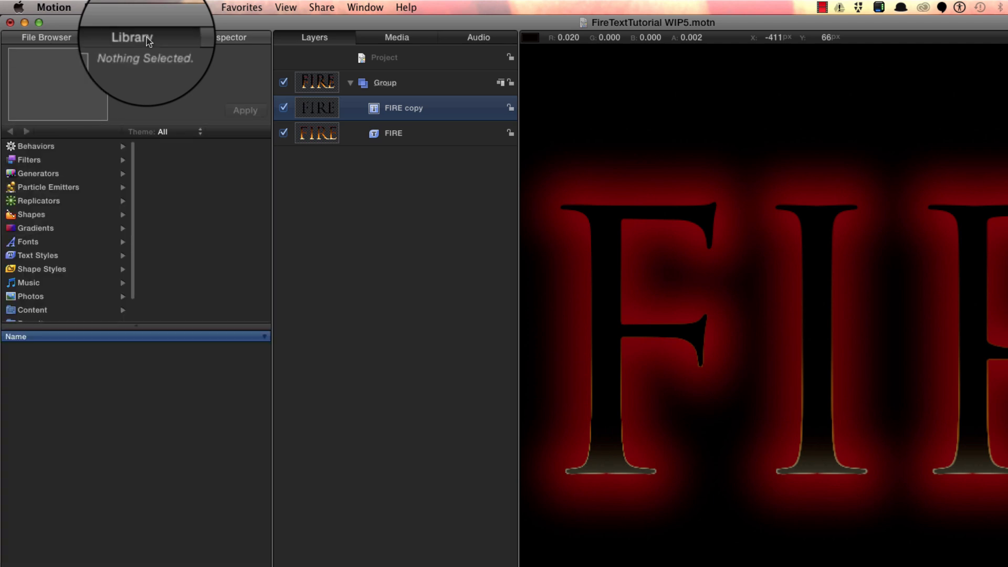
pyautogui.click(29, 160)
pyautogui.scroll(-5, 202, 265)
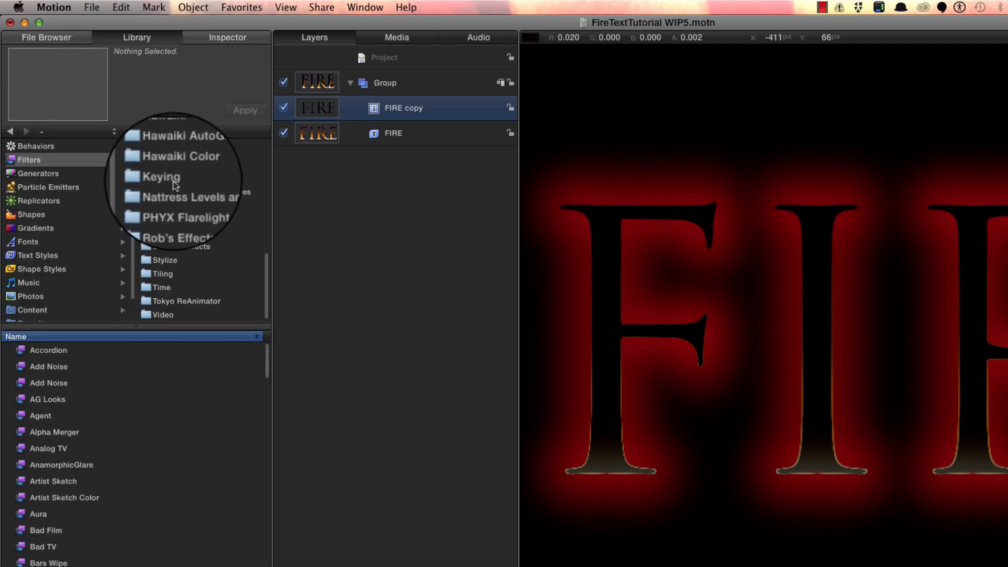
pyautogui.click(168, 178)
pyautogui.moveTo(22, 383); pyautogui.dragTo(309, 106)
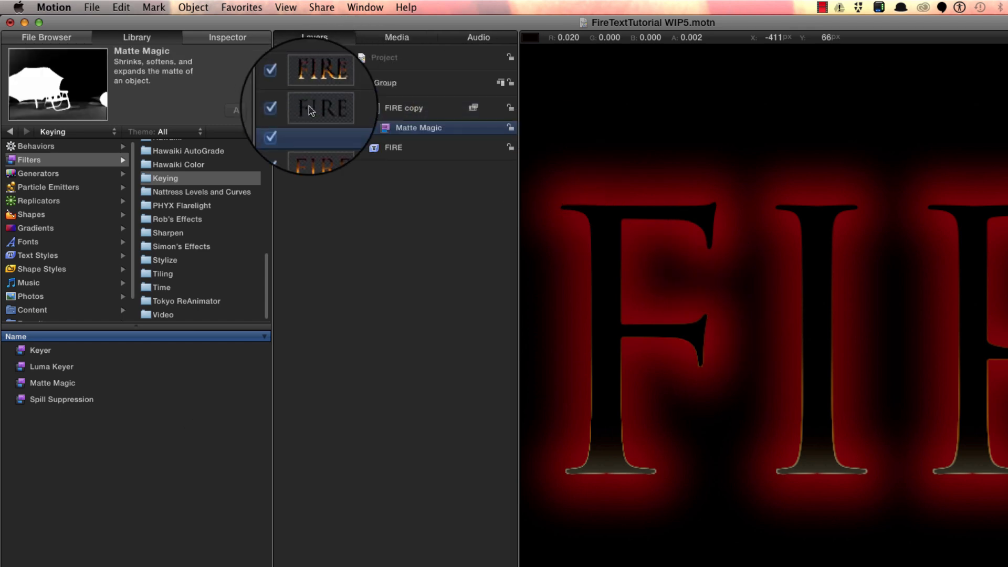
# Set the Matte Magic filter's Shrink to 1.5 and Feather to 30
pyautogui.click(235, 42)
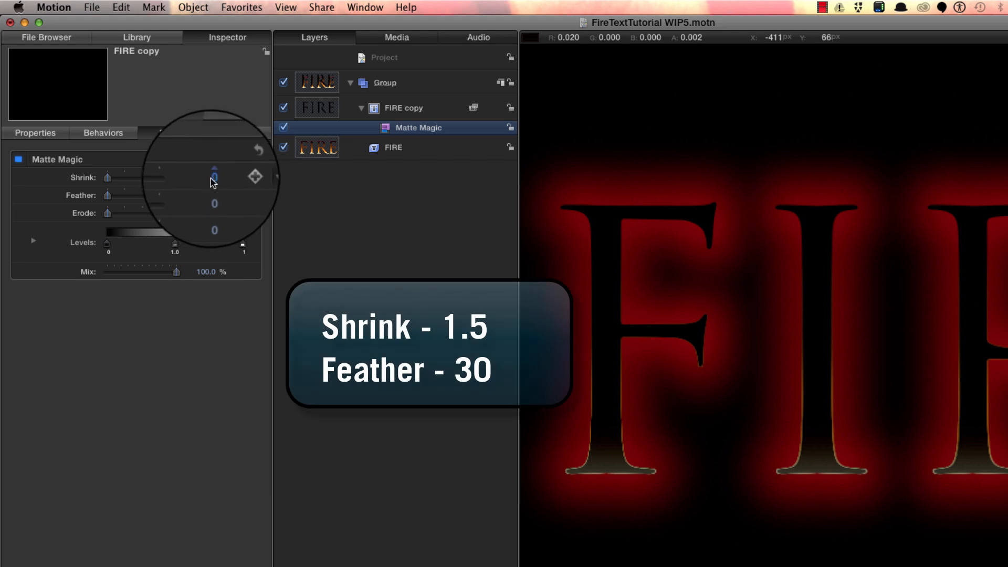
pyautogui.write('1.5')
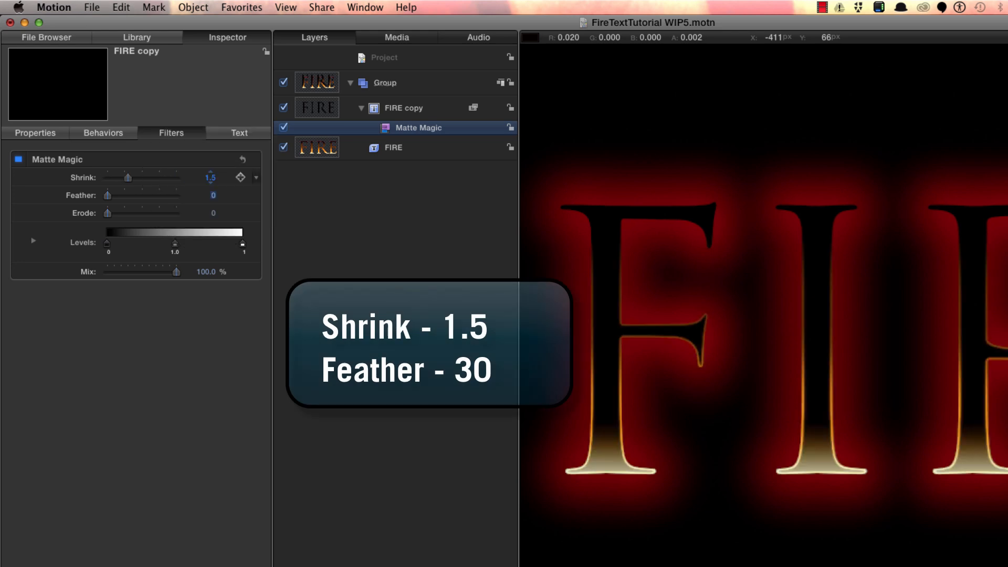
pyautogui.write('30')
pyautogui.press('Return')
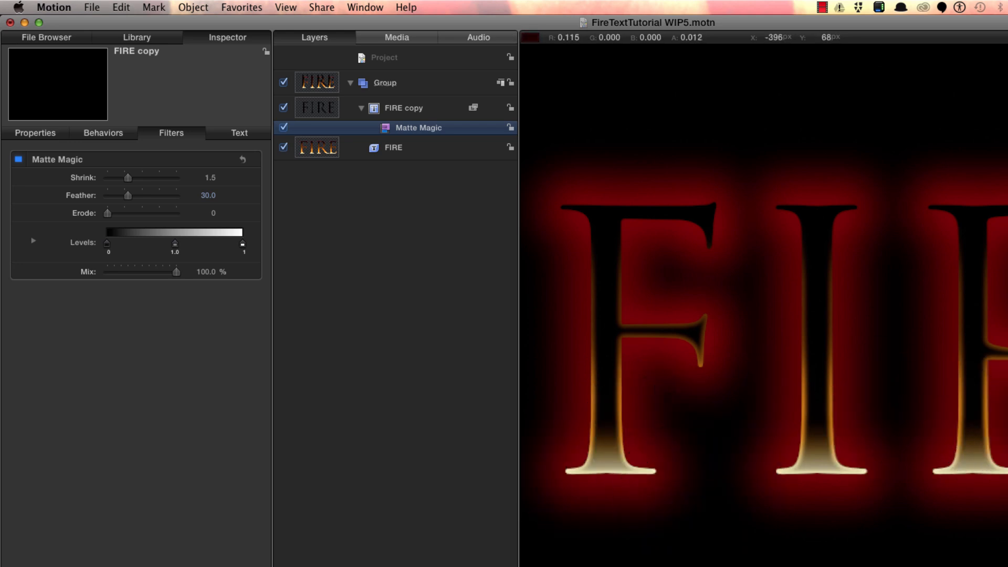
# Duplicate the FIRE copy layer and delete the Matte Magic filter from the new duplicate
pyautogui.click(322, 109)
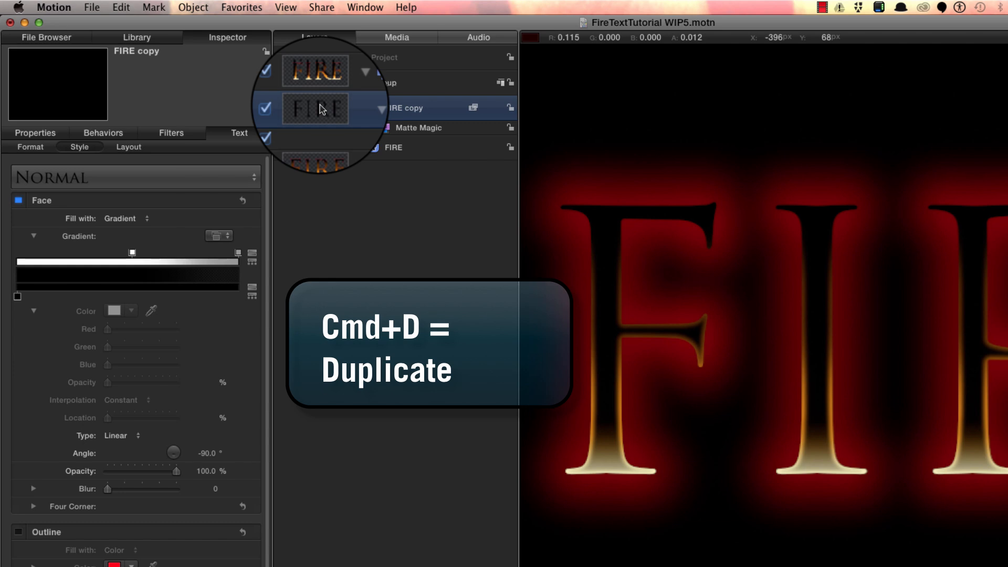
pyautogui.press('super+d')
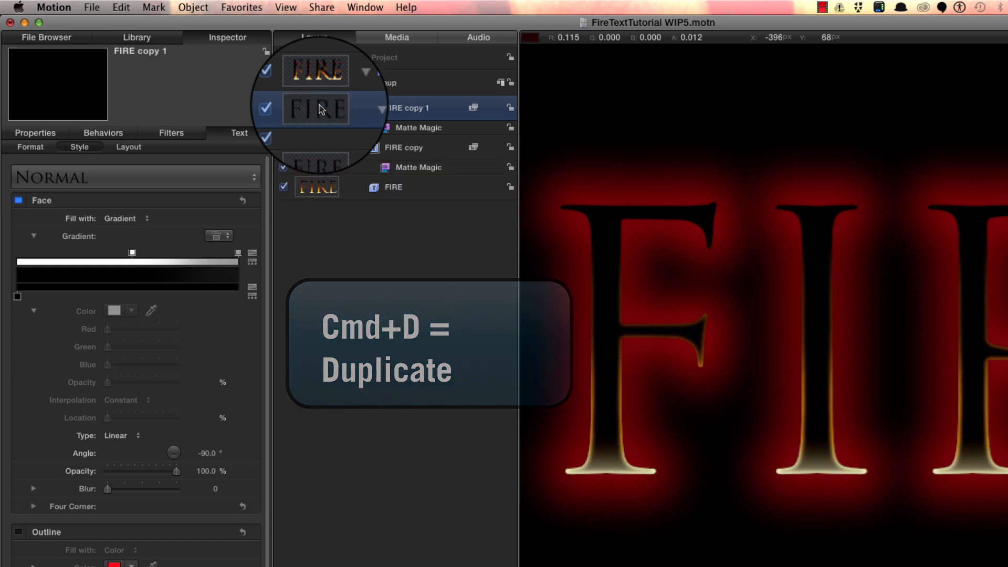
pyautogui.click(410, 129)
pyautogui.press('super+c')
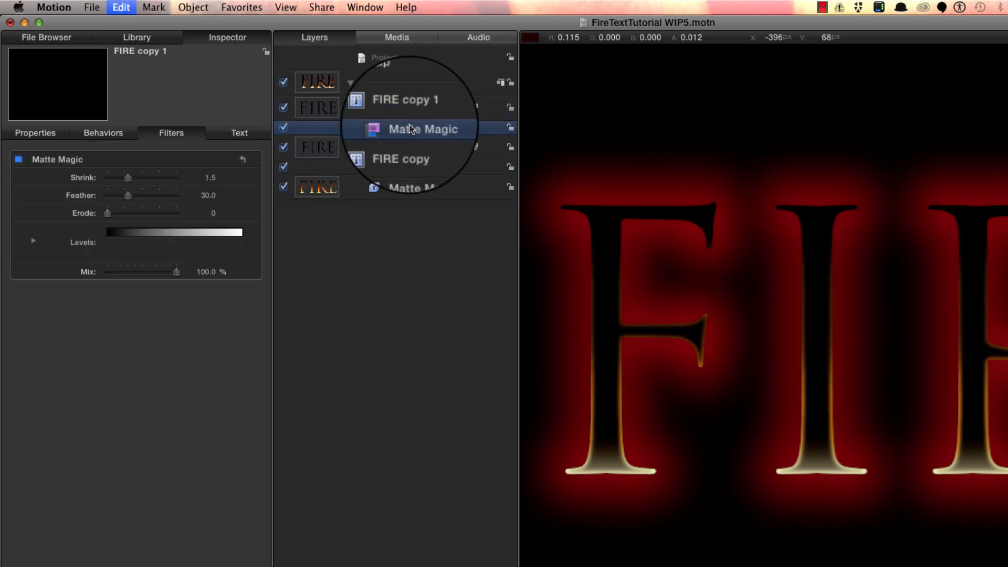
pyautogui.press('Delete')
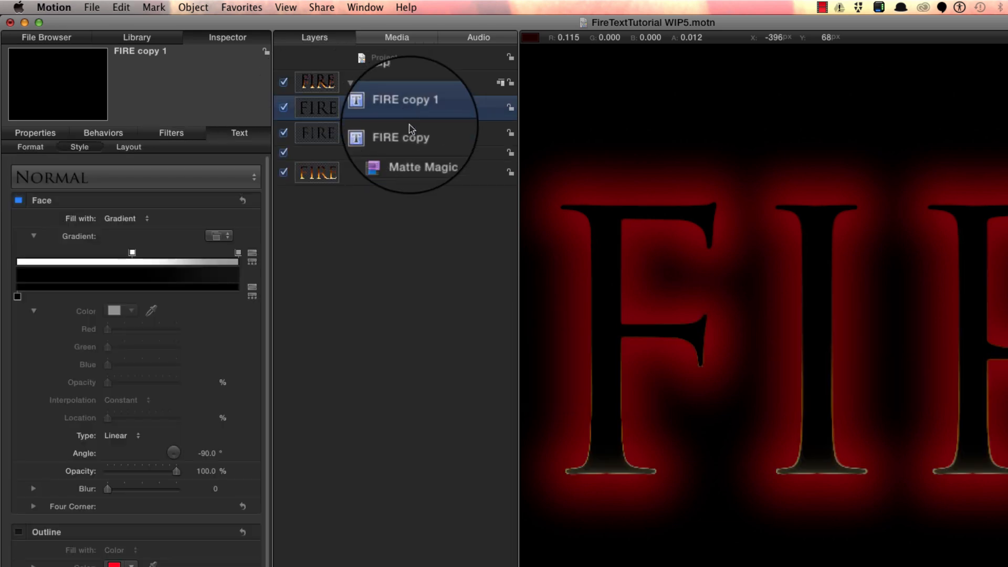
# Set the new duplicate layer's blend mode to Add
pyautogui.click(46, 135)
pyautogui.click(117, 311)
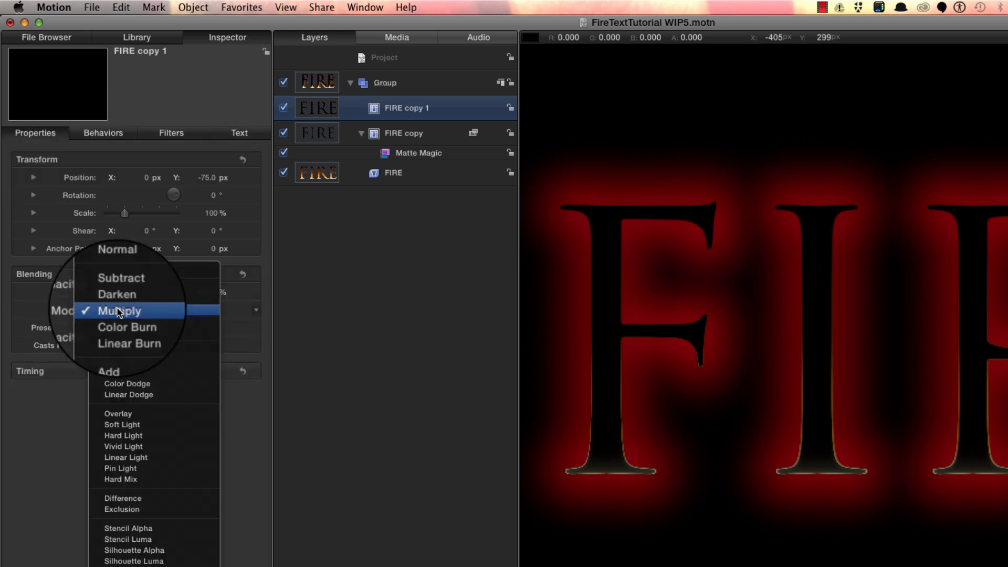
pyautogui.click(126, 355)
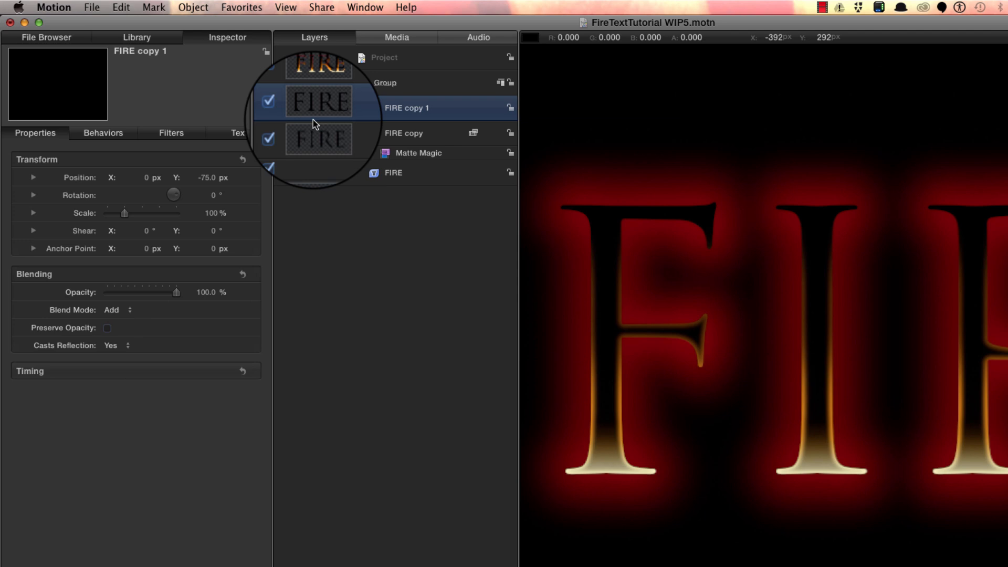
# Turn off the top FIRE duplicate's face, enable its outline and set the outline blur to 3
pyautogui.click(241, 132)
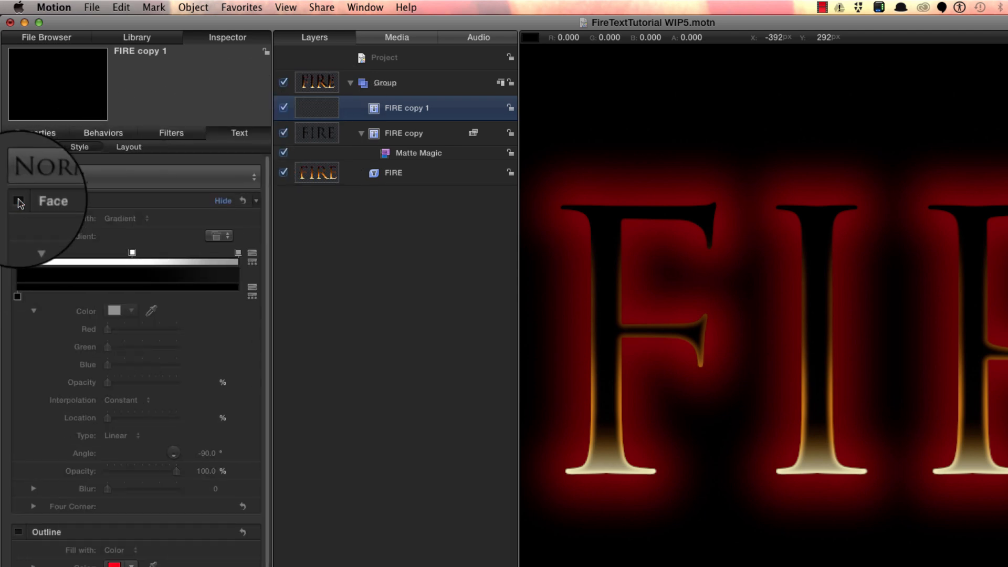
pyautogui.click(19, 533)
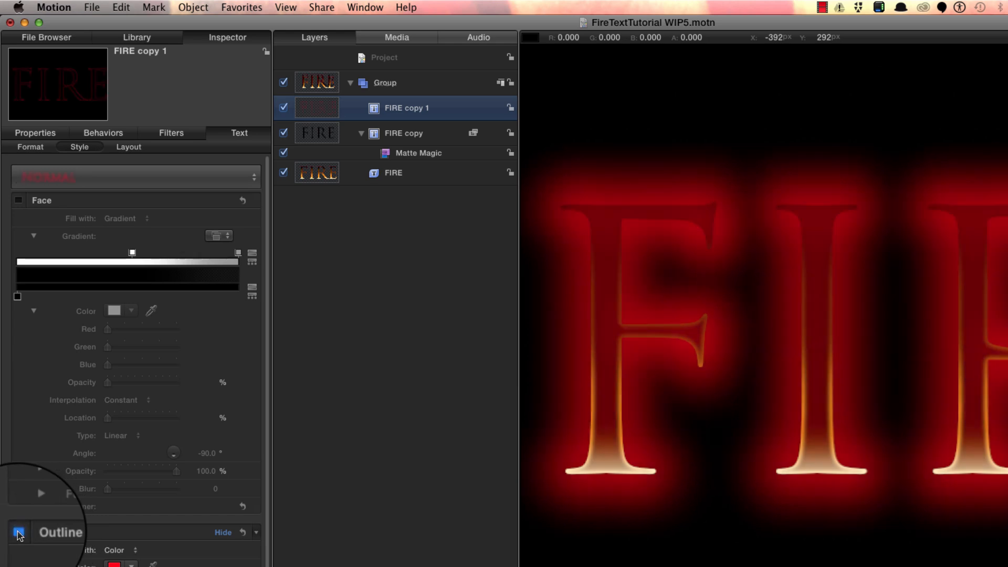
pyautogui.scroll(-4, 223, 517)
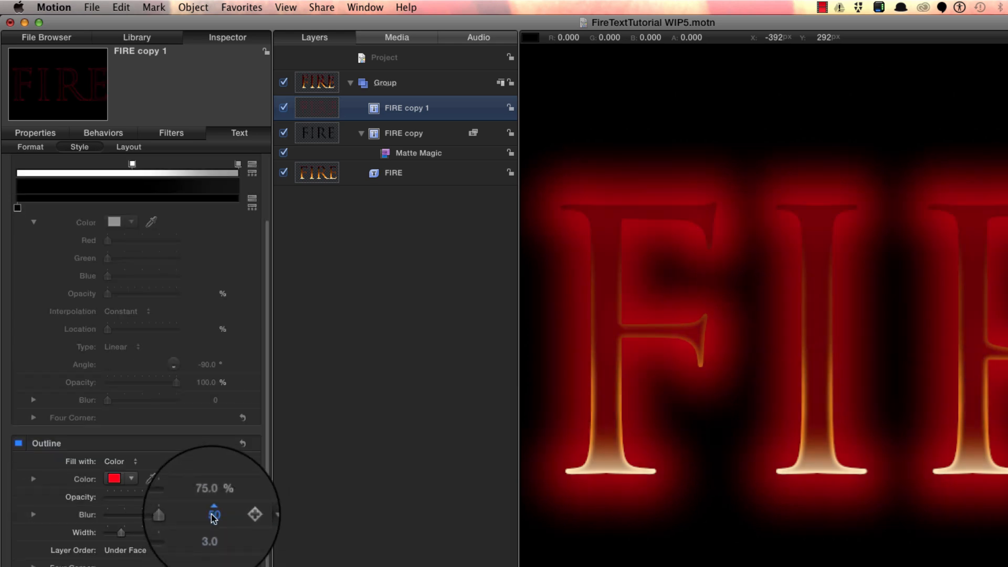
pyautogui.press('Return')
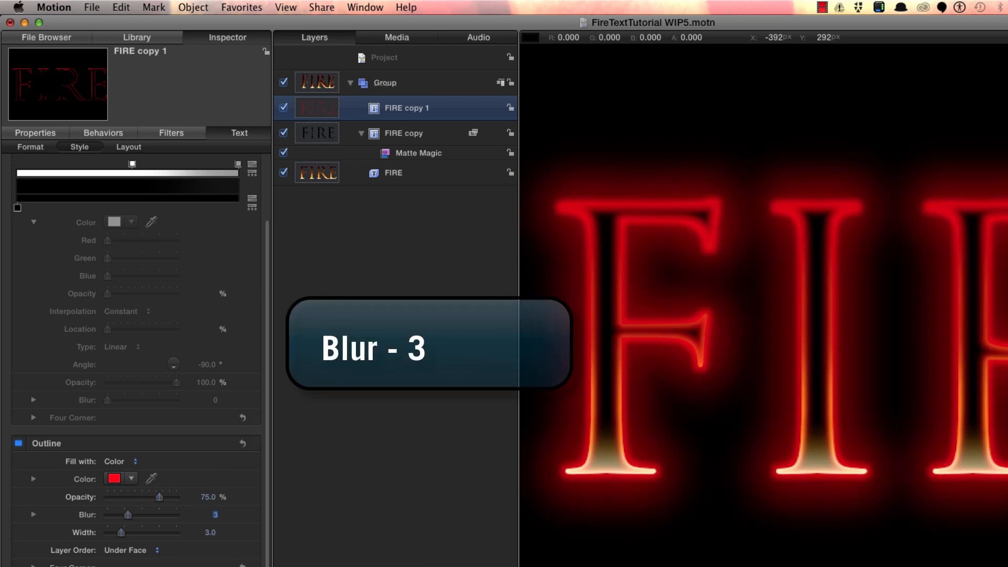
# Fill the outline with a gradient and expand the gradient's settings
pyautogui.click(115, 461)
pyautogui.click(115, 476)
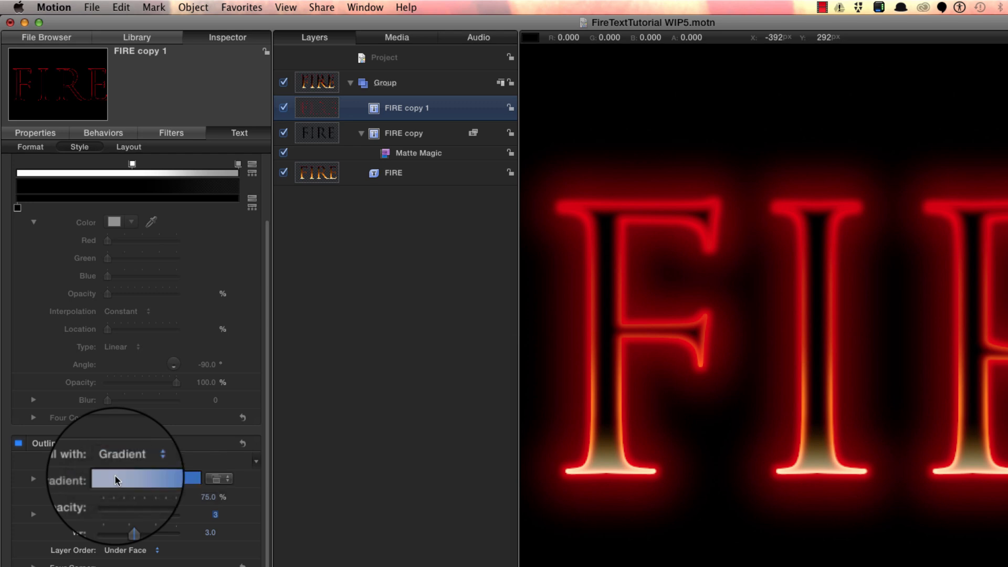
pyautogui.scroll(-5, 269, 489)
pyautogui.click(34, 335)
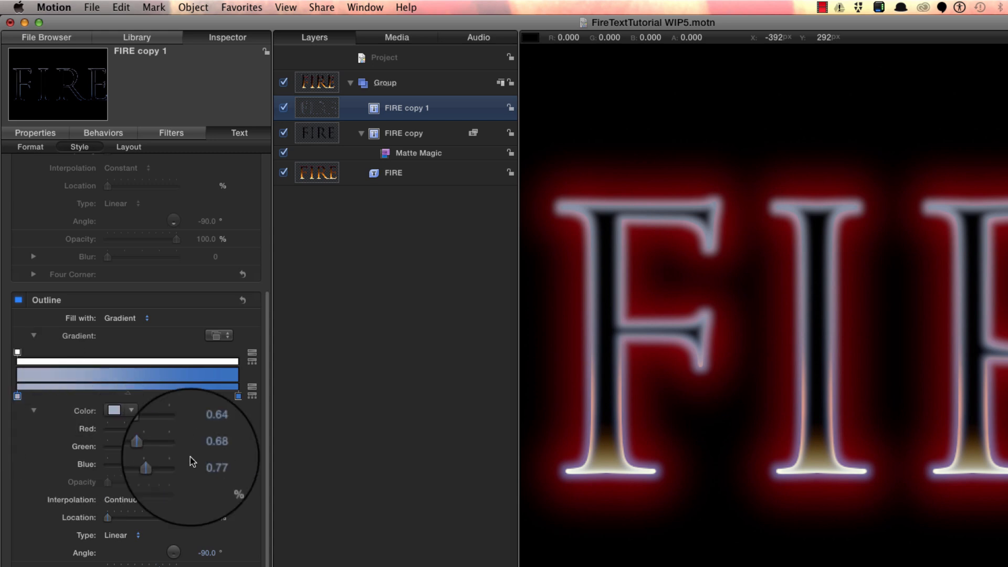
# Set the outline gradient's starting color to Red 0.5, Green 0 and Blue 0
pyautogui.click(207, 429)
pyautogui.write('.5')
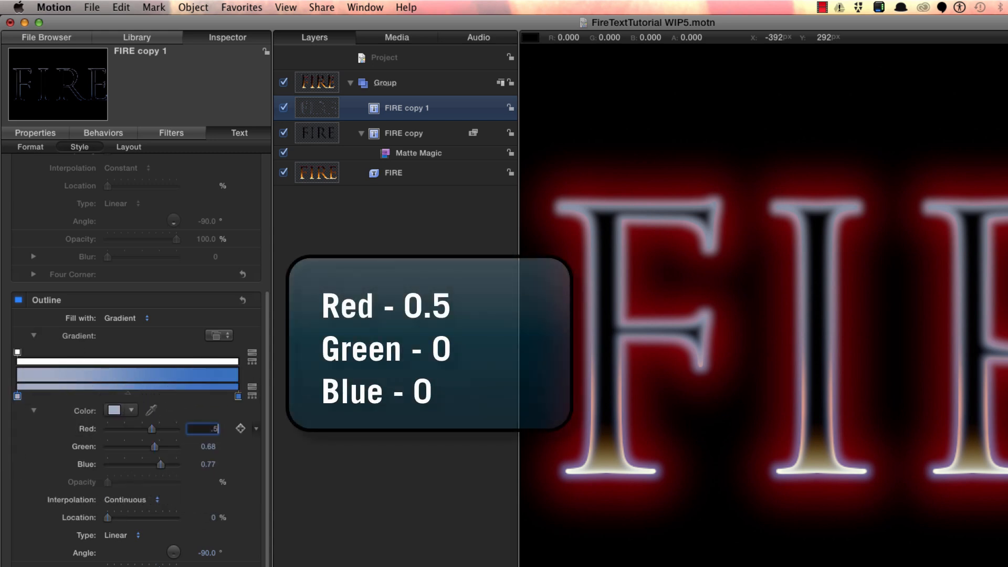
pyautogui.write('0')
pyautogui.press('Tab')
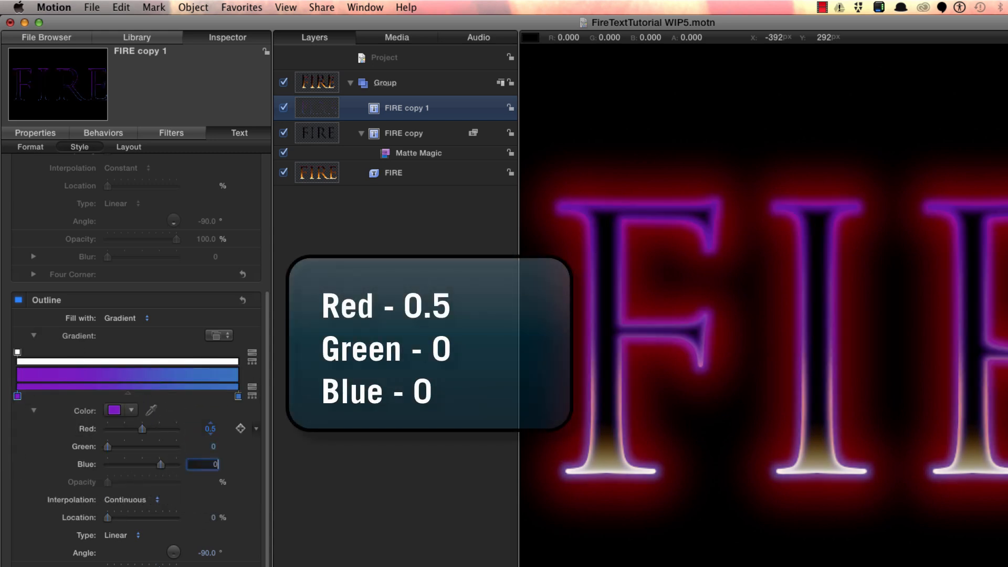
pyautogui.write('0')
pyautogui.press('Return')
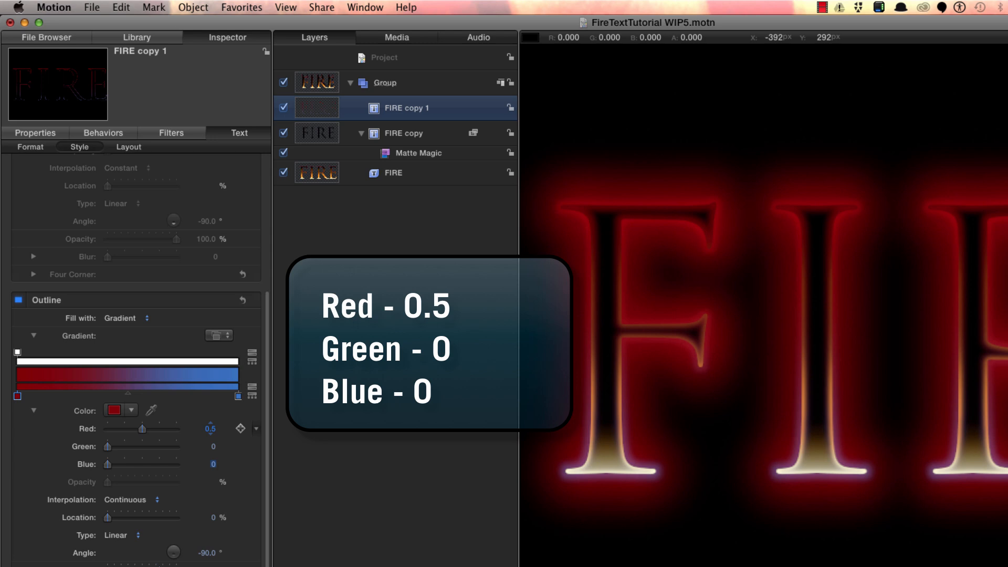
# Set the outline gradient's end color to Red 1.0, Green 1.0 and Blue 0.6
pyautogui.click(237, 397)
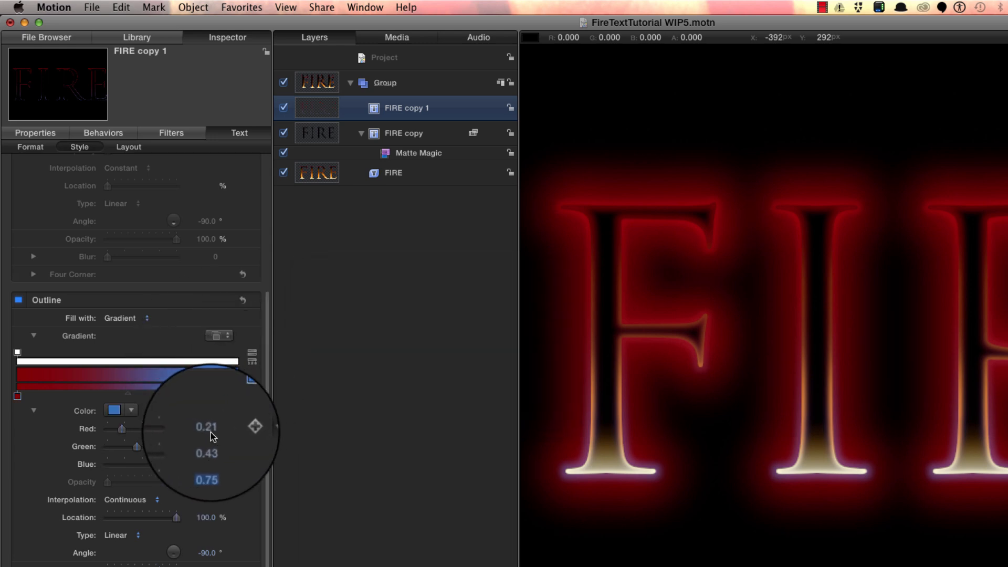
pyautogui.click(208, 429)
pyautogui.write('1')
pyautogui.press('Tab')
pyautogui.write('1')
pyautogui.press('Return')
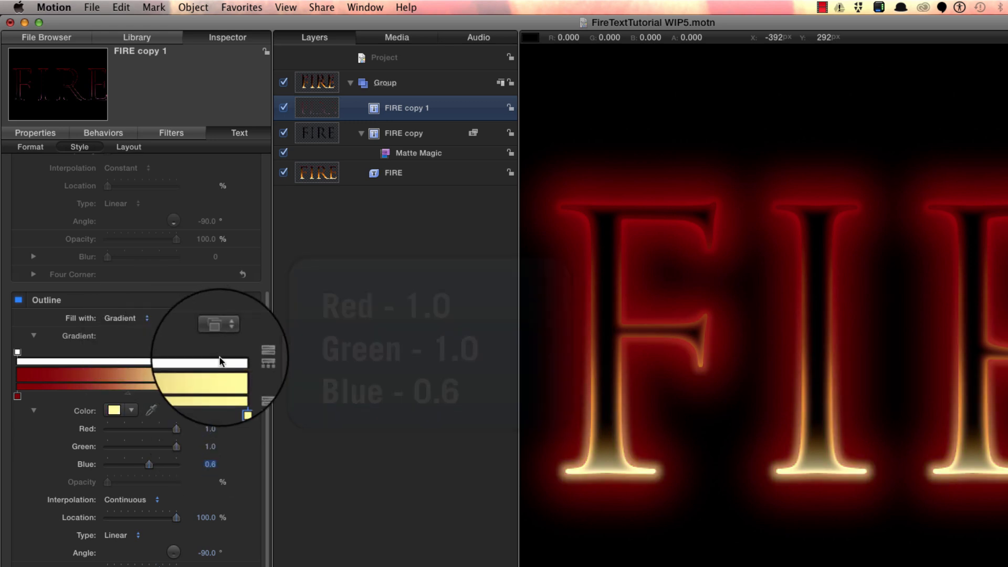
# Add an opacity tag at the end of the outline gradient and set the starting tag's opacity to 0%
pyautogui.click(238, 353)
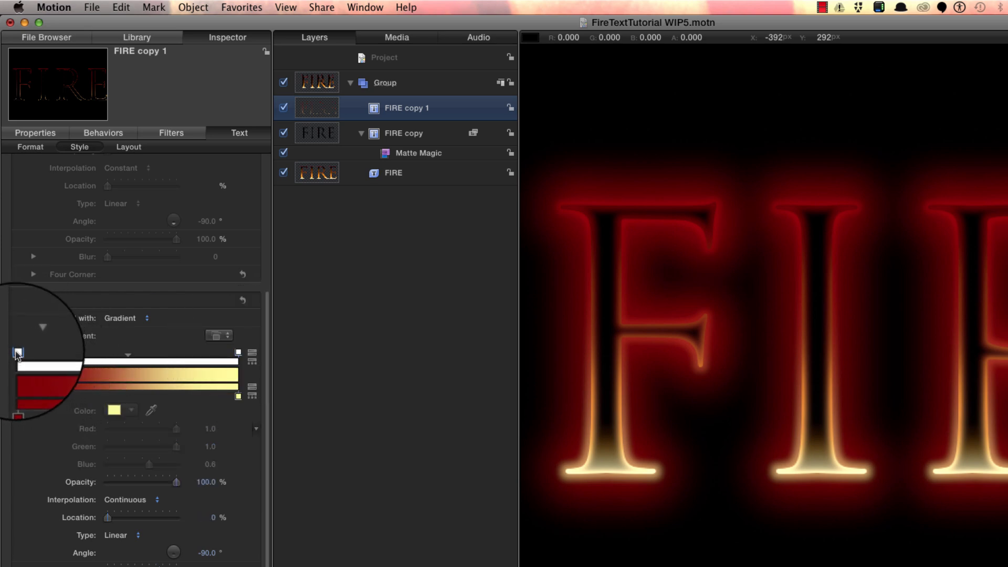
pyautogui.moveTo(177, 484); pyautogui.dragTo(59, 483)
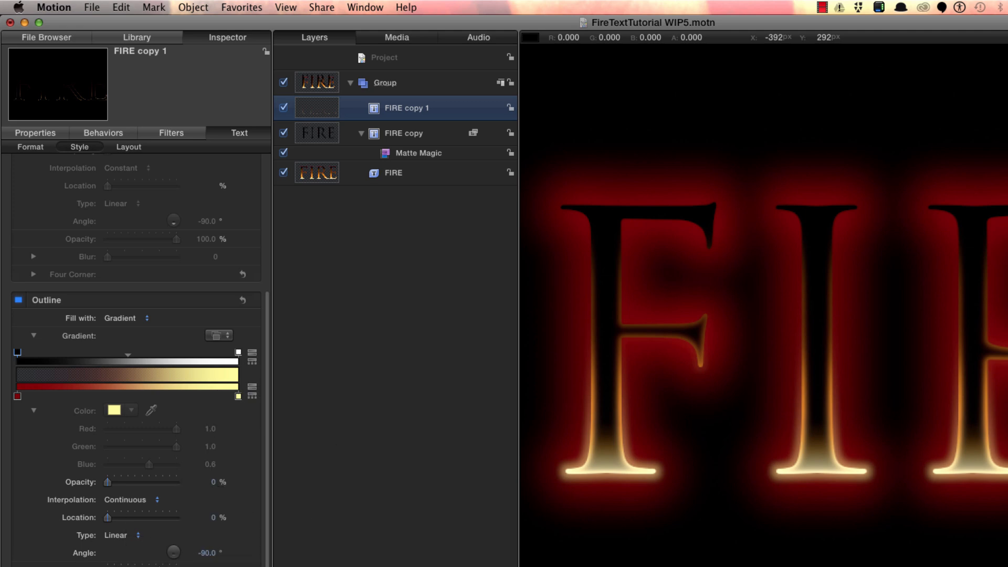
# Enable the Glow on the top FIRE duplicate and set its opacity to 5%
pyautogui.moveTo(268, 553); pyautogui.dragTo(267, 566)
pyautogui.click(19, 438)
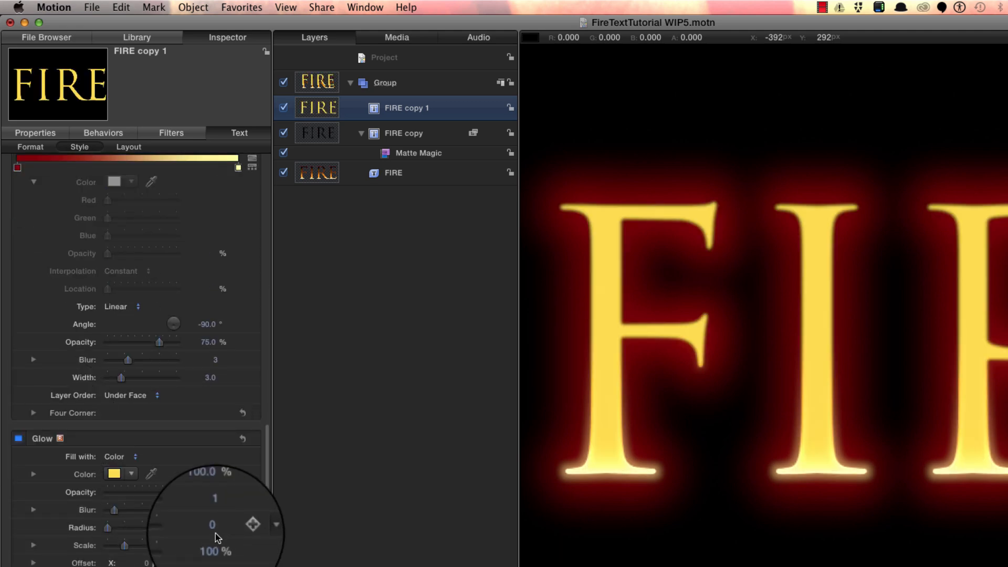
pyautogui.click(208, 493)
pyautogui.write('5')
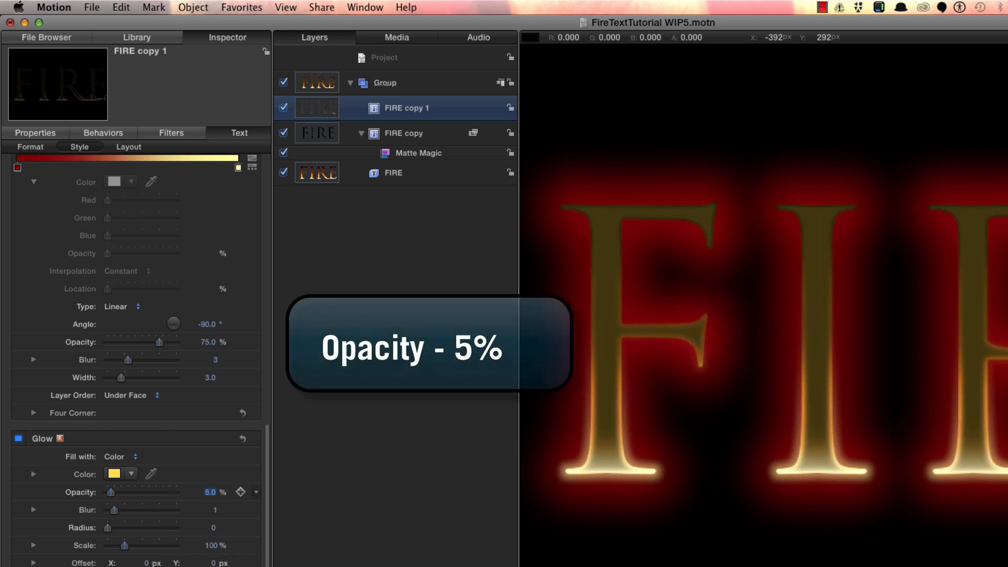
# Apply the Crystallize stylize filter to the top FIRE duplicate and play back the project
pyautogui.click(150, 38)
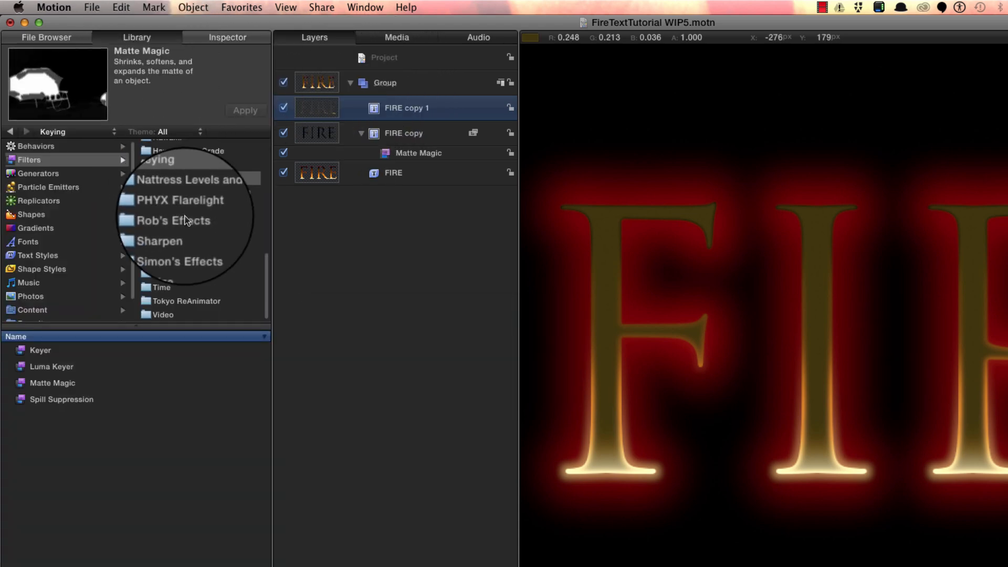
pyautogui.click(165, 260)
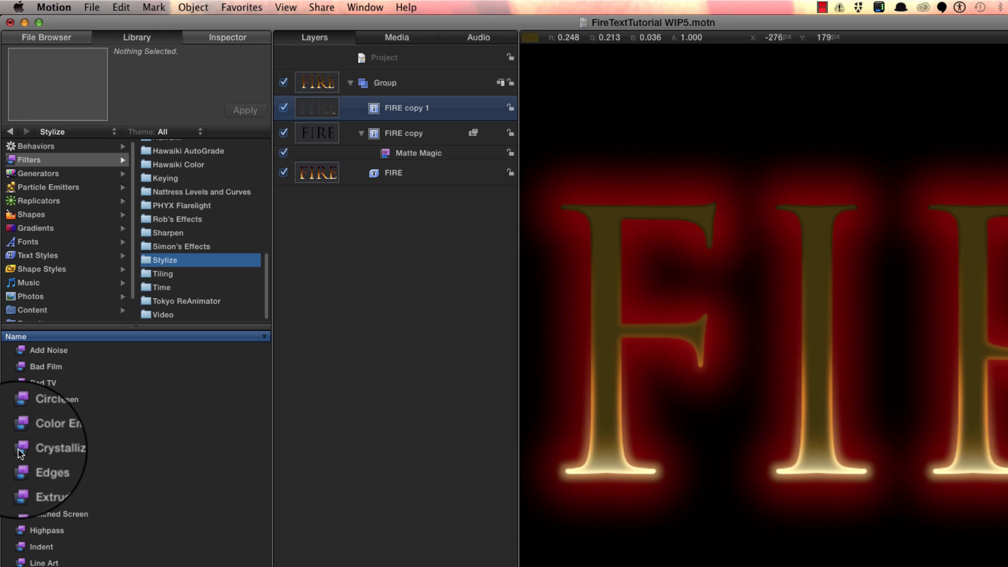
pyautogui.click(53, 449)
pyautogui.click(235, 111)
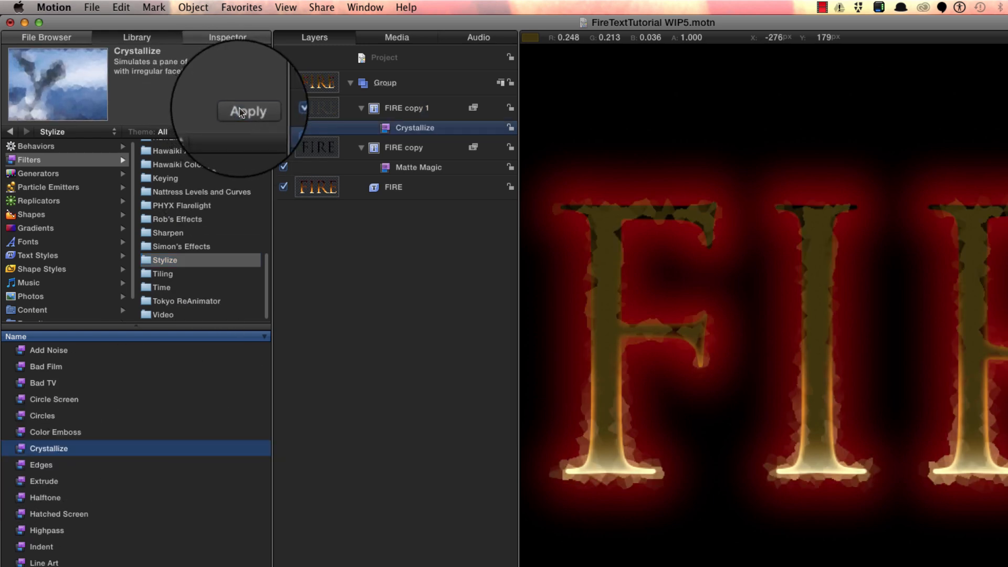
pyautogui.press('space')
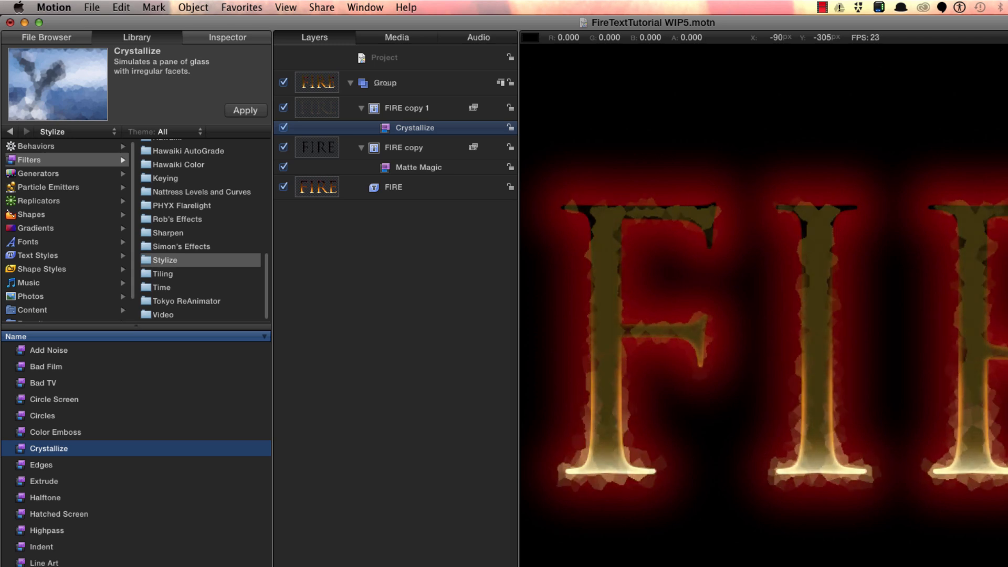
# Stop playback and set the Crystallize filter's Size to 10 and Mix to 50%
pyautogui.press('space')
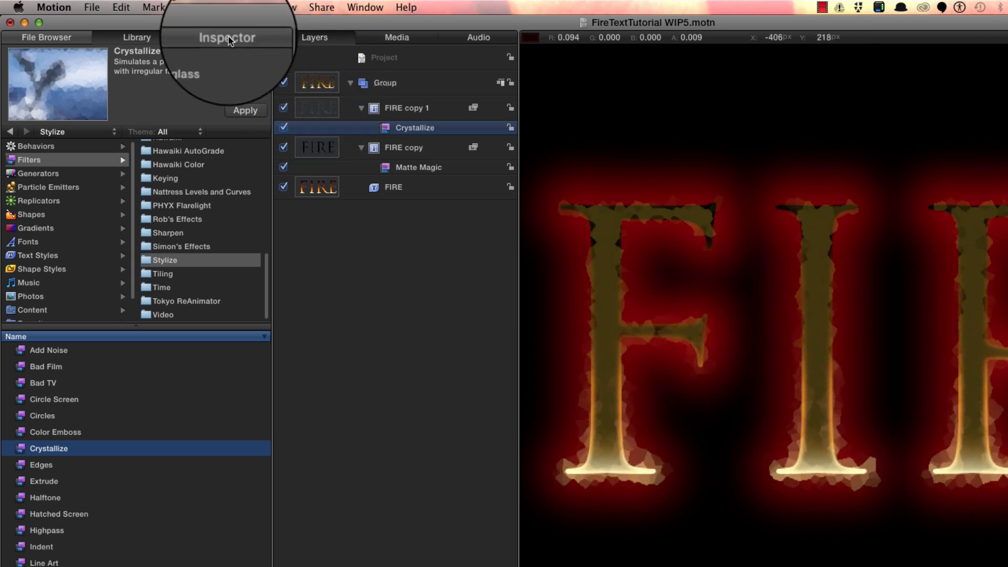
pyautogui.press('super+3')
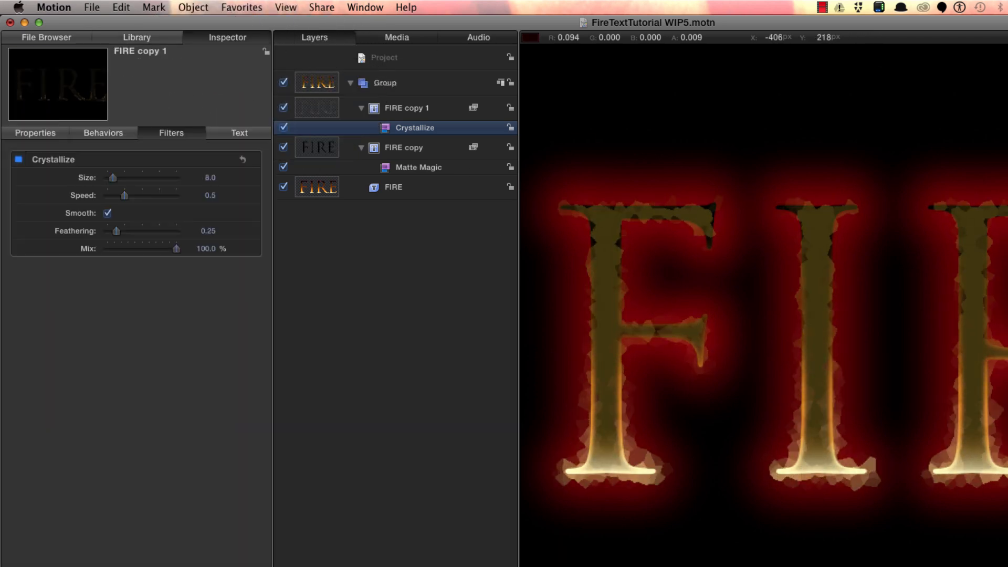
pyautogui.moveTo(211, 178); pyautogui.dragTo(264, 230)
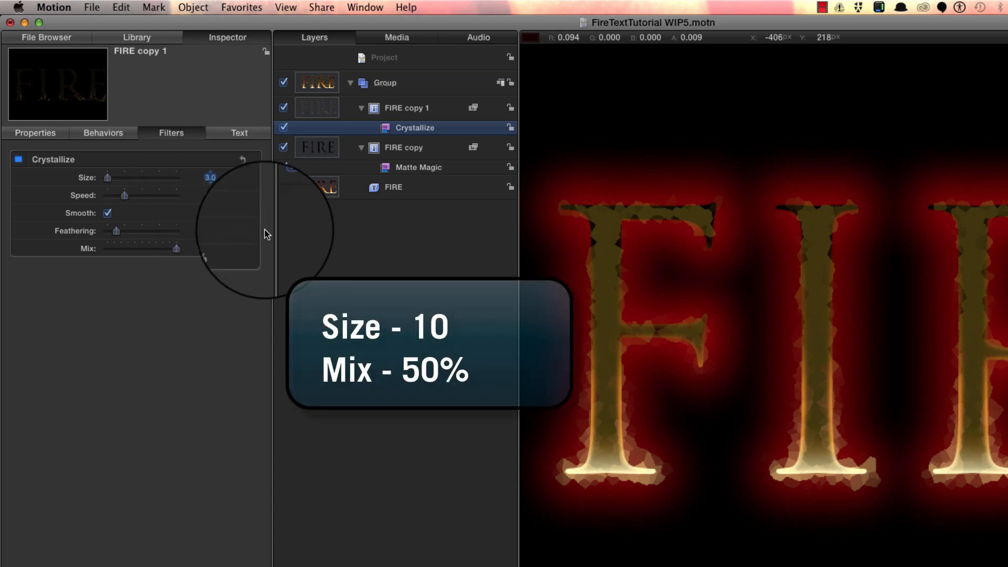
pyautogui.write('10')
pyautogui.press('Return')
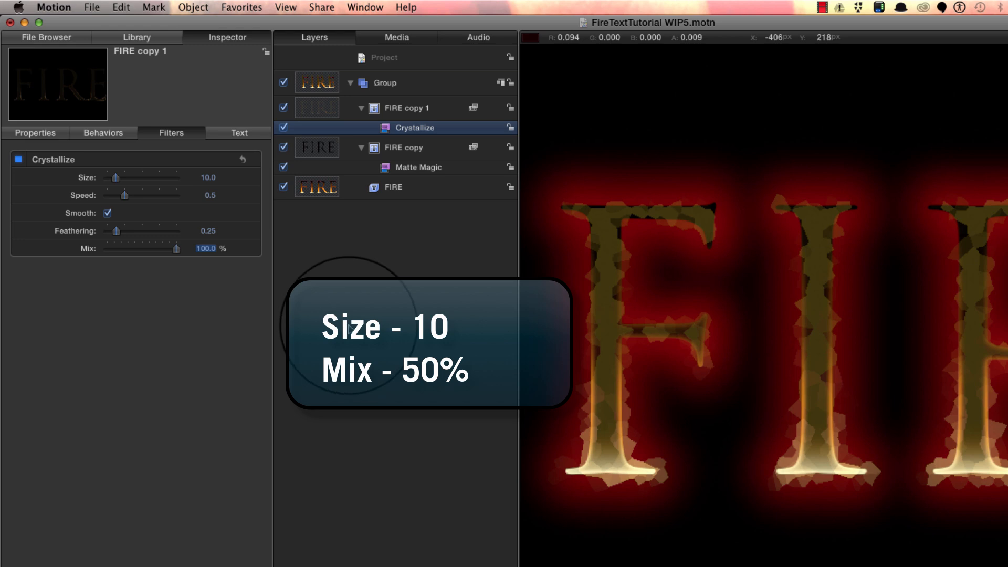
pyautogui.press('Return')
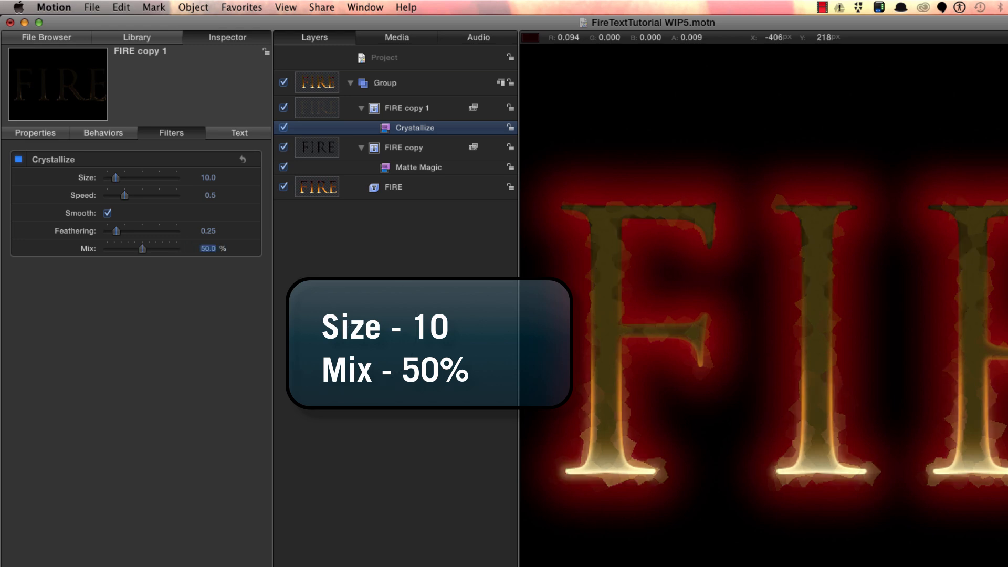
# Add a Gaussian Blur filter to FIRE copy 1 and set its Amount to 10
pyautogui.click(147, 38)
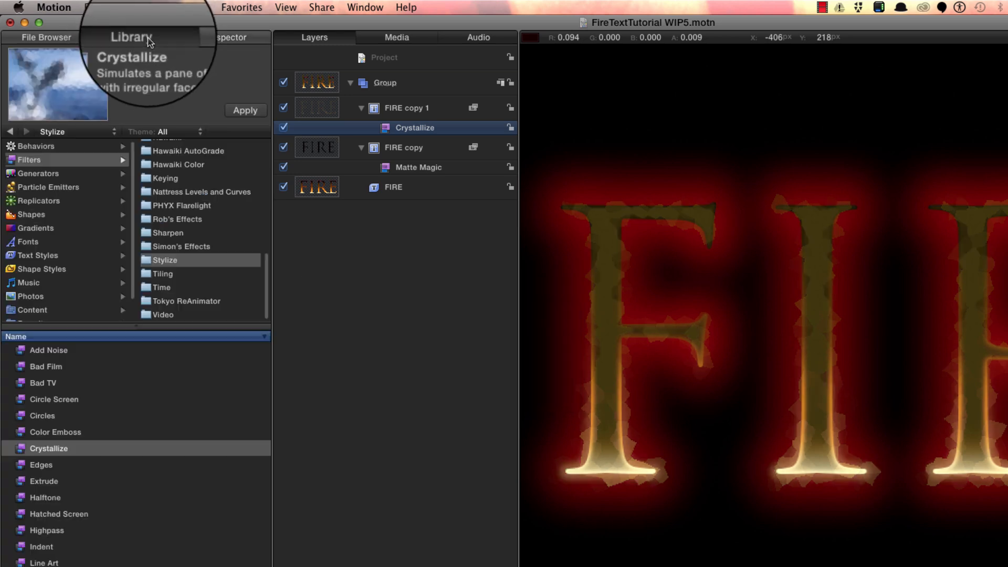
pyautogui.scroll(5, 180, 152)
pyautogui.click(160, 147)
pyautogui.click(55, 432)
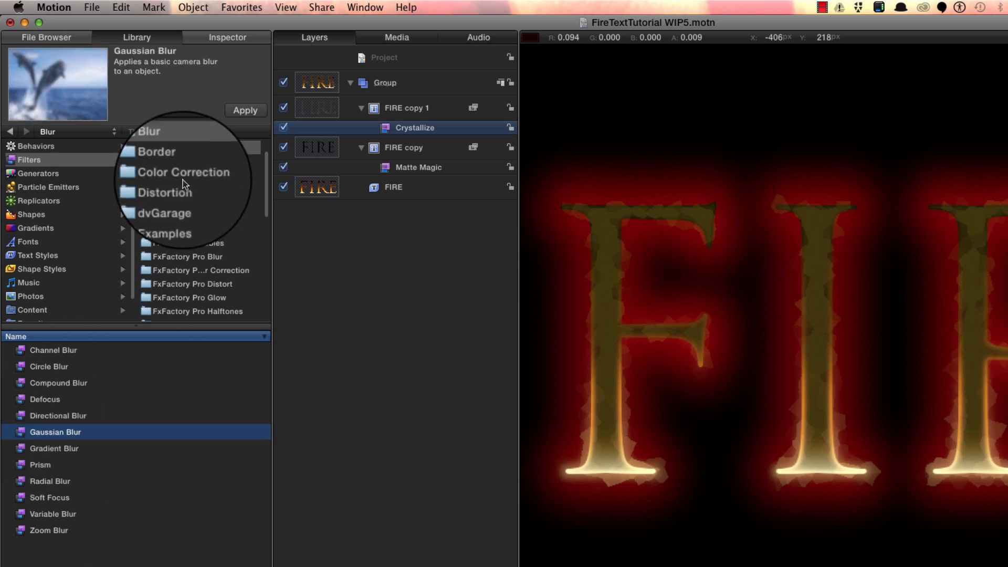
pyautogui.click(242, 111)
pyautogui.click(228, 39)
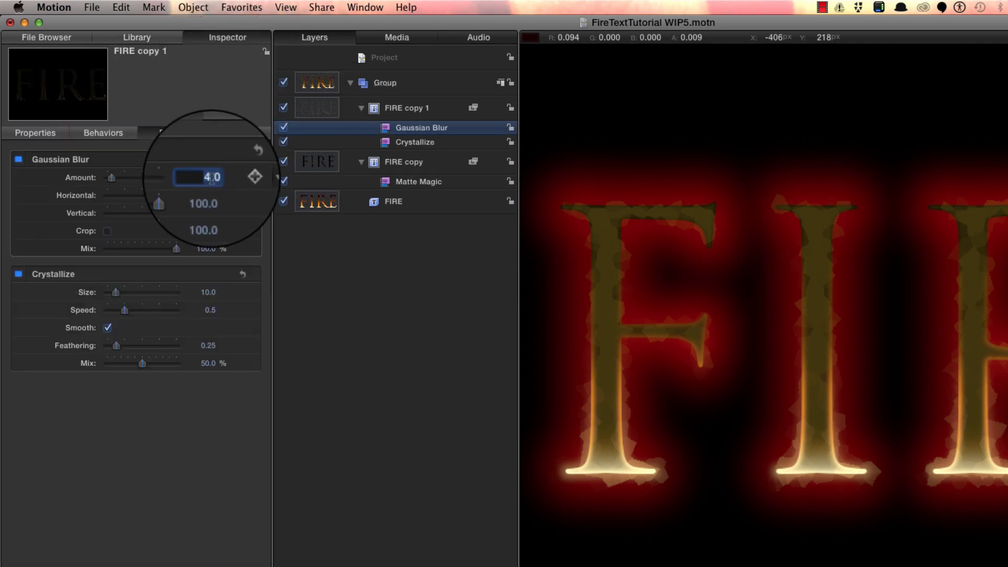
pyautogui.write('10')
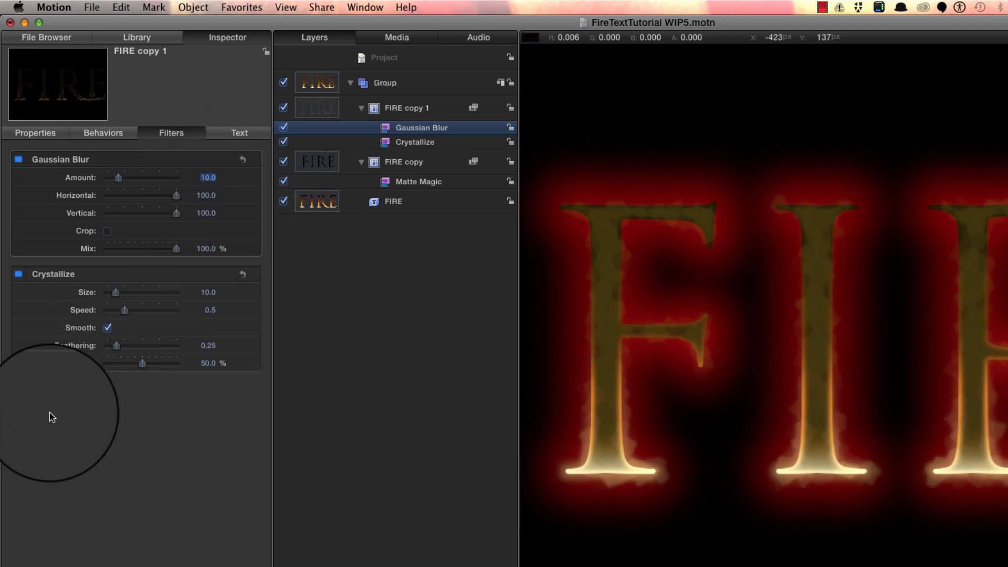
# Apply the Levels color correction filter to FIRE copy 1
pyautogui.click(135, 37)
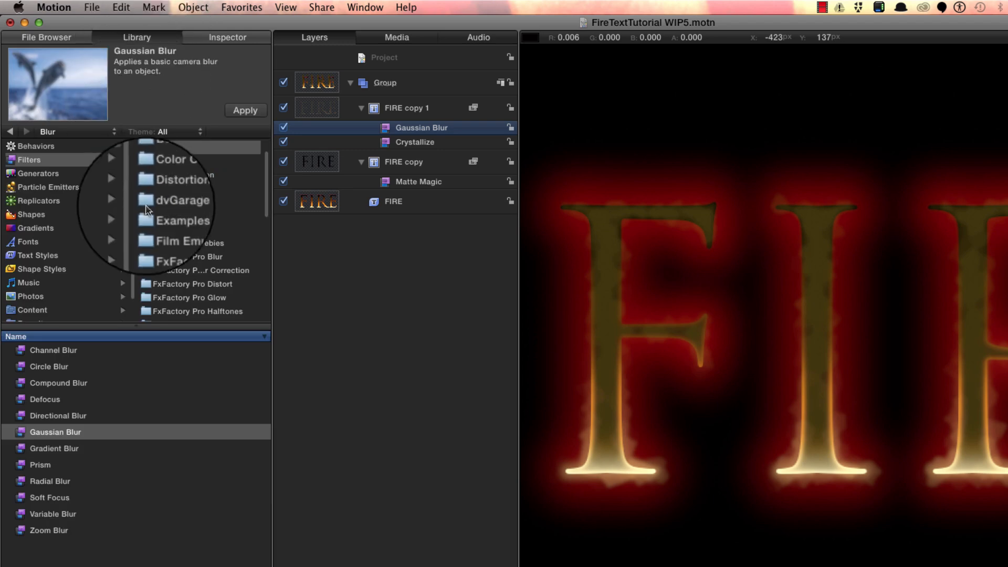
pyautogui.click(173, 175)
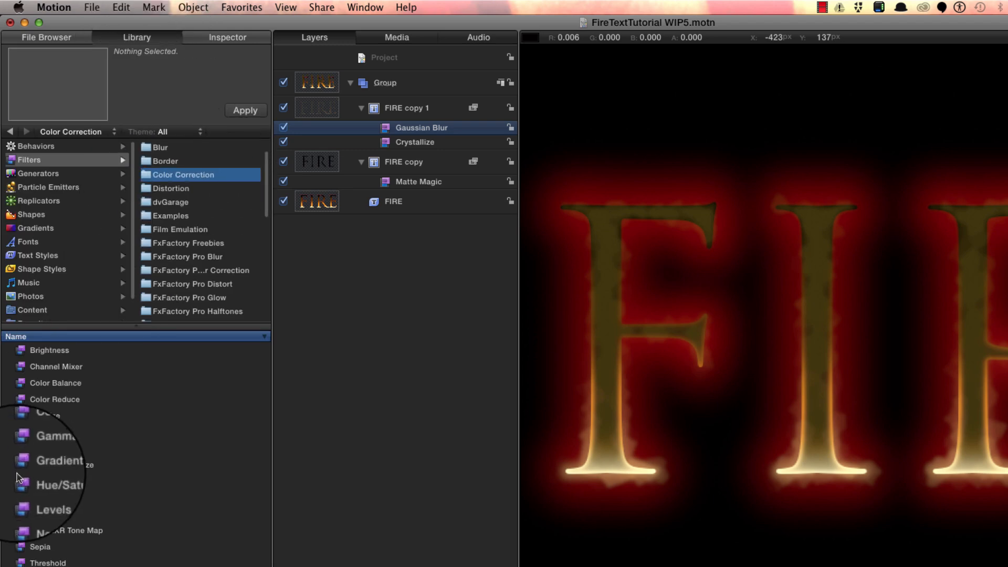
pyautogui.click(42, 497)
pyautogui.click(245, 110)
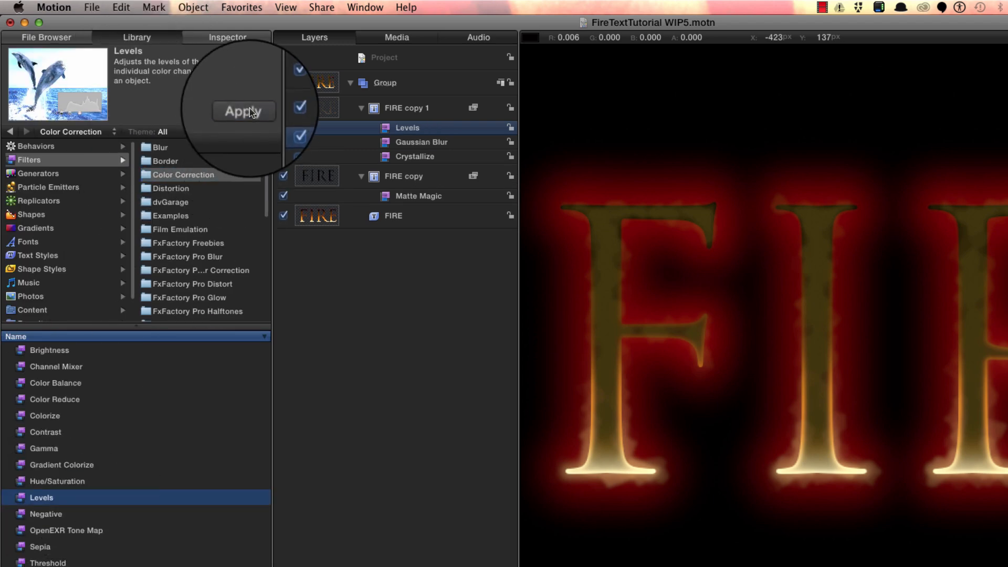
# In the Levels filter's Opacity channel, set White In to 0.3 and Gamma to 0.75
pyautogui.click(228, 37)
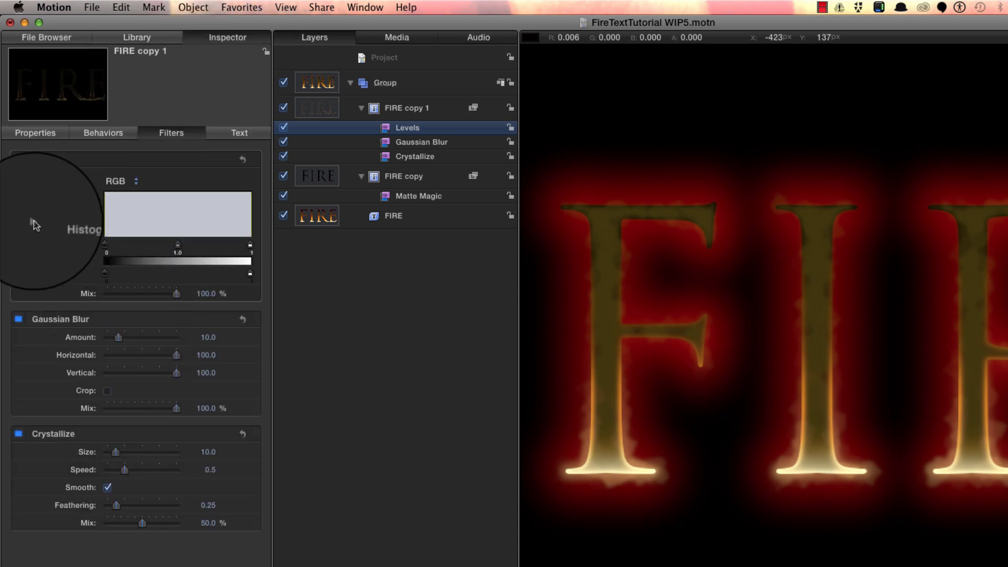
pyautogui.click(34, 222)
pyautogui.click(34, 364)
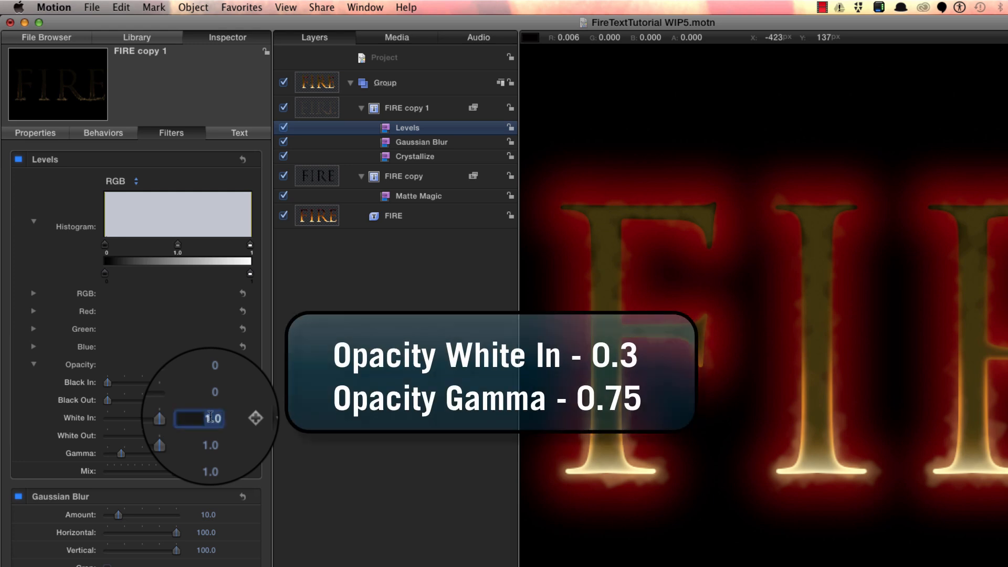
pyautogui.write('0.3')
pyautogui.press('Return')
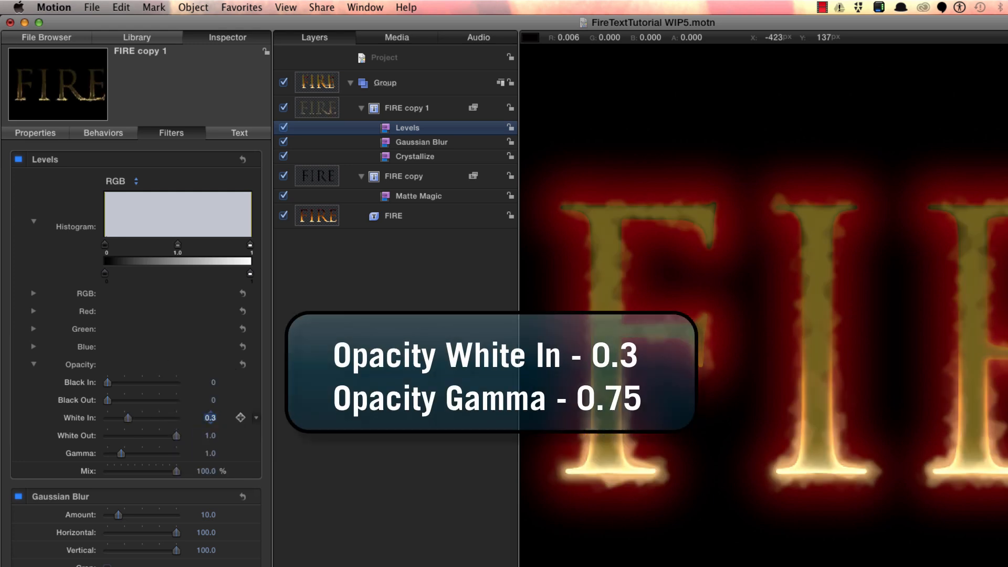
pyautogui.doubleClick(210, 454)
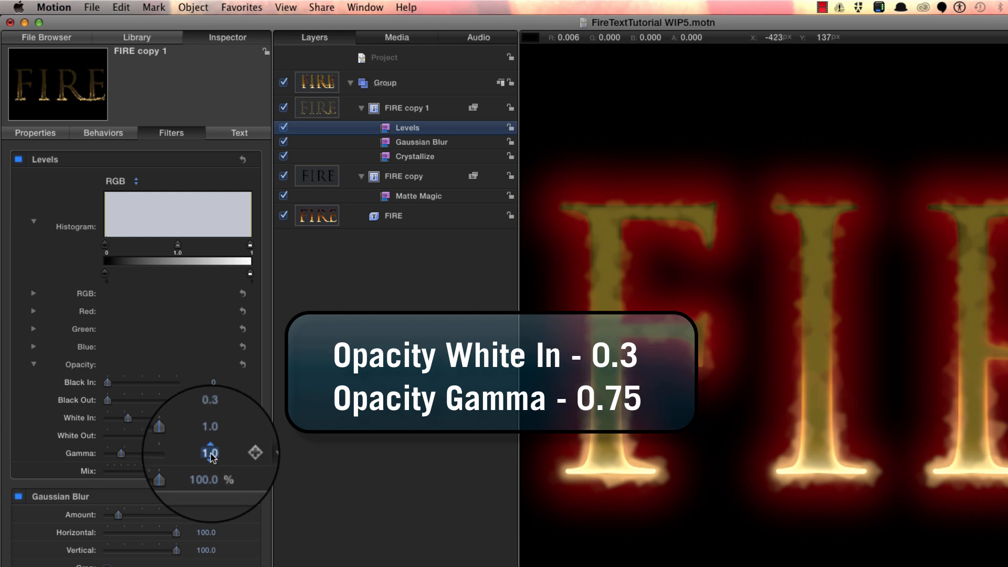
pyautogui.press('BackSpace')
pyautogui.press('Return')
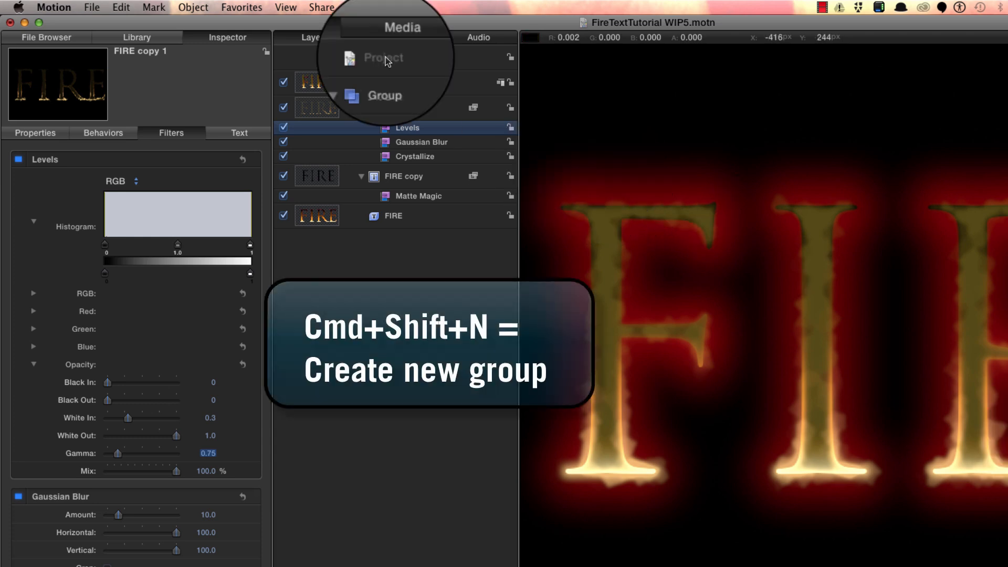
# Create a new group in the project and name it Mask
pyautogui.press('super+shift+n')
pyautogui.write('Mas')
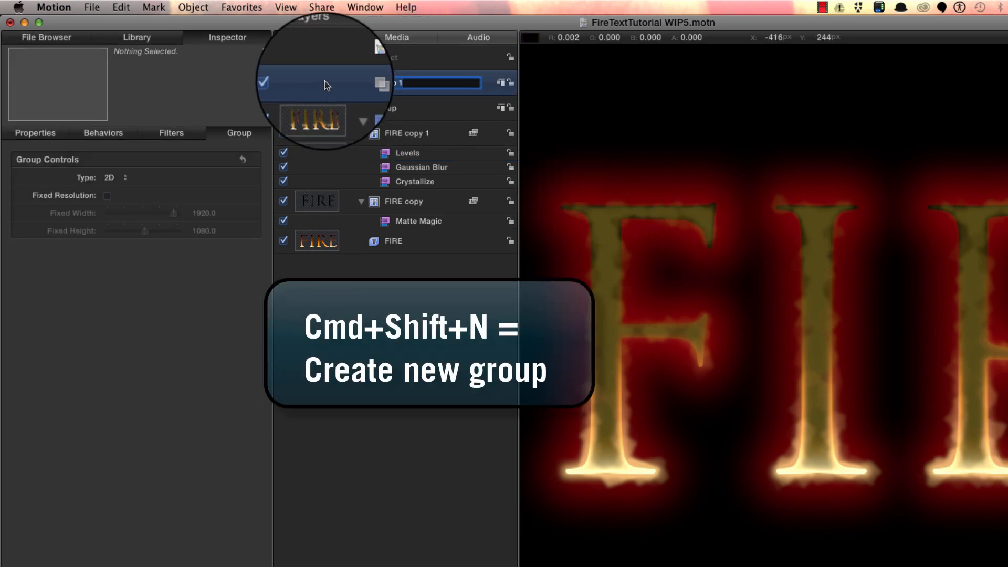
pyautogui.write('k')
pyautogui.press('Return')
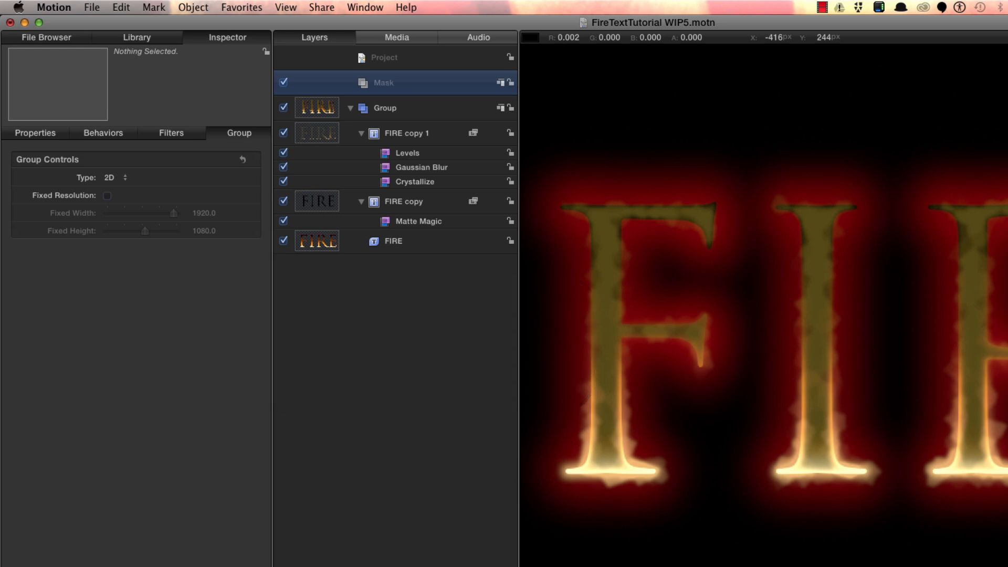
# Add the Cellular generator to the Mask group
pyautogui.click(139, 38)
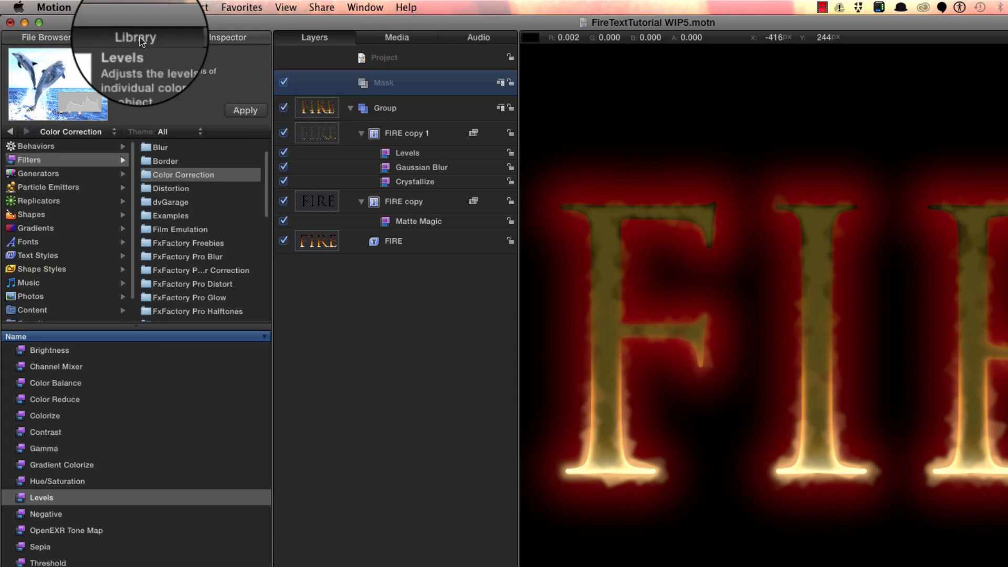
pyautogui.click(53, 173)
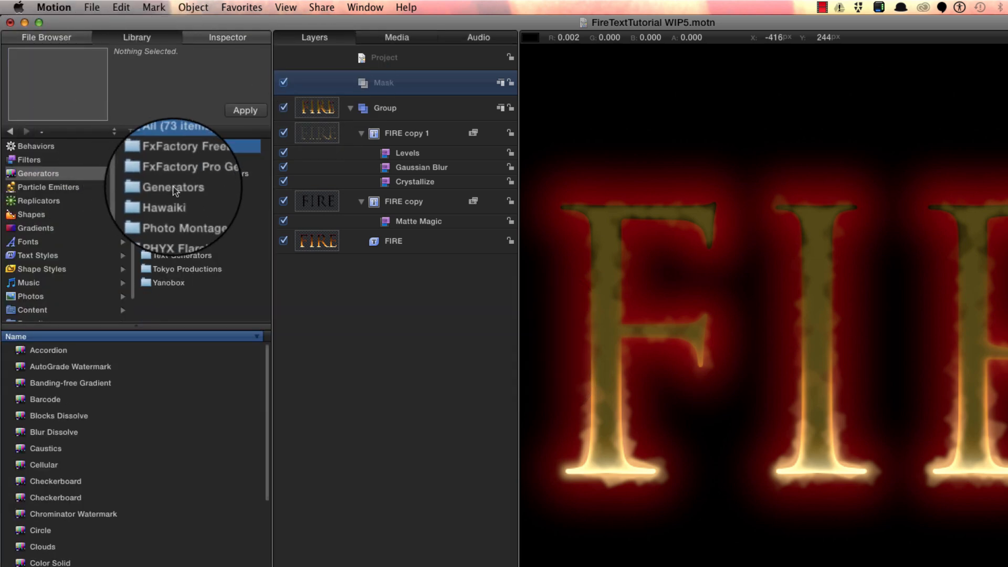
pyautogui.click(173, 188)
pyautogui.click(41, 368)
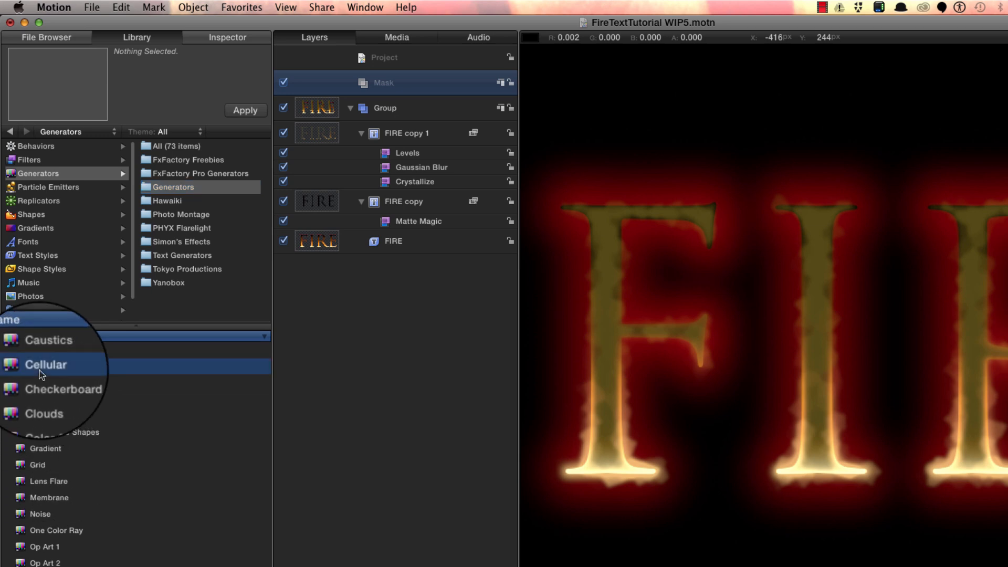
pyautogui.click(245, 110)
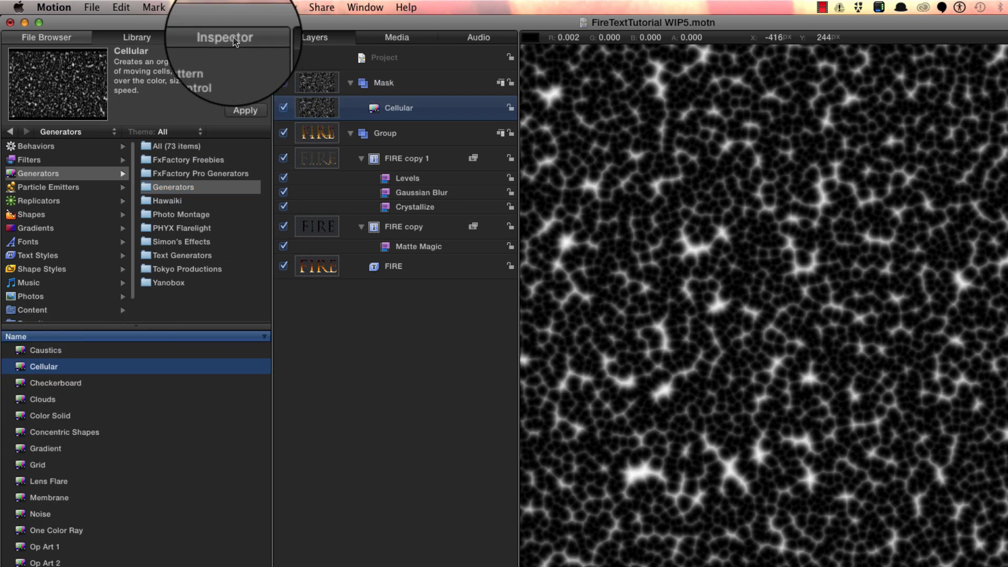
# Set the Cellular generator's Size to 30
pyautogui.click(233, 41)
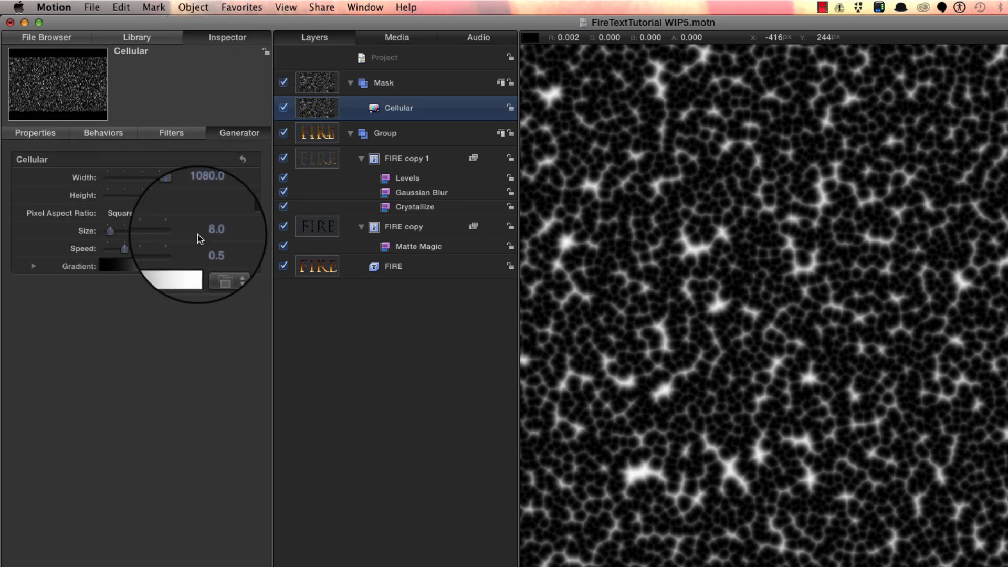
pyautogui.doubleClick(209, 232)
pyautogui.write('30')
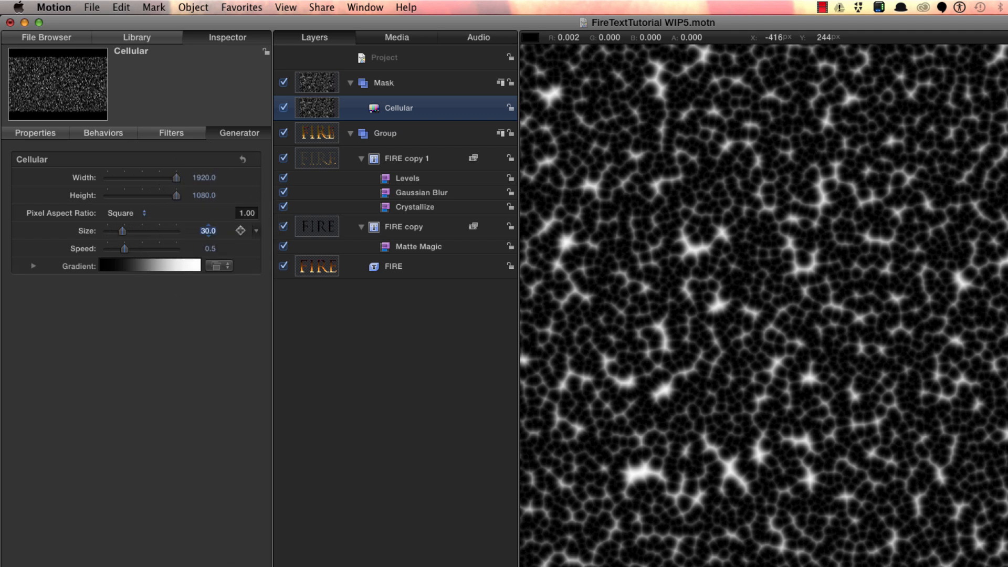
pyautogui.press('Return')
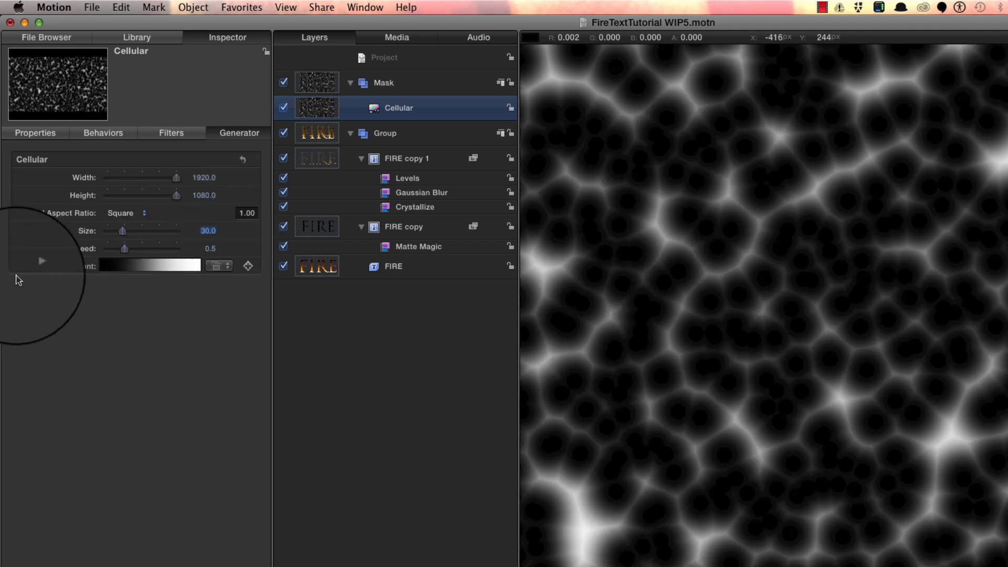
# Set the location of the white color tag in the Cellular generator's gradient to 60%
pyautogui.click(33, 266)
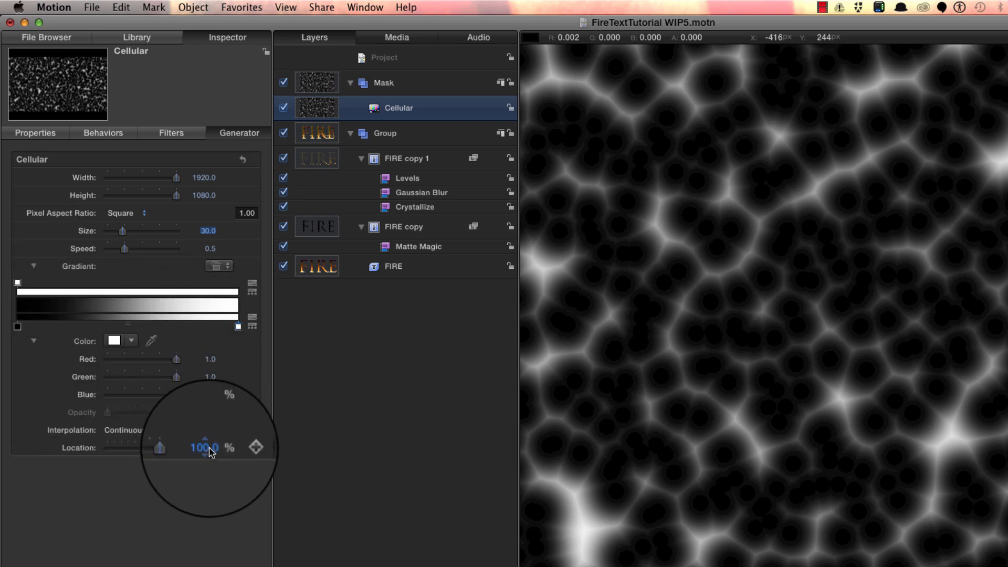
pyautogui.write('60')
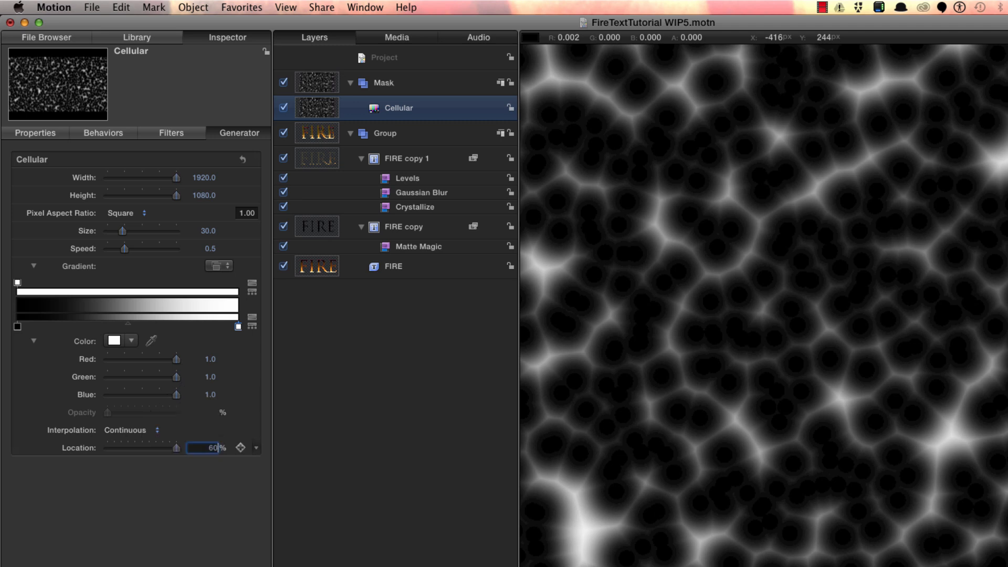
pyautogui.press('Return')
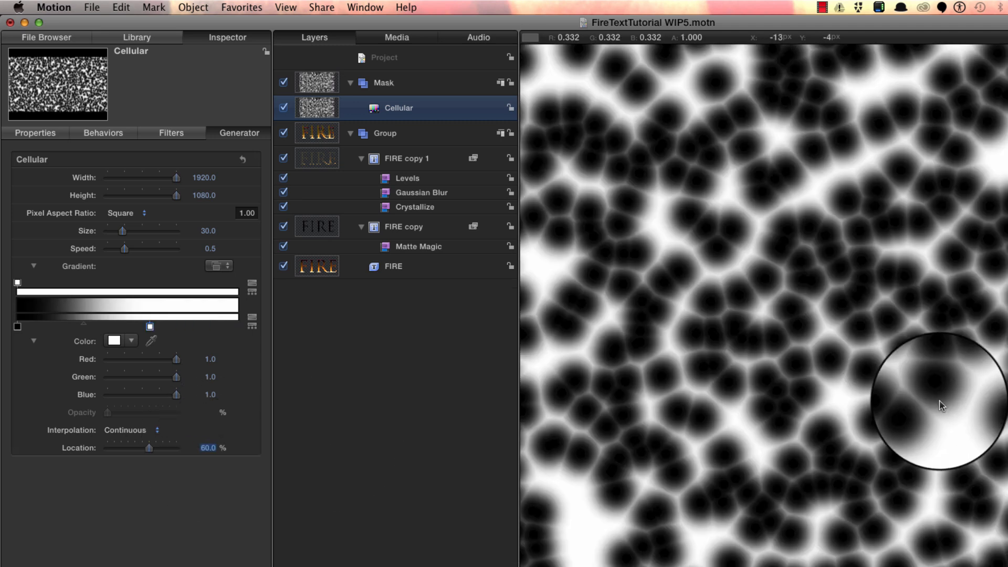
# Stretch the Cellular generator horizontally by setting its X scale to 200%
pyautogui.click(35, 133)
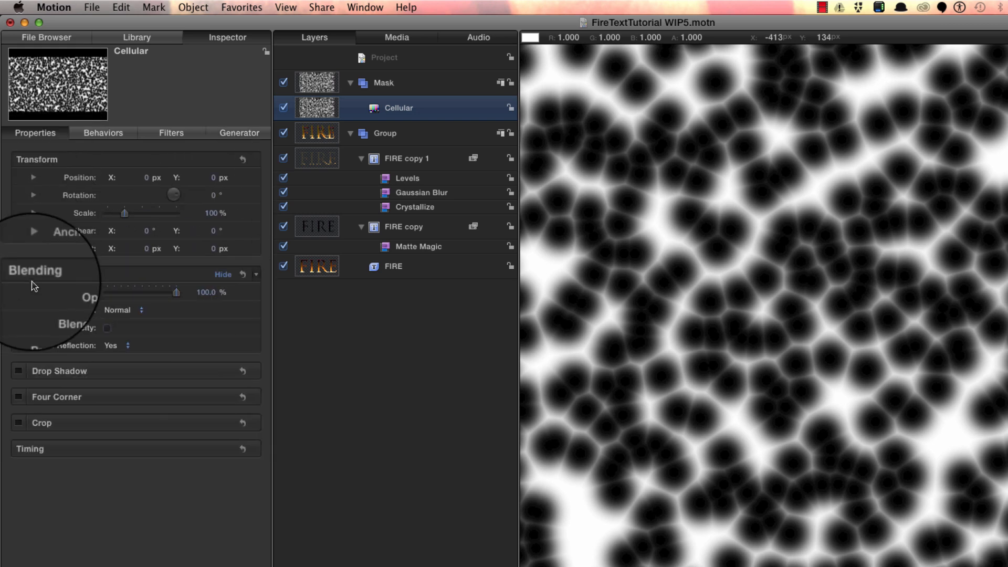
pyautogui.click(33, 212)
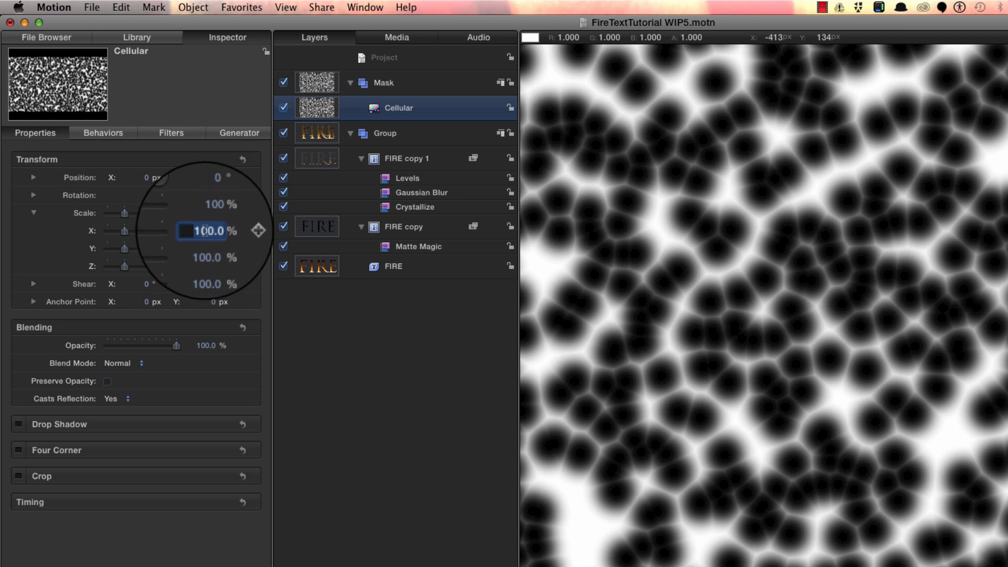
pyautogui.write('200')
pyautogui.press('Return')
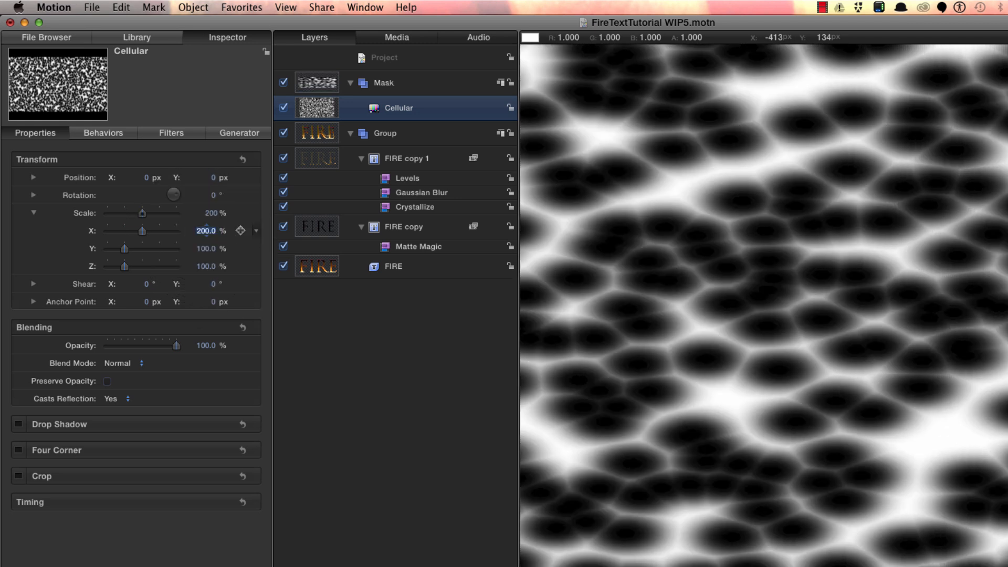
pyautogui.press('super+minus')
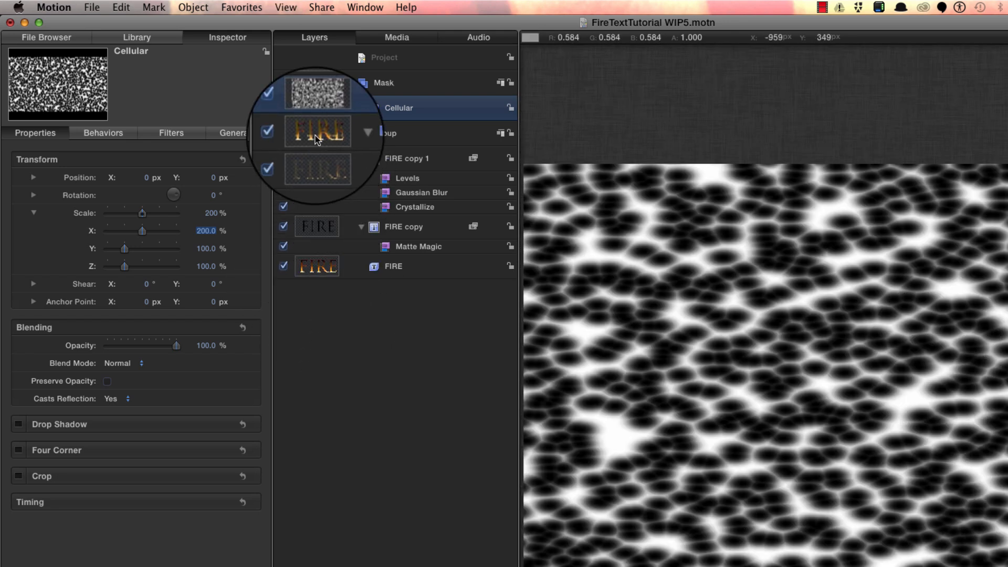
# Rename the FIRE copy 1 layer as FIRE 3
pyautogui.click(314, 163)
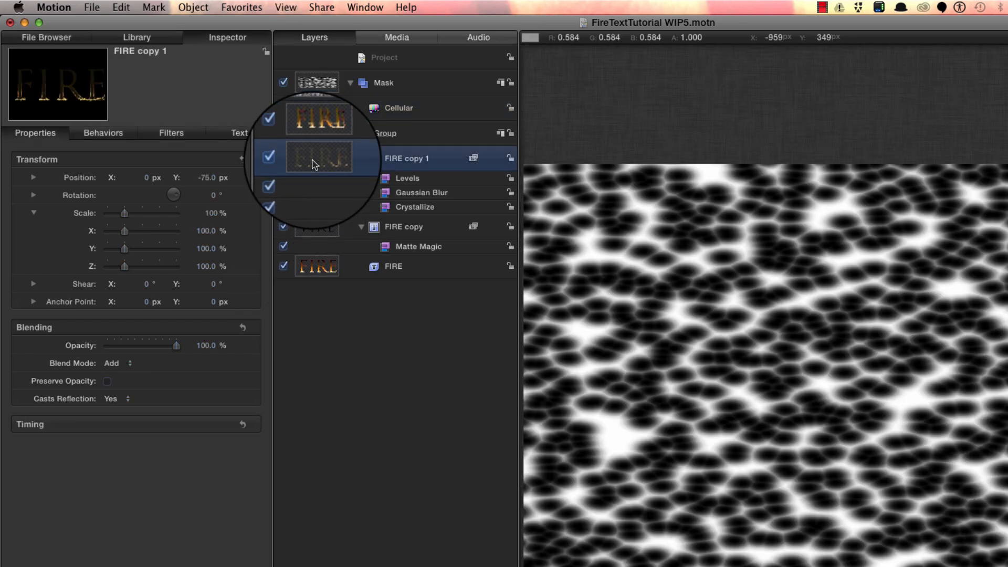
pyautogui.doubleClick(414, 157)
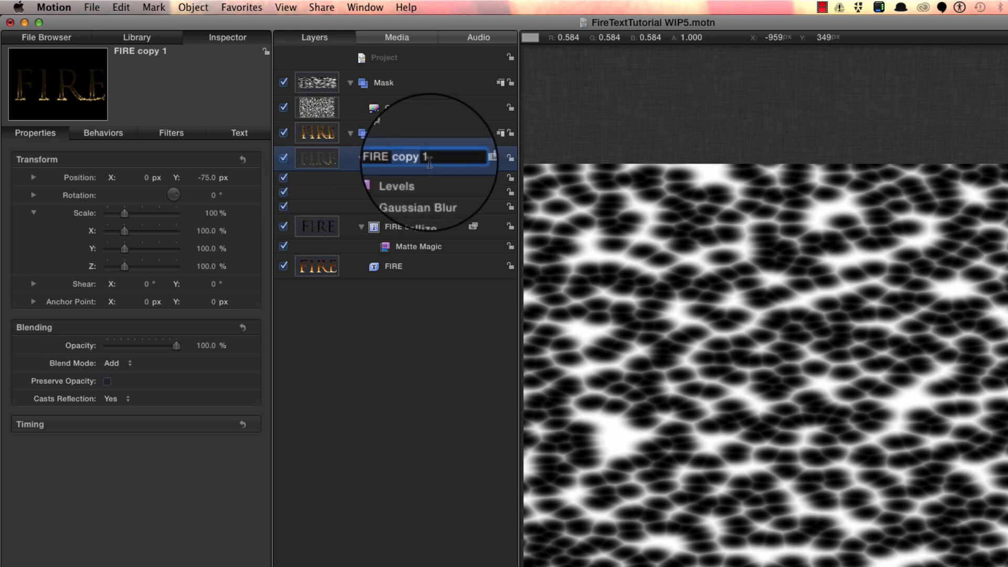
pyautogui.write('3')
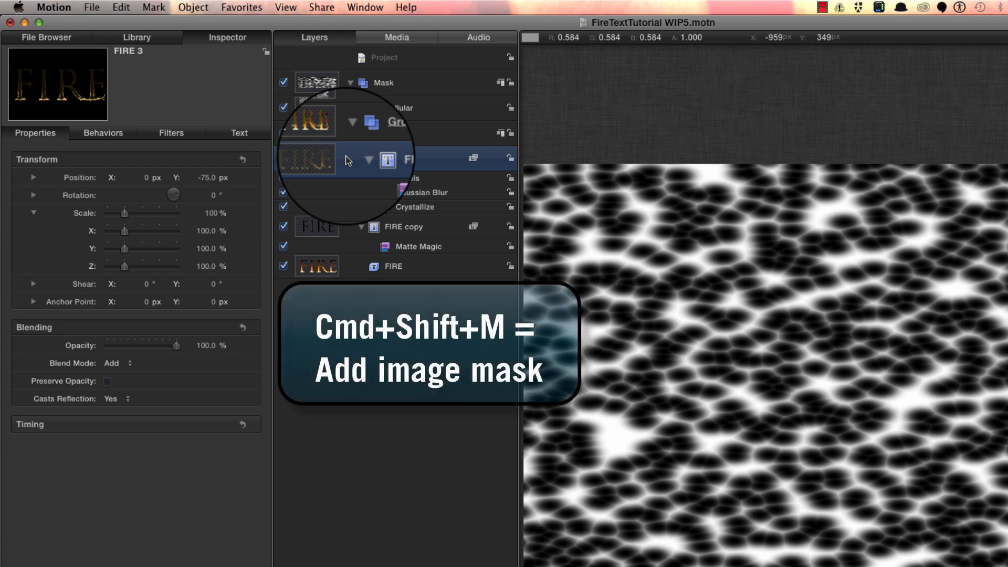
# Add an image mask to FIRE 3, using the Cellular generator as mask source and Luminance as source channel
pyautogui.press('super+shift+m')
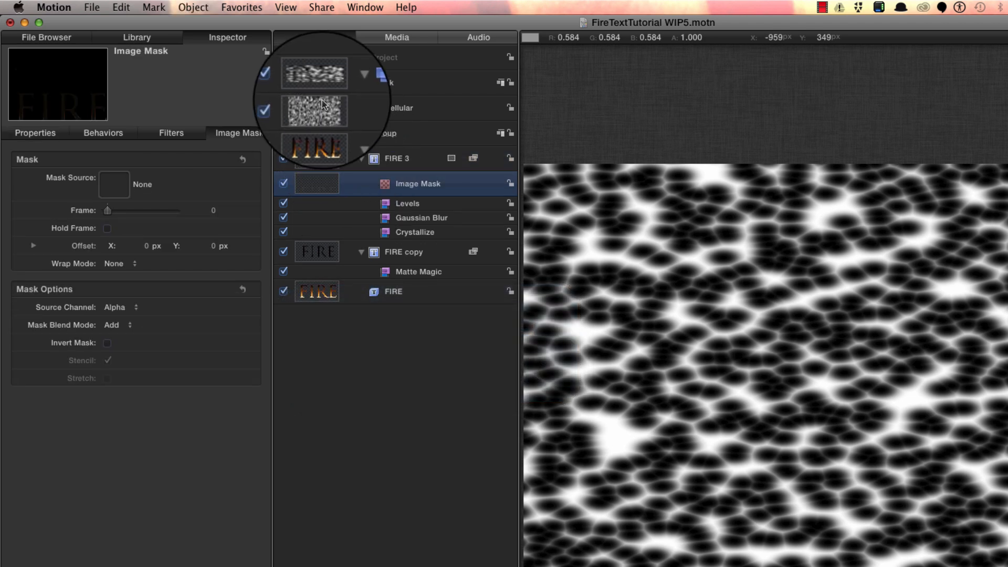
pyautogui.moveTo(322, 100); pyautogui.dragTo(108, 185)
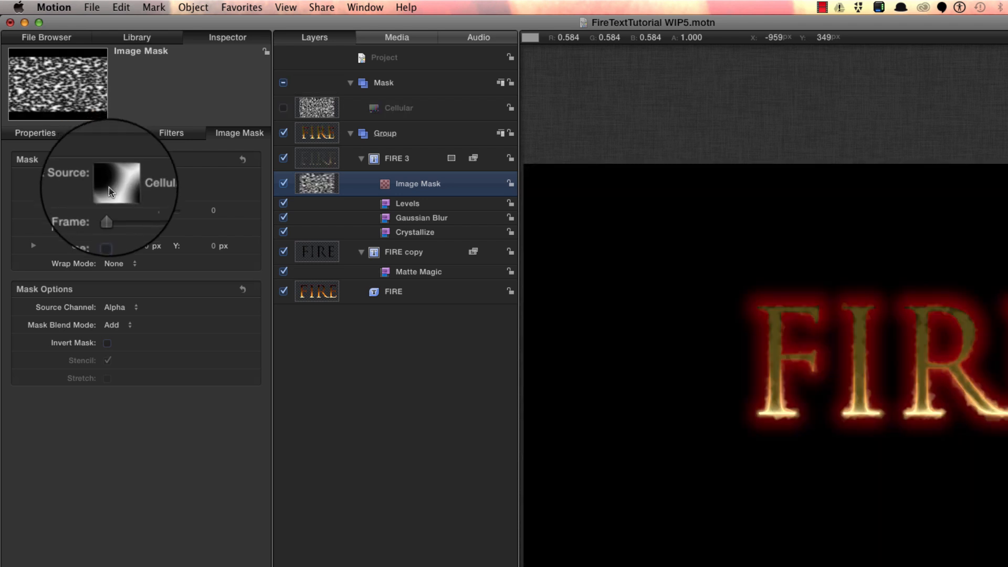
pyautogui.click(114, 309)
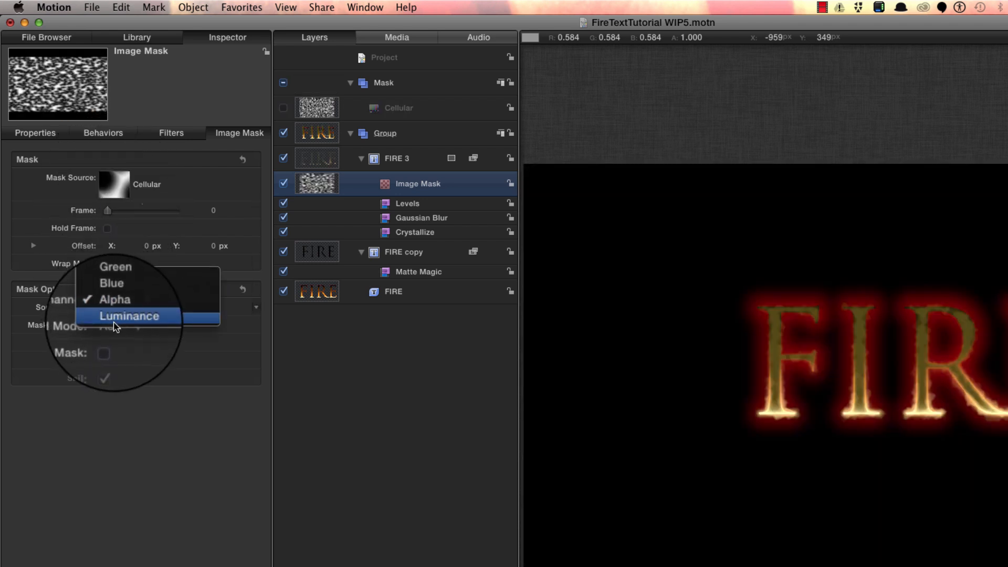
pyautogui.click(114, 322)
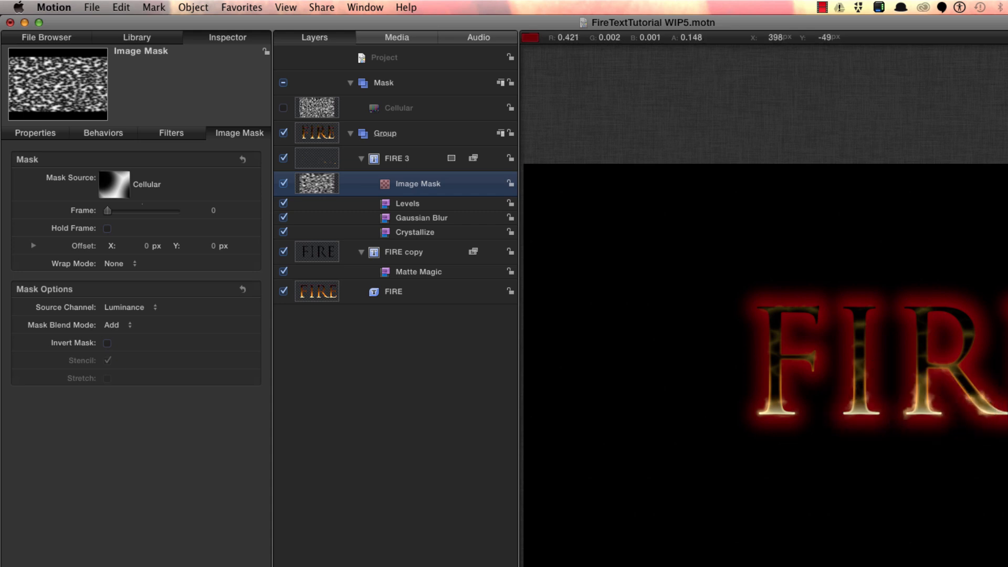
# Compare the letters up close with FIRE 3's image mask off and on, and play back the animation
pyautogui.scroll(2, 959, 377)
pyautogui.scroll(5, 959, 376)
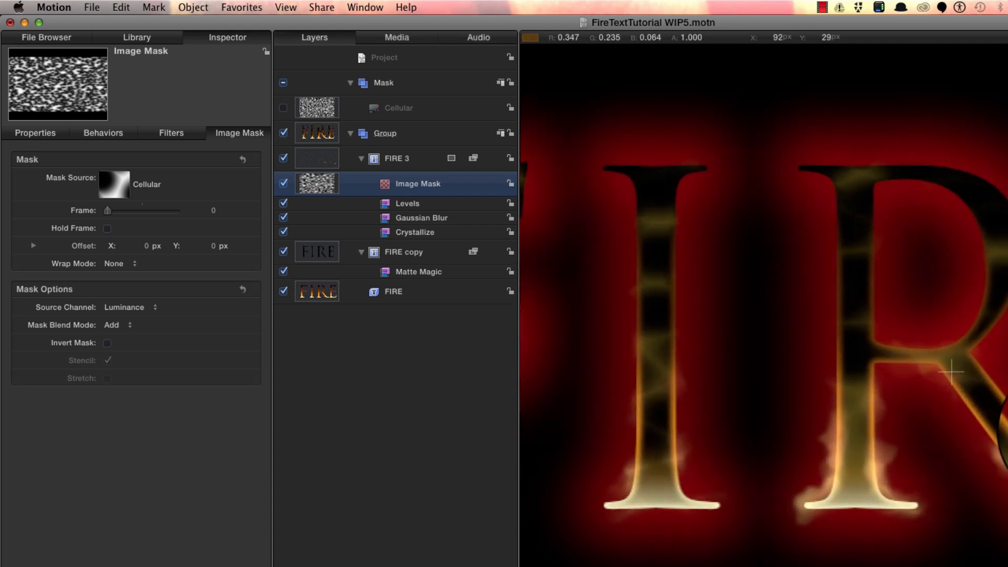
pyautogui.click(283, 183)
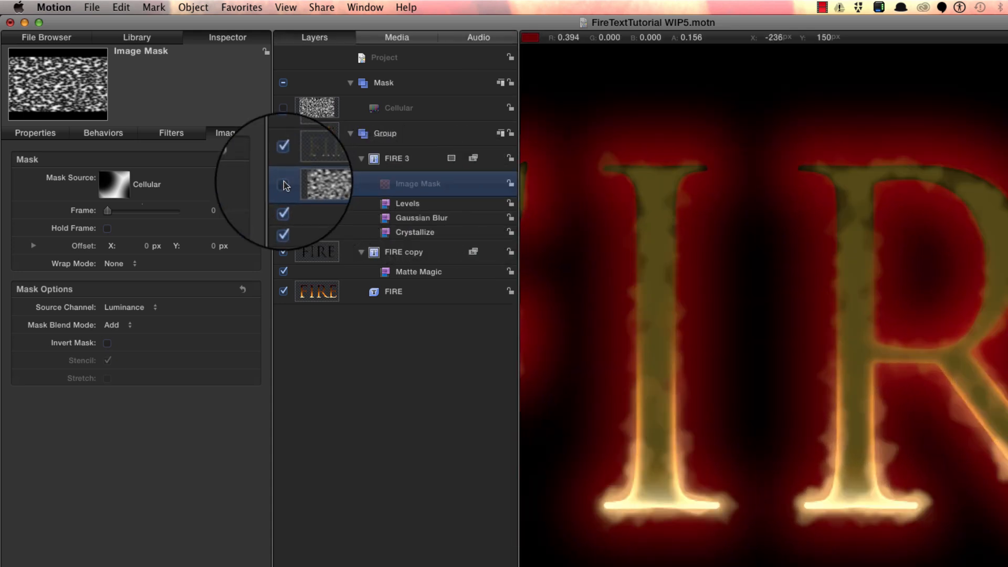
pyautogui.click(284, 183)
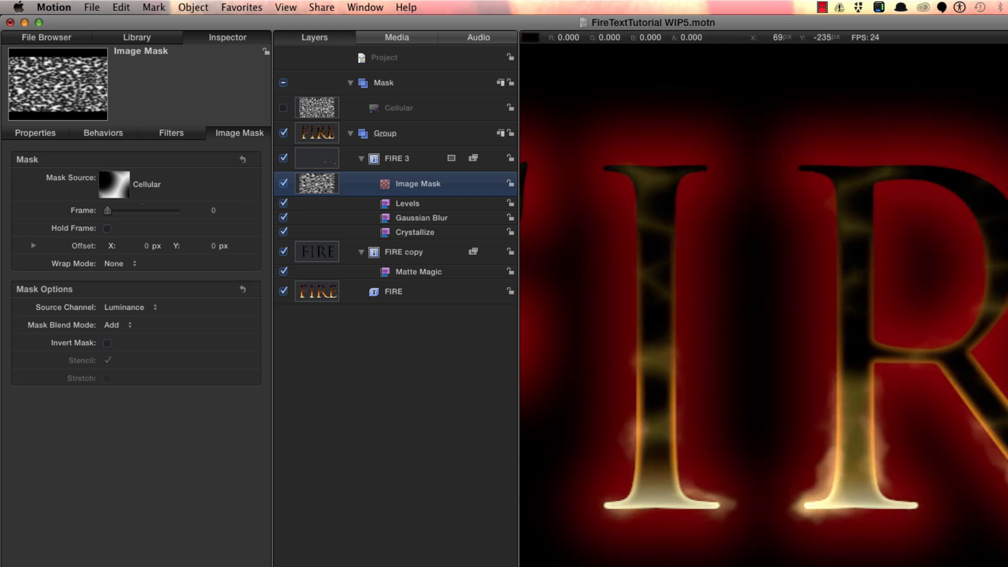
pyautogui.press('space')
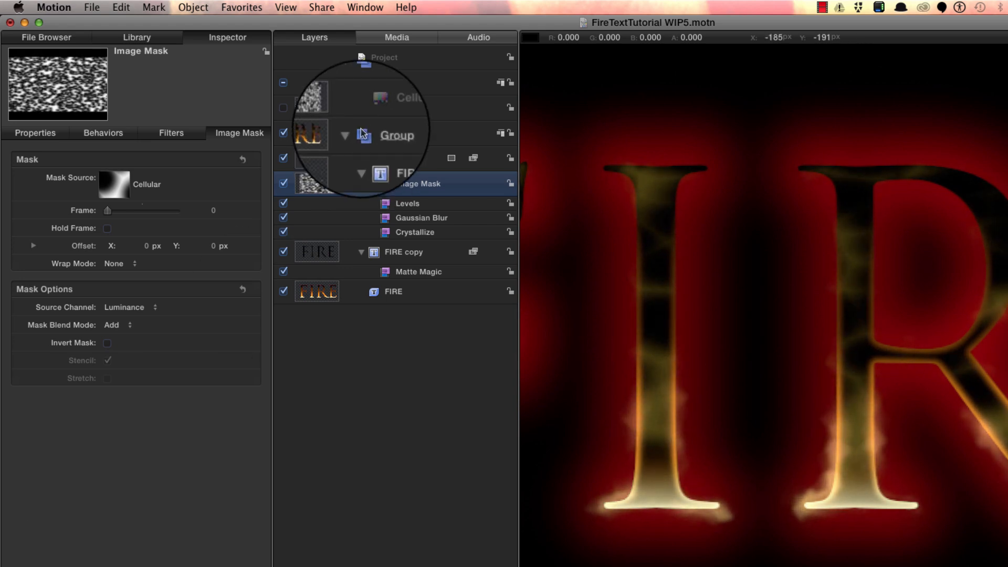
# Rename the group holding the FIRE layers as Text and collapse the Mask group
pyautogui.click(393, 136)
pyautogui.click(405, 134)
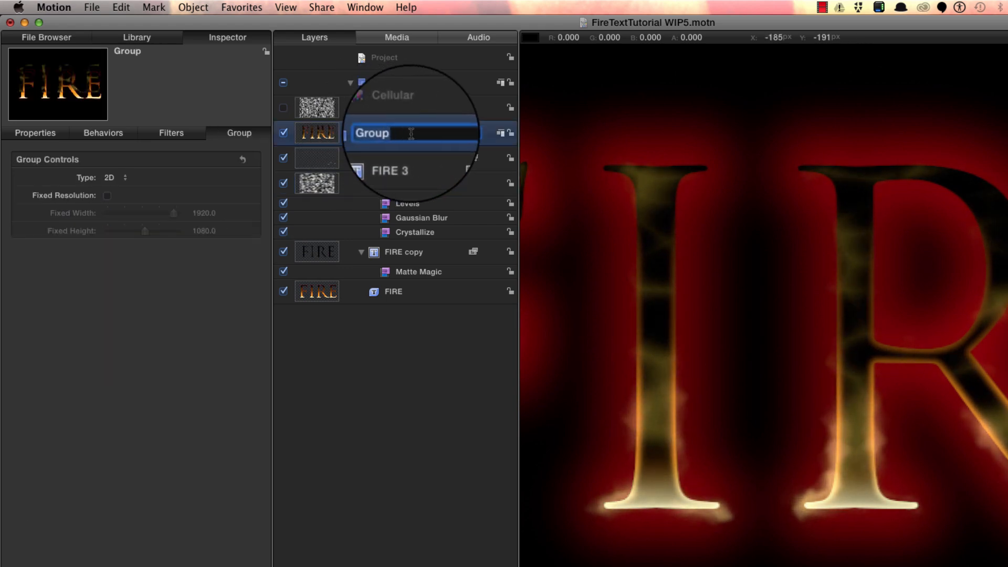
pyautogui.write('Text')
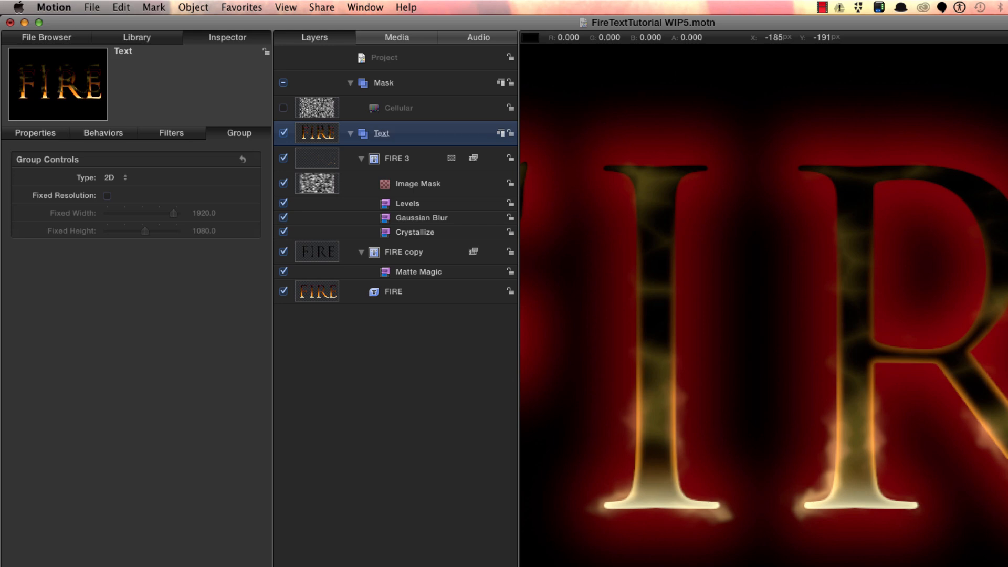
pyautogui.click(350, 82)
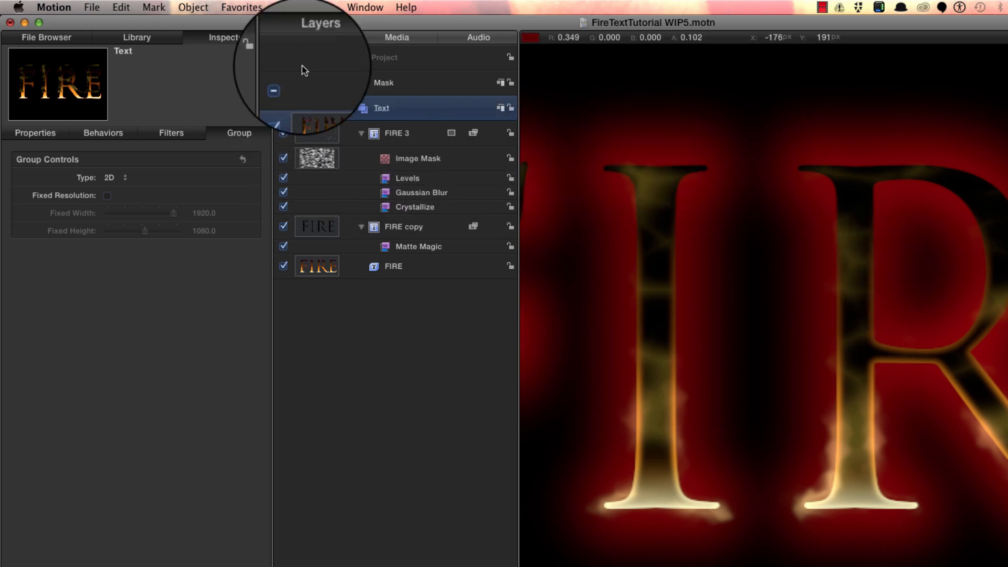
# Apply the Levels color correction filter to the Text group and show its parameters
pyautogui.click(136, 37)
pyautogui.click(29, 160)
pyautogui.click(184, 200)
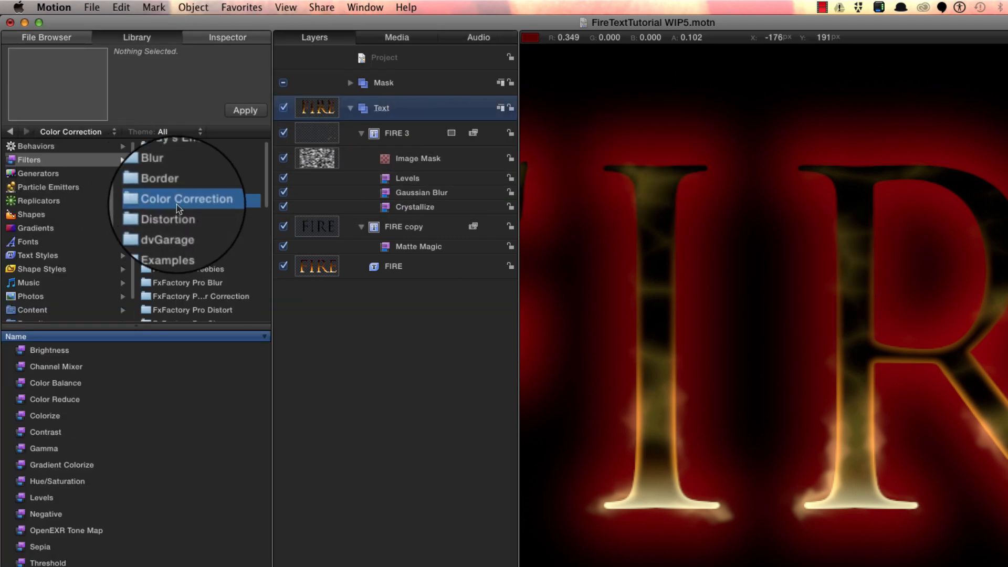
pyautogui.click(36, 498)
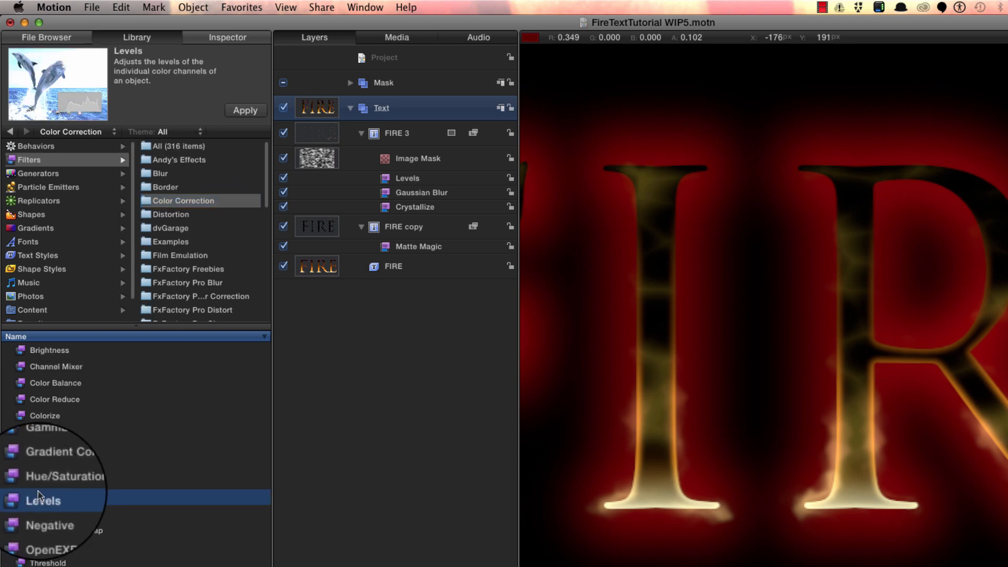
pyautogui.click(245, 110)
pyautogui.click(230, 36)
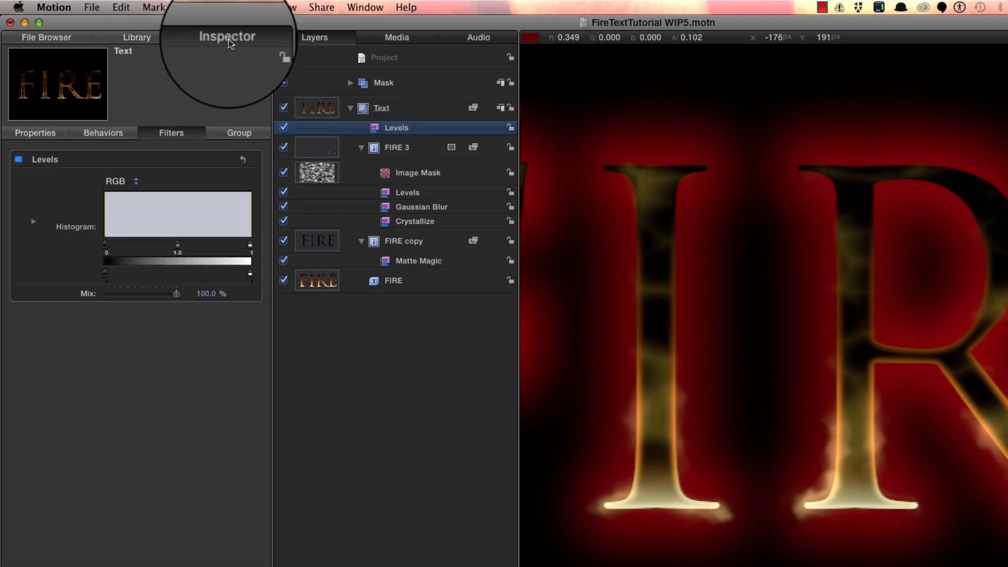
# In the Text group's Levels filter, set RGB Black In to 0.1, RGB White In to 0.8 and Opacity Gamma to 0.5
pyautogui.click(34, 221)
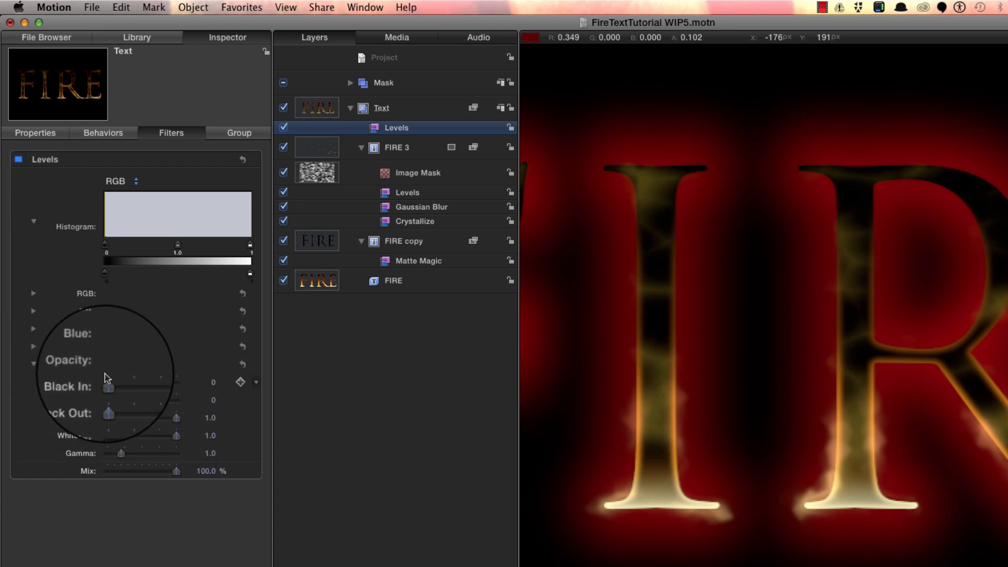
pyautogui.click(33, 293)
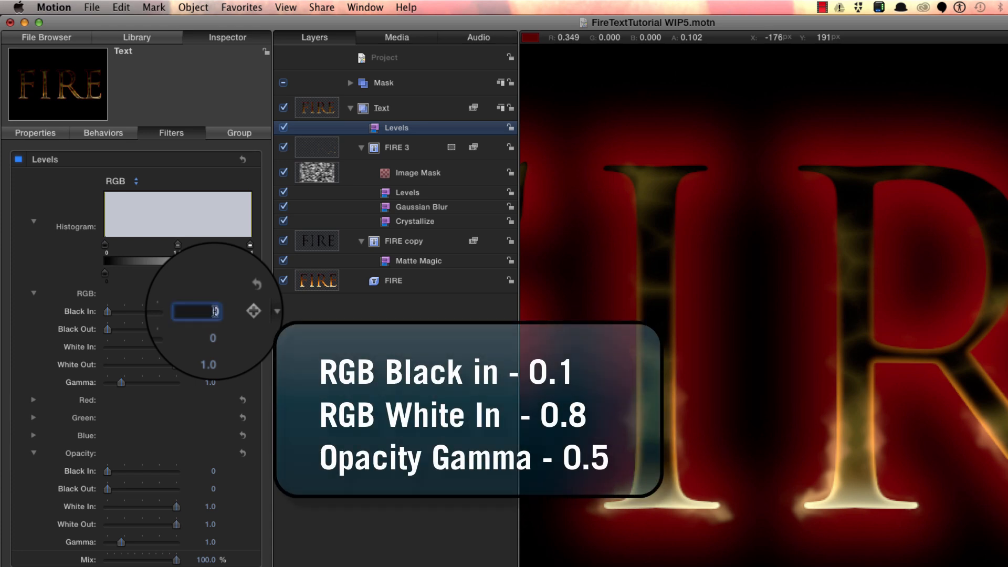
pyautogui.write('0.1')
pyautogui.press('Return')
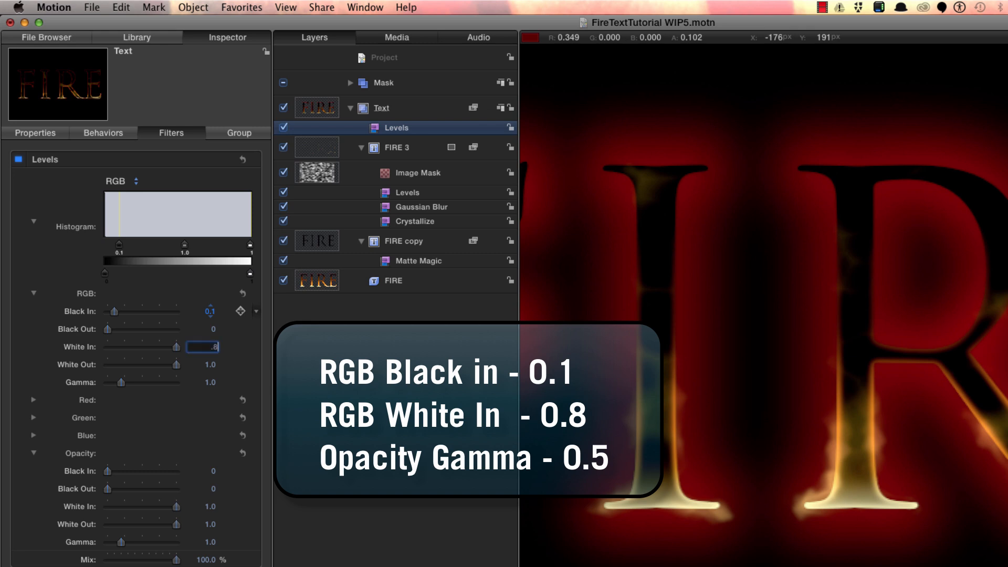
pyautogui.press('Return')
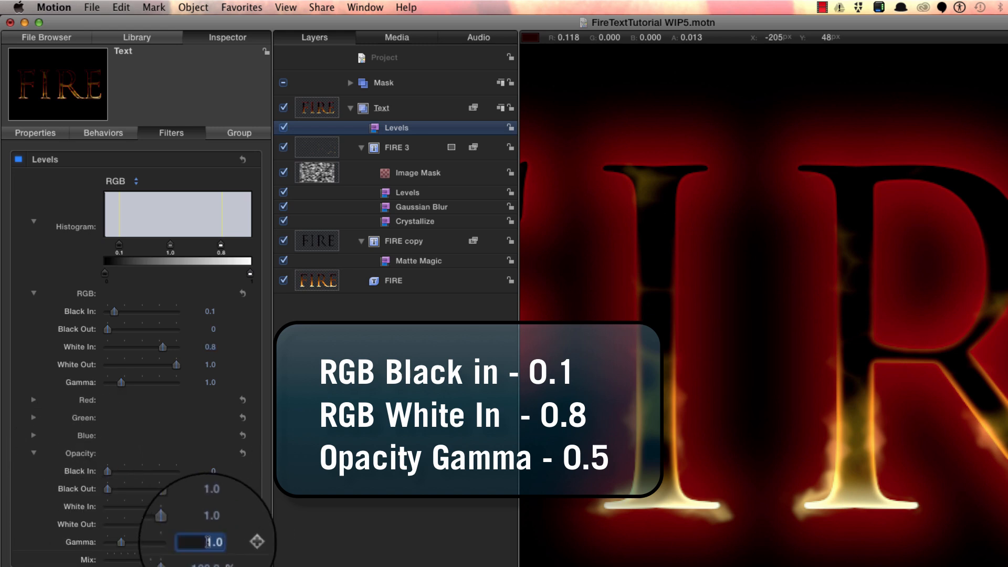
pyautogui.write('0.5')
pyautogui.press('Return')
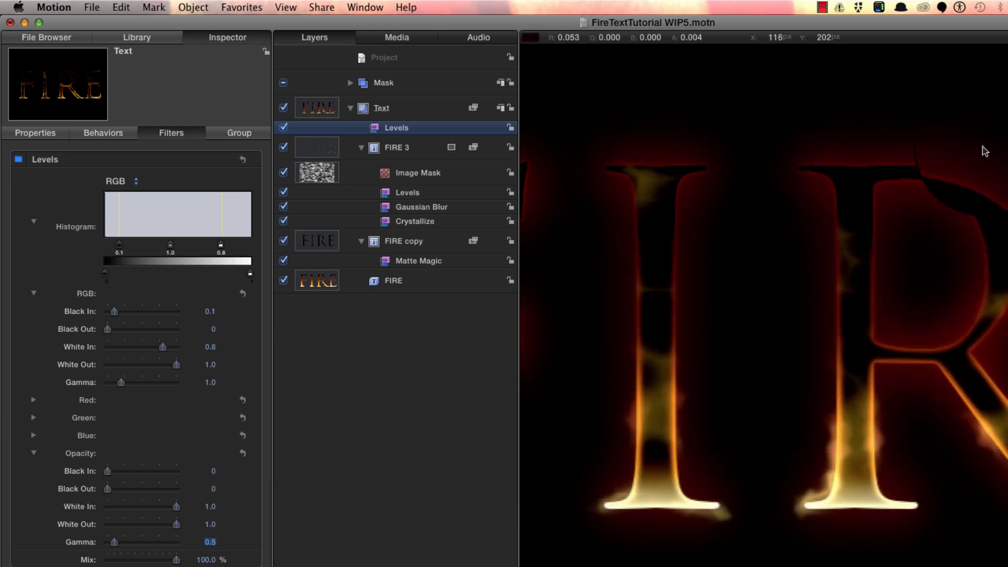
pyautogui.hotkey('shift', 'z')
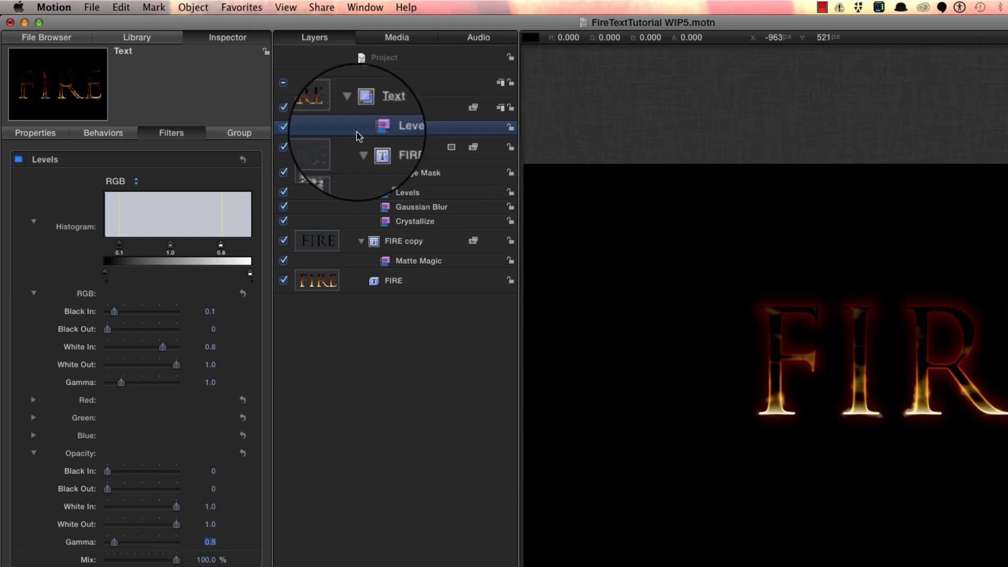
# Collapse the Text group and add a new empty group above the Mask group at project level
pyautogui.click(351, 108)
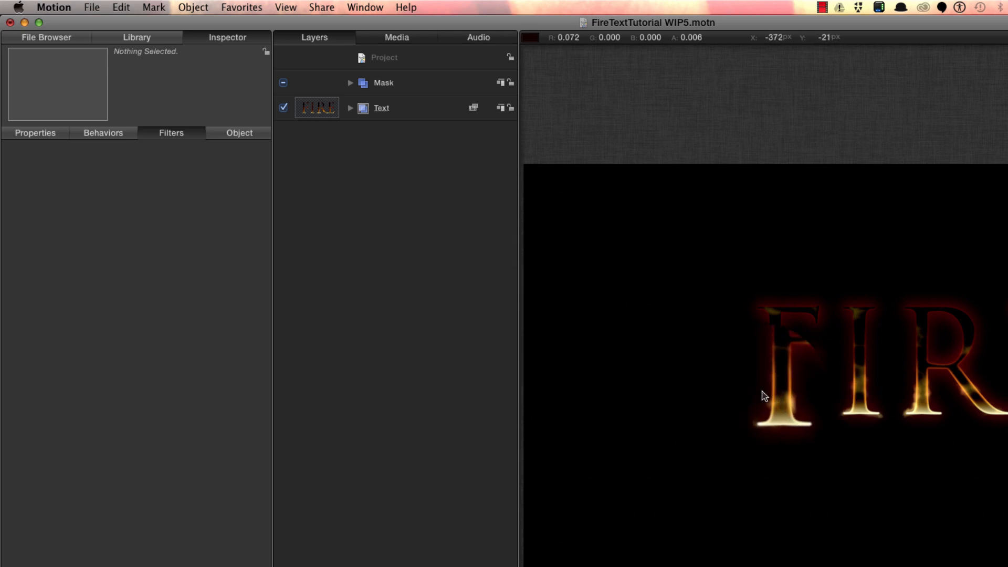
pyautogui.moveTo(850, 374); pyautogui.dragTo(925, 439)
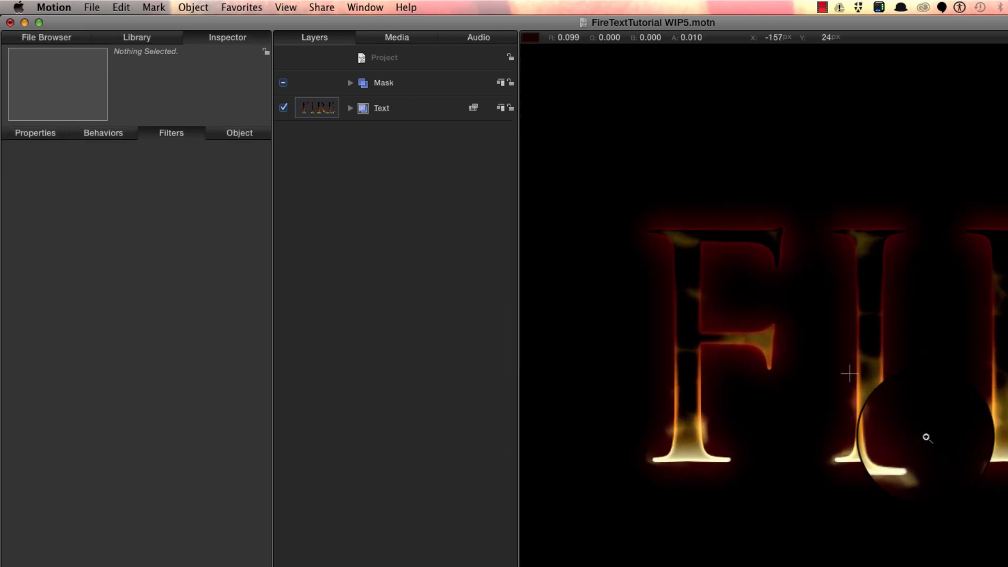
pyautogui.click(410, 66)
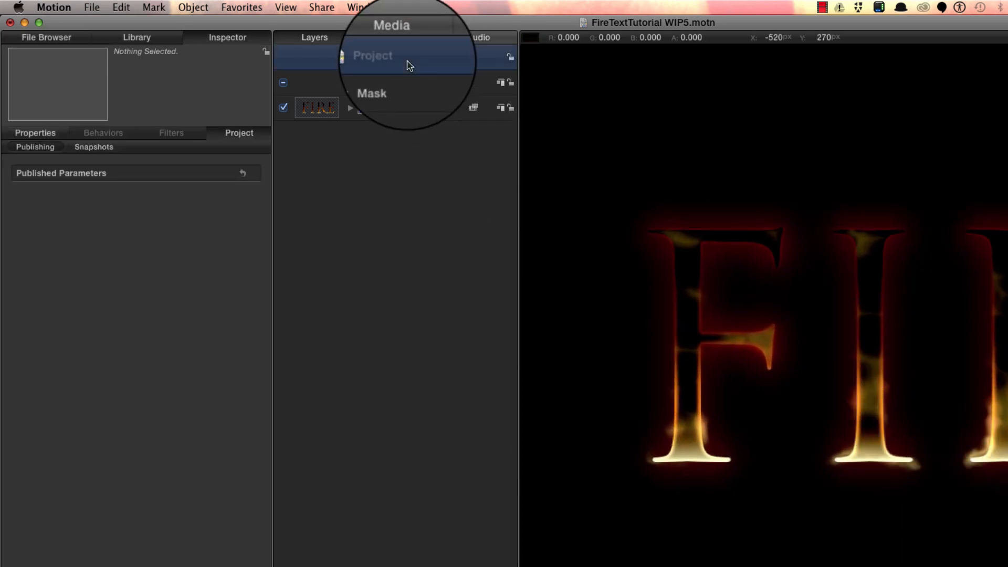
pyautogui.press('super+shift+n')
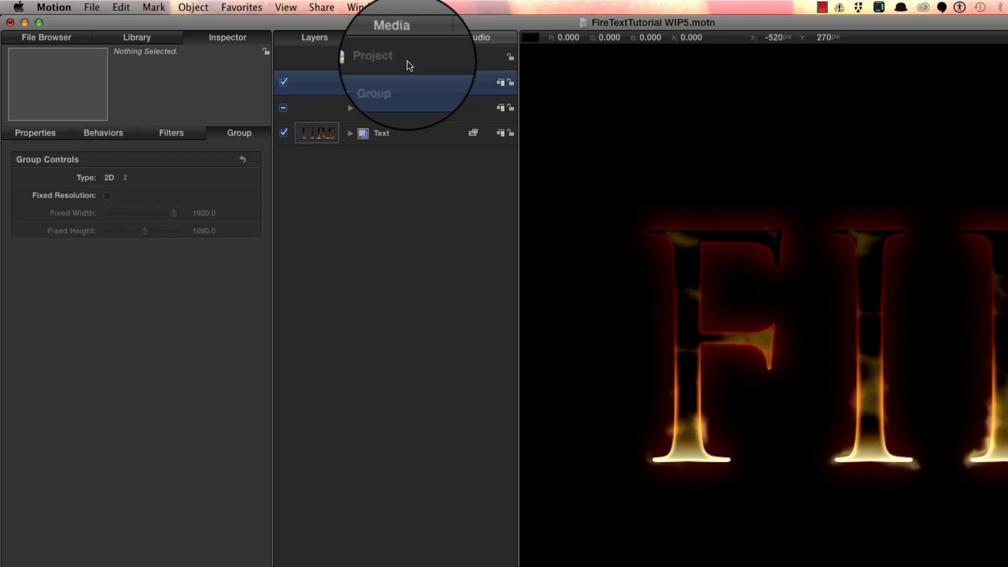
# Add the Camp Fire particle emitter from the Pyro category to the new empty group
pyautogui.click(141, 38)
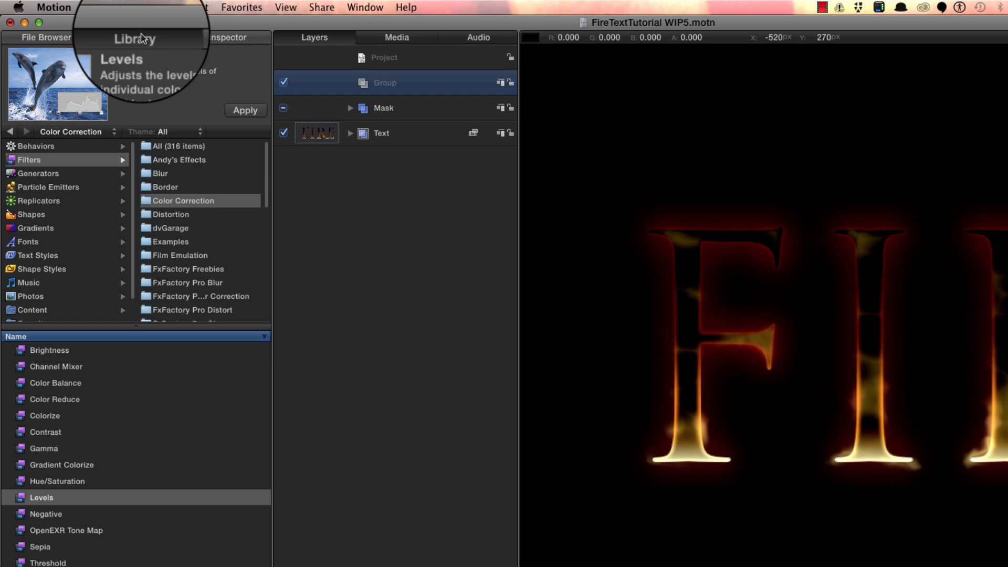
pyautogui.click(52, 188)
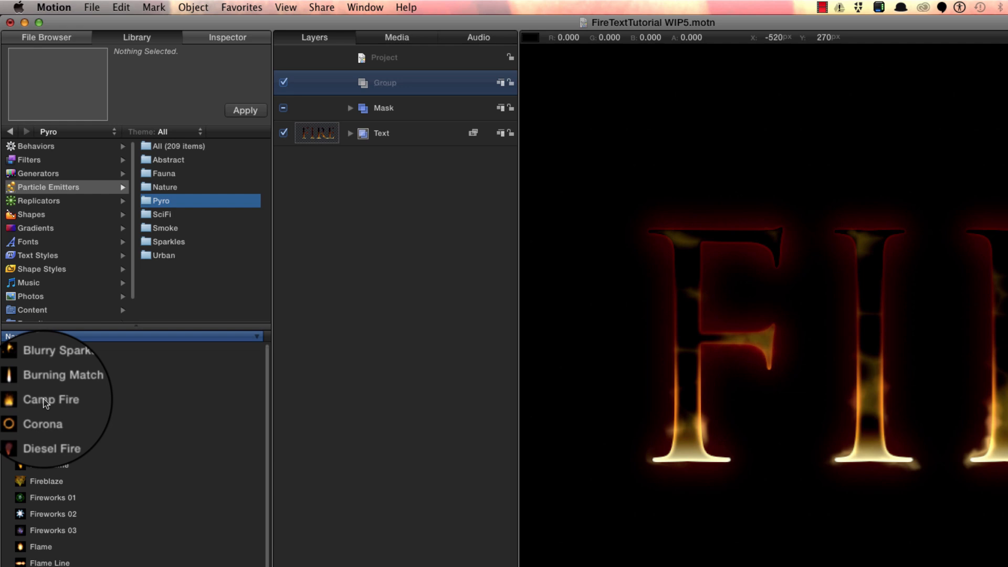
pyautogui.click(44, 401)
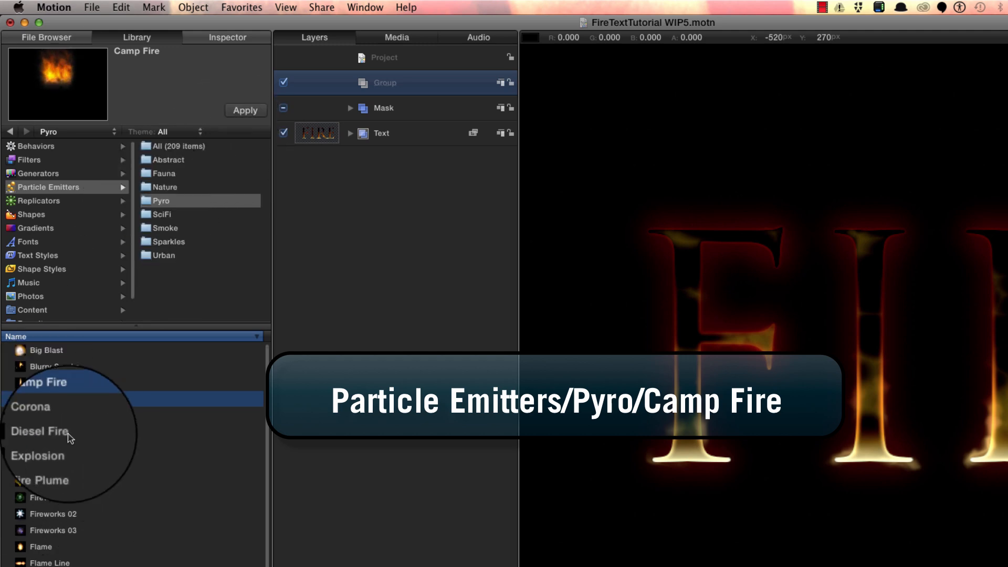
pyautogui.click(246, 111)
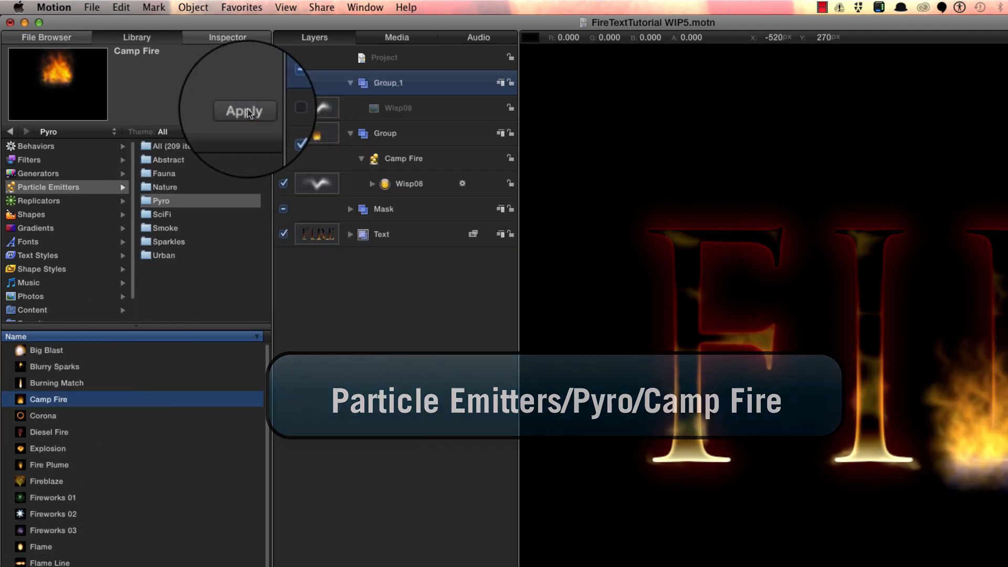
# Rename the group containing the Camp Fire emitter as Fire
pyautogui.doubleClick(443, 109)
pyautogui.press('BackSpace')
pyautogui.write('Fire')
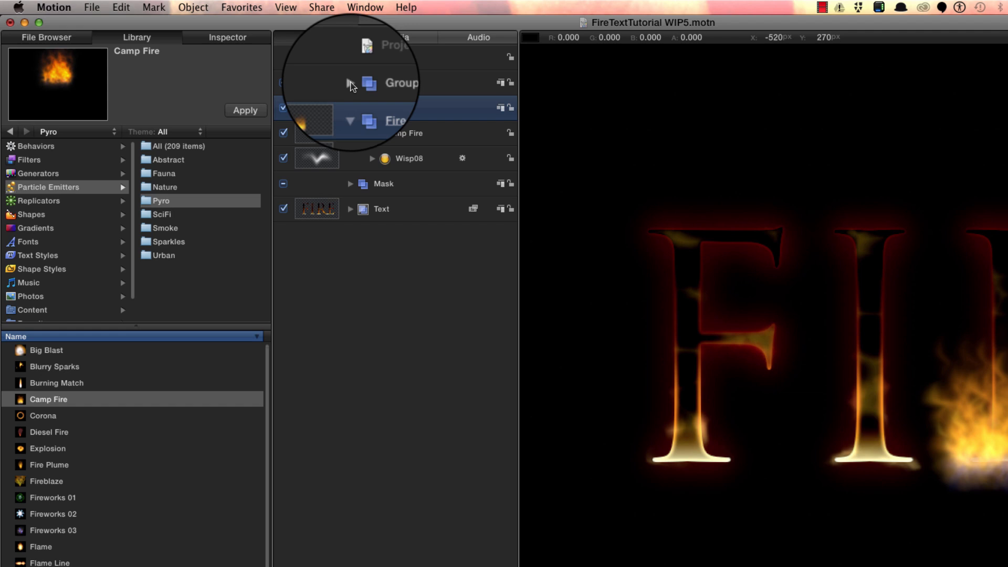
# Inspect the Wisp08 source image inside Group 1 and collapse that group again
pyautogui.click(350, 83)
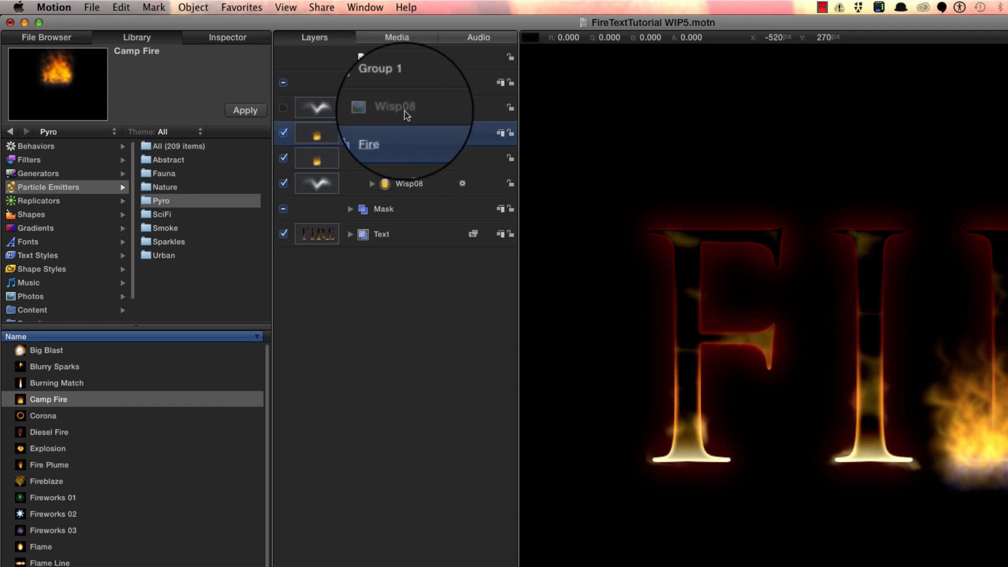
pyautogui.click(379, 109)
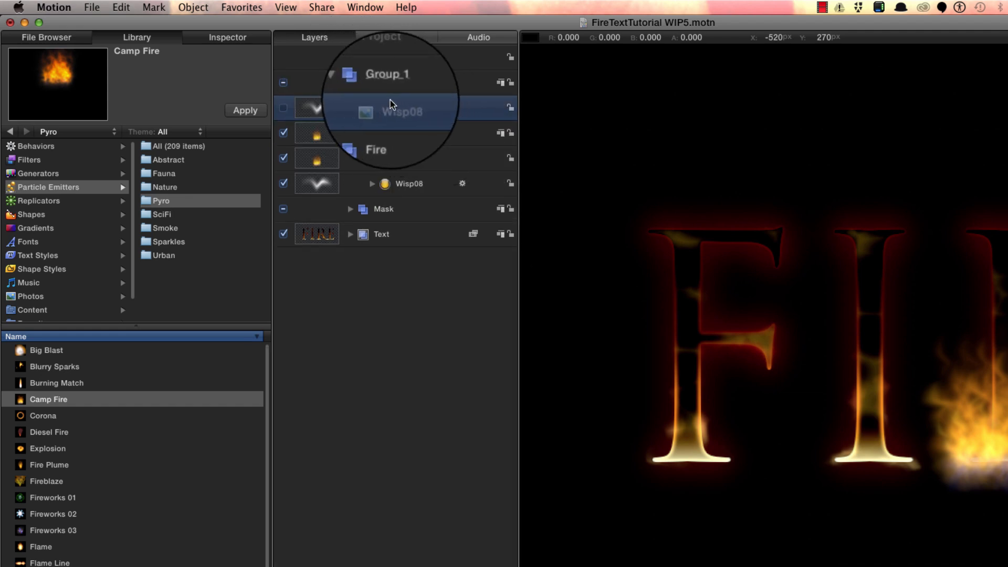
pyautogui.click(350, 83)
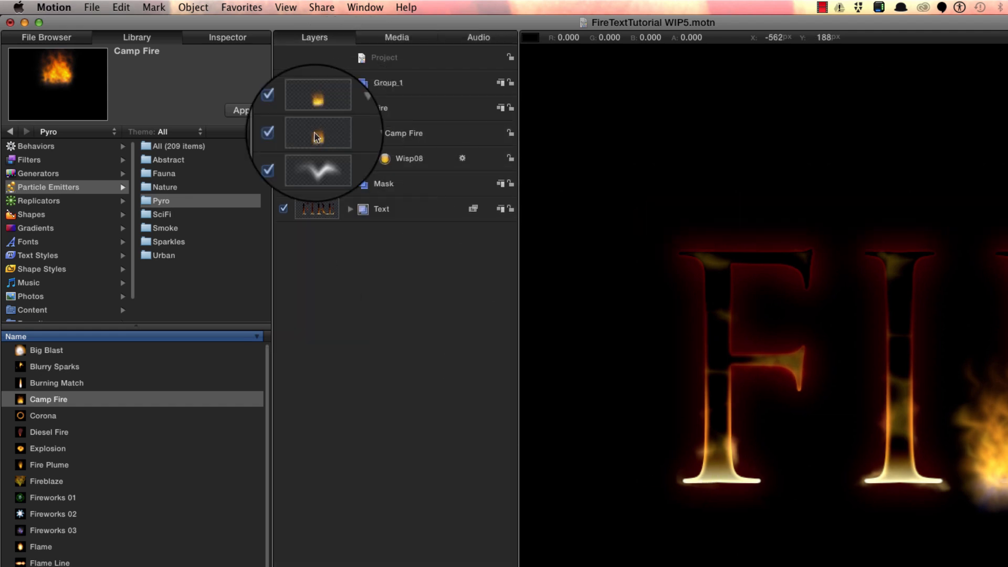
# Set the Camp Fire emitter's blend mode to Add
pyautogui.click(315, 136)
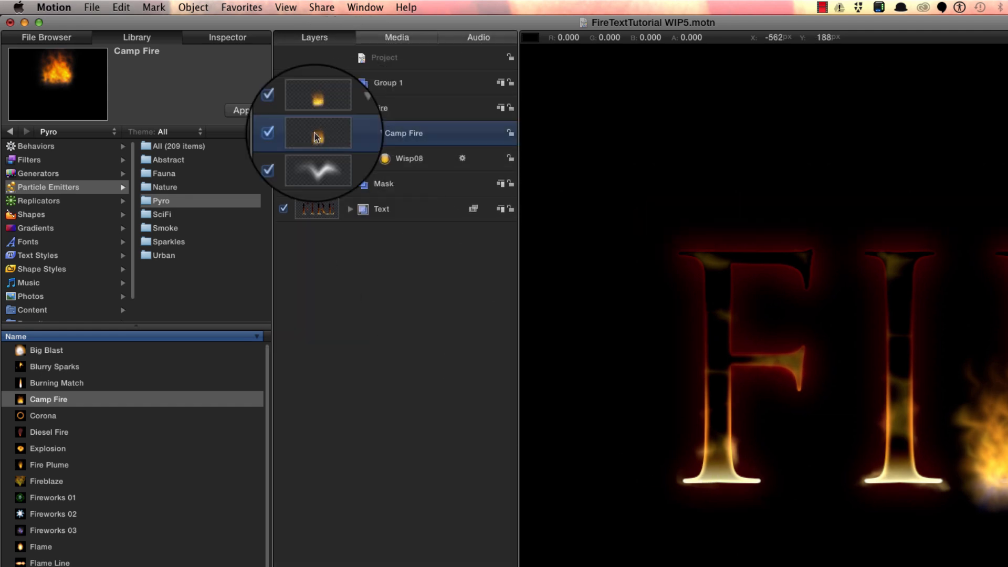
pyautogui.click(232, 39)
pyautogui.click(35, 132)
pyautogui.click(115, 367)
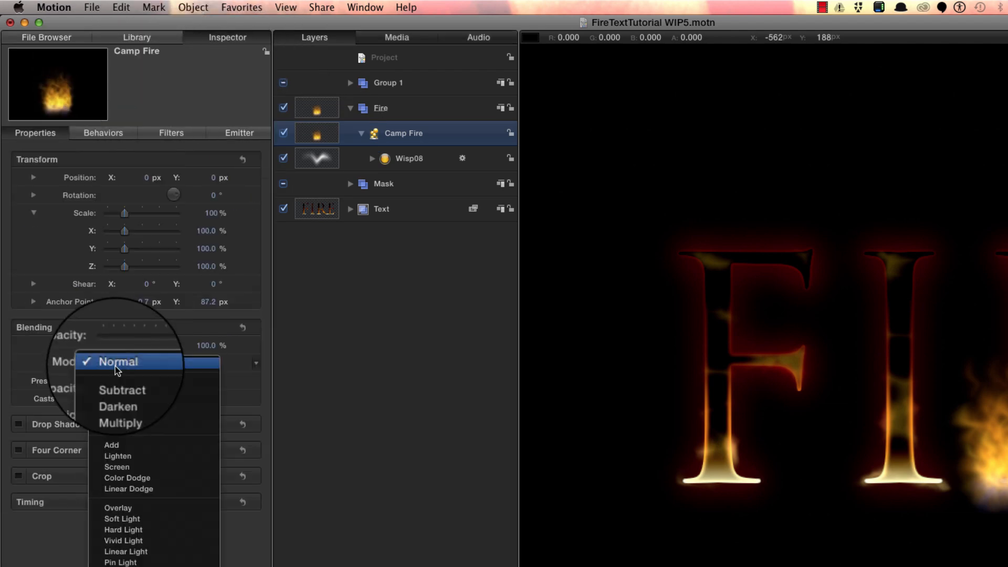
pyautogui.click(108, 443)
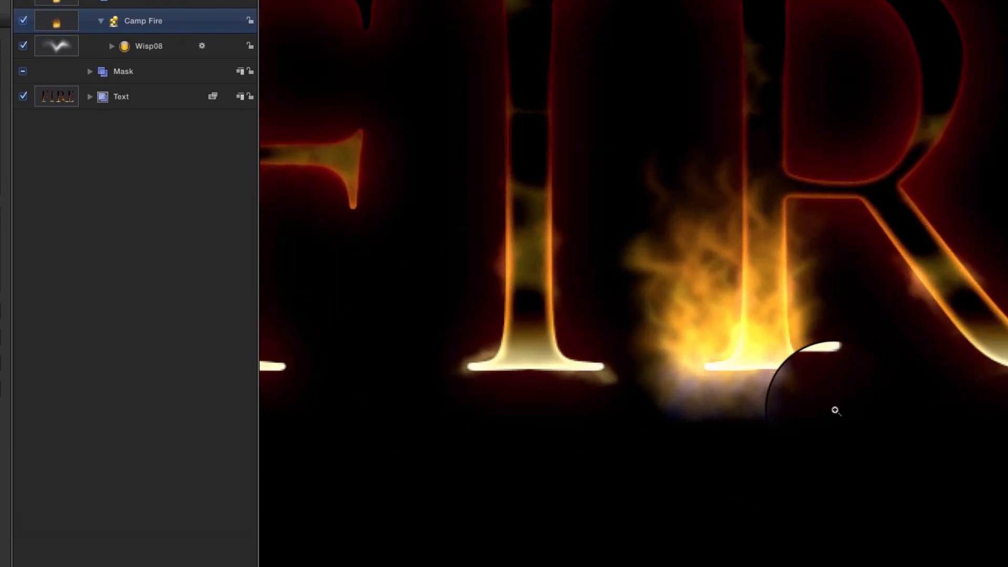
# Activate the Adjust Item tool for the Camp Fire emitter to edit its emission line below the text
pyautogui.moveTo(836, 411); pyautogui.dragTo(799, 387)
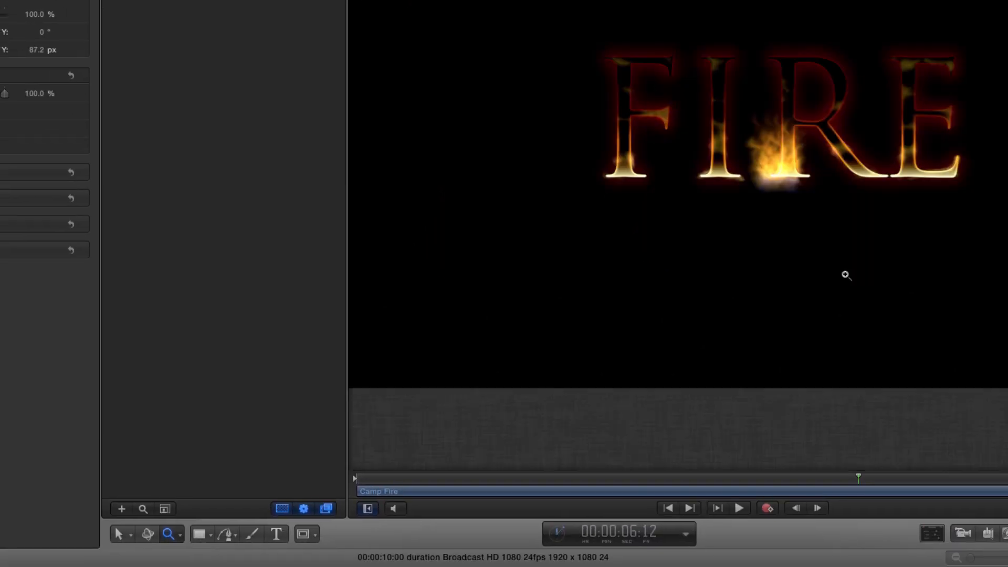
pyautogui.click(128, 534)
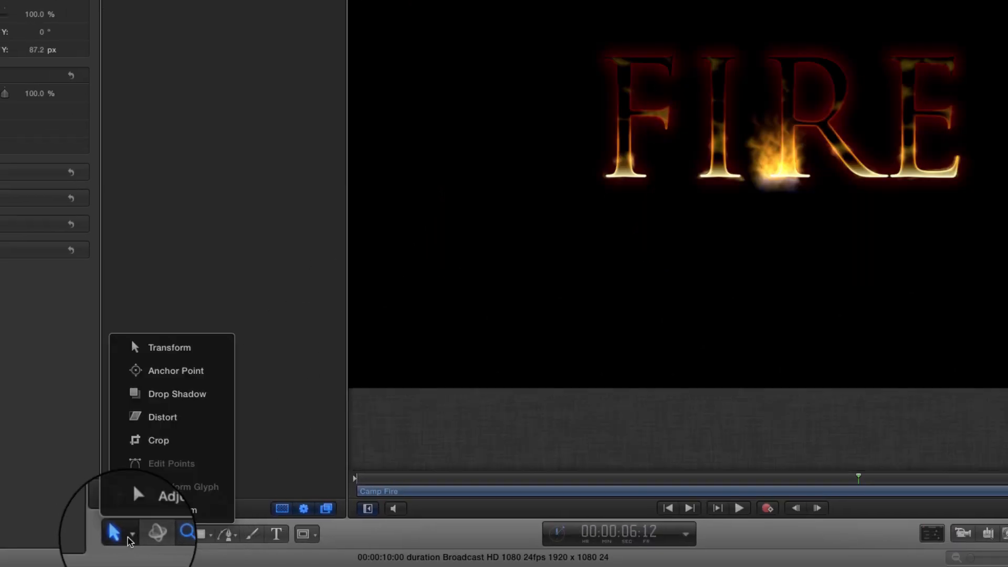
pyautogui.click(165, 514)
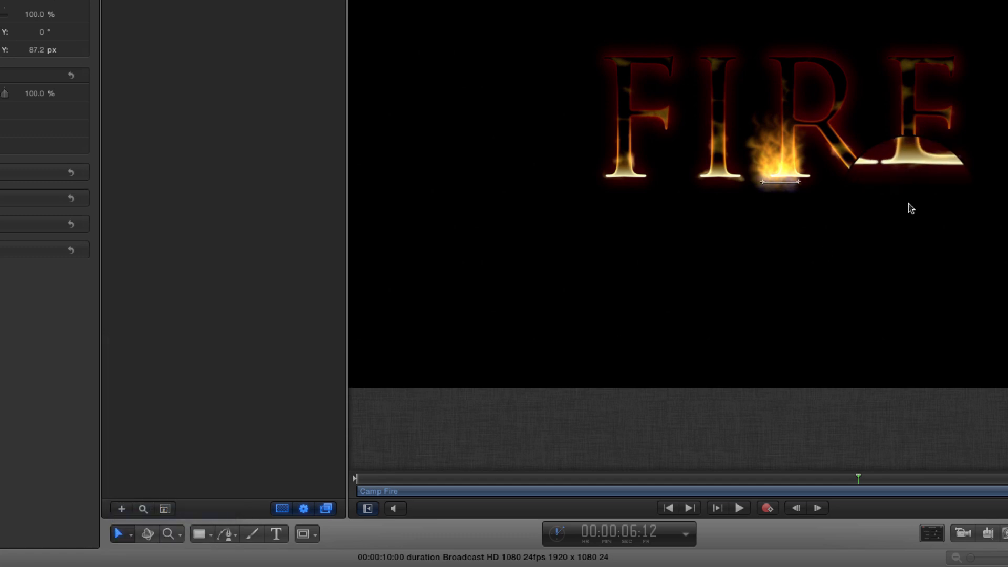
pyautogui.moveTo(784, 190); pyautogui.dragTo(837, 212)
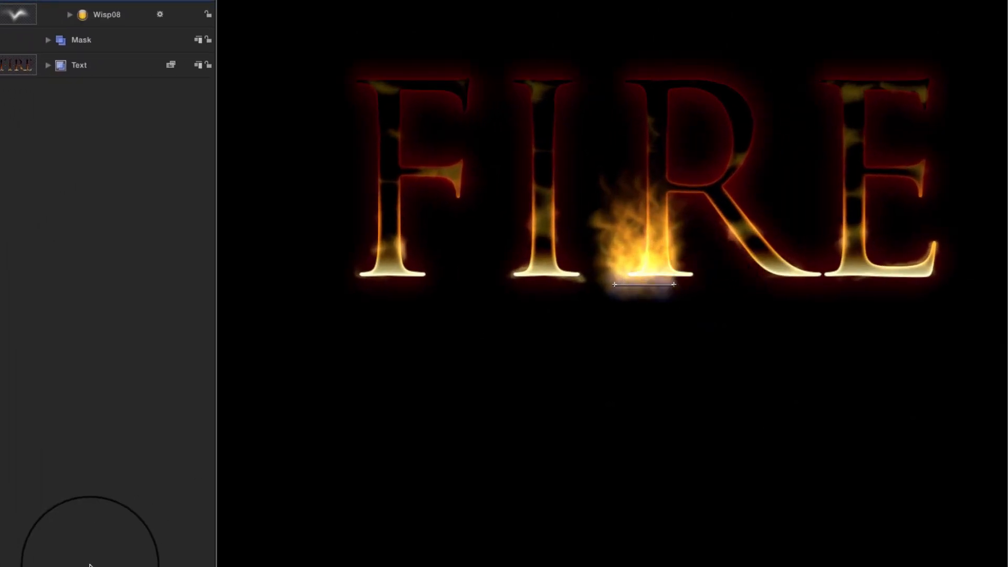
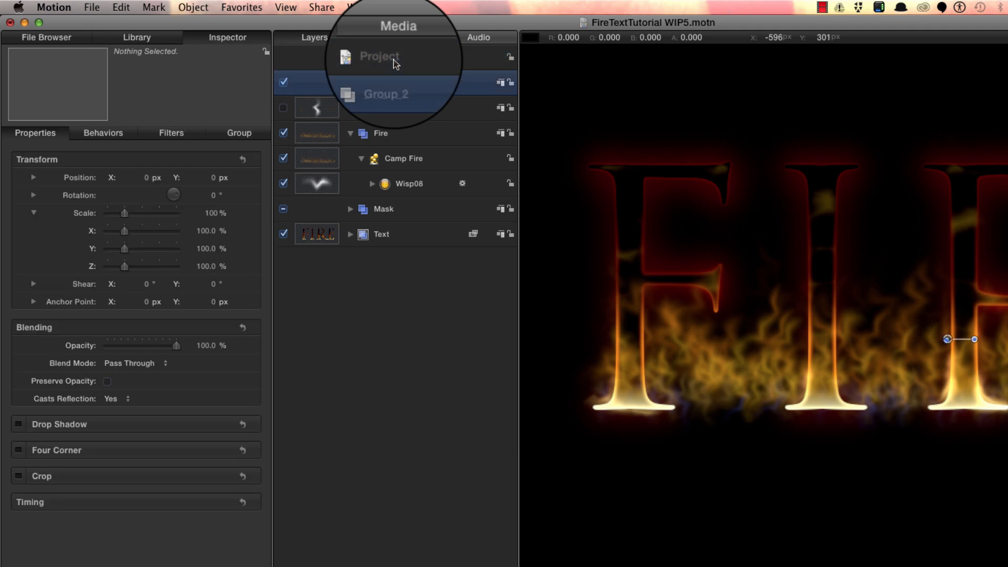
# Rename the empty Group 2 as Particles
pyautogui.doubleClick(391, 84)
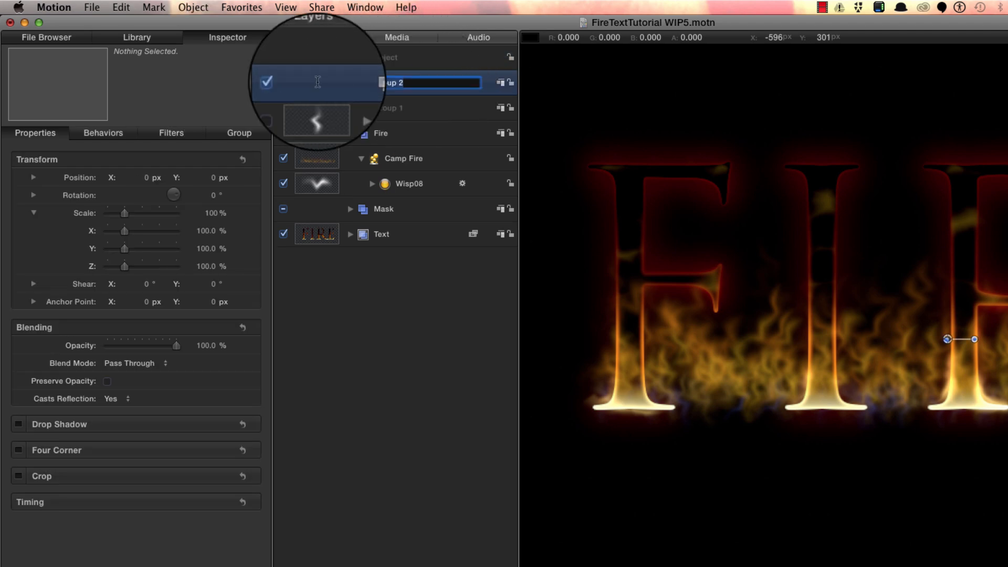
pyautogui.write('Pa')
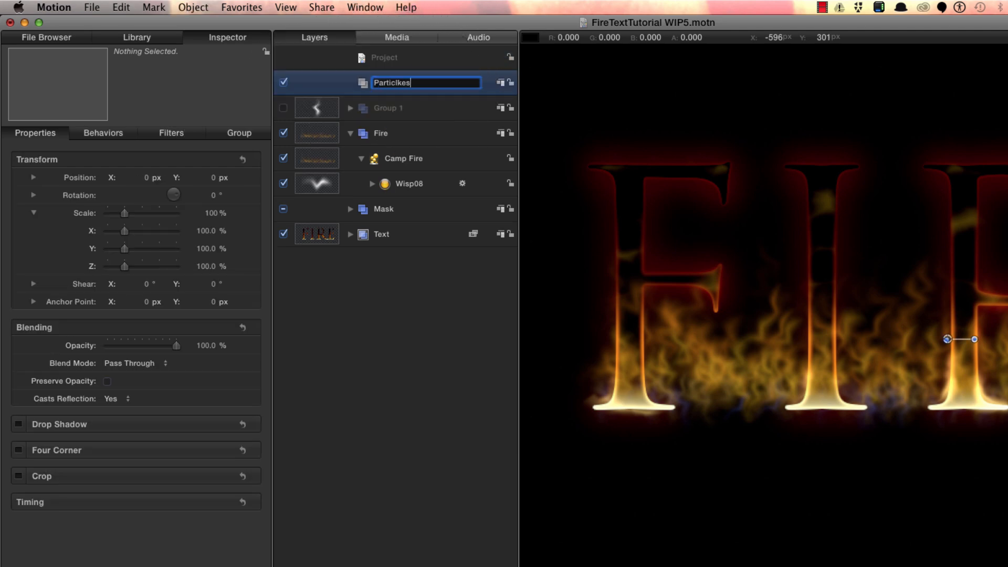
pyautogui.write('rticlkes')
pyautogui.press('Return')
# Add the Membrane generator to the Particles group and preview its animation with the whole canvas in view
pyautogui.click(144, 38)
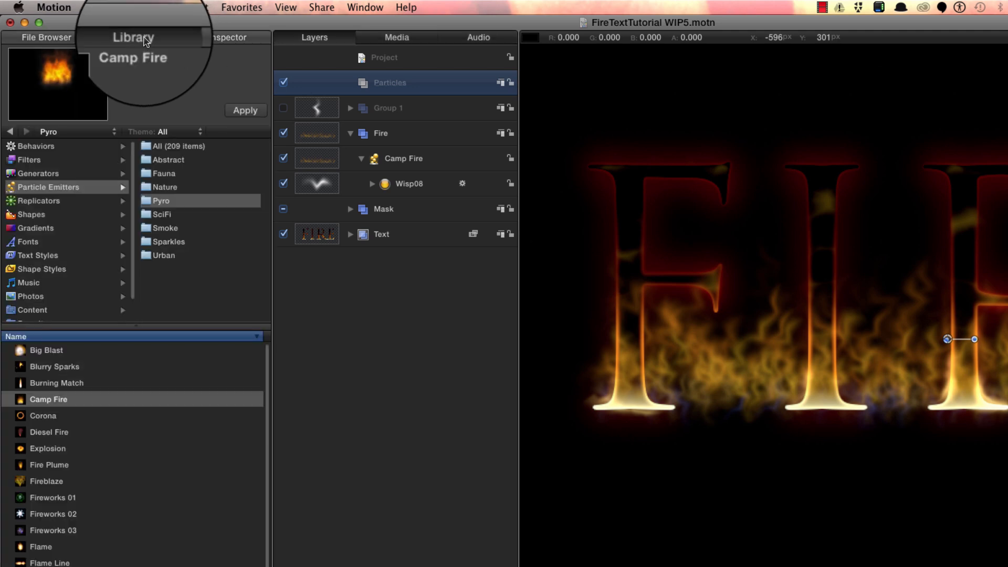
pyautogui.click(40, 174)
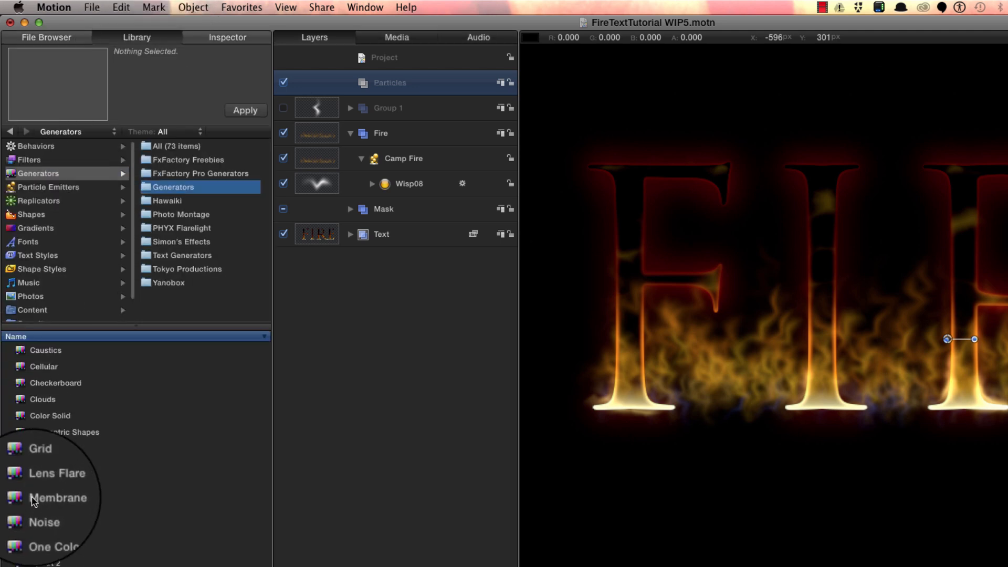
pyautogui.click(49, 497)
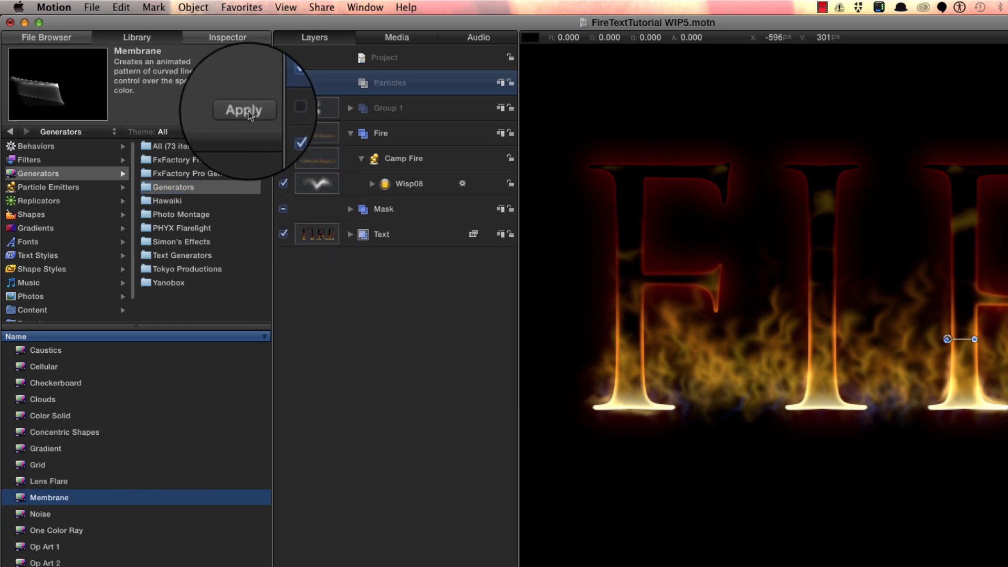
pyautogui.click(248, 113)
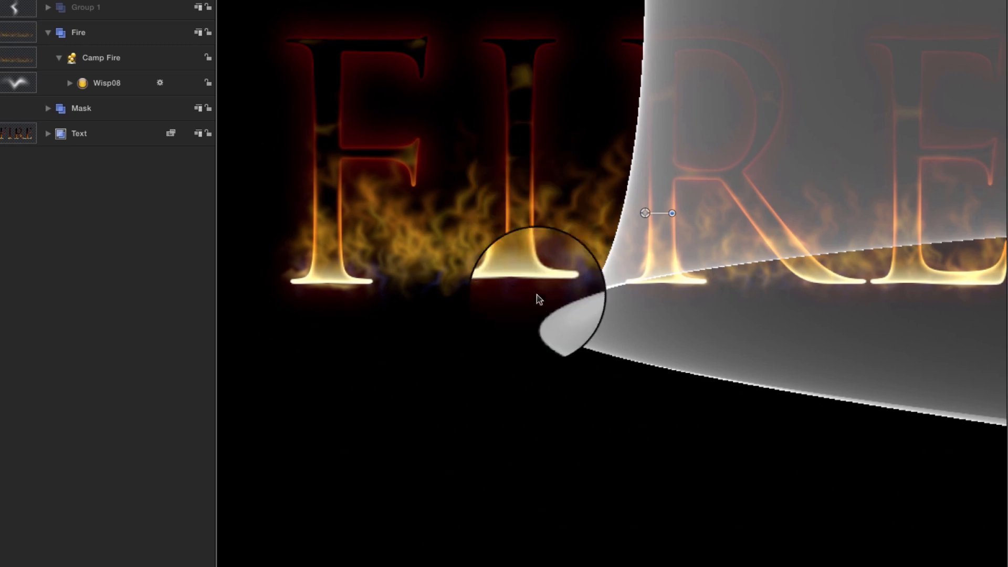
pyautogui.hotkey('shift', 'z')
pyautogui.press('space')
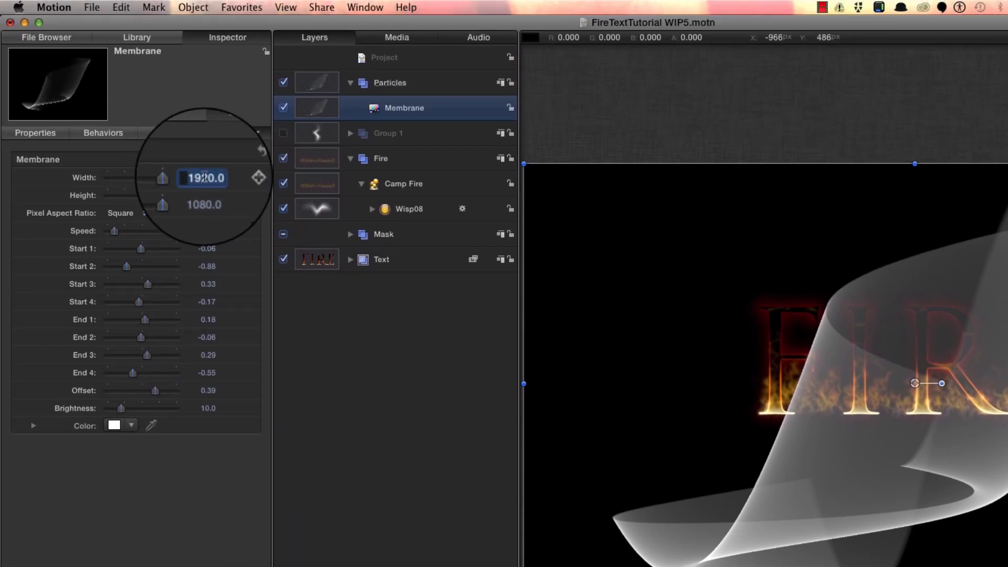
# Set the Membrane generator's width and height to 75
pyautogui.write('75')
pyautogui.press('Return')
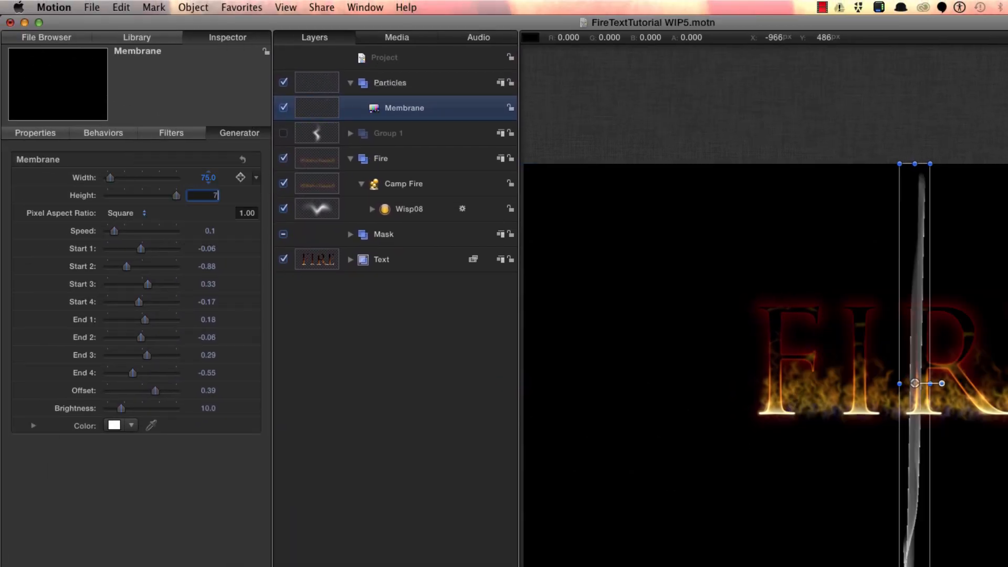
pyautogui.write('75')
pyautogui.press('Return')
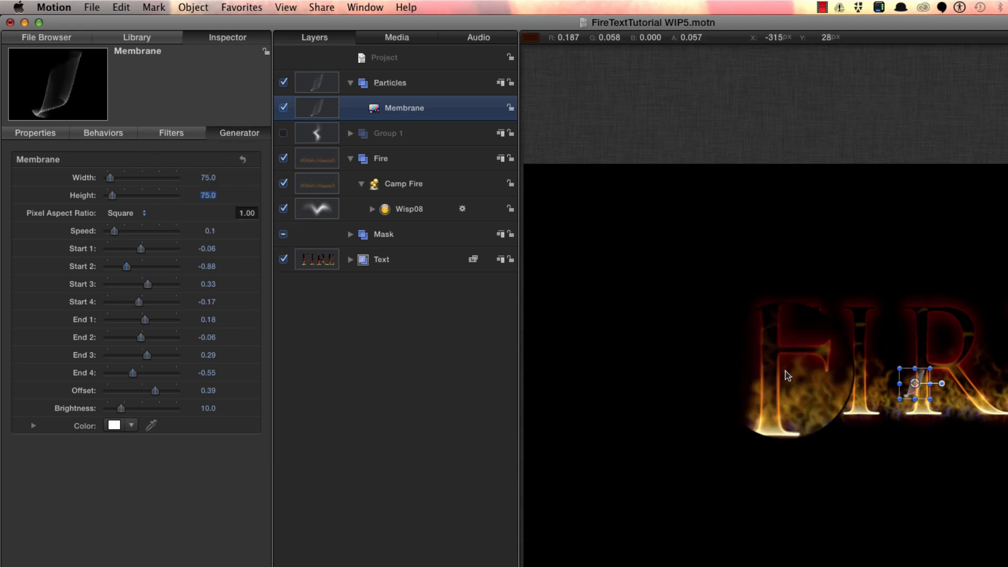
# Set the Membrane generator's Speed to 0.3 and its Brightness to 100
pyautogui.scroll(5, 918, 390)
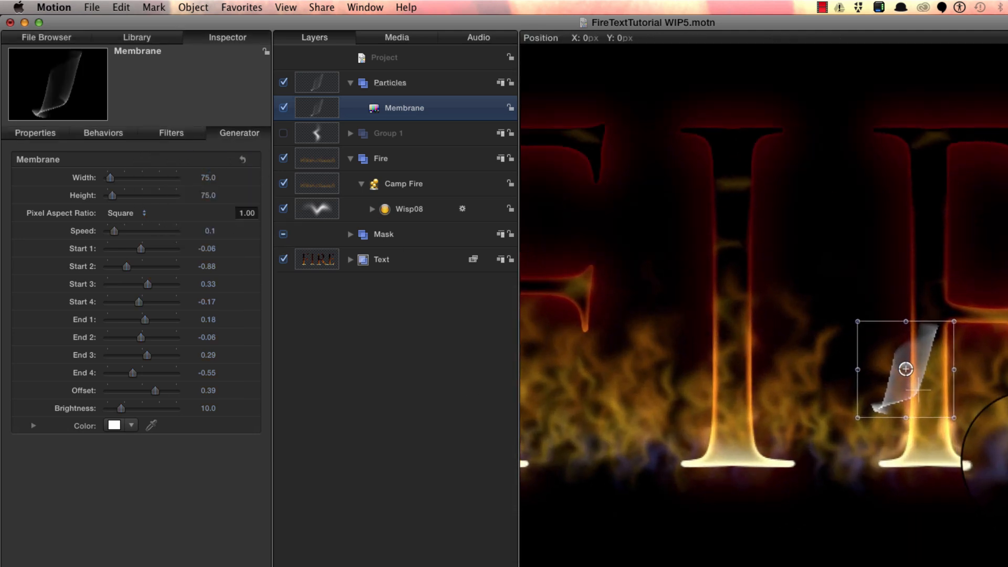
pyautogui.scroll(1, 918, 390)
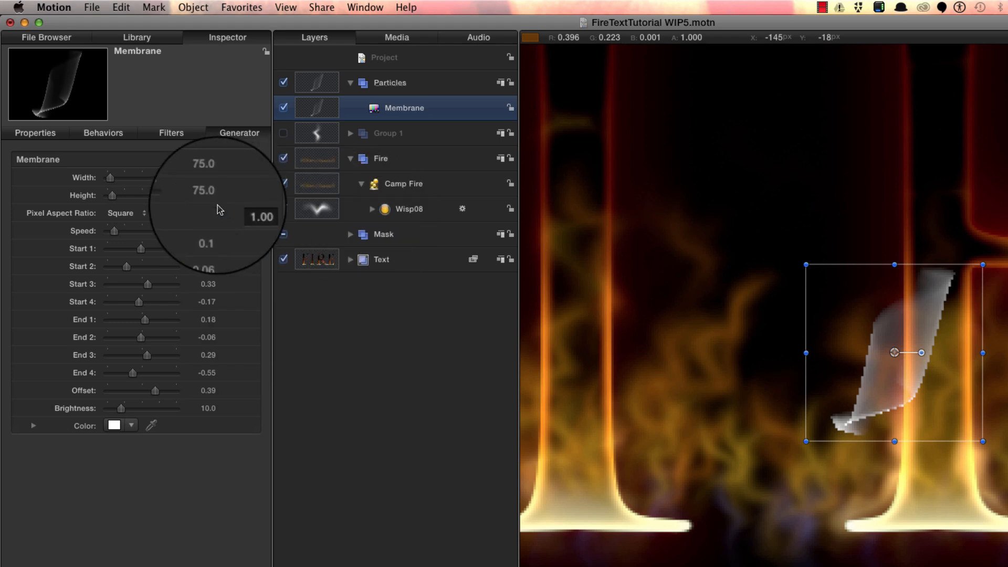
pyautogui.click(210, 231)
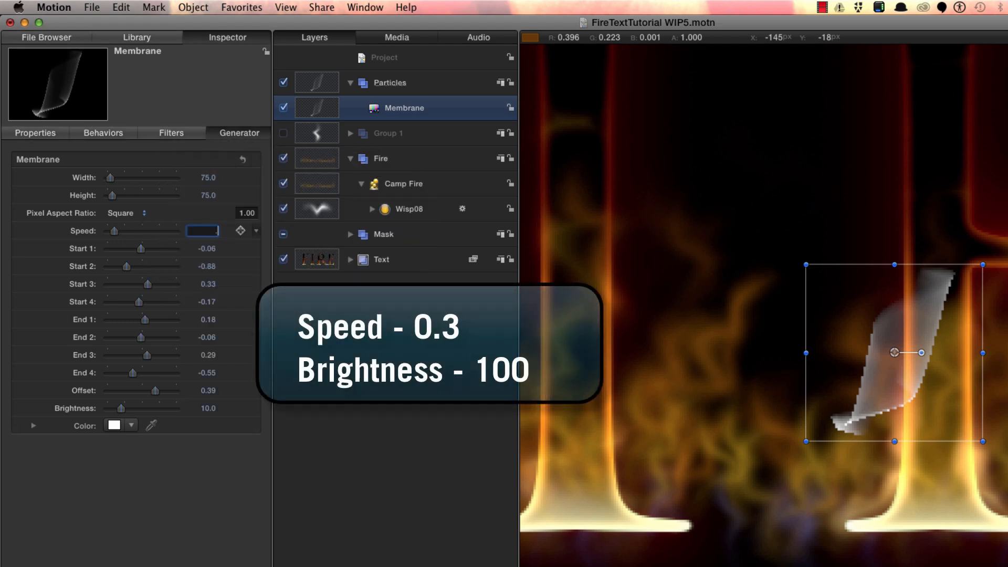
pyautogui.write('.3')
pyautogui.press('Return')
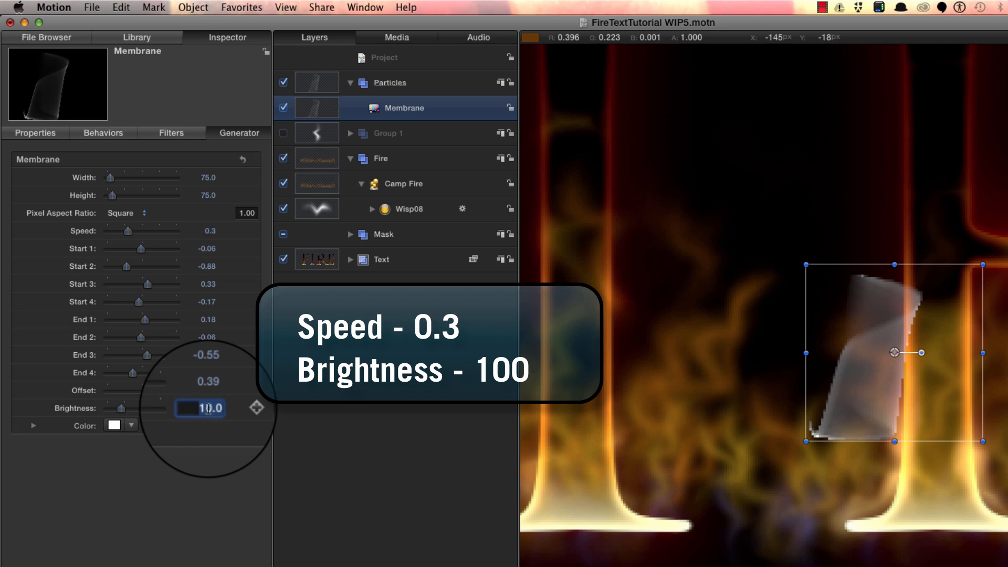
pyautogui.write('1')
pyautogui.press('Return')
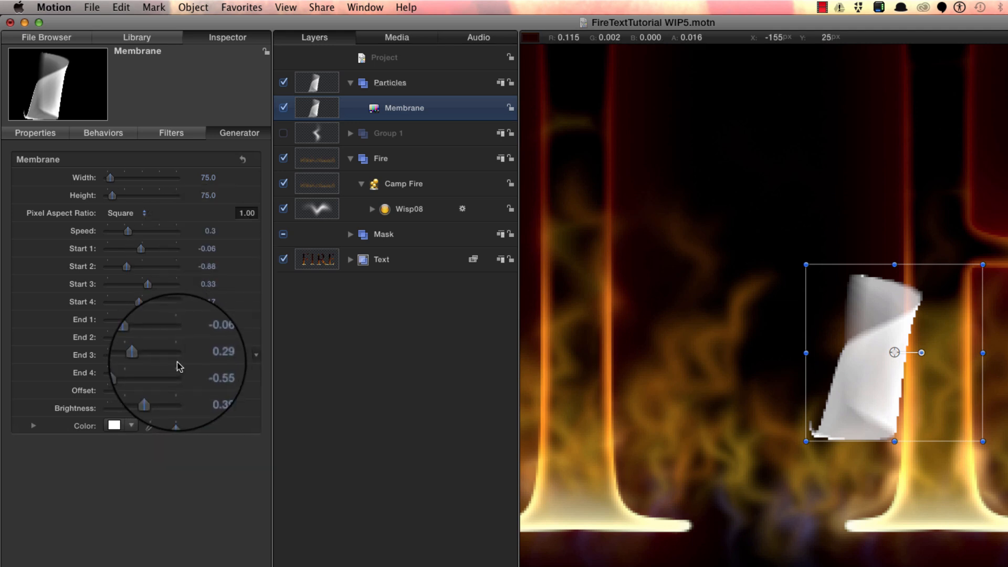
# Reshape the Membrane with Start 1 at -0.3, Start 3 at 0.75 and Start 4 at -0.31, and preview its motion
pyautogui.moveTo(141, 248); pyautogui.dragTo(137, 248)
pyautogui.moveTo(144, 286)
pyautogui.mouseDown()
pyautogui.moveTo(153, 286)
pyautogui.moveTo(126, 301)
pyautogui.moveTo(136, 304)
pyautogui.mouseUp()
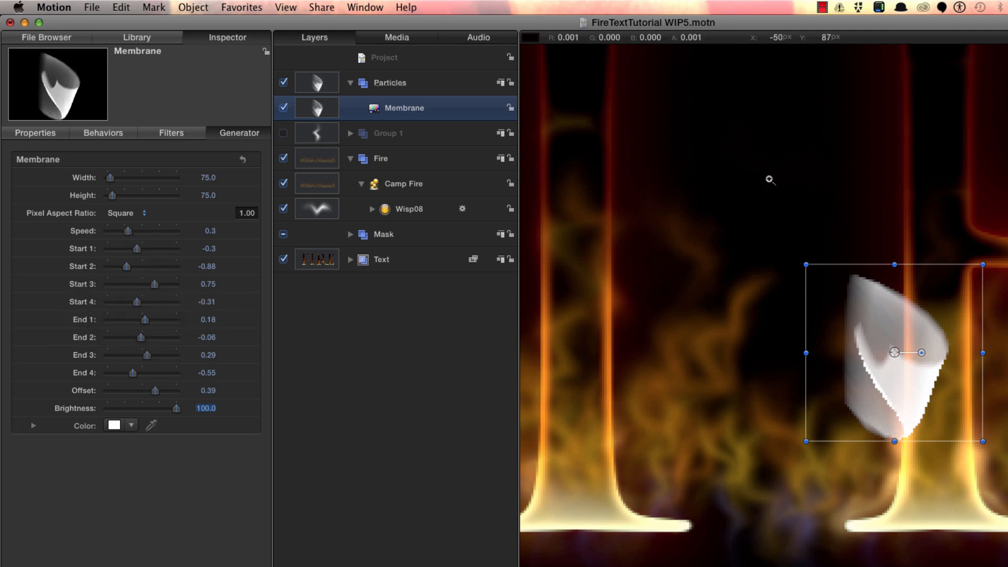
pyautogui.press('space')
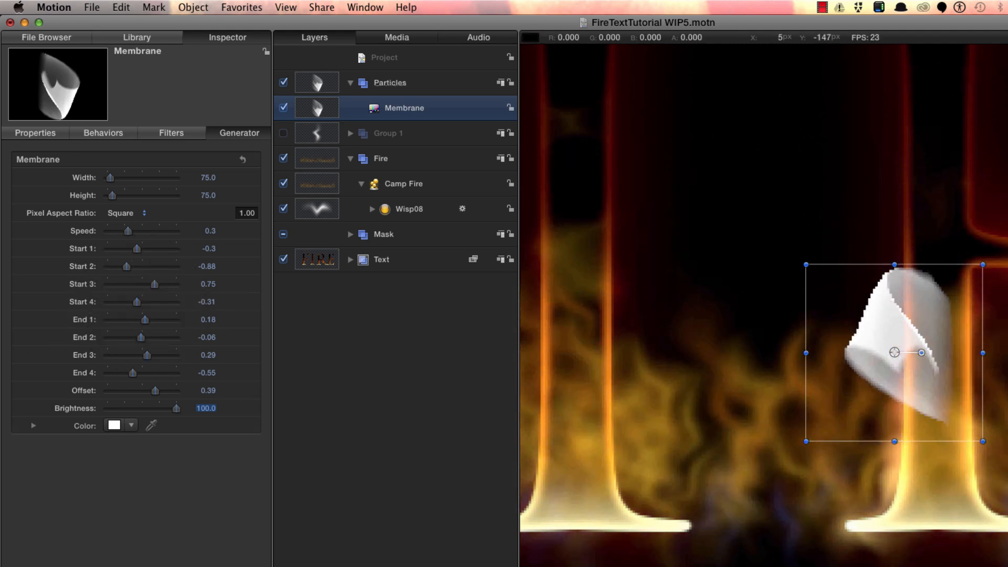
pyautogui.press('space')
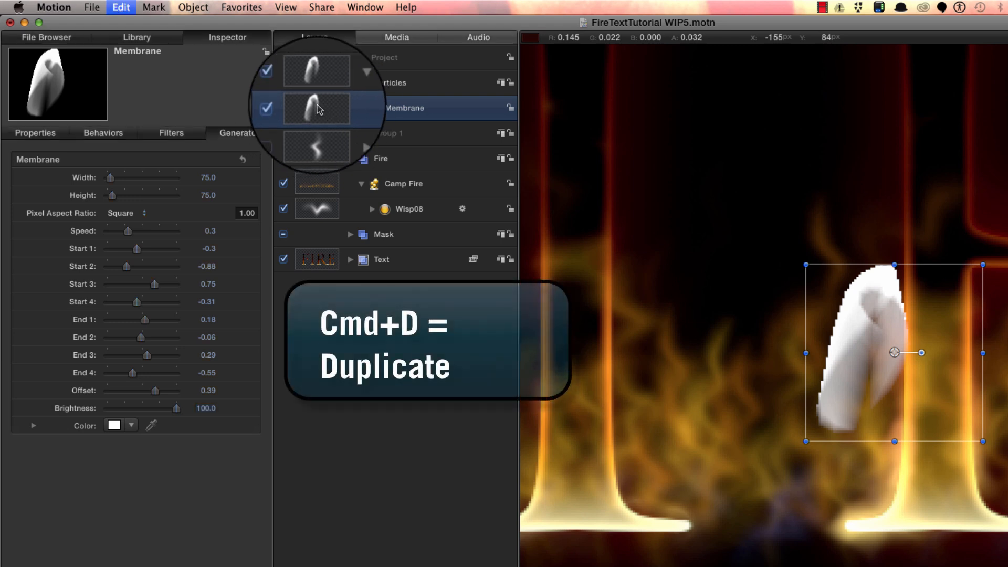
# Duplicate the Membrane and, with the original hidden, reshape the copy using a lower End 1 and a higher End 3
pyautogui.press('super+d')
pyautogui.click(283, 132)
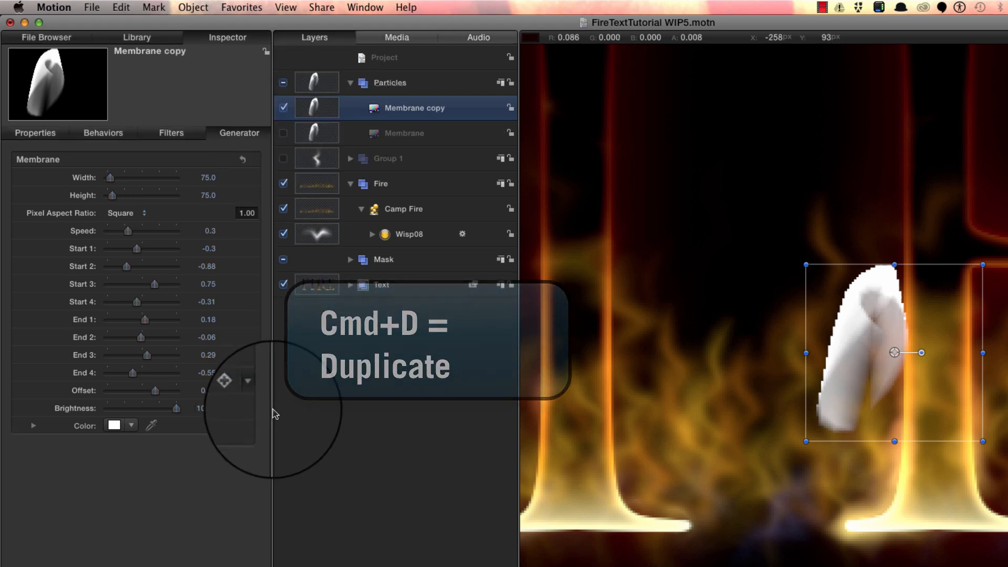
pyautogui.moveTo(145, 319); pyautogui.dragTo(131, 322)
pyautogui.moveTo(146, 355); pyautogui.dragTo(162, 360)
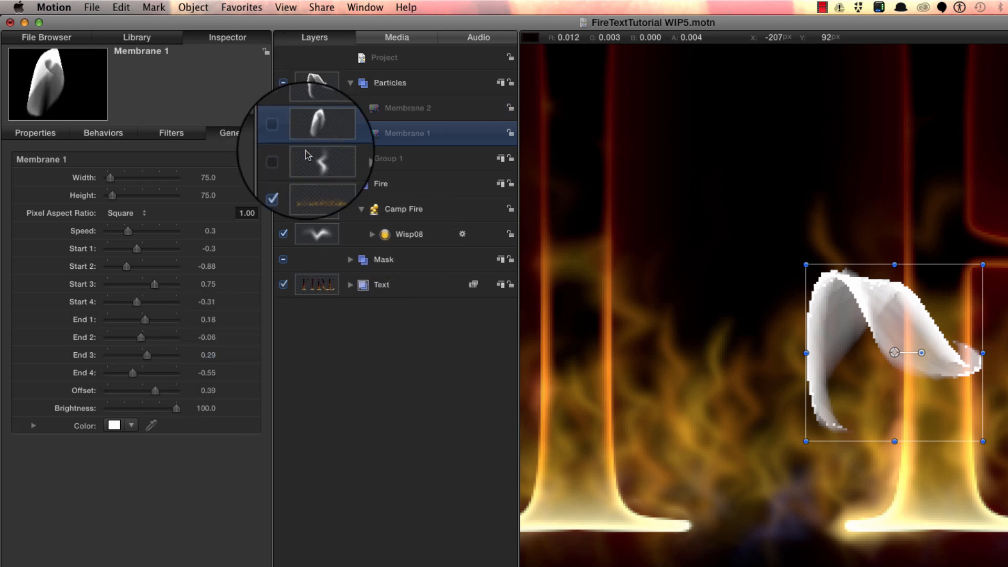
# Hide Membrane 2 and use Membrane 1 as the particle source of the Wisp08 cell in the Camp Fire emitter
pyautogui.click(283, 108)
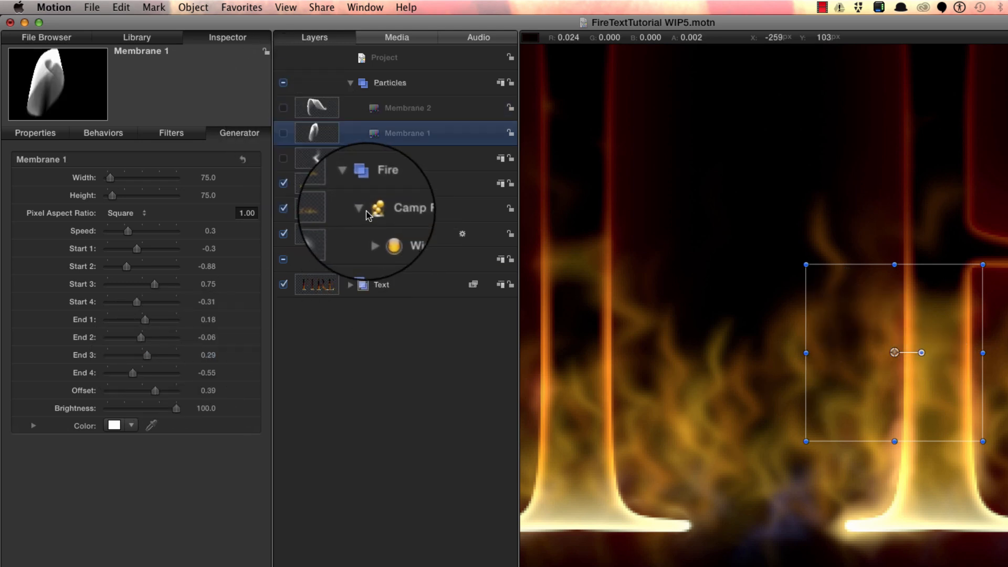
pyautogui.click(312, 133)
pyautogui.moveTo(312, 133); pyautogui.dragTo(384, 236)
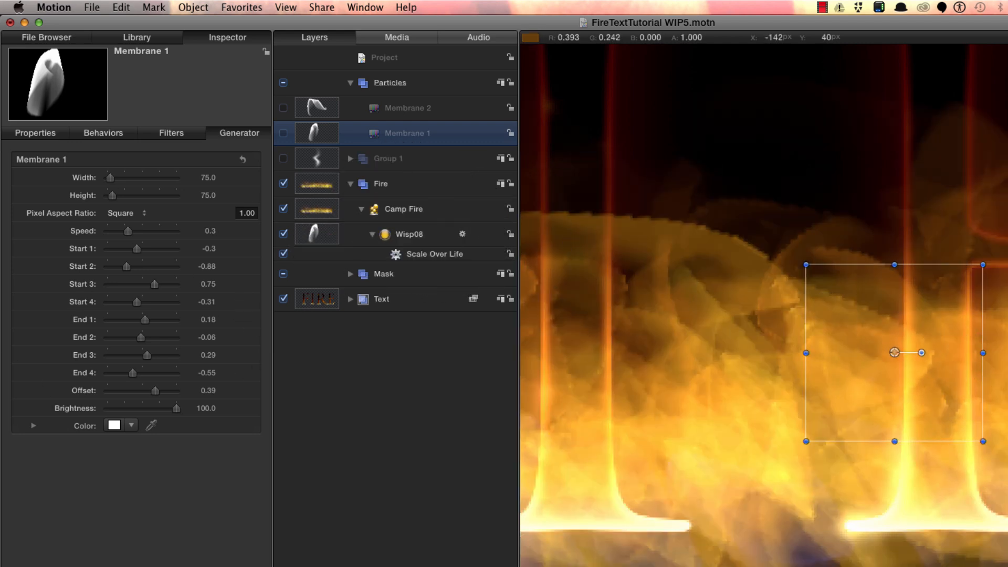
# Set the Camp Fire emitter's Birth Rate to 130
pyautogui.click(304, 204)
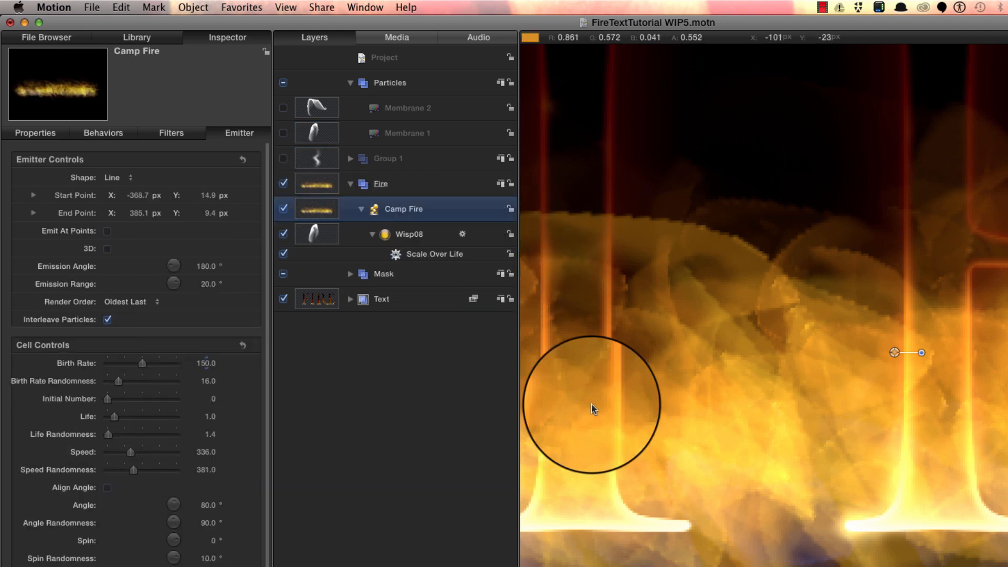
pyautogui.click(671, 403)
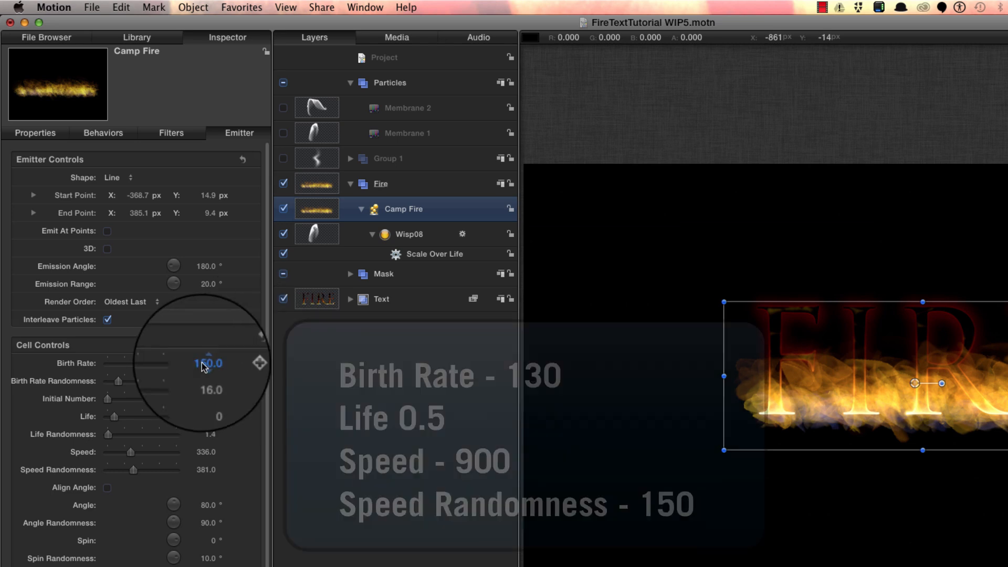
pyautogui.doubleClick(203, 366)
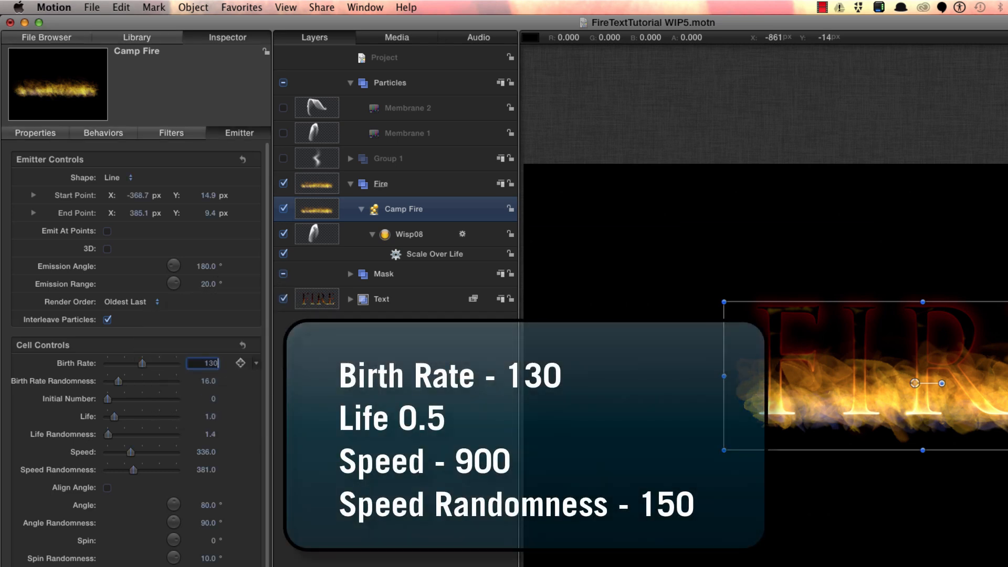
pyautogui.write('130')
pyautogui.press('Return')
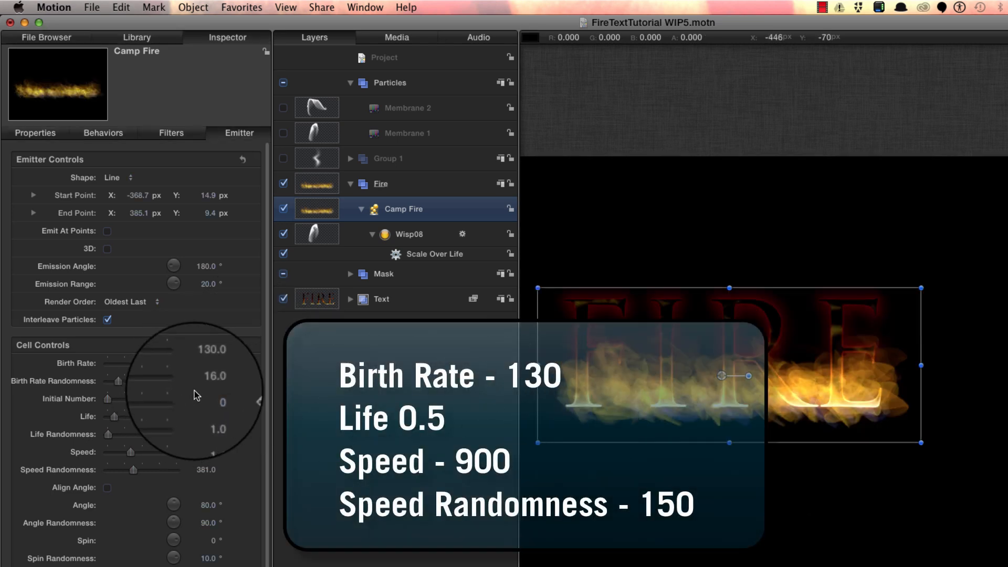
# Set the Camp Fire emitter's Life to 0.5 and Speed to 900, with the layers list hidden to enlarge the canvas
pyautogui.doubleClick(209, 416)
pyautogui.write('.5')
pyautogui.press('Return')
pyautogui.press('F5')
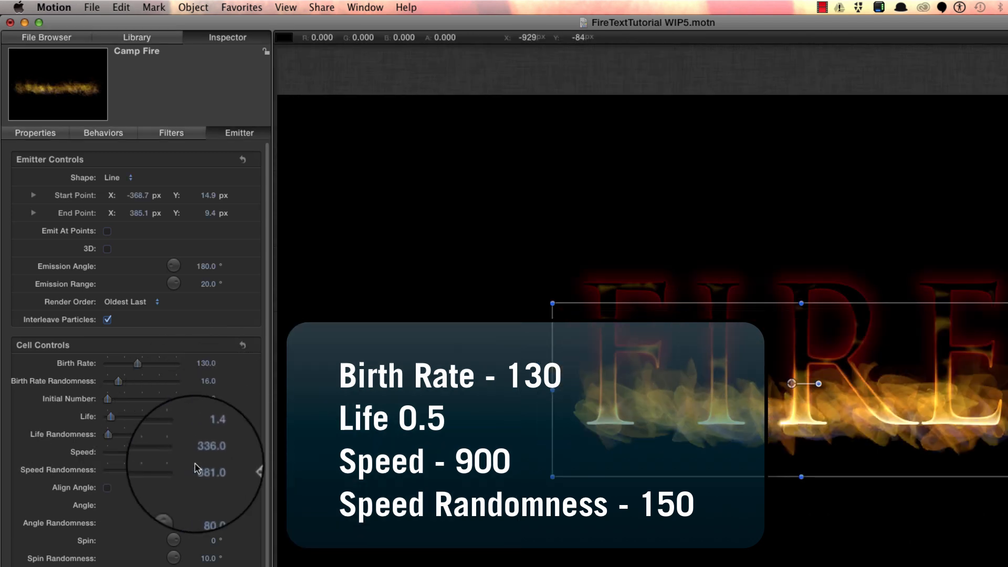
pyautogui.doubleClick(206, 451)
pyautogui.write('900')
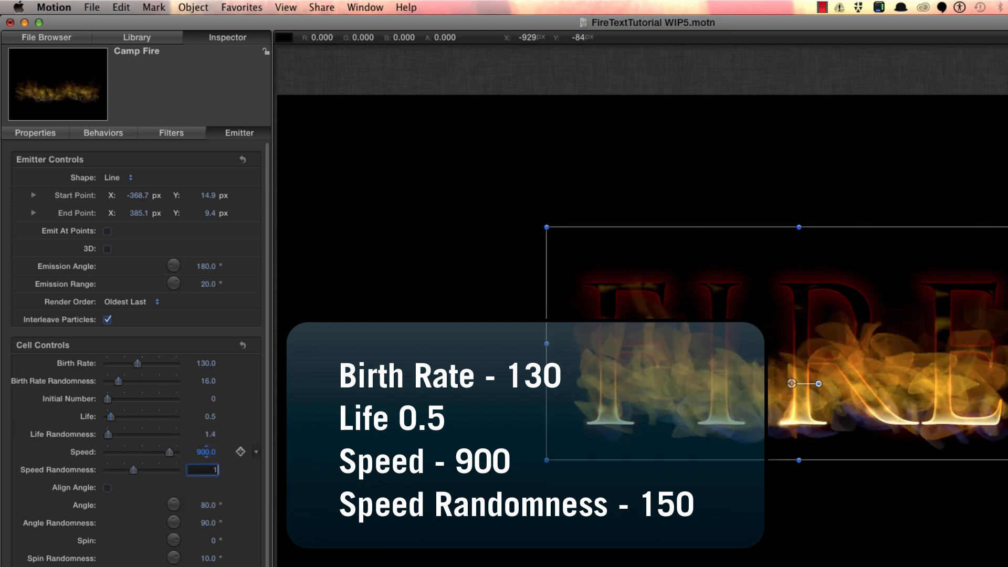
# Set the Camp Fire emitter's Speed Randomness to 150, Angle Randomness to 180 and Spin Randomness to 0
pyautogui.press('Tab')
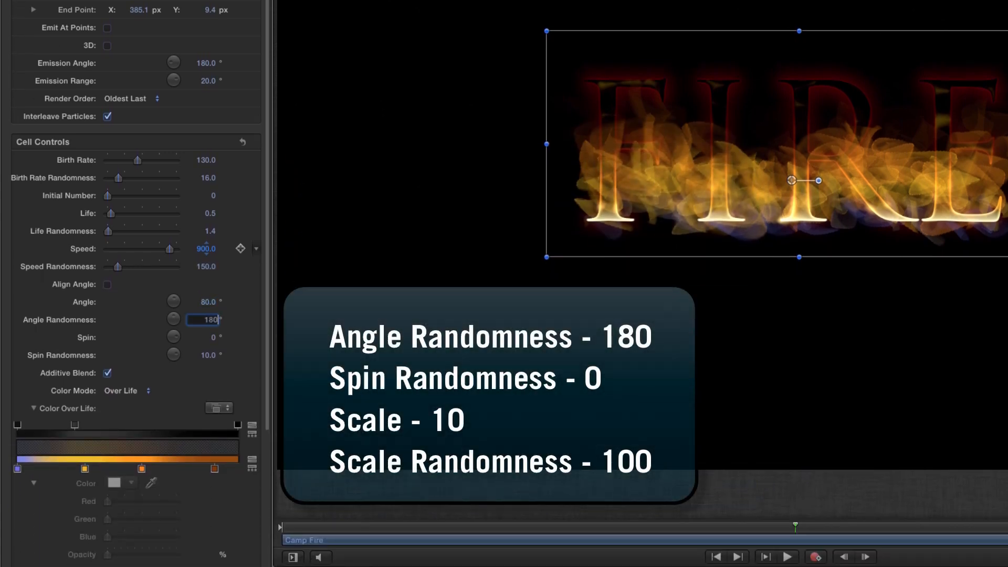
pyautogui.press('Return')
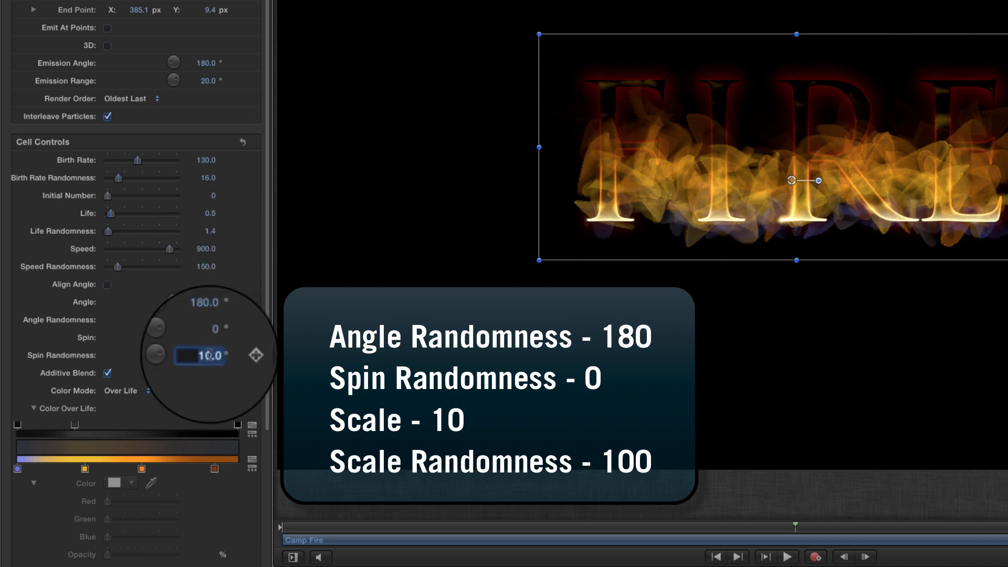
pyautogui.write('0')
pyautogui.press('Return')
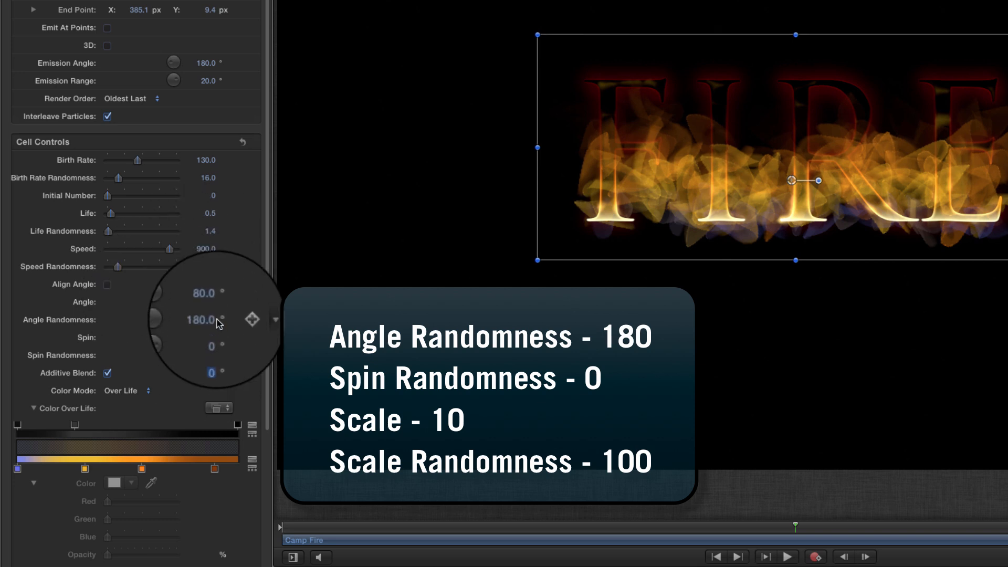
# Set the Camp Fire emitter's Scale to 10% and Scale Randomness to 100
pyautogui.moveTo(267, 348); pyautogui.dragTo(264, 520)
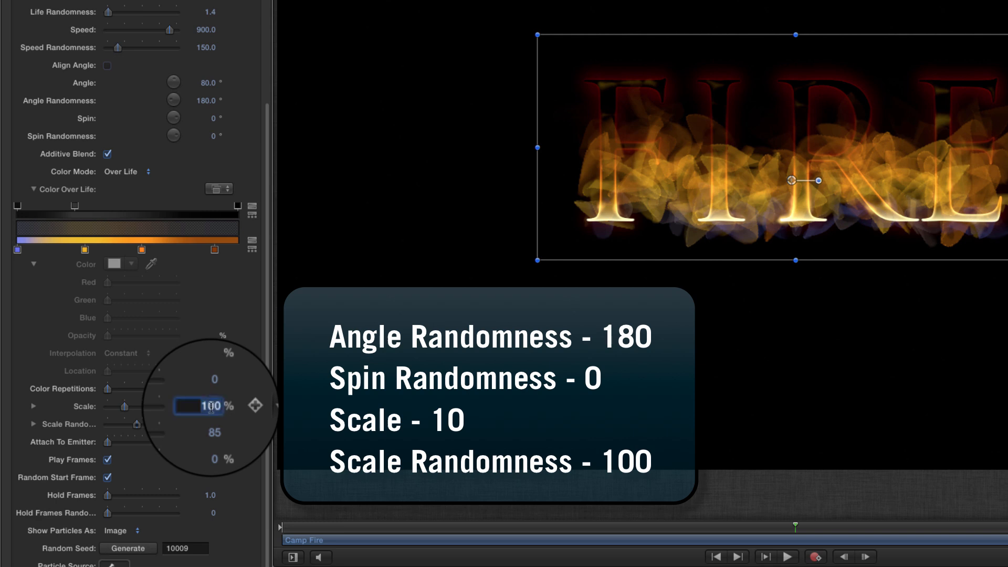
pyautogui.write('10')
pyautogui.press('Return')
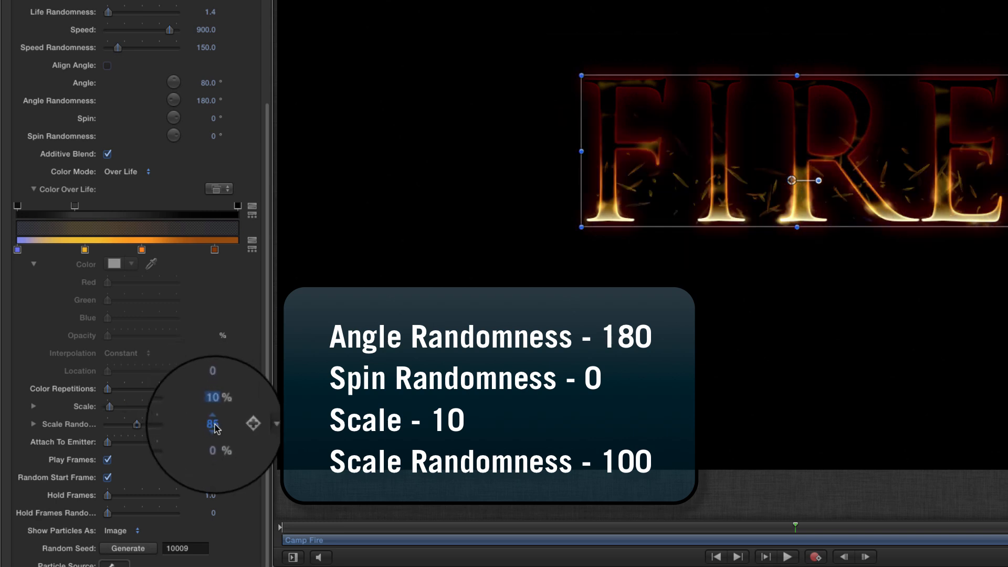
pyautogui.write('100')
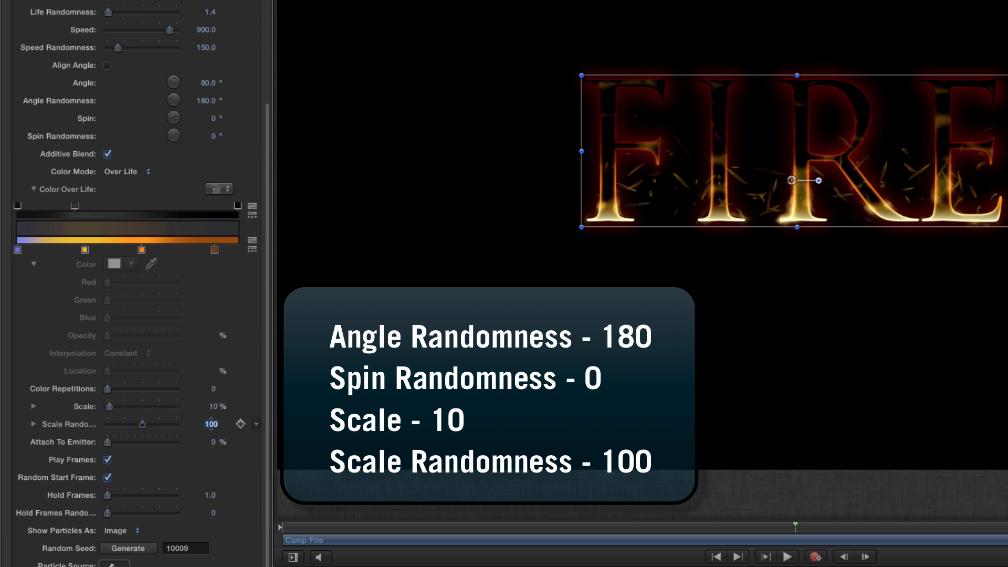
pyautogui.press('Return')
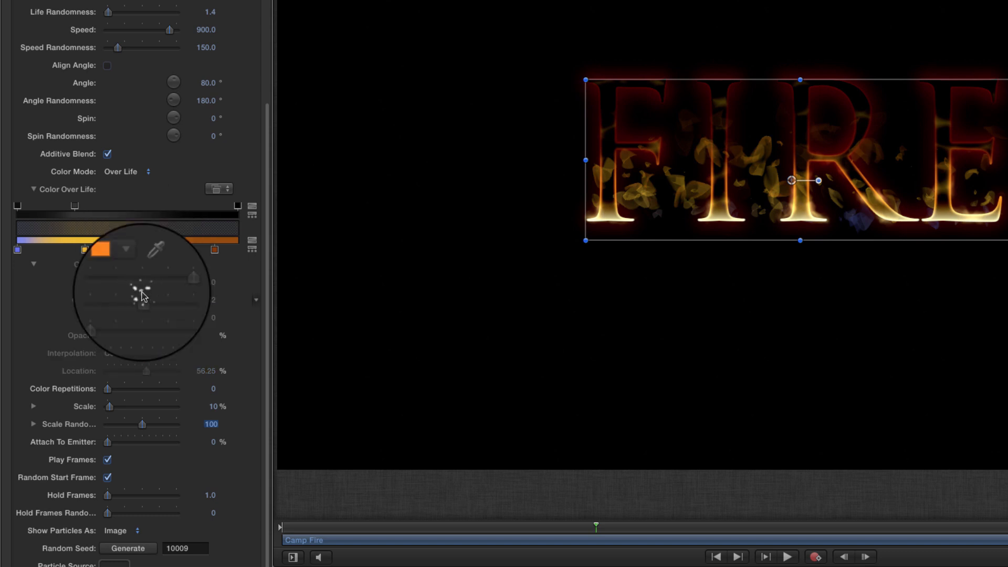
# Recolor the three Color Over Life tags, from start to end, to RGB 1.0, 1.0, 0.7; 1.0, 0.9, 0.2; and 0.6, 0.2, 0
pyautogui.click(18, 250)
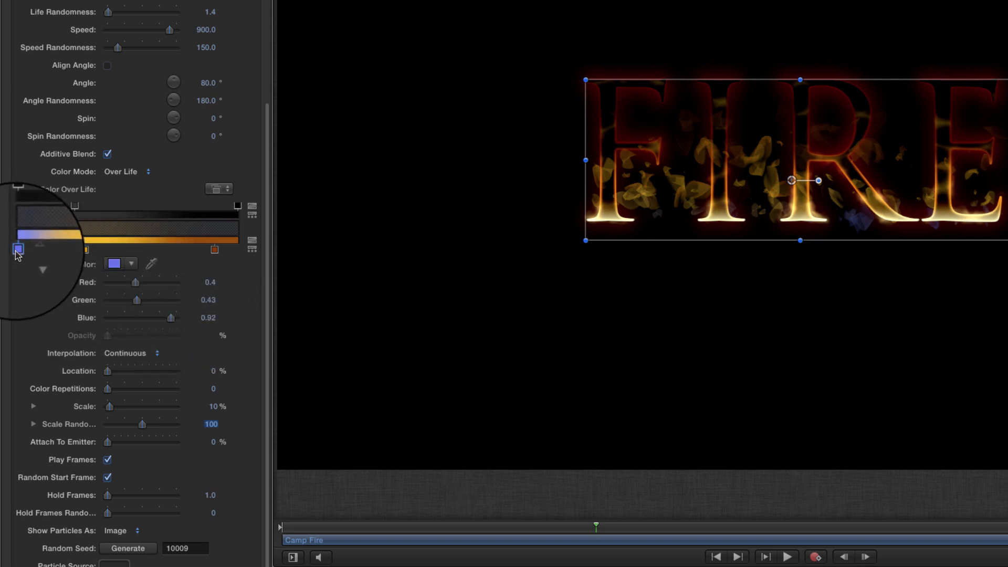
pyautogui.click(210, 282)
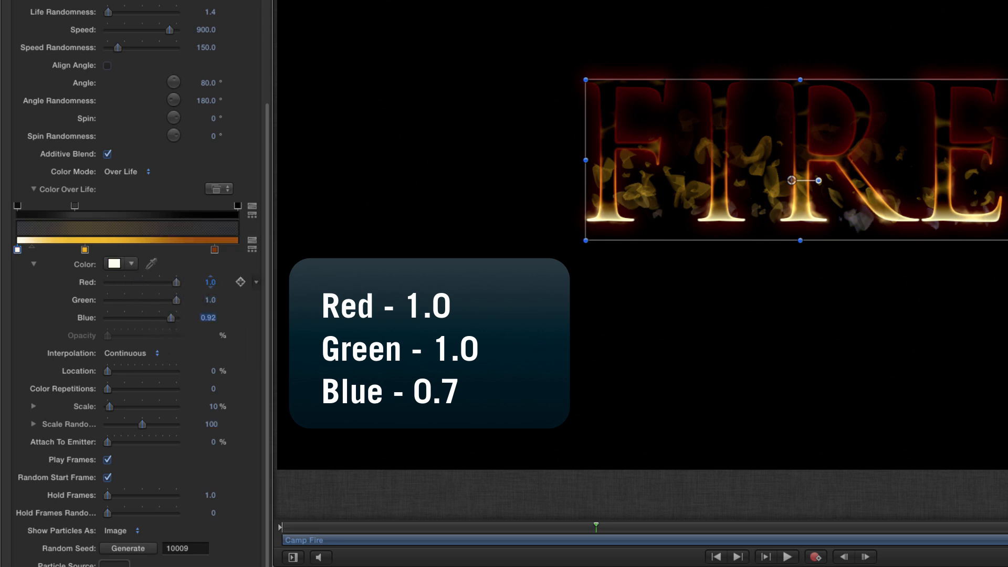
pyautogui.click(84, 249)
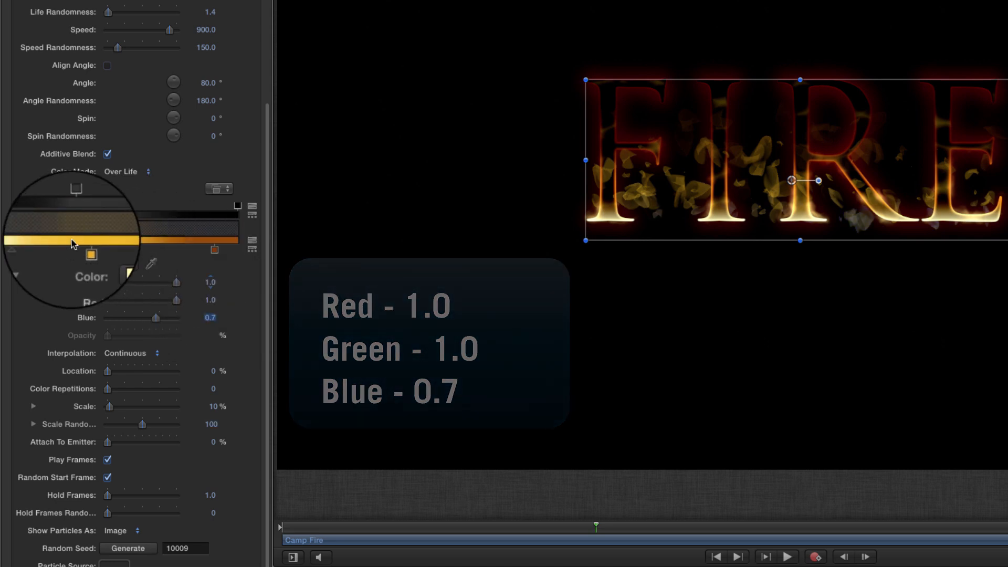
pyautogui.click(209, 282)
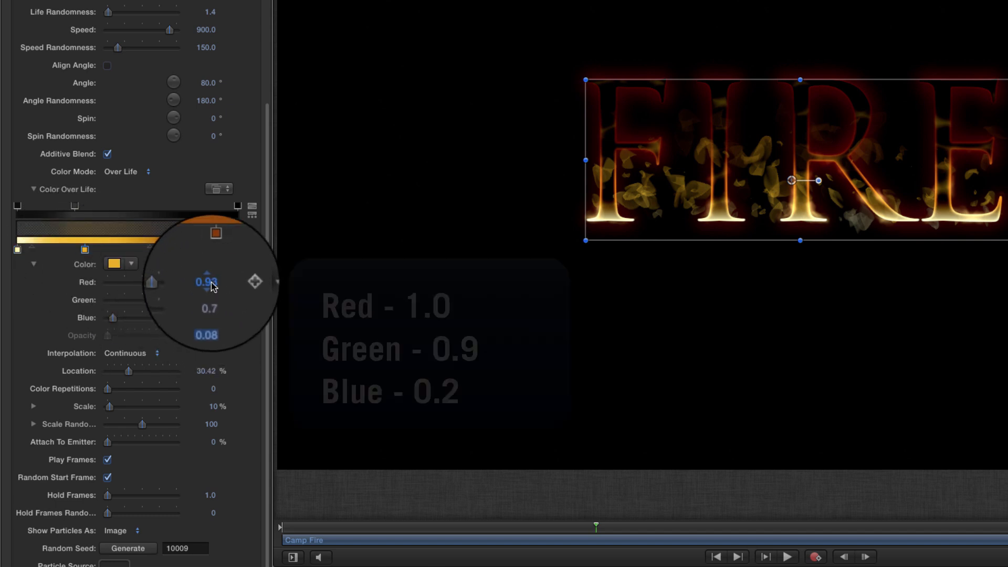
pyautogui.write('1')
pyautogui.press('Return')
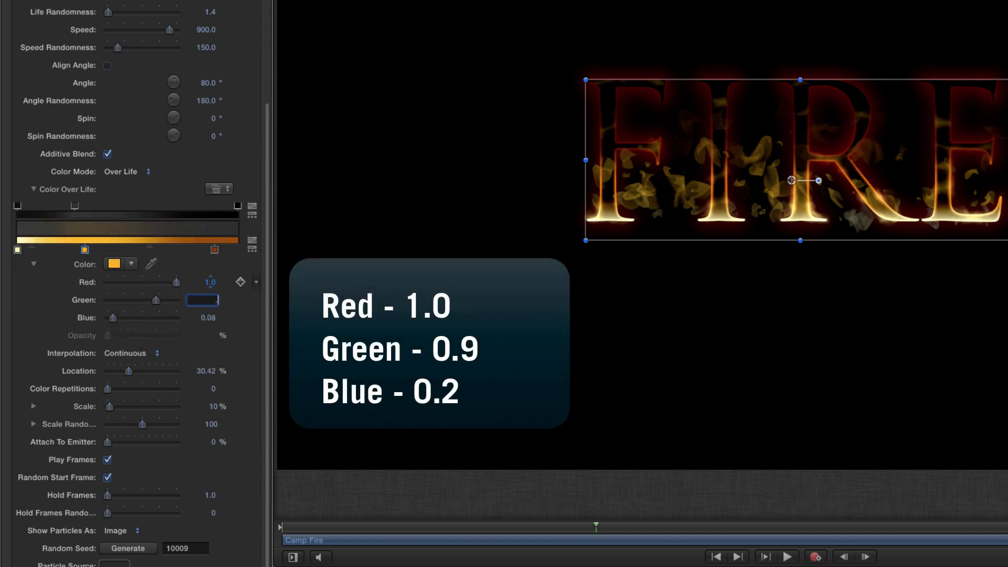
pyautogui.write('.9')
pyautogui.press('Return')
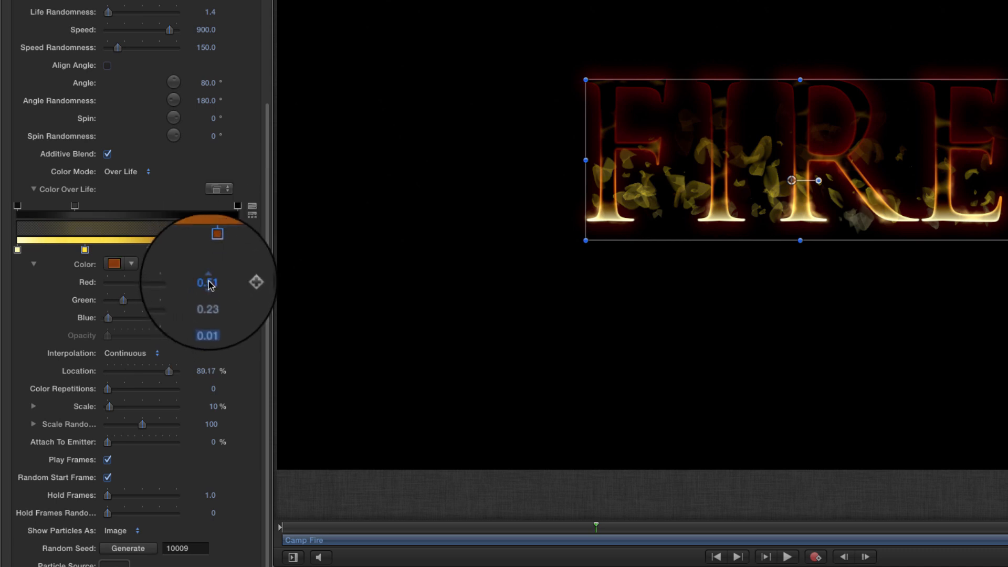
pyautogui.click(209, 284)
pyautogui.write('.6')
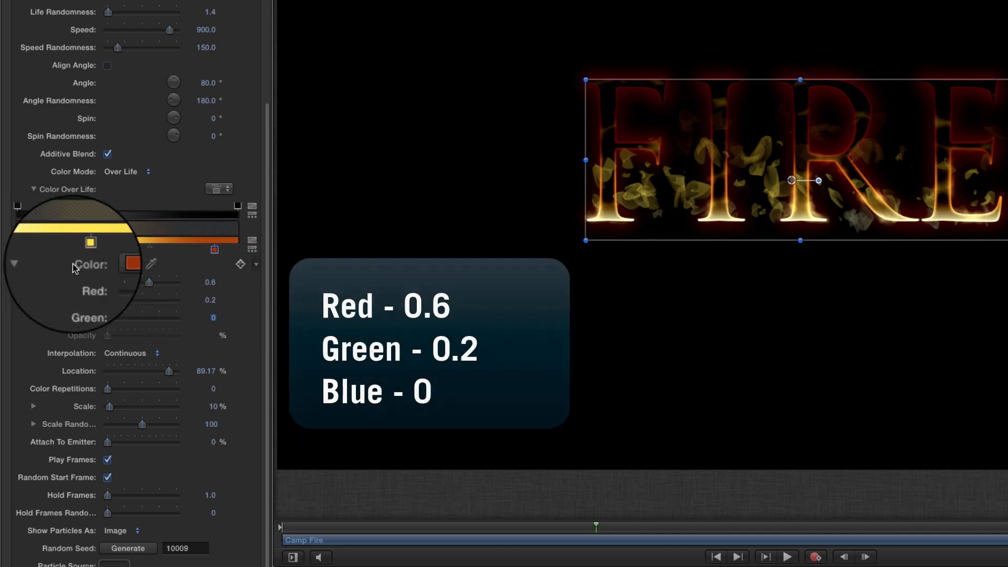
# Set the middle opacity tag of the Color Over Life gradient to 10% Opacity at Location 20%
pyautogui.click(74, 206)
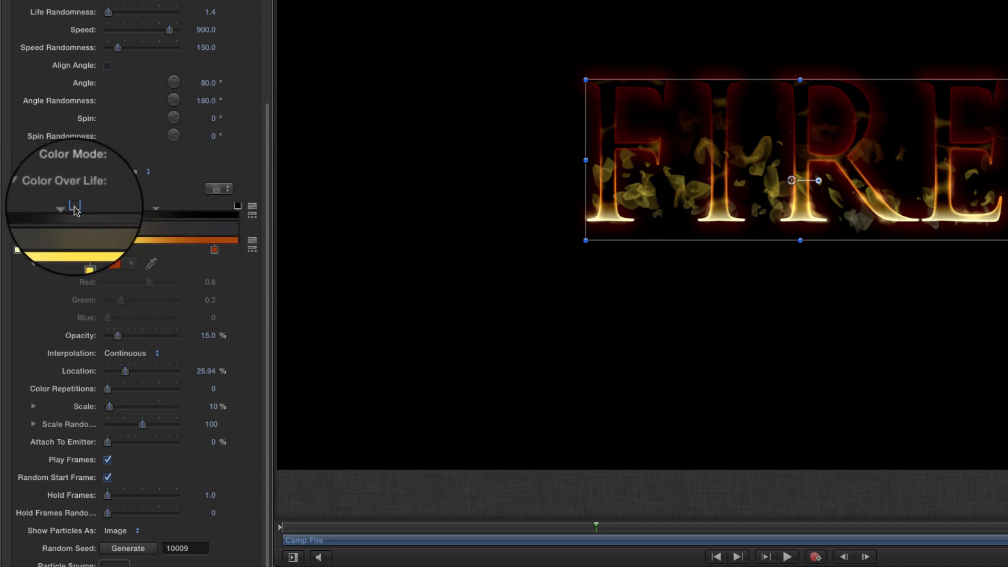
pyautogui.click(209, 335)
pyautogui.write('1')
pyautogui.press('Return')
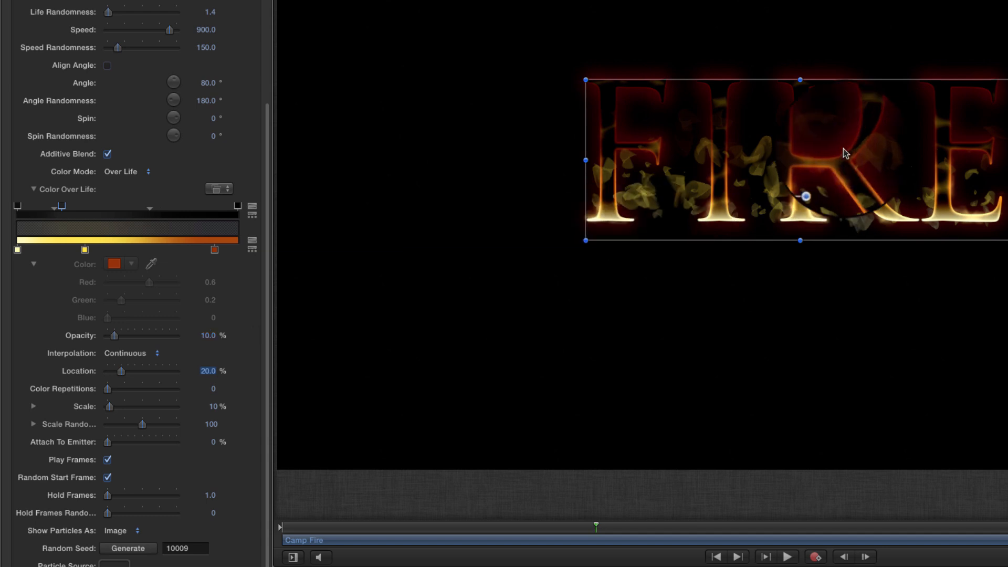
# Play the animation briefly to preview the recolored flame particles close up around the letters
pyautogui.moveTo(795, 163); pyautogui.dragTo(873, 203)
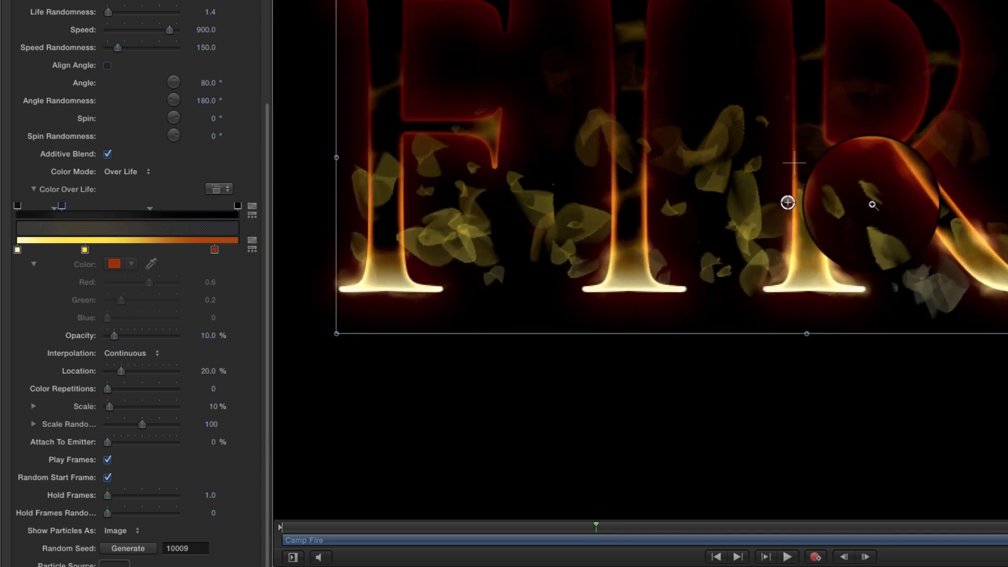
pyautogui.click(788, 557)
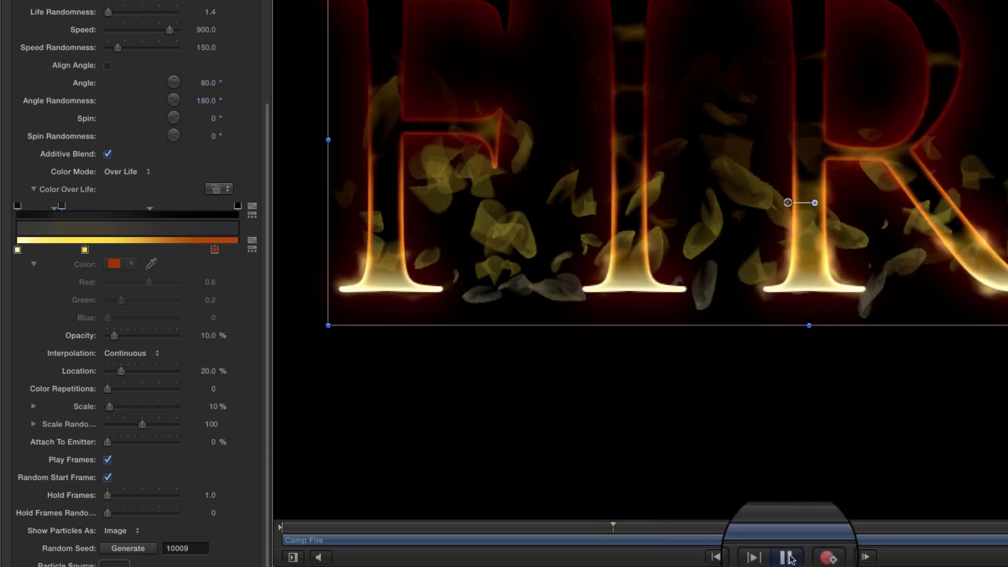
pyautogui.click(788, 557)
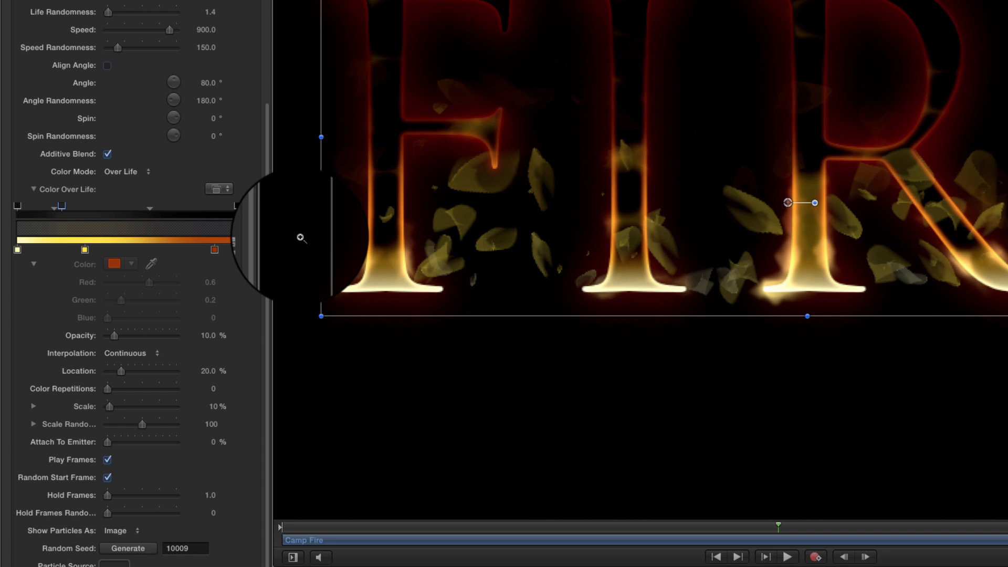
# Add a new group at the project level, above Particles, and name it Geometry
pyautogui.press('F5')
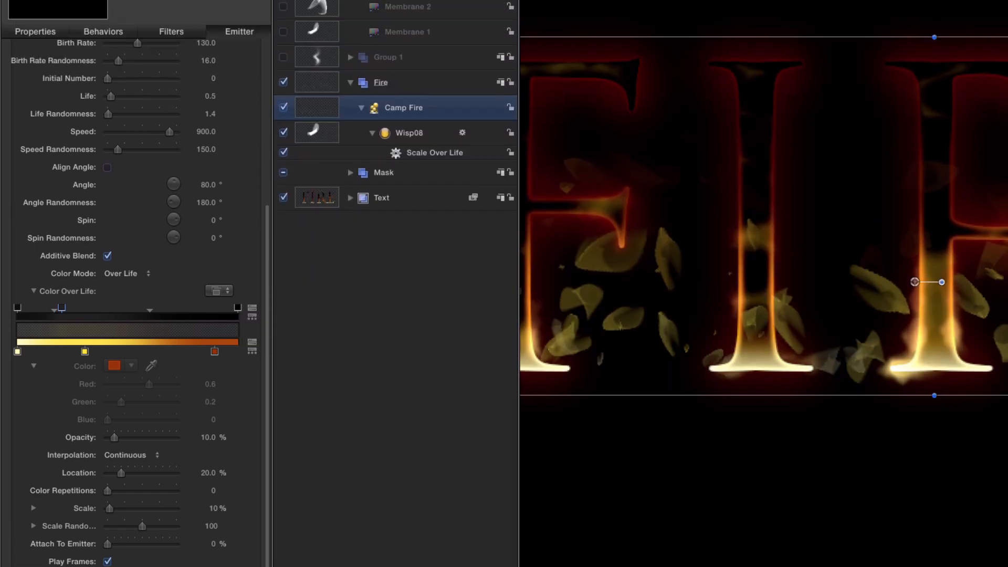
pyautogui.click(395, 57)
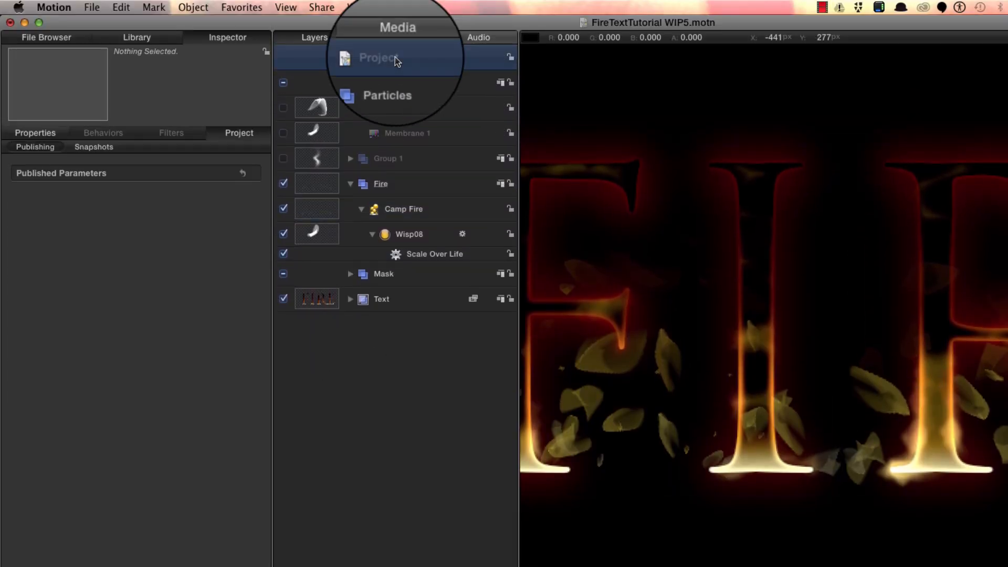
pyautogui.press('super+shift+n')
pyautogui.doubleClick(374, 83)
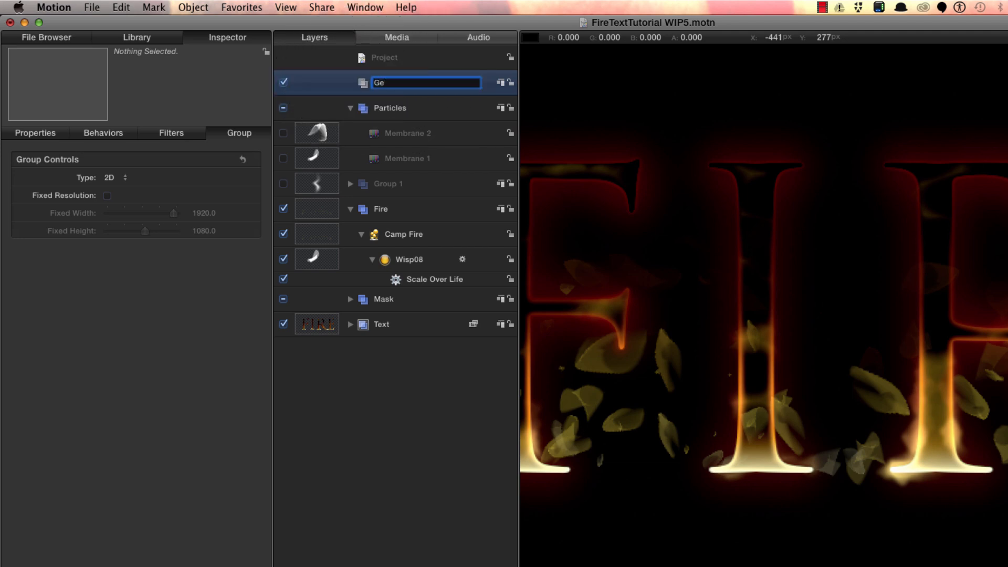
pyautogui.write('etry')
pyautogui.press('Return')
# With the Bezier tool, draw an open path in the Geometry group tracing the lower parts of the letters F, I, R and E
pyautogui.click(855, 450)
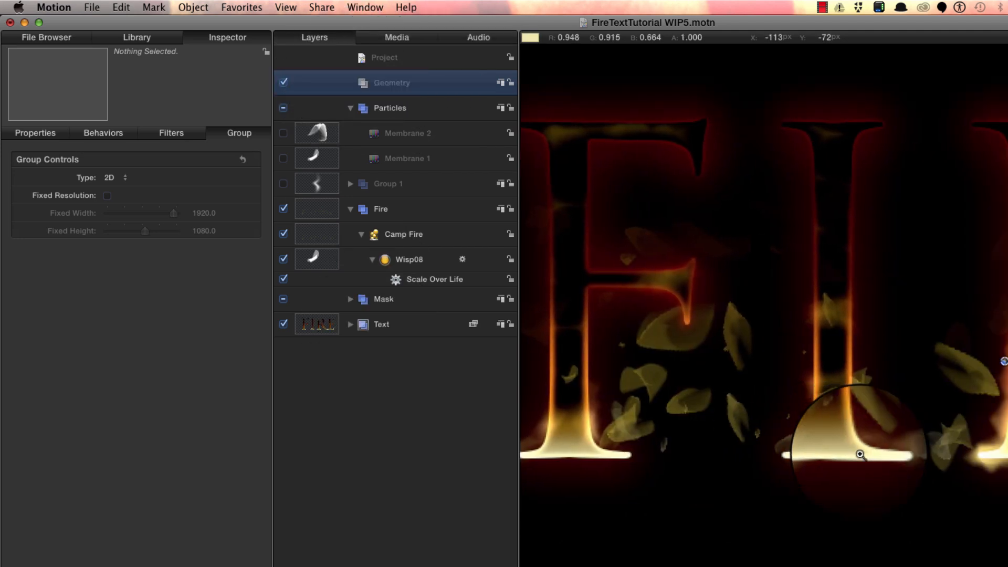
pyautogui.press('F5')
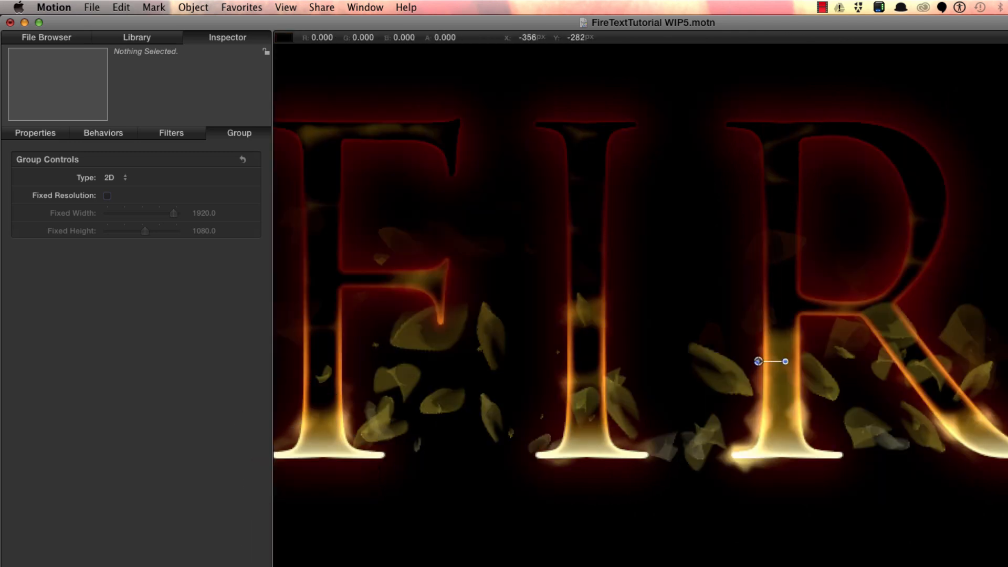
pyautogui.press('b')
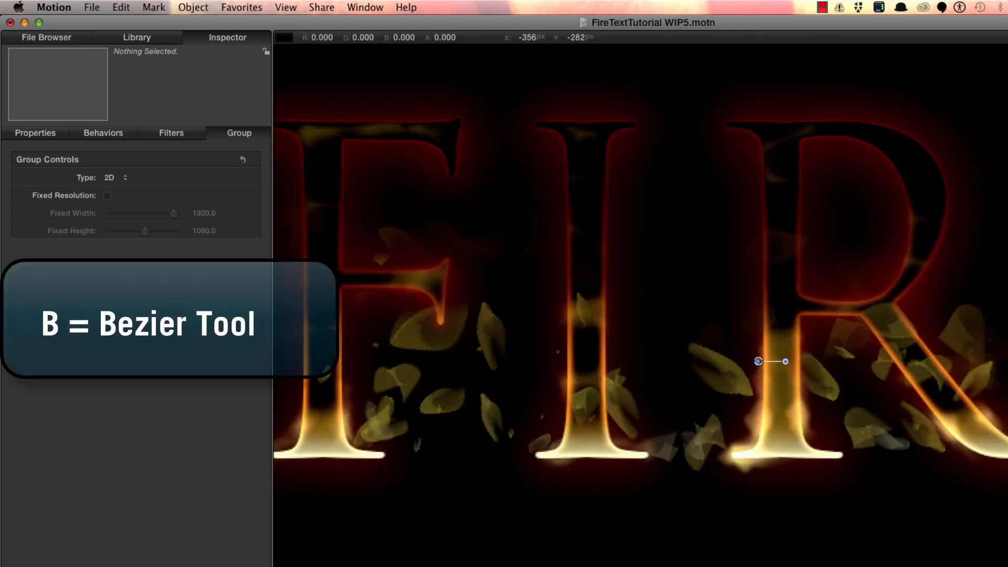
pyautogui.click(323, 458)
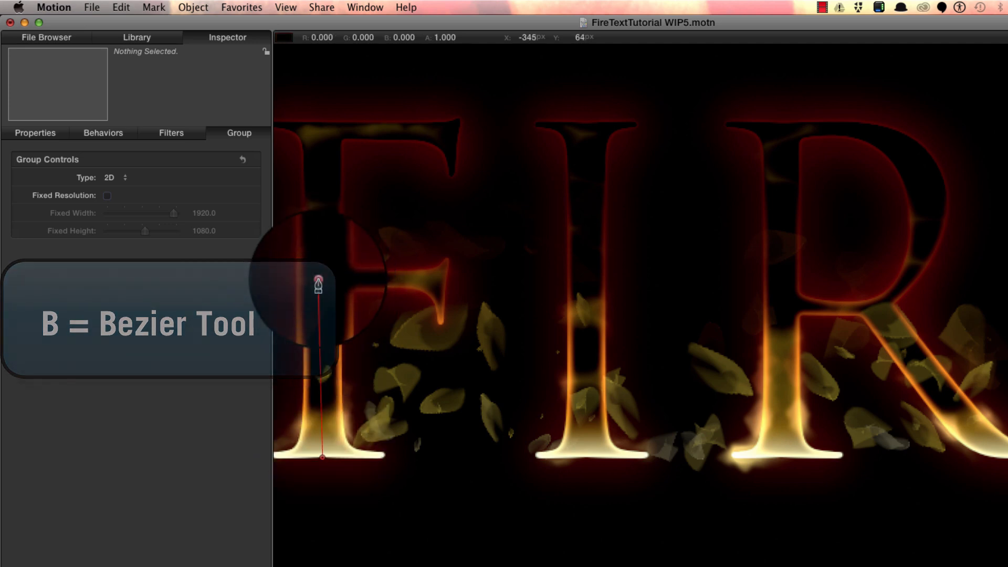
pyautogui.click(319, 279)
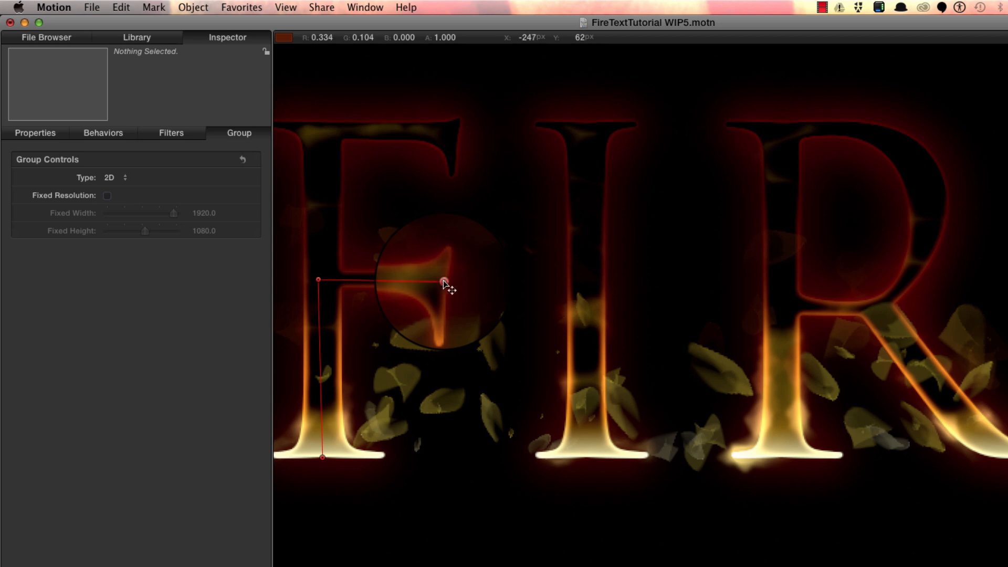
pyautogui.click(443, 282)
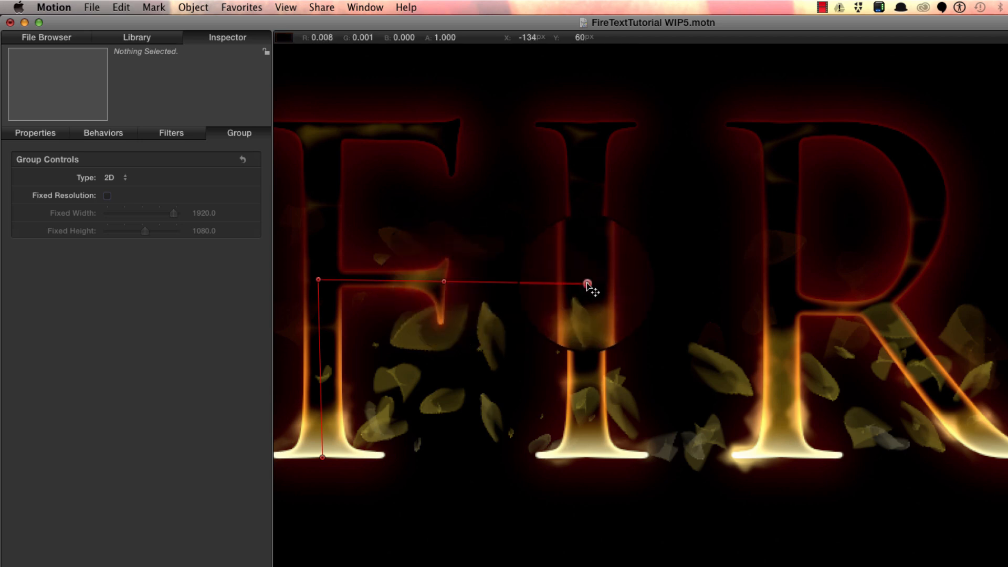
pyautogui.click(588, 455)
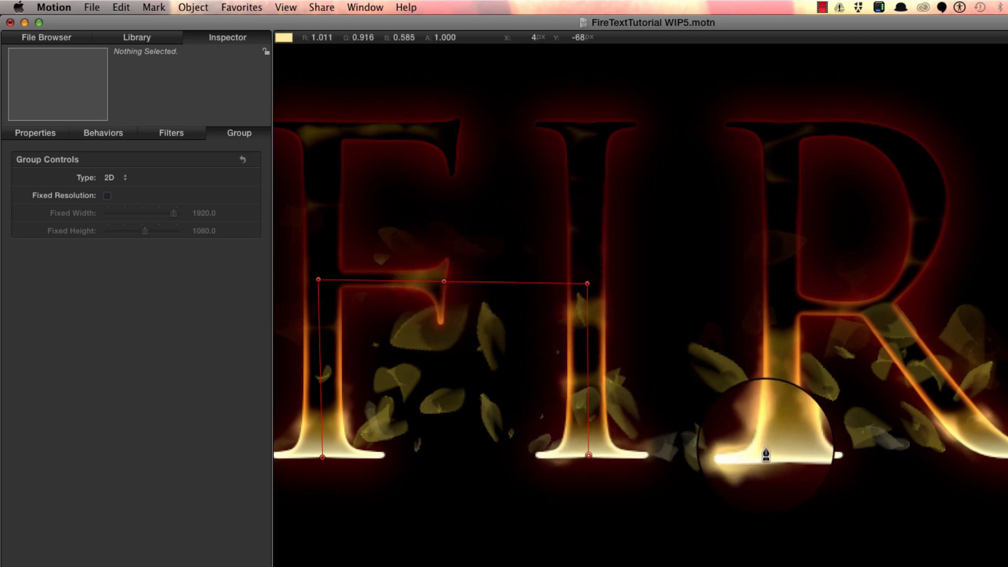
pyautogui.click(784, 457)
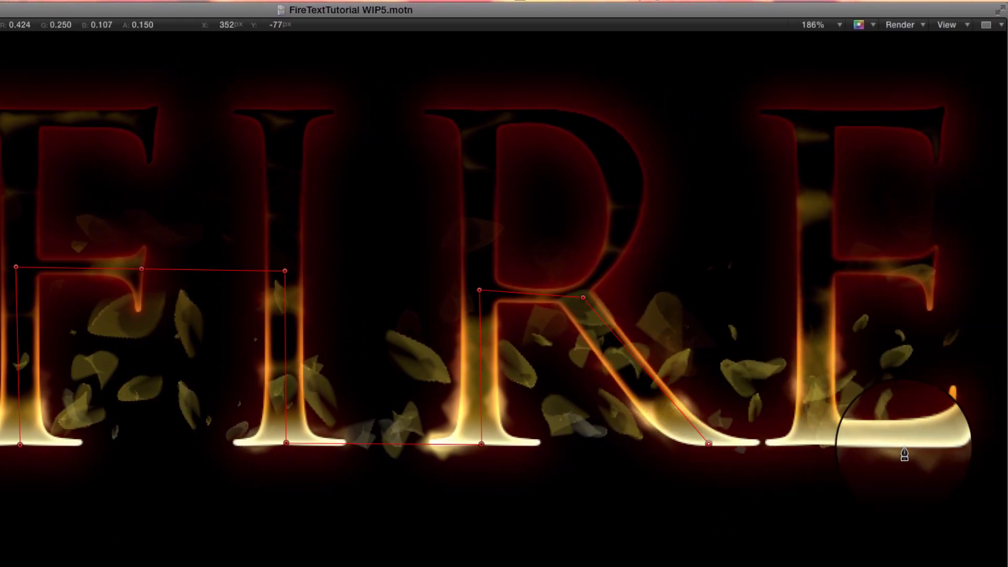
pyautogui.click(823, 445)
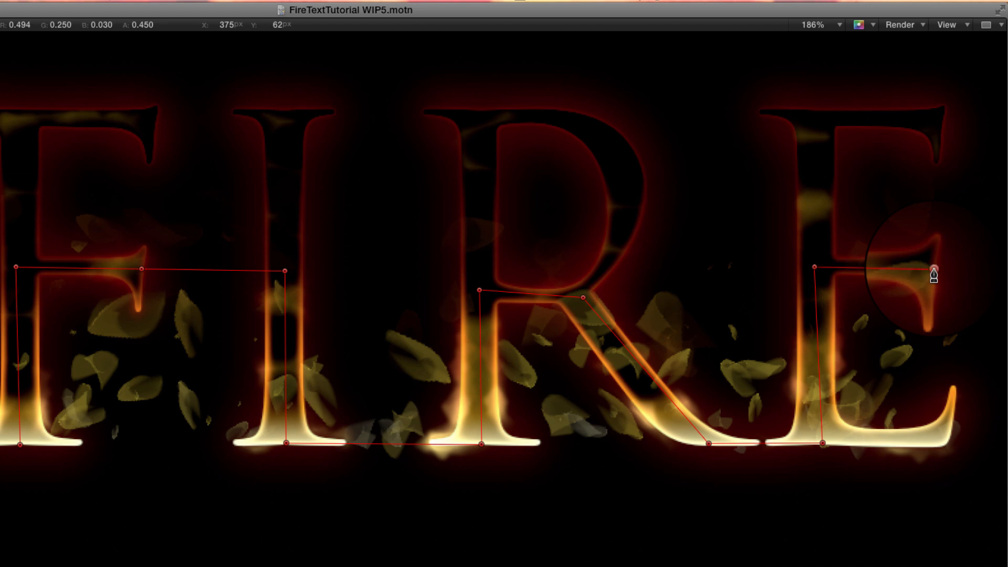
pyautogui.click(934, 270)
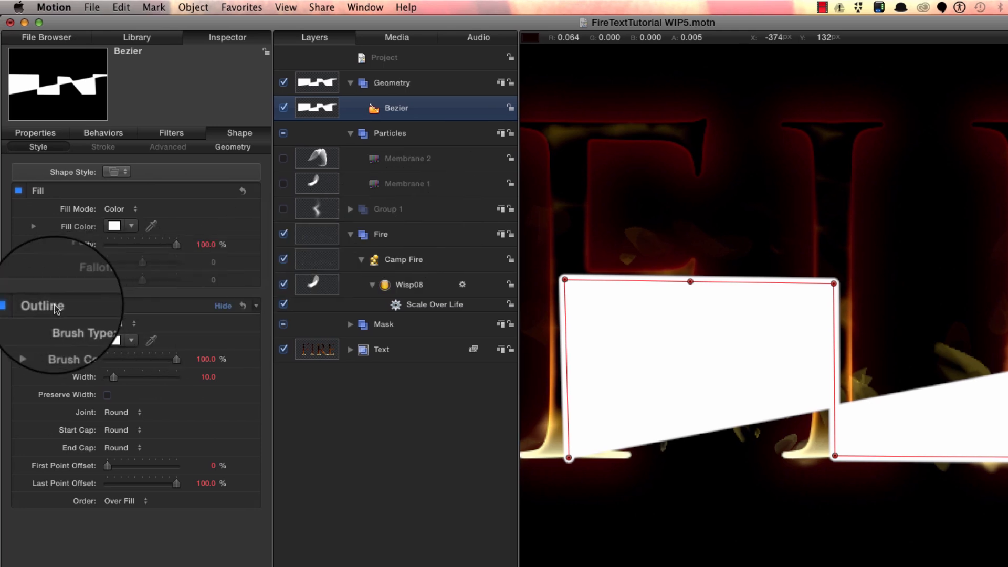
# Turn off the Bezier shape's Fill, keeping its outline, and select the Camp Fire emitter
pyautogui.click(19, 190)
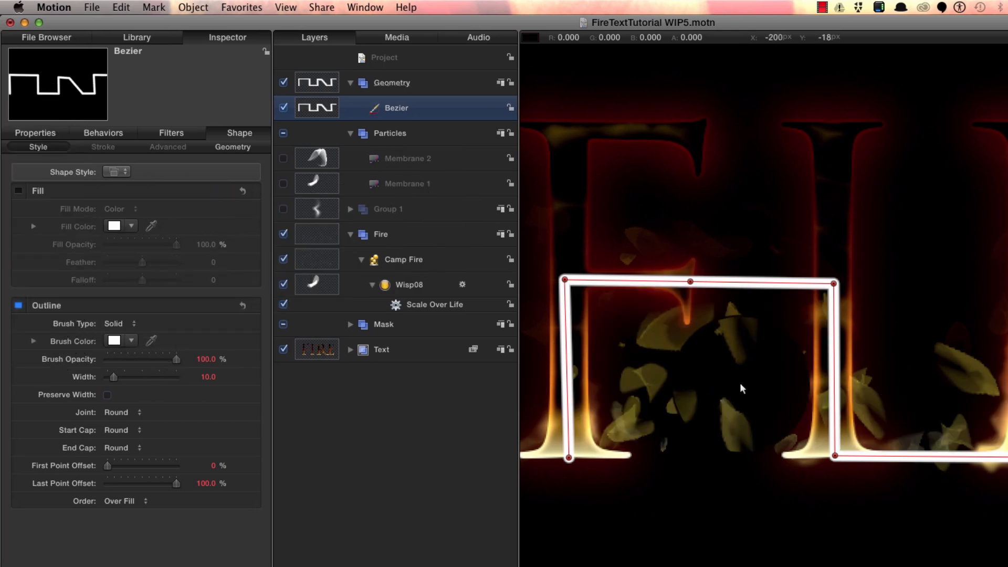
pyautogui.hotkey('shift', 'z')
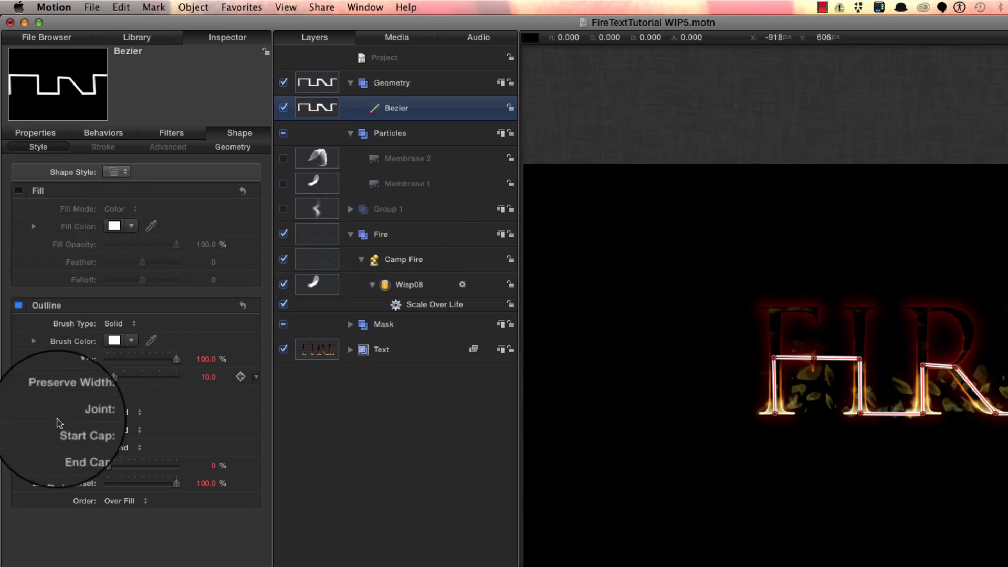
pyautogui.click(321, 261)
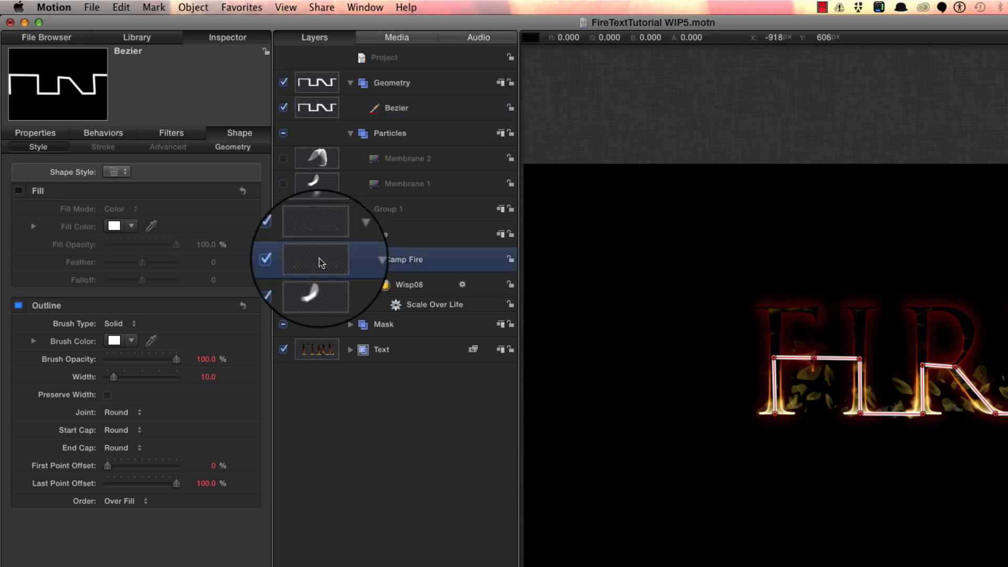
# Set the Camp Fire emitter's shape to Geometry and assign the Bezier path as its shape source
pyautogui.moveTo(267, 284); pyautogui.dragTo(276, 218)
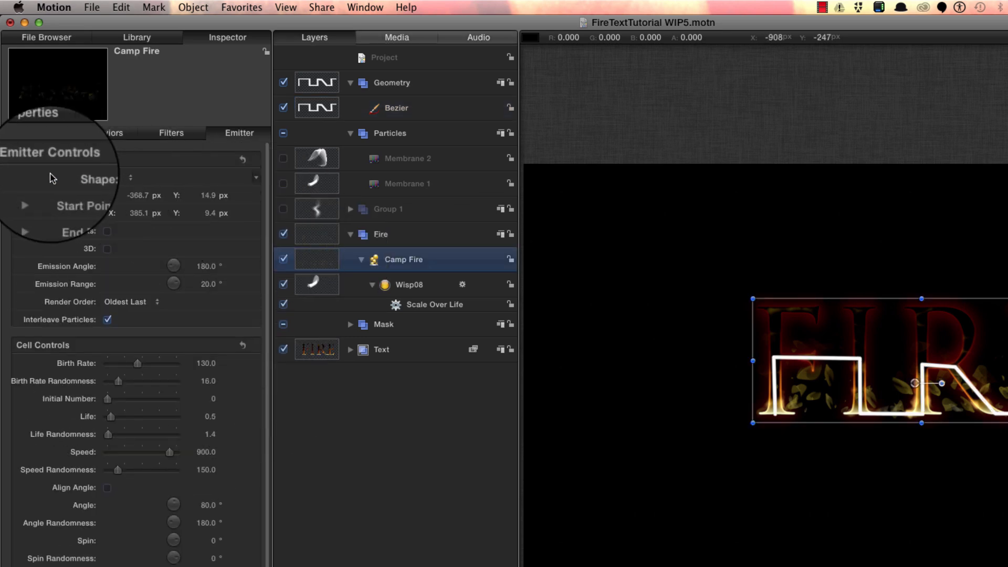
pyautogui.click(115, 179)
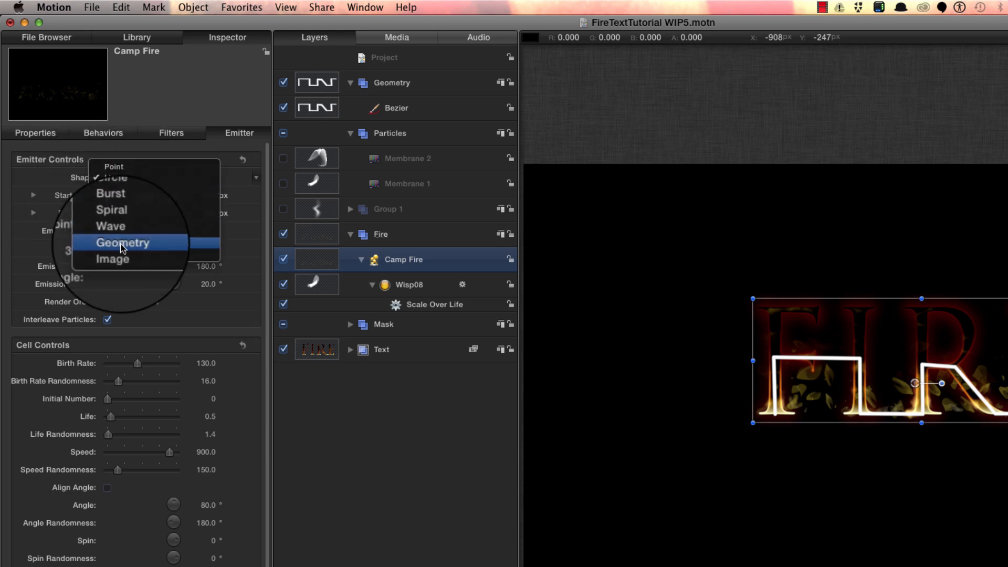
pyautogui.click(122, 244)
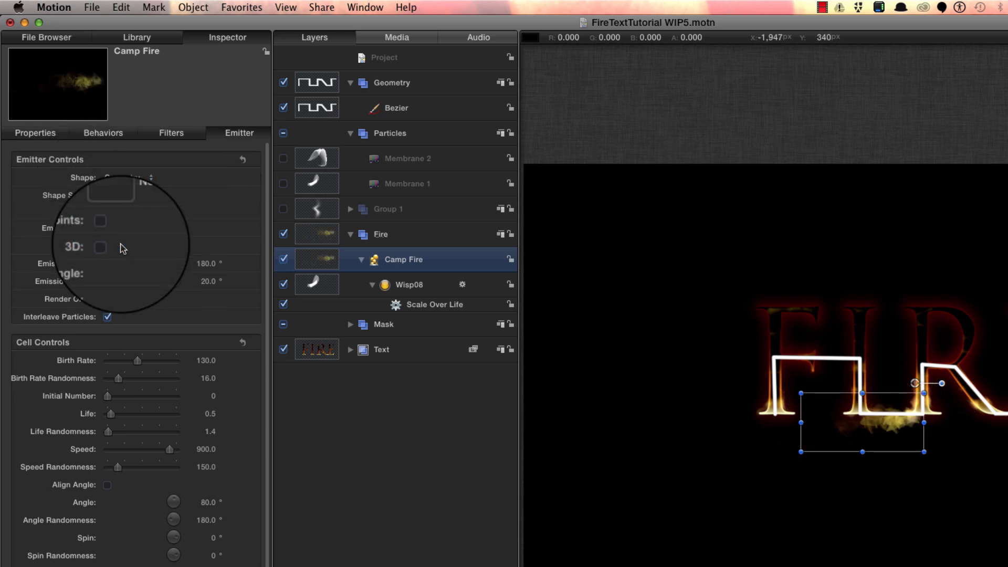
pyautogui.moveTo(317, 108); pyautogui.dragTo(115, 202)
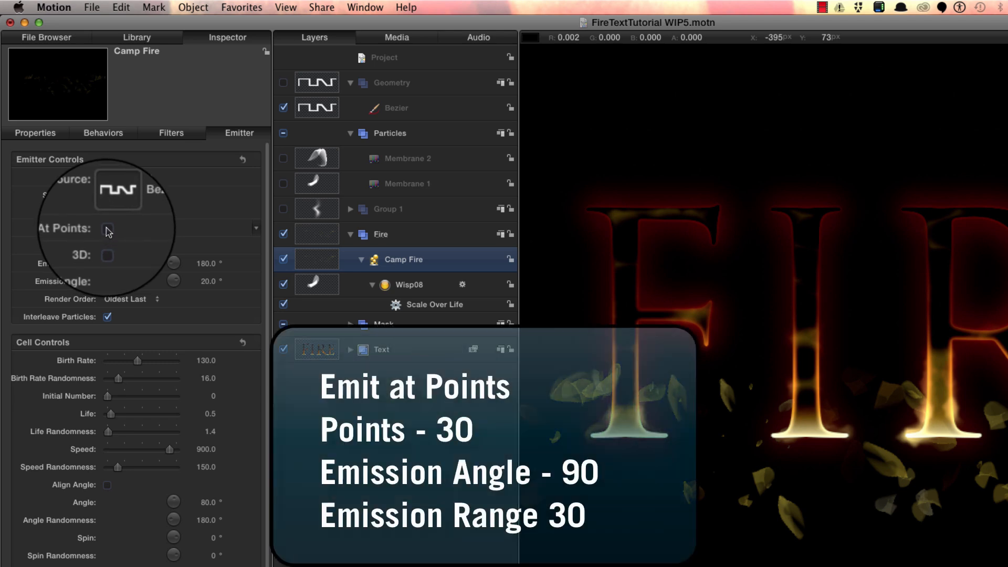
# Turn on Emit At Points with 30 points, and set the emission angle to 90° and the emission range to 30°
pyautogui.click(107, 230)
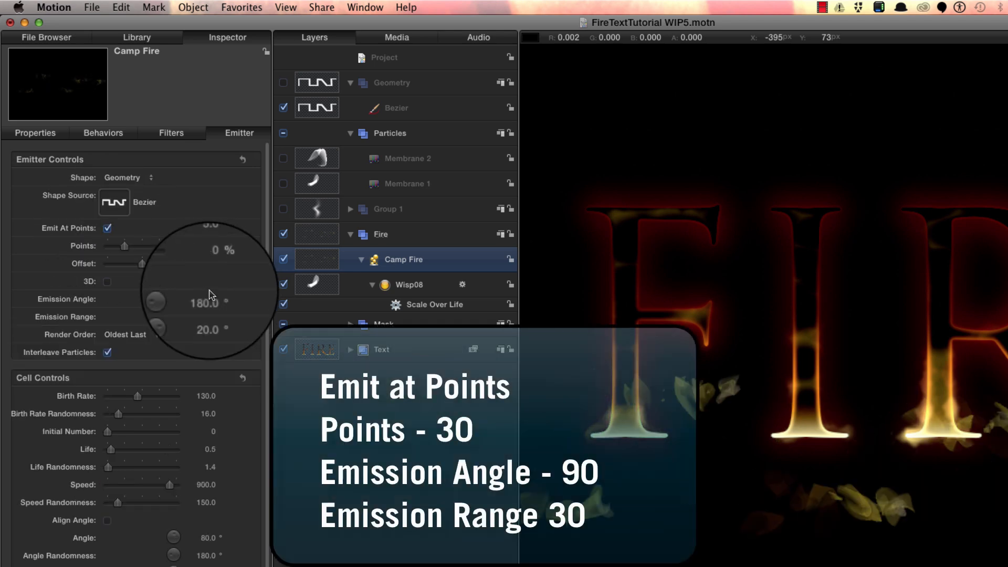
pyautogui.click(212, 247)
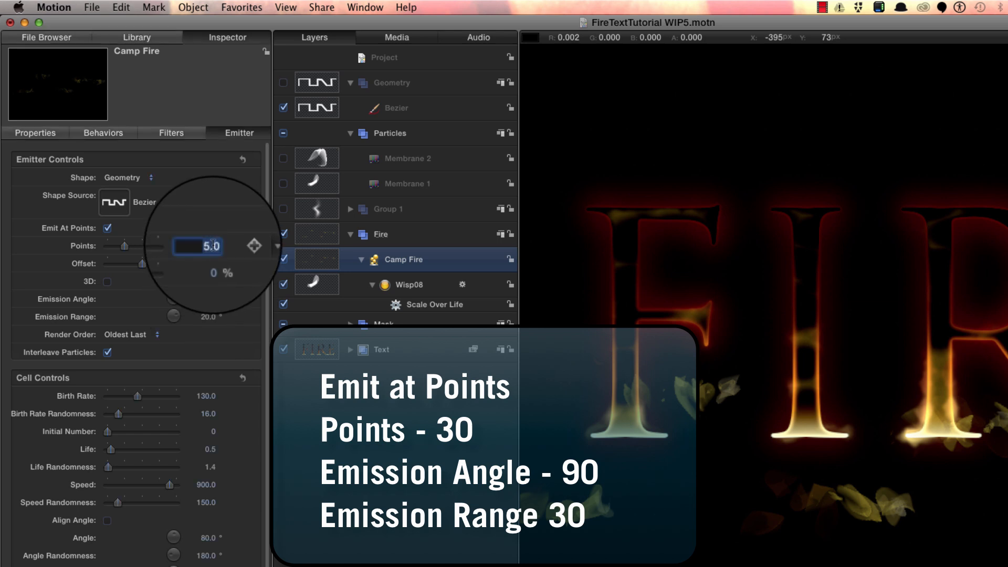
pyautogui.write('30')
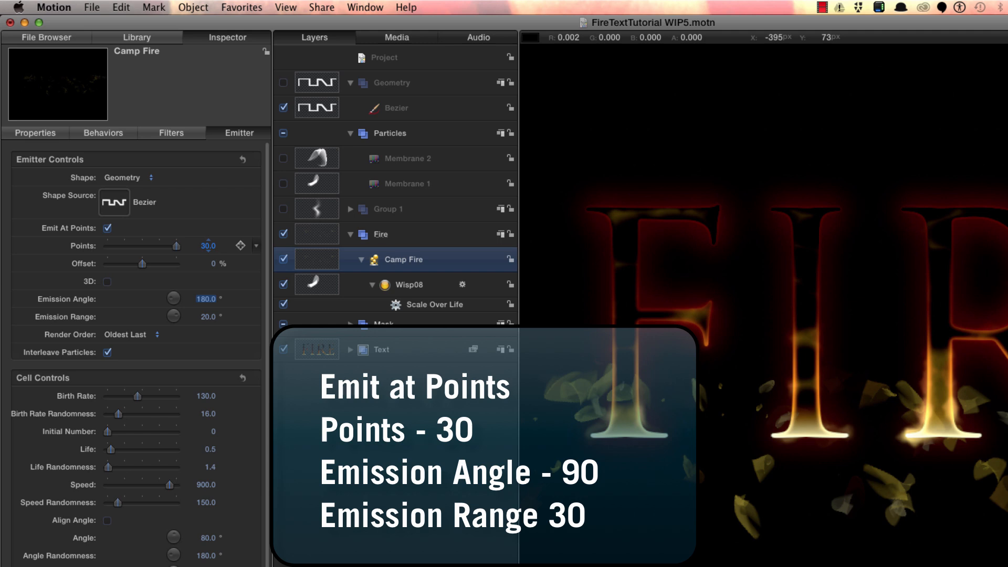
pyautogui.press('Return')
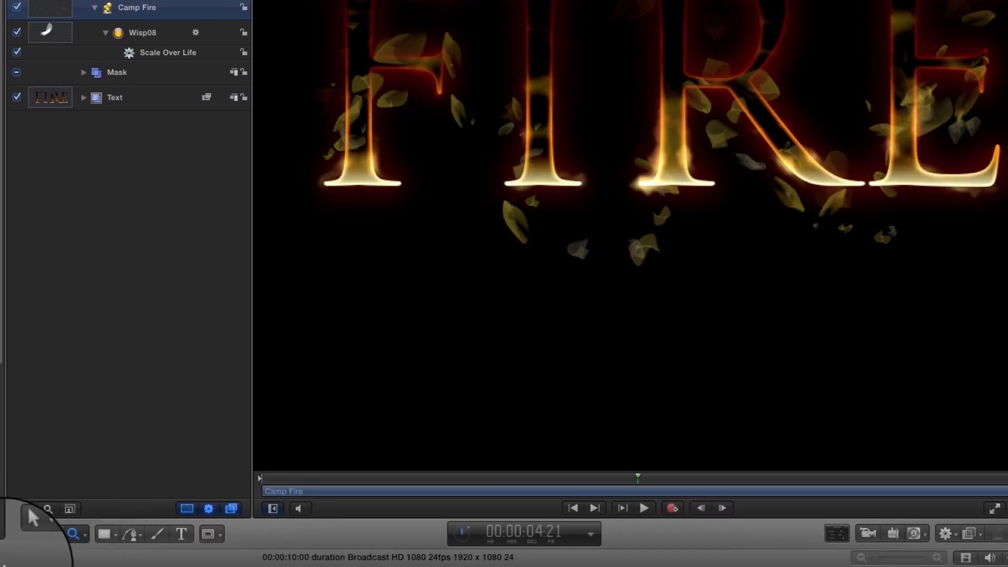
# With the Adjust Item tool, move the emitter's path up so it starts at the base of the F, and return to the Transform tool
pyautogui.click(37, 537)
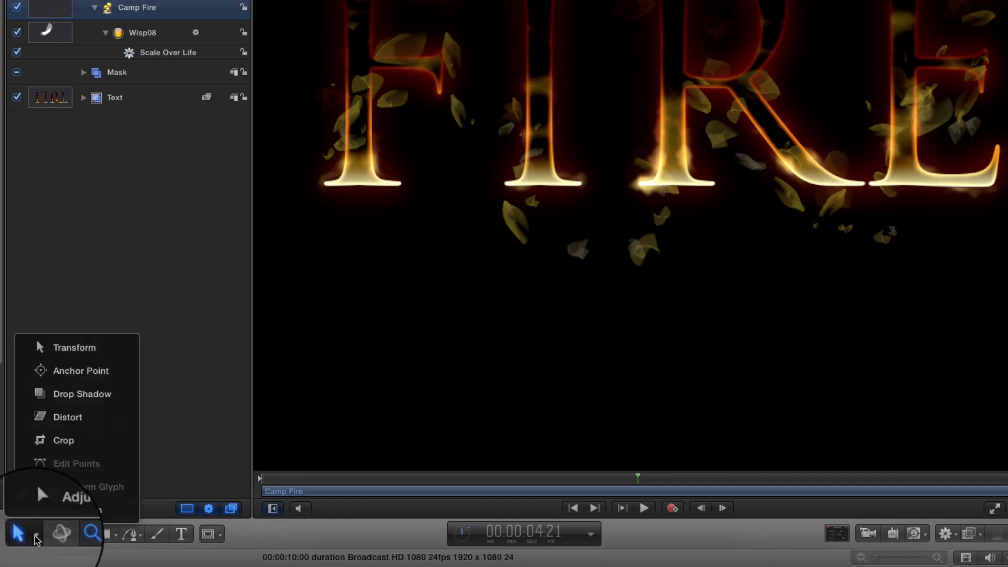
pyautogui.click(60, 519)
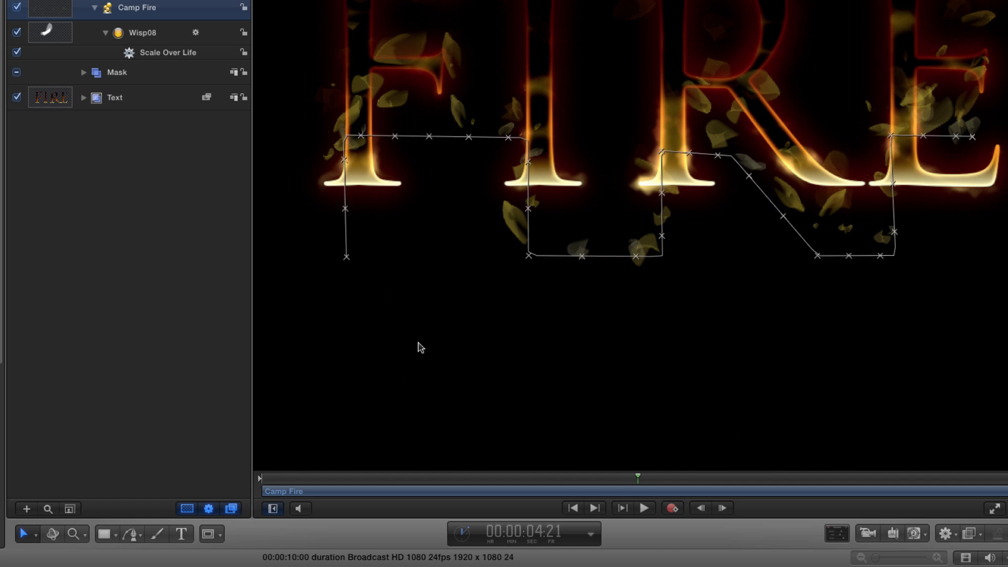
pyautogui.moveTo(347, 257); pyautogui.dragTo(361, 184)
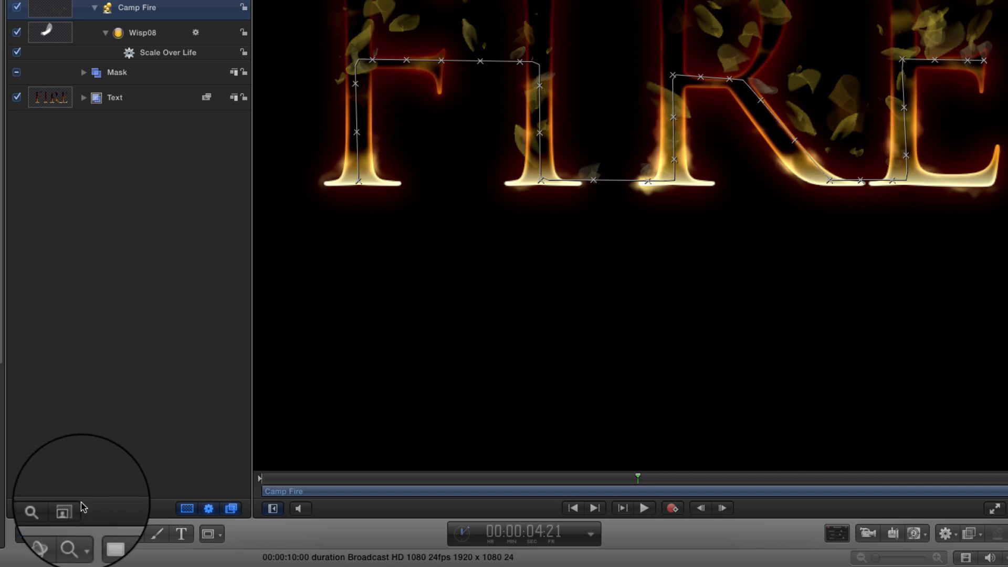
pyautogui.hotkey('shift', 's')
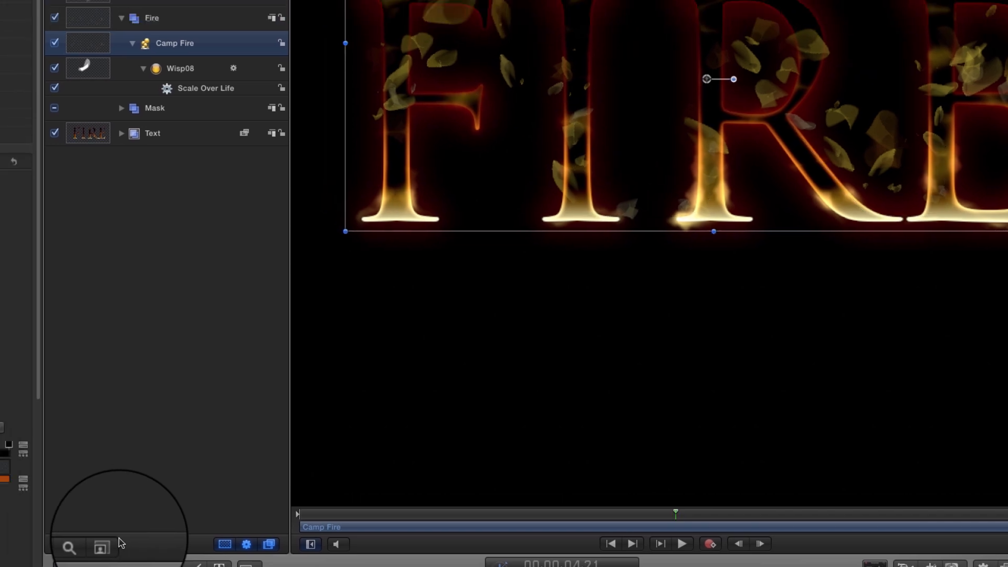
# Rename the Camp Fire emitter as Fire and duplicate it
pyautogui.doubleClick(108, 7)
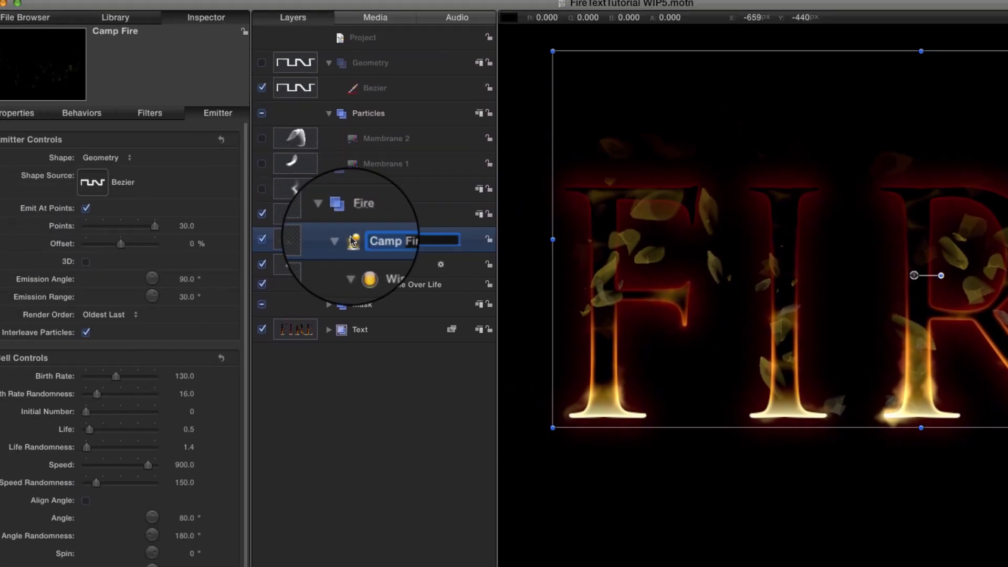
pyautogui.write('Fire')
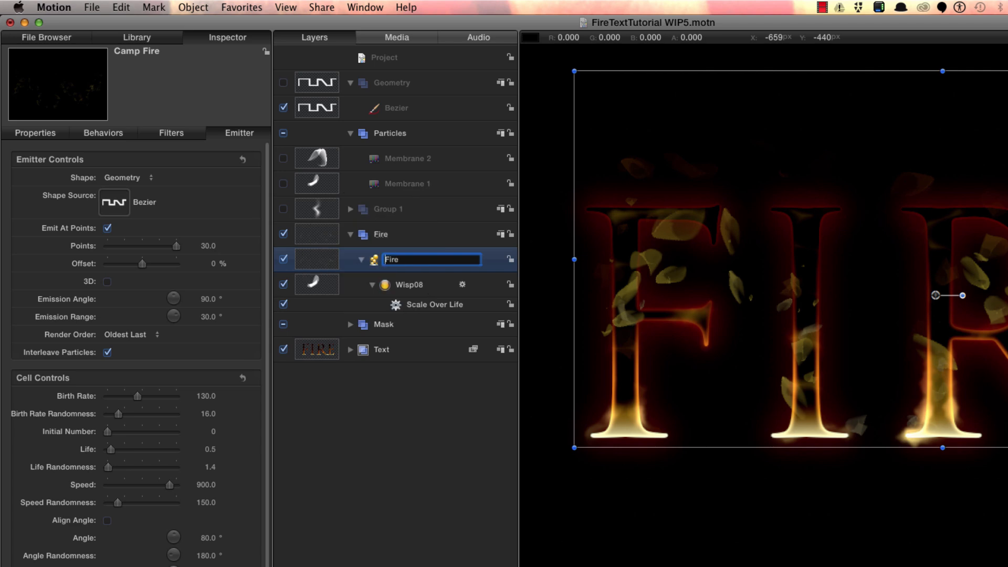
pyautogui.press('Return')
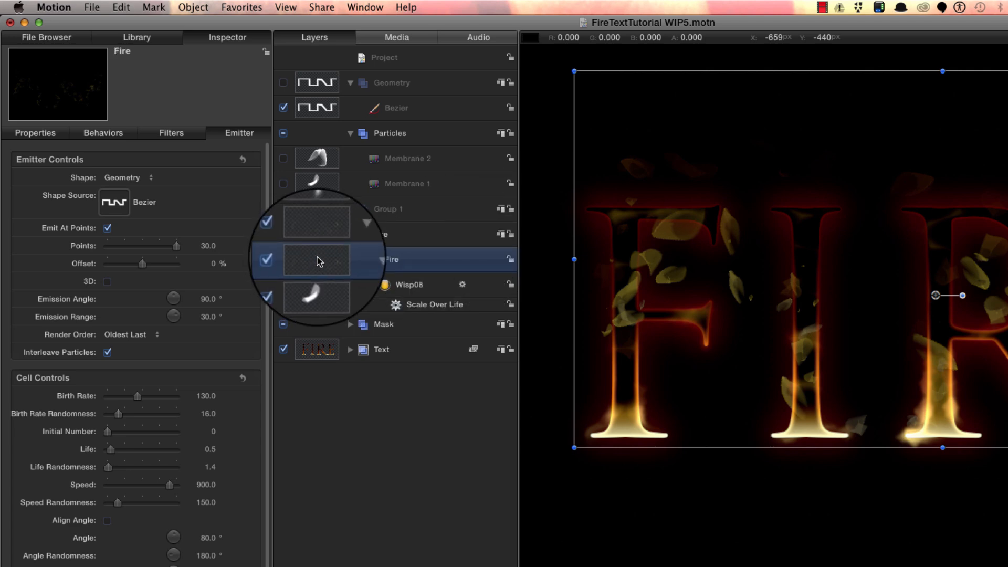
pyautogui.press('super+d')
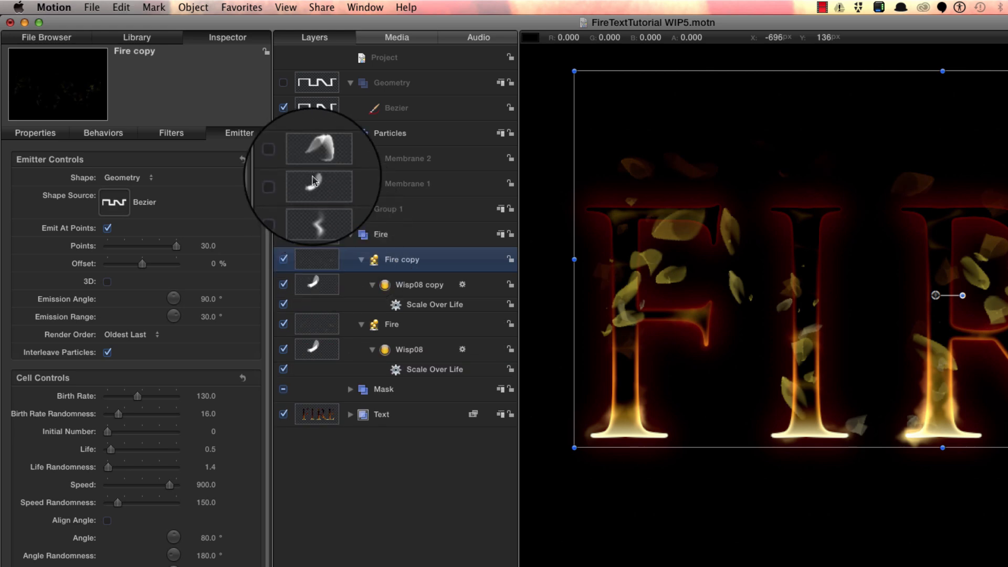
# Replace the particle source of the Fire copy's Wisp08 copy cell with Membrane 2 and generate a new random seed
pyautogui.moveTo(317, 157); pyautogui.dragTo(385, 287)
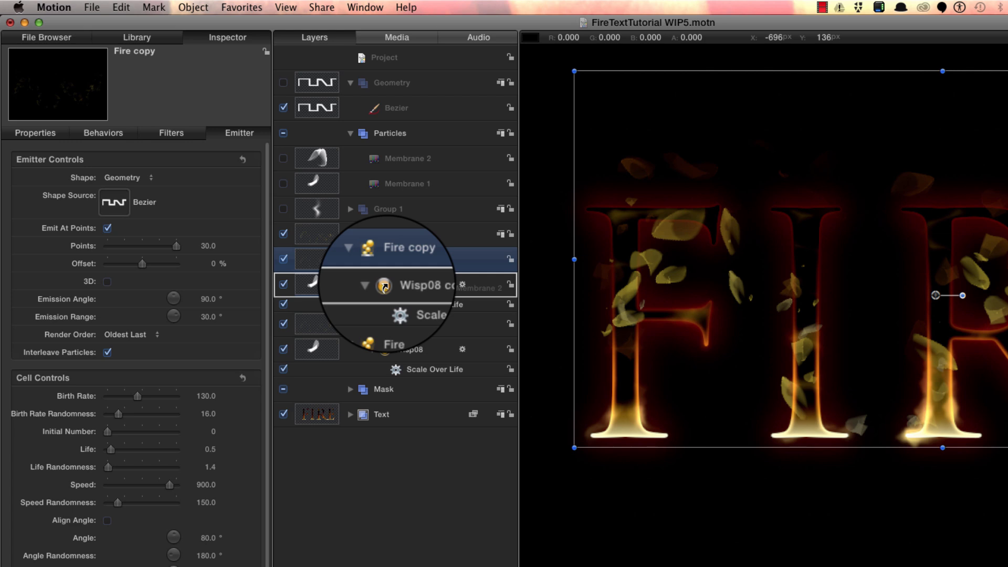
pyautogui.moveTo(385, 287); pyautogui.dragTo(384, 287)
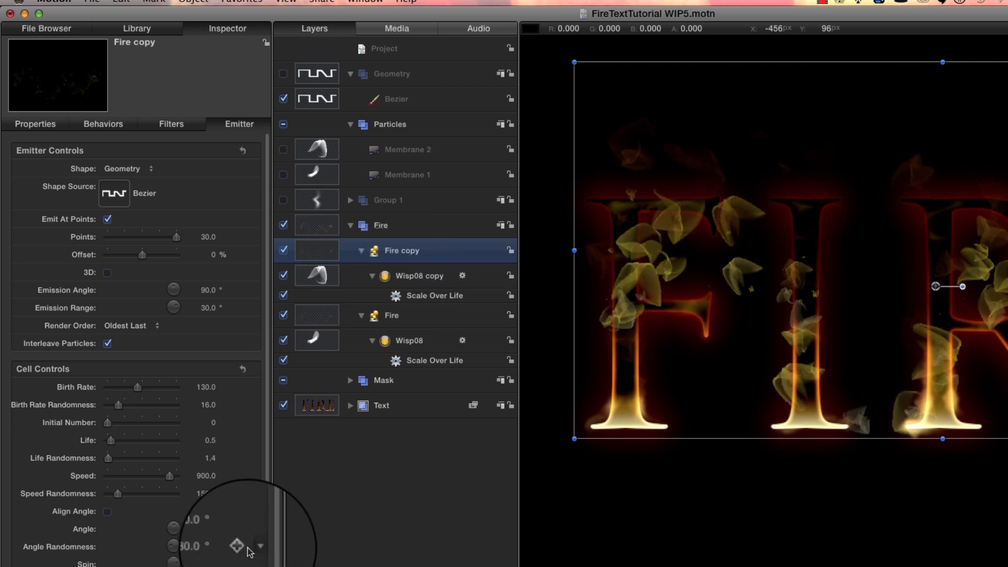
pyautogui.moveTo(264, 321); pyautogui.dragTo(257, 565)
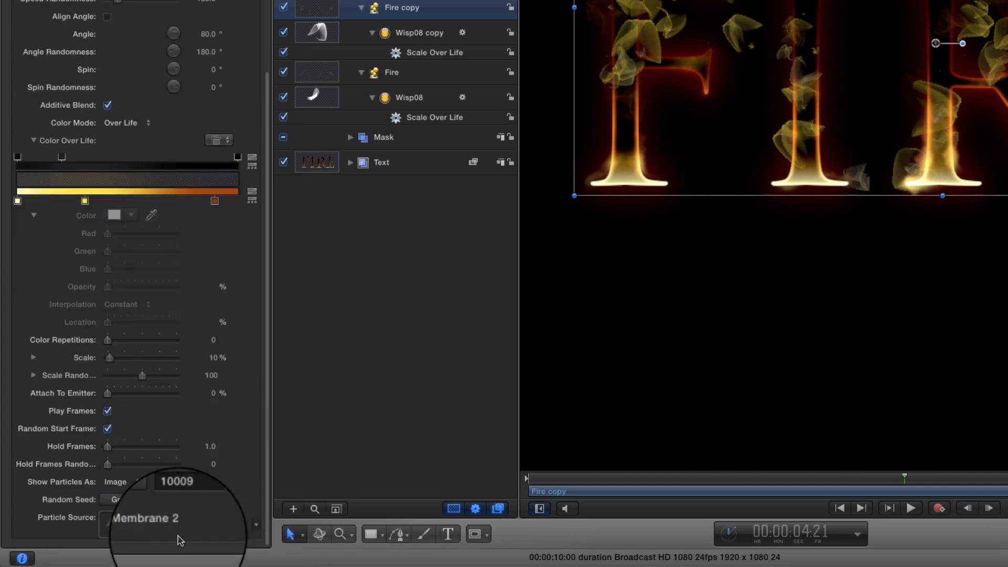
pyautogui.click(131, 500)
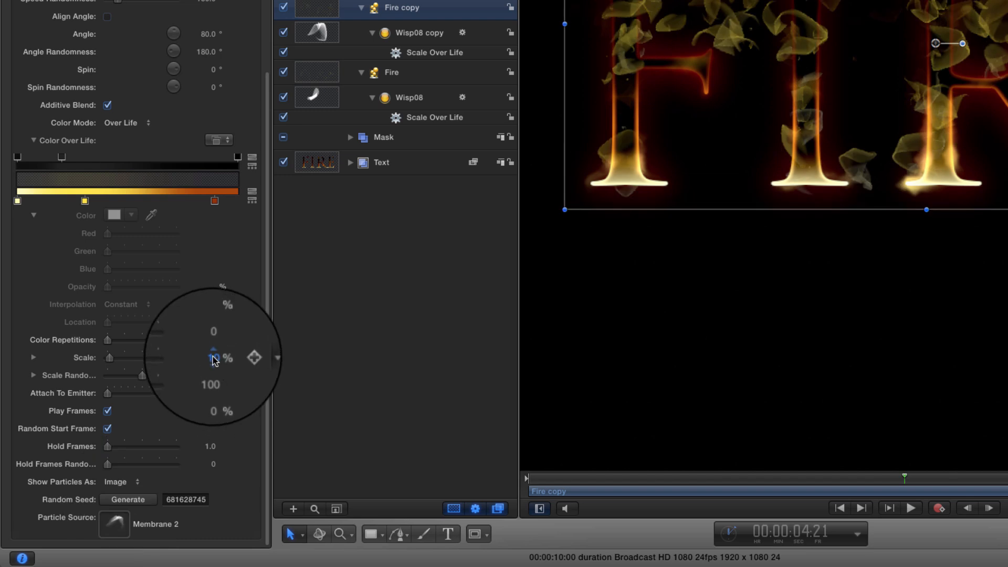
# Set the Fire copy's particle Scale to 30% and its Scale Randomness to 150
pyautogui.click(212, 359)
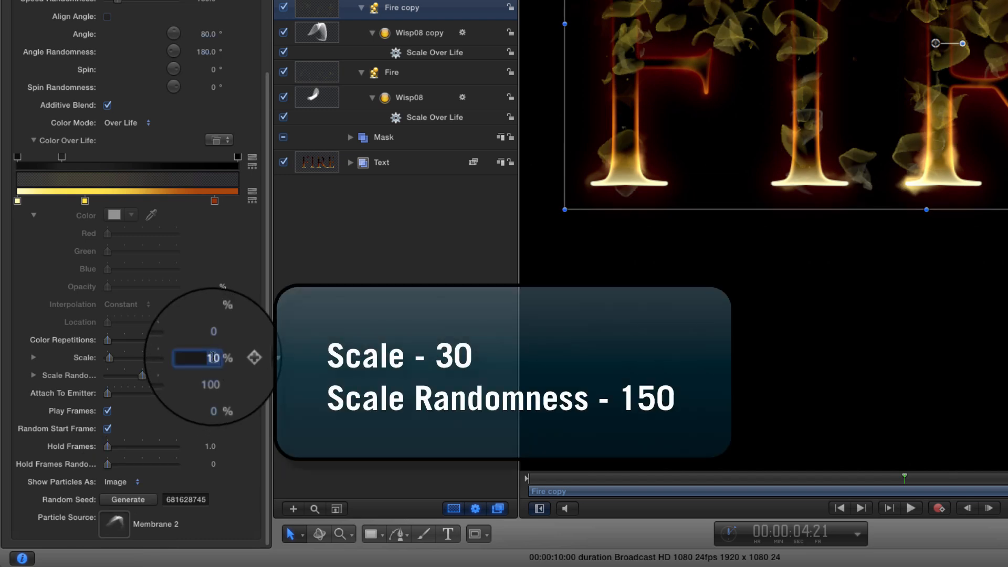
pyautogui.write('30')
pyautogui.press('Return')
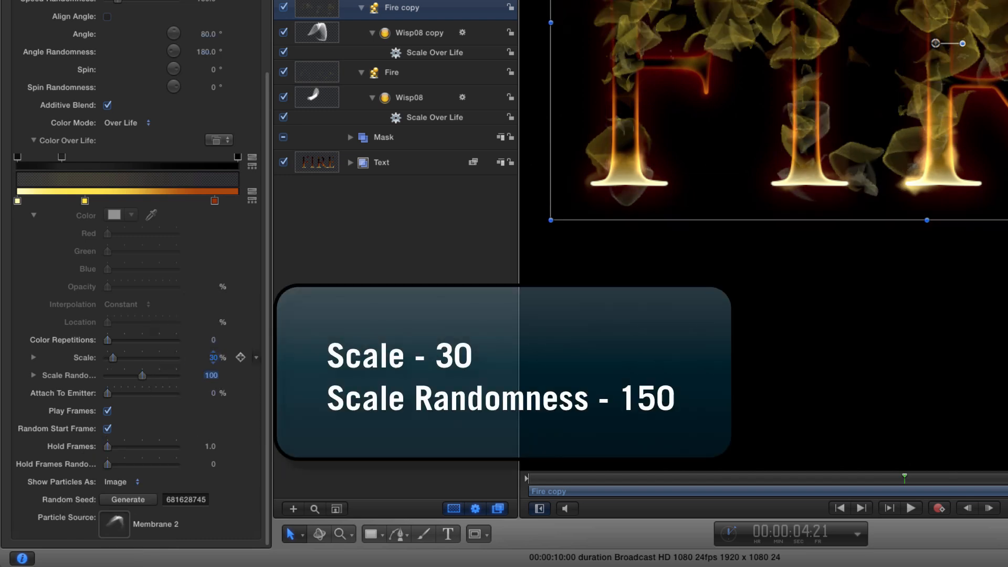
pyautogui.write('150')
pyautogui.press('Return')
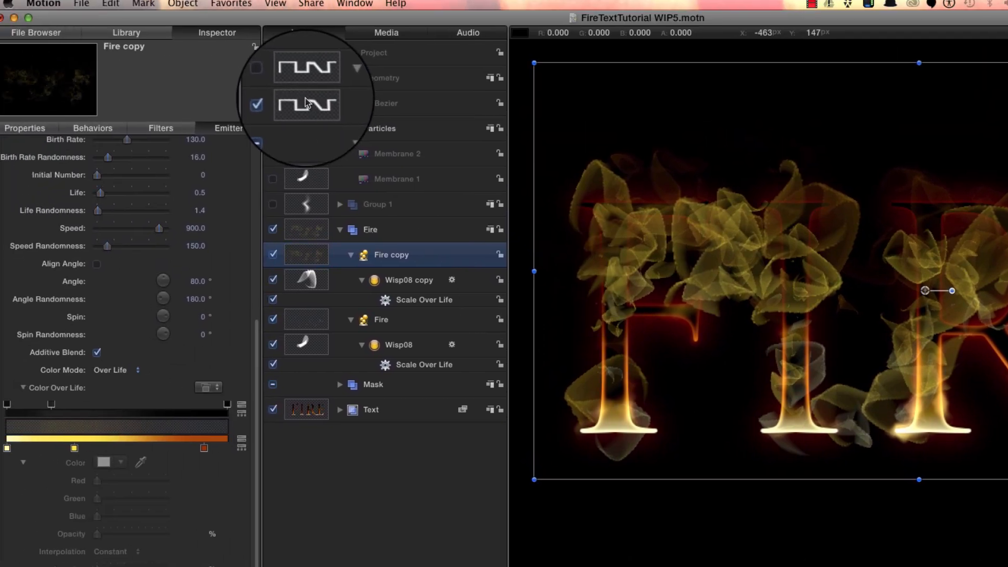
# Duplicate the Bezier shape, show the Geometry group, and hide the original Bezier
pyautogui.click(83, 13)
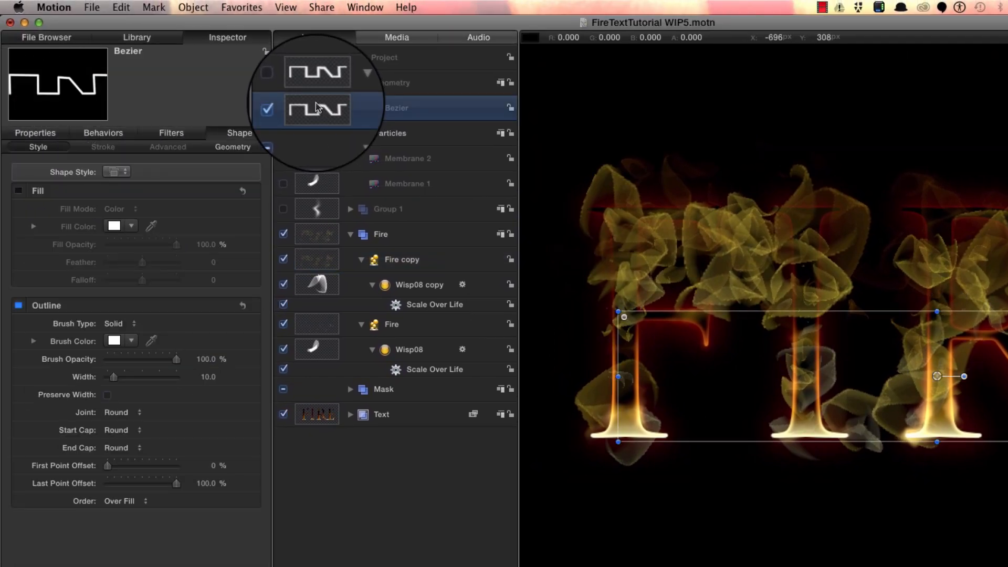
pyautogui.press('super+d')
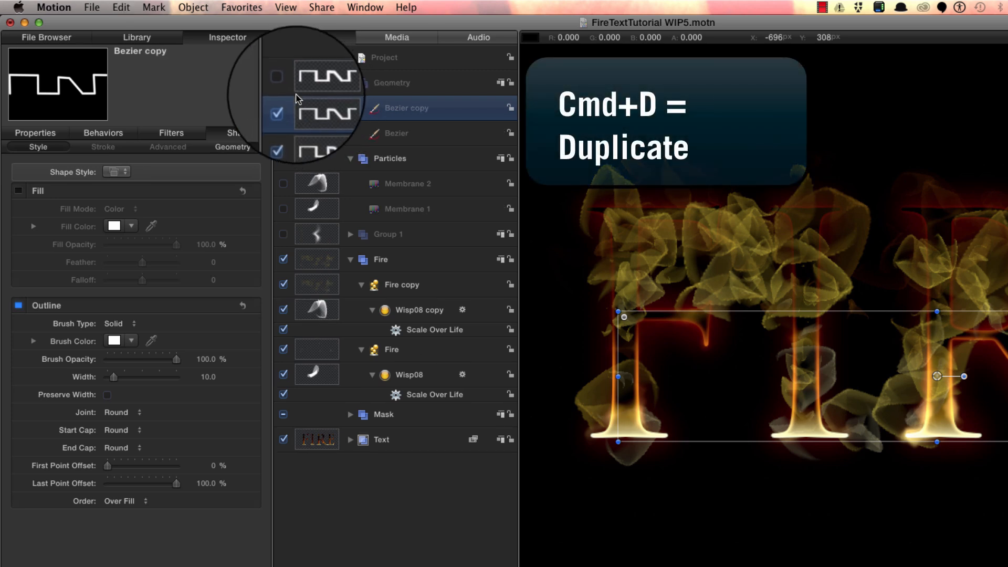
pyautogui.click(284, 83)
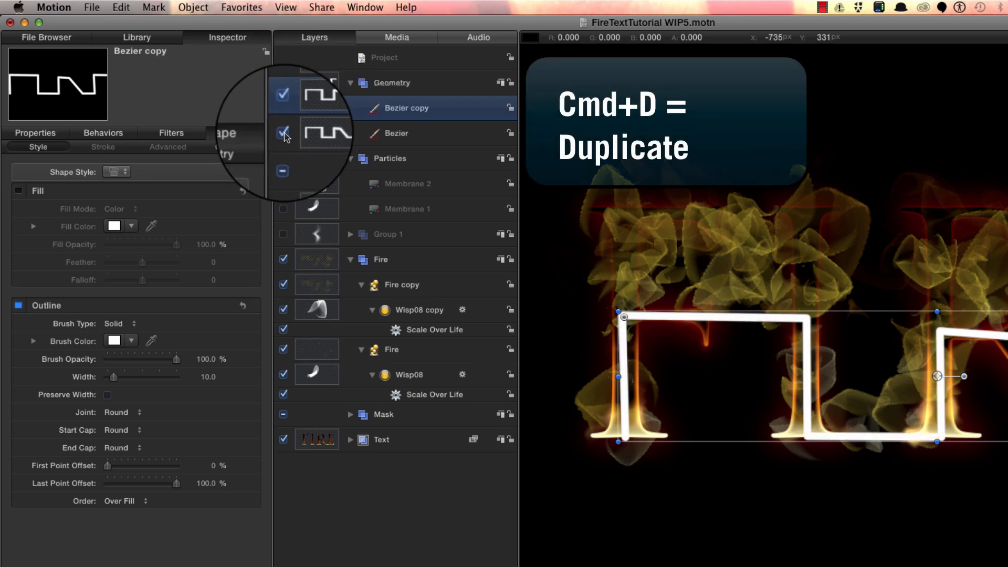
pyautogui.click(283, 132)
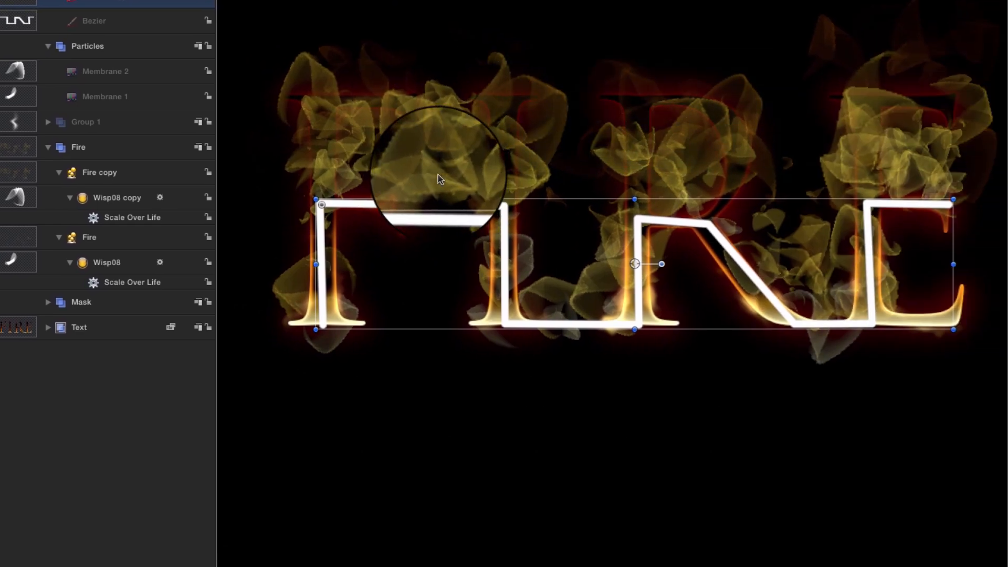
# Show the Bezier copy's control points and delete its start point at the foot of the F
pyautogui.press('Tab')
pyautogui.press('Tab')
pyautogui.press('Tab')
pyautogui.press('Tab')
pyautogui.press('Tab')
pyautogui.press('Tab')
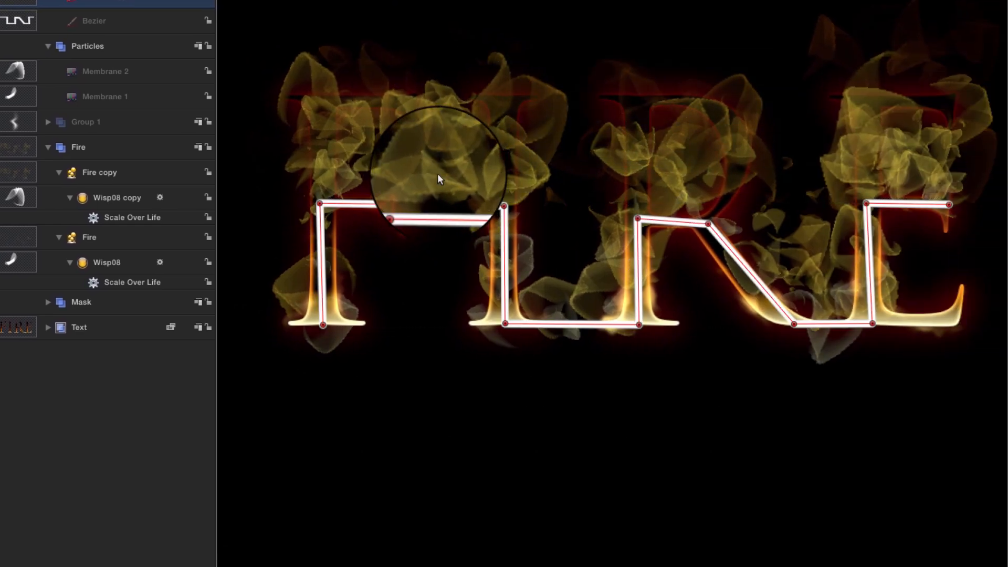
pyautogui.moveTo(322, 323); pyautogui.dragTo(322, 100)
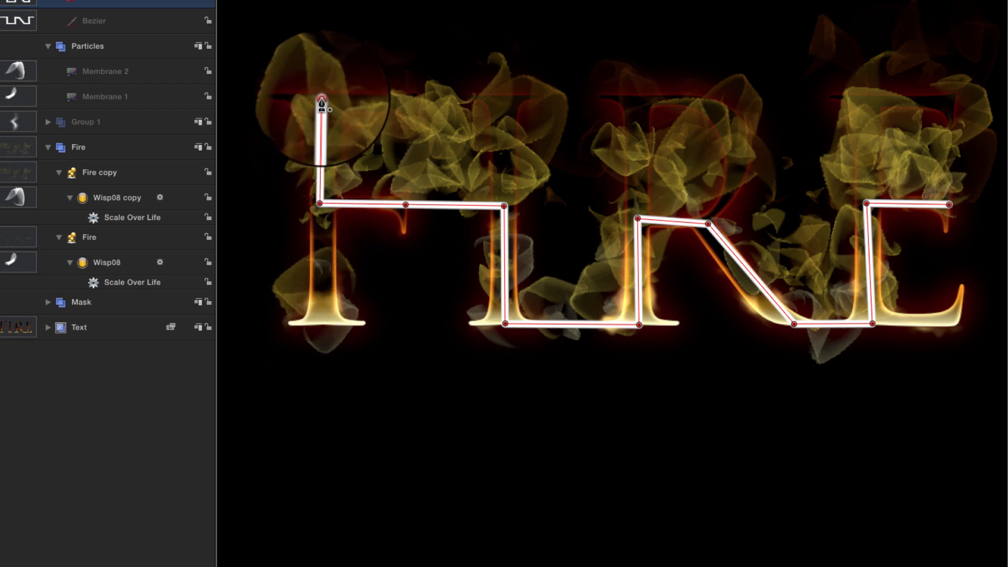
pyautogui.press('Delete')
# Delete the path's corner point at the middle of the E's stem and move its end point down to the base of the E
pyautogui.click(867, 203)
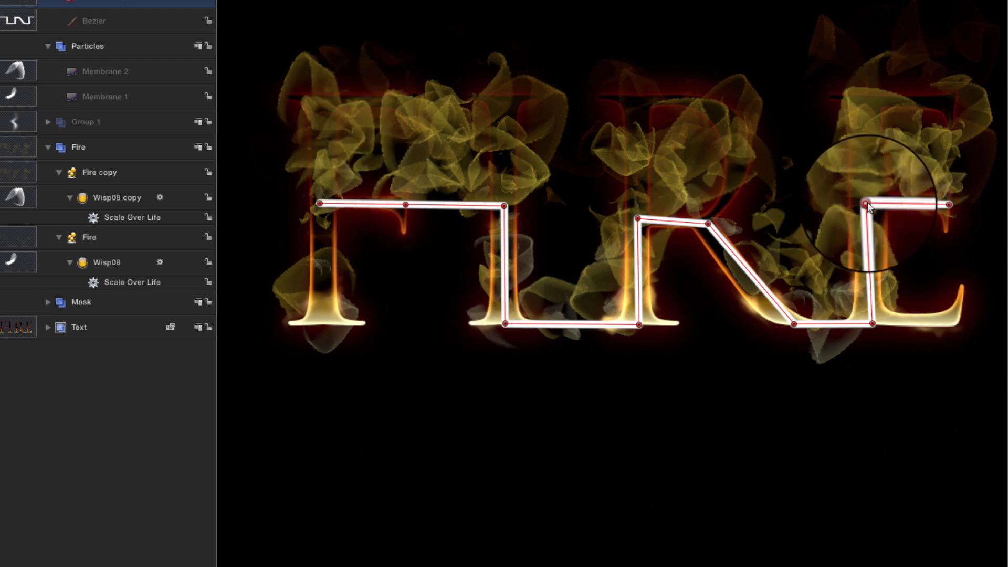
pyautogui.press('Delete')
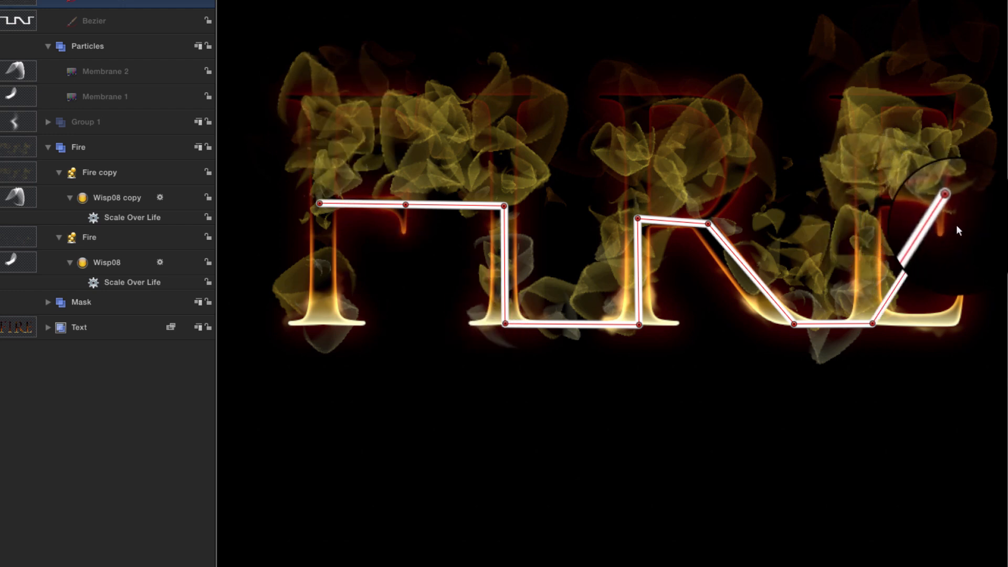
pyautogui.hscroll(1, 954, 245)
pyautogui.hscroll(5, 953, 244)
pyautogui.moveTo(854, 185); pyautogui.dragTo(869, 322)
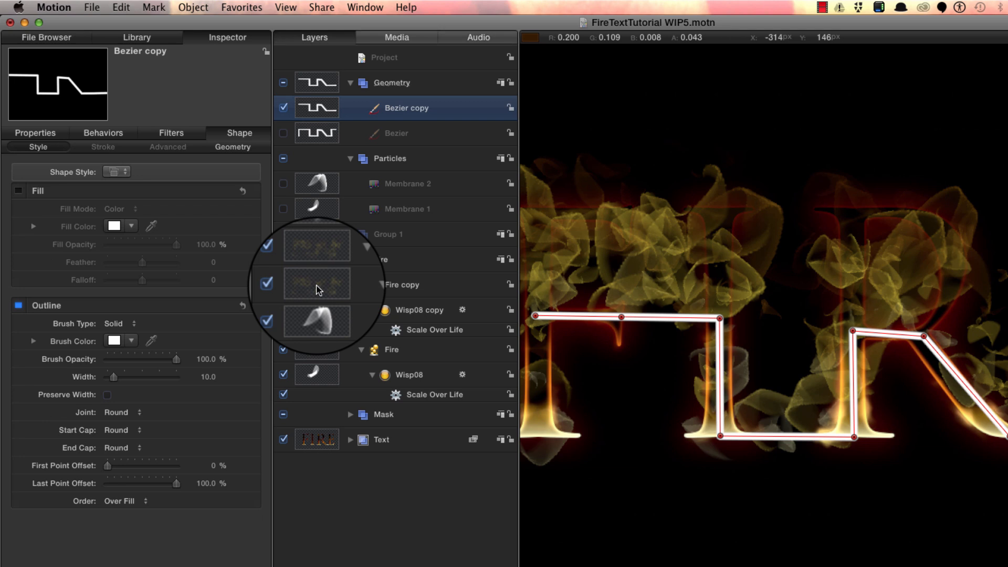
# Assign the Bezier copy as the Fire copy emitter's shape source and hide the Geometry group
pyautogui.click(251, 264)
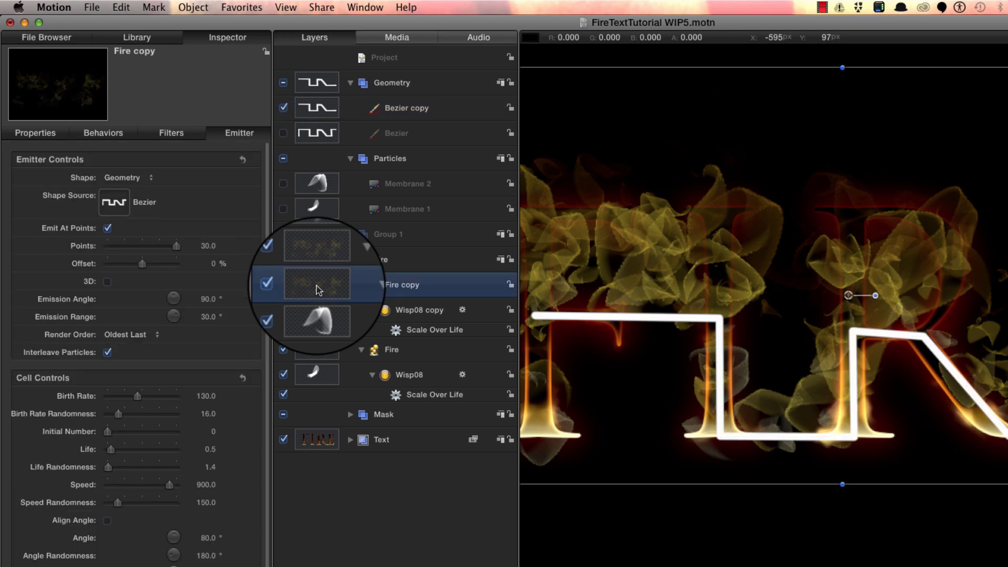
pyautogui.moveTo(319, 108); pyautogui.dragTo(115, 200)
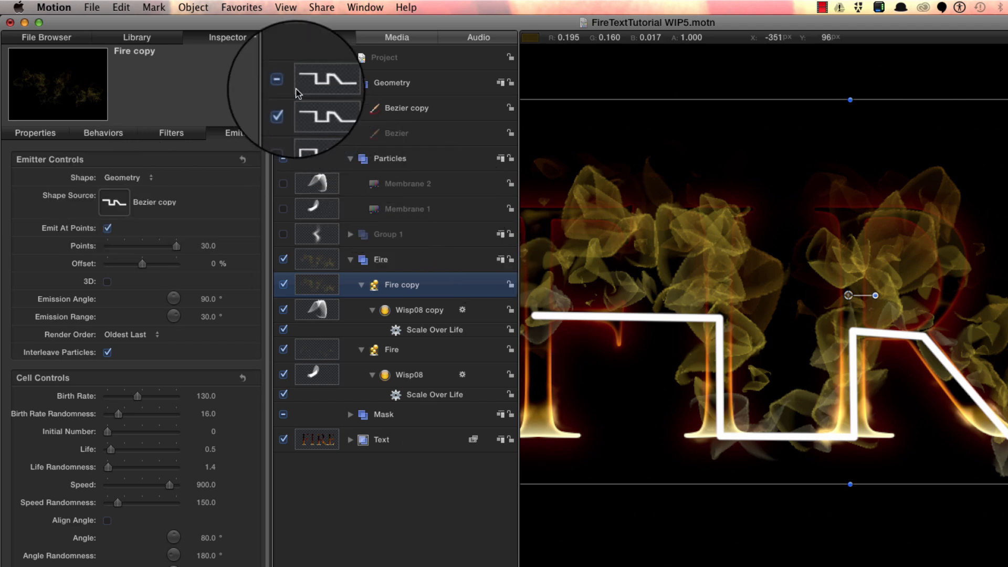
pyautogui.click(283, 82)
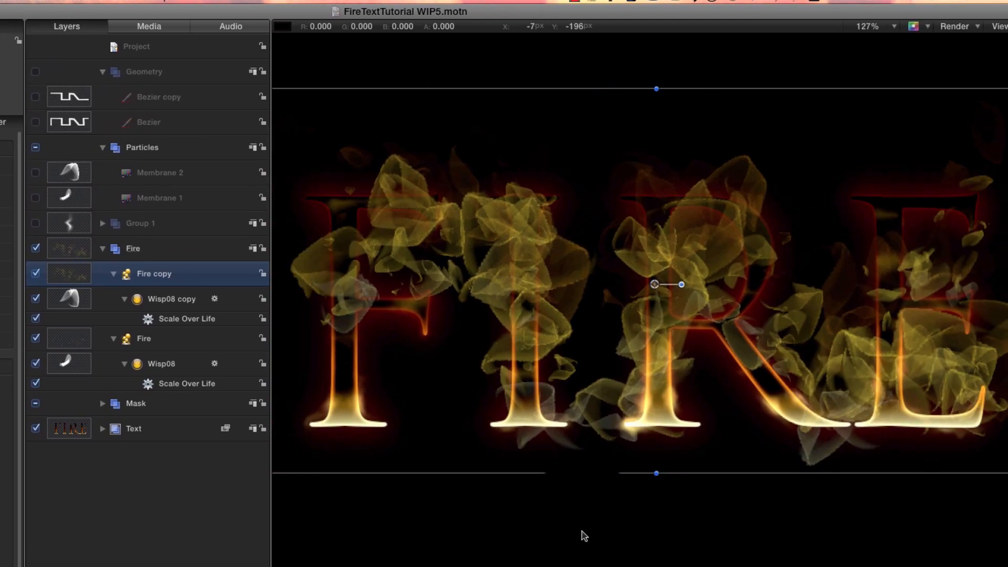
# Bring the Text group to the front of the layer stack and send it back behind all other groups
pyautogui.press('space')
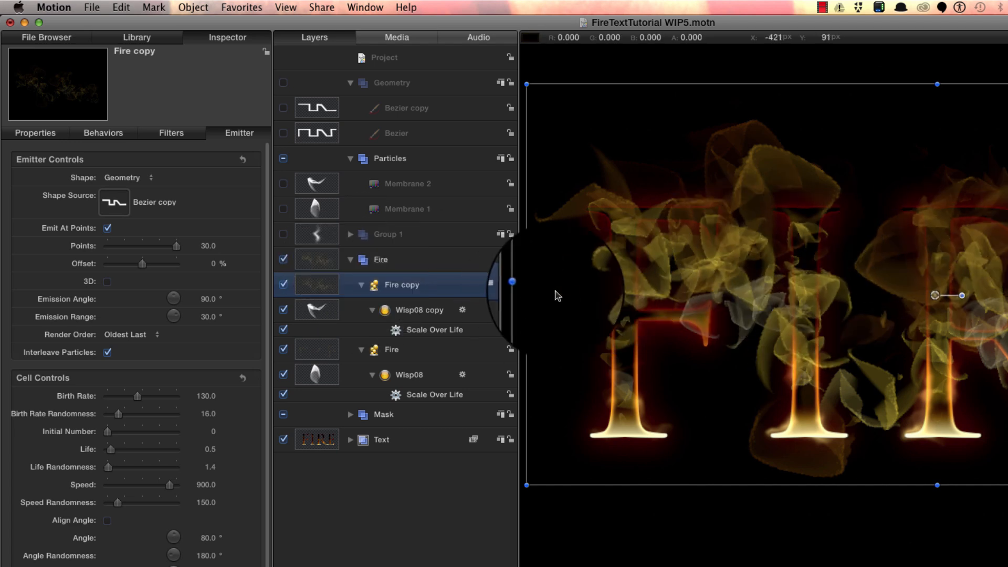
pyautogui.click(315, 439)
pyautogui.hotkey('ctrl', 'shift', ']')
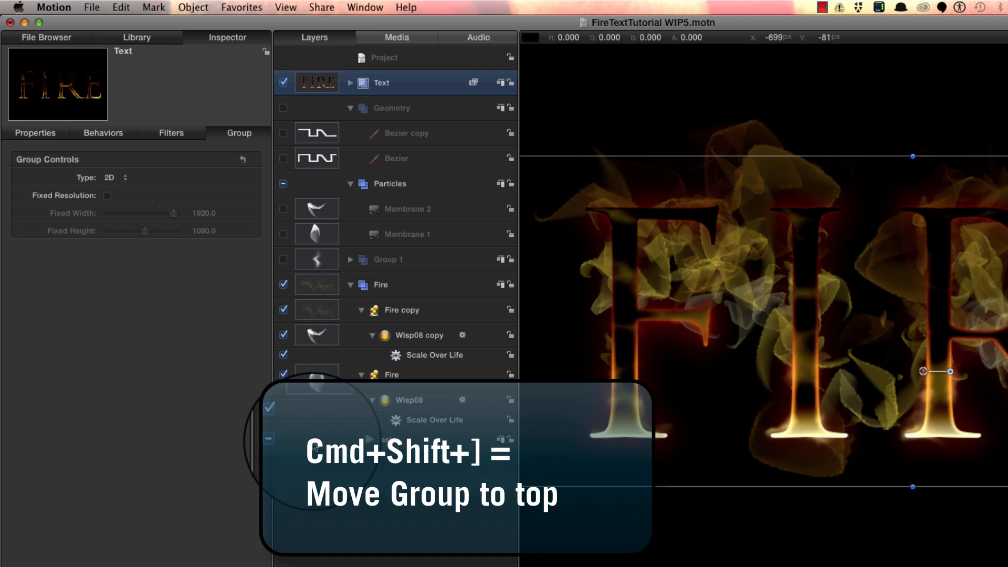
pyautogui.press('super+shift+bracketleft')
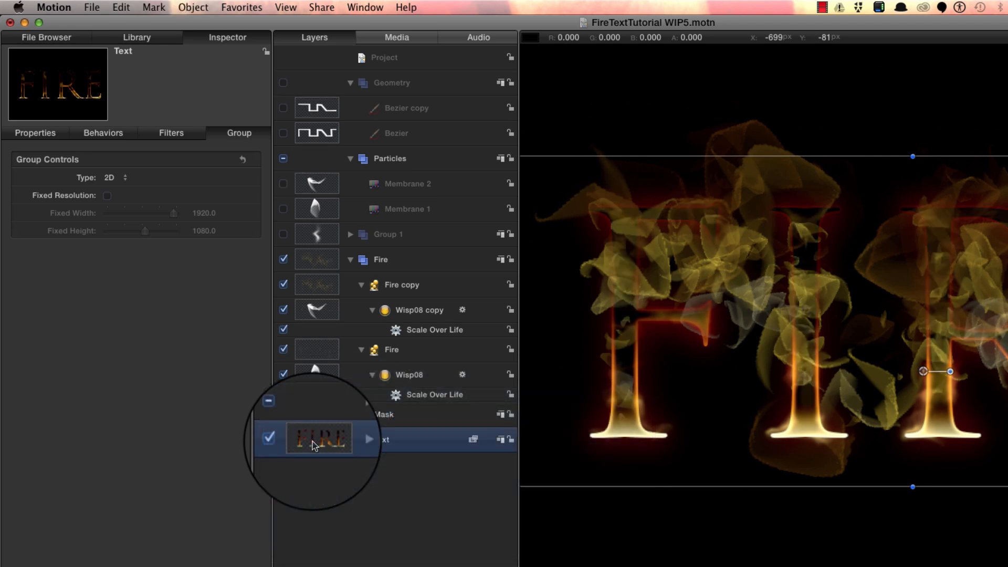
# Add an inverted image mask to the Fire group with the Text group as its source, and make the Text group visible again
pyautogui.click(313, 262)
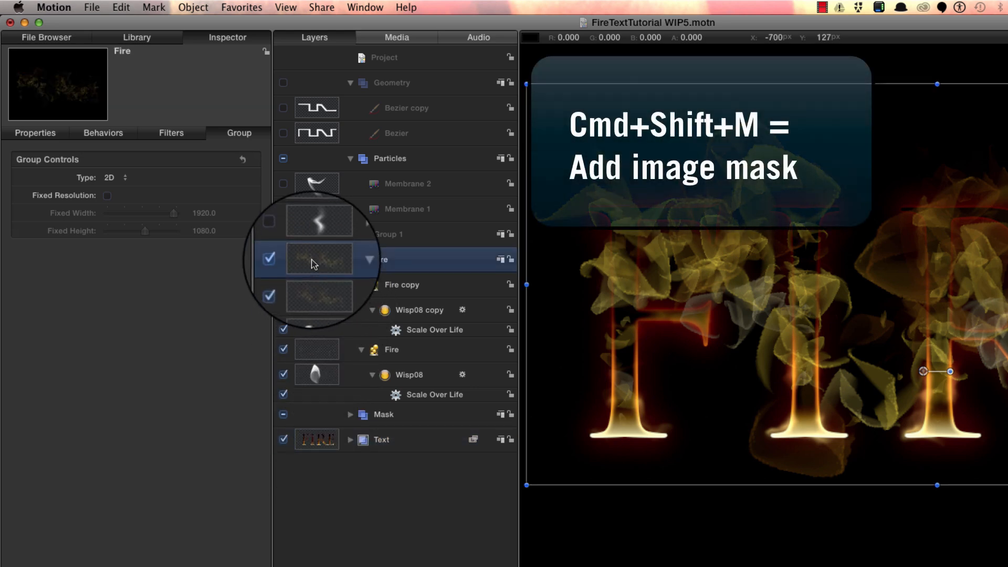
pyautogui.press('super+shift+m')
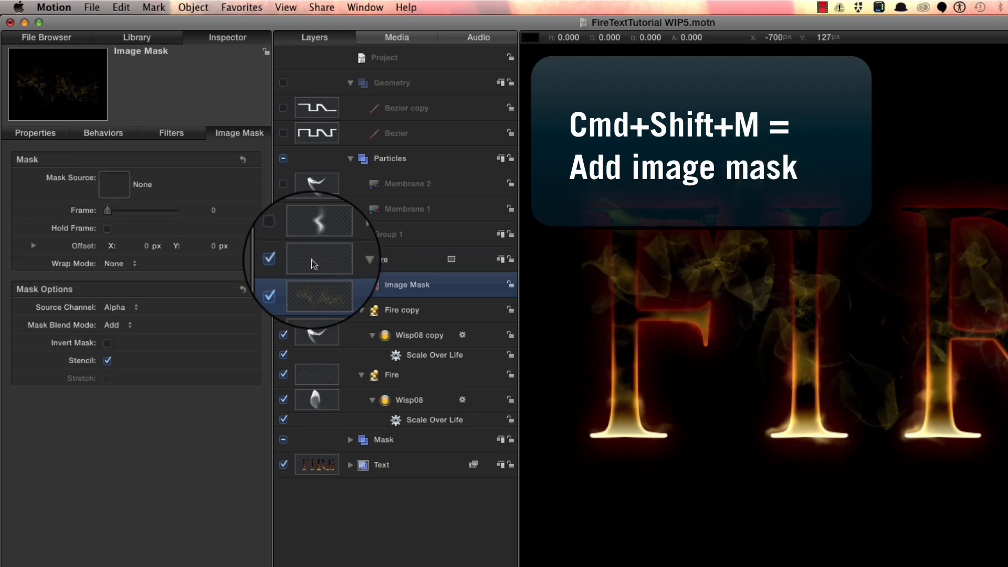
pyautogui.moveTo(308, 469); pyautogui.dragTo(111, 188)
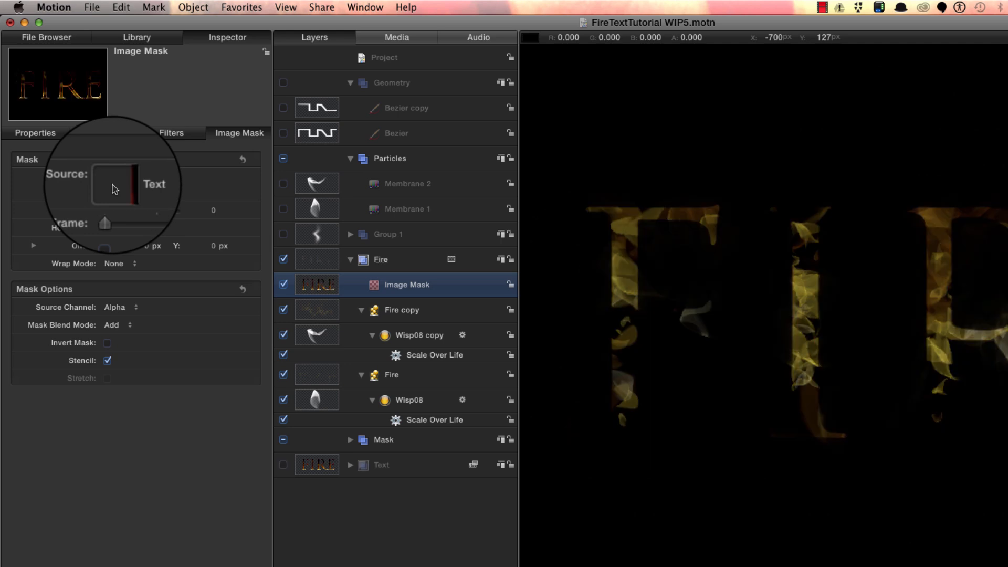
pyautogui.click(282, 464)
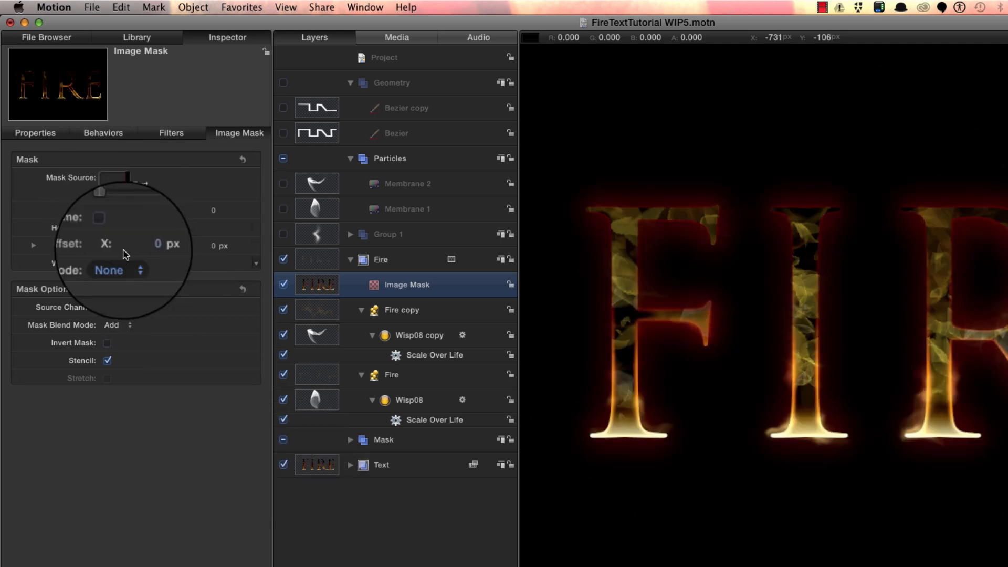
pyautogui.click(107, 343)
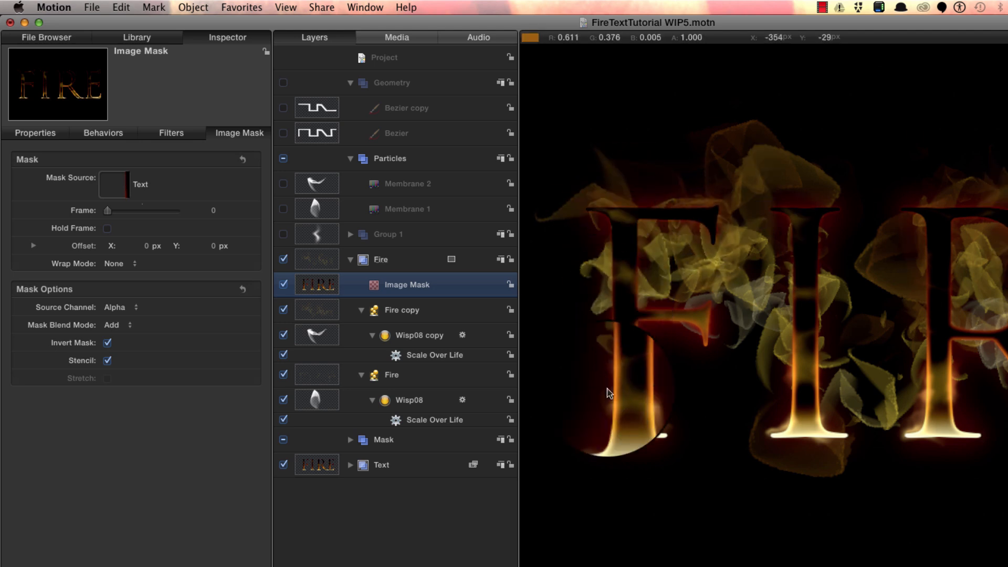
# Apply a Gaussian Blur filter to the Fire group's image mask and set its amount to 20
pyautogui.click(150, 40)
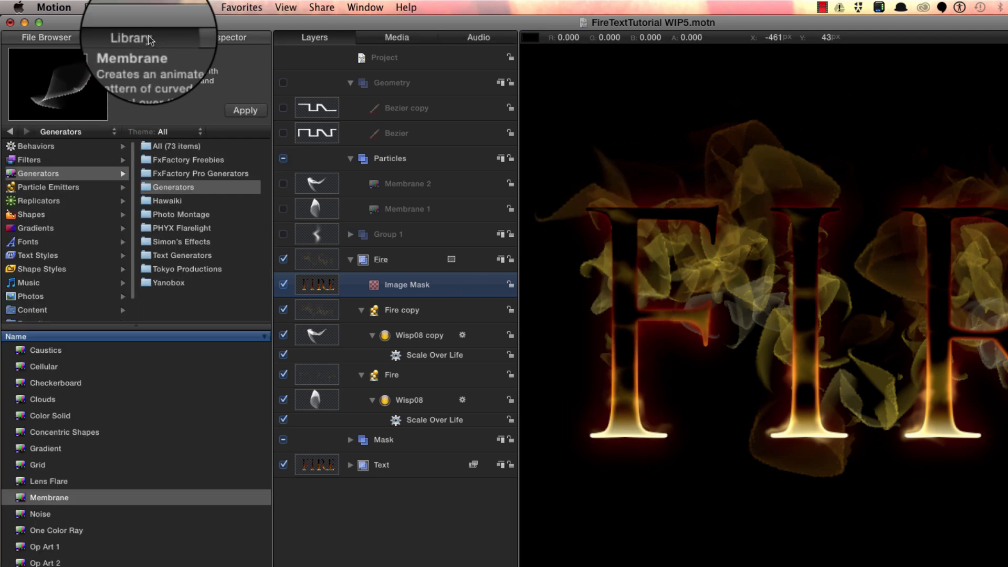
pyautogui.click(29, 159)
pyautogui.click(160, 174)
pyautogui.moveTo(55, 432); pyautogui.dragTo(377, 289)
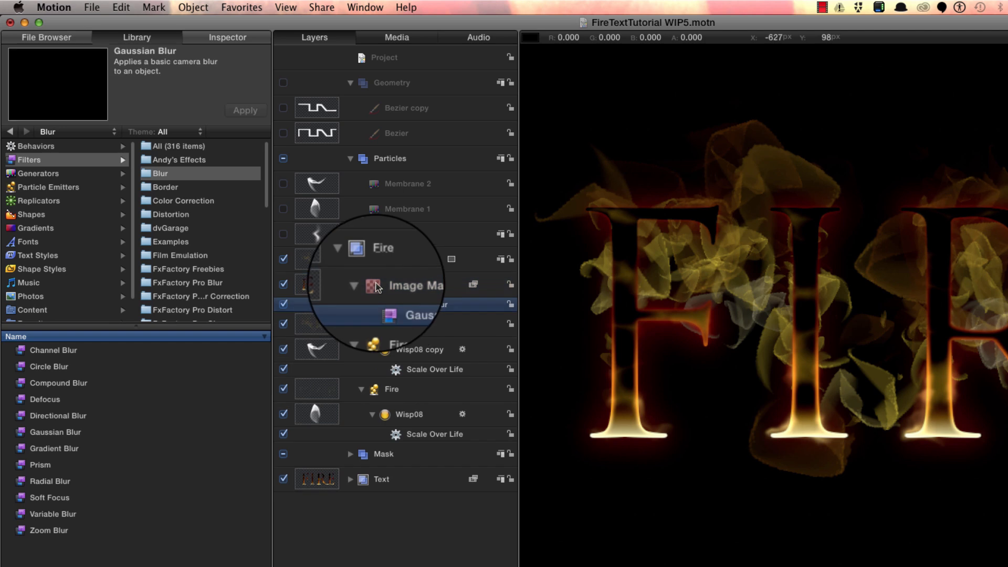
pyautogui.click(226, 40)
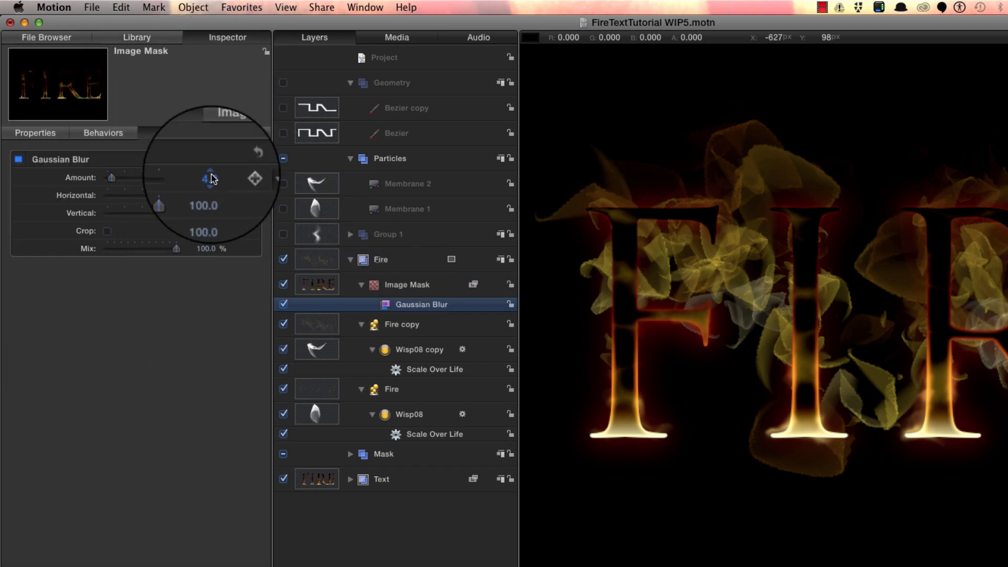
pyautogui.write('20')
pyautogui.press('Return')
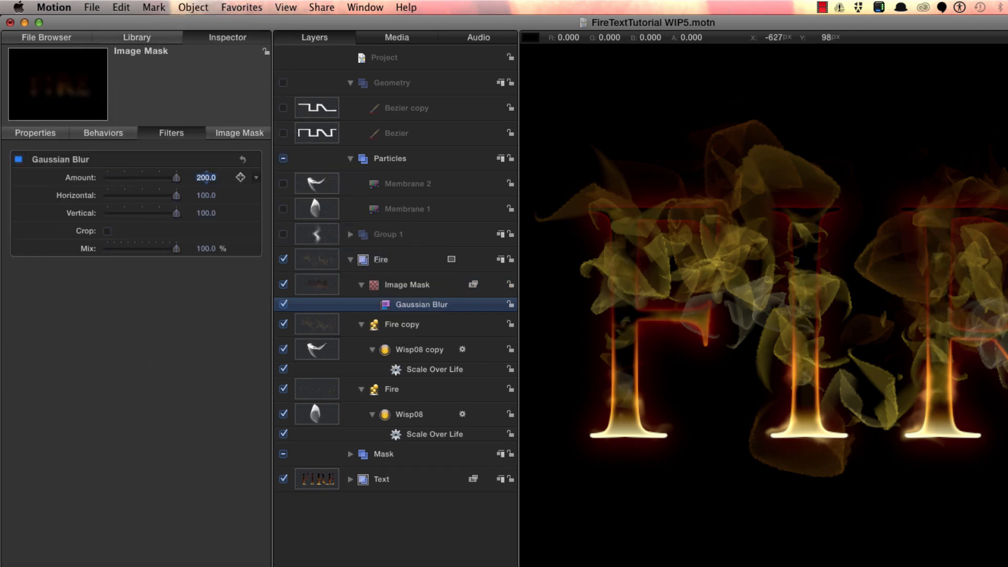
# Compare the mask edge around the F with the Gaussian Blur off and on, and set its vertical value to 50
pyautogui.moveTo(622, 212); pyautogui.dragTo(691, 305)
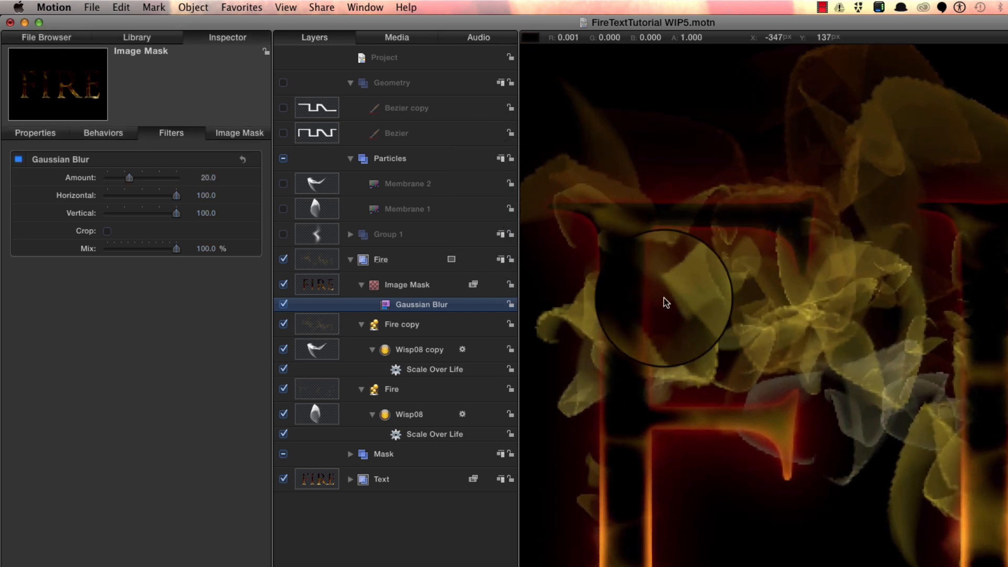
pyautogui.click(18, 159)
pyautogui.click(19, 160)
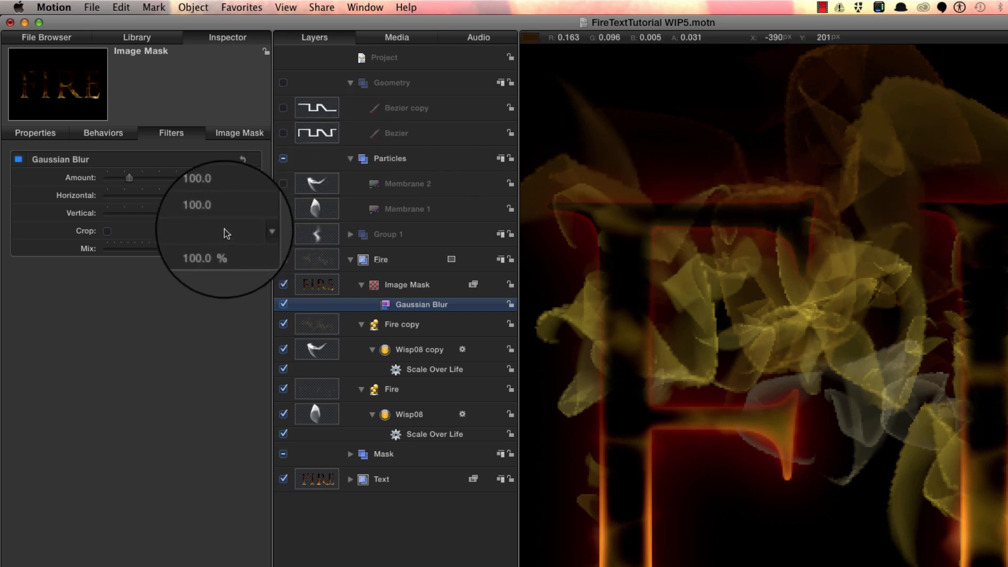
pyautogui.click(202, 213)
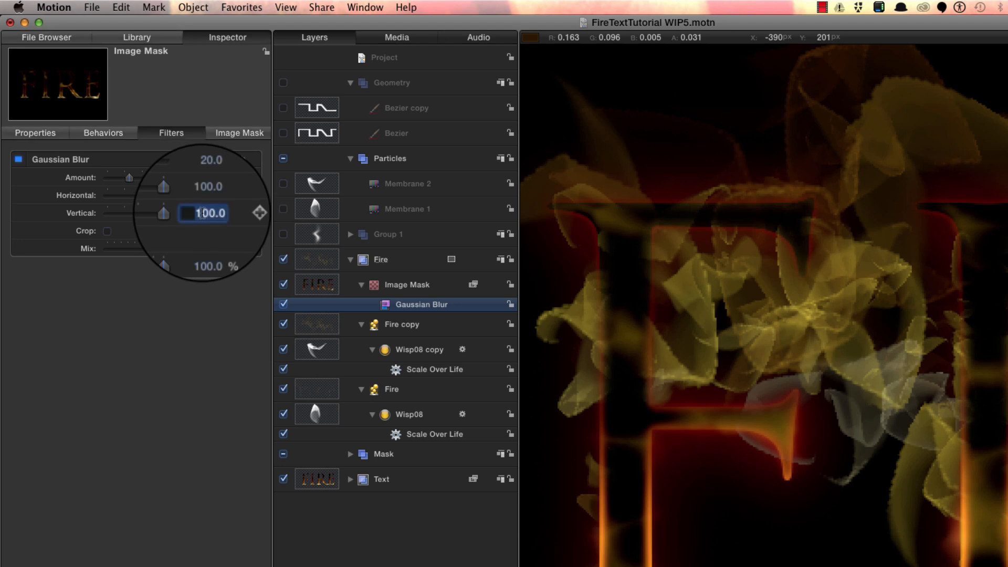
pyautogui.write('5')
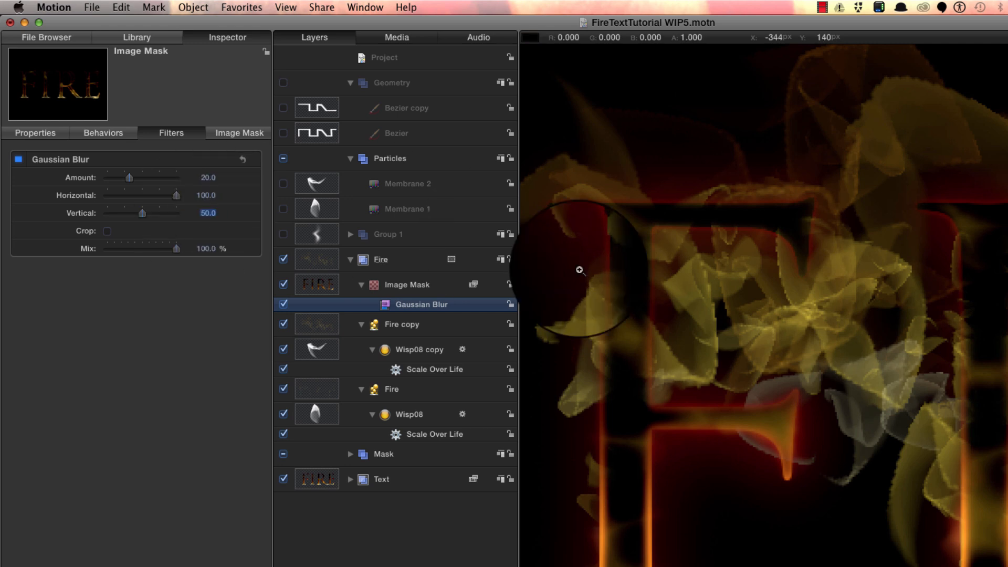
# Apply the Levels color correction filter to the whole Fire group
pyautogui.click(302, 259)
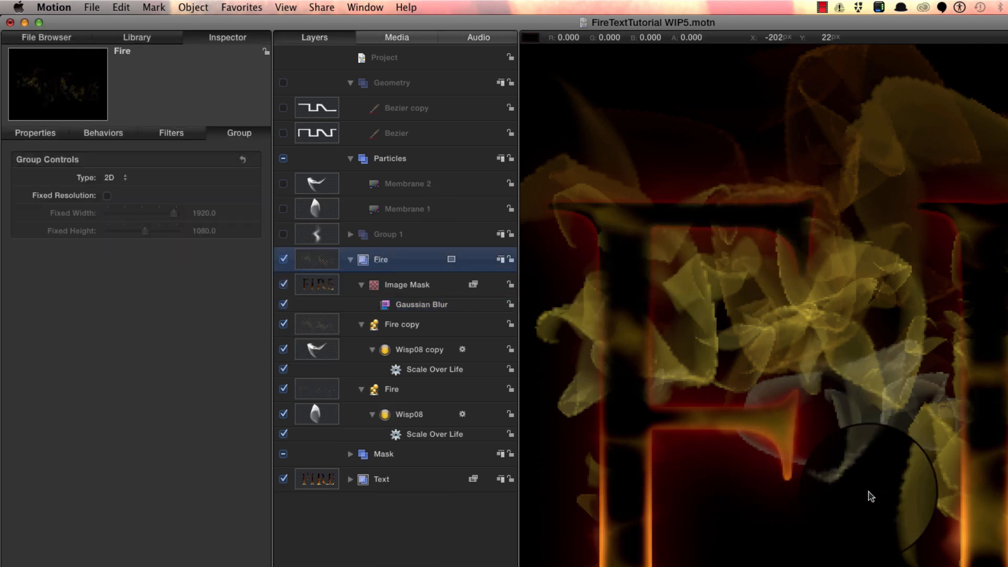
pyautogui.hotkey('alt', 'z')
pyautogui.moveTo(1007, 441); pyautogui.dragTo(849, 411)
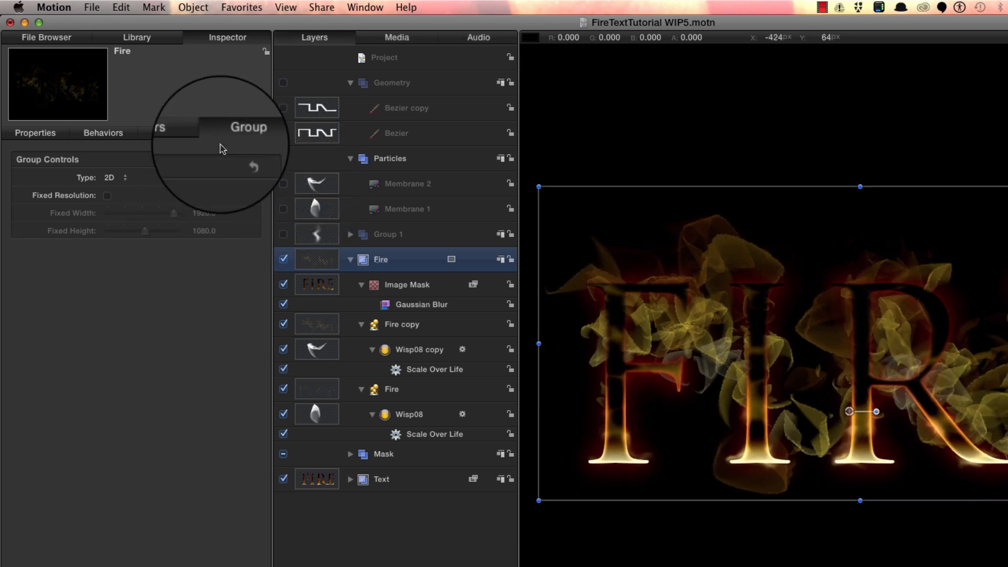
pyautogui.click(137, 38)
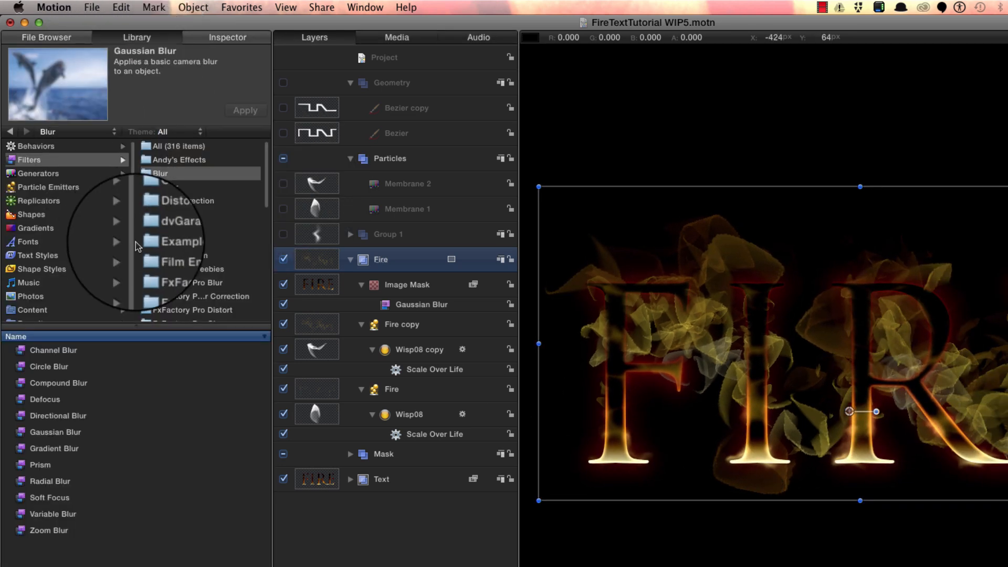
pyautogui.click(178, 201)
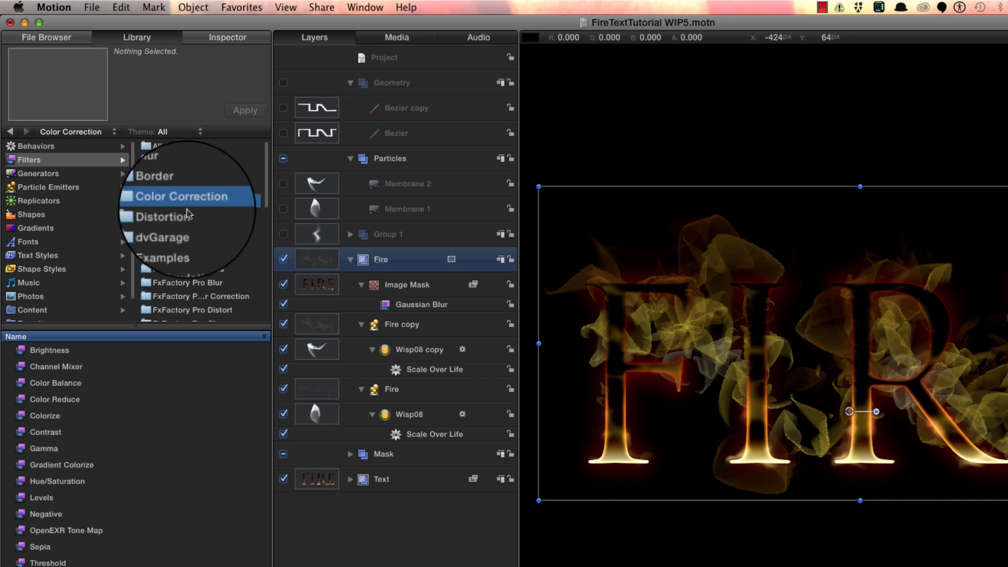
pyautogui.click(42, 499)
pyautogui.click(246, 110)
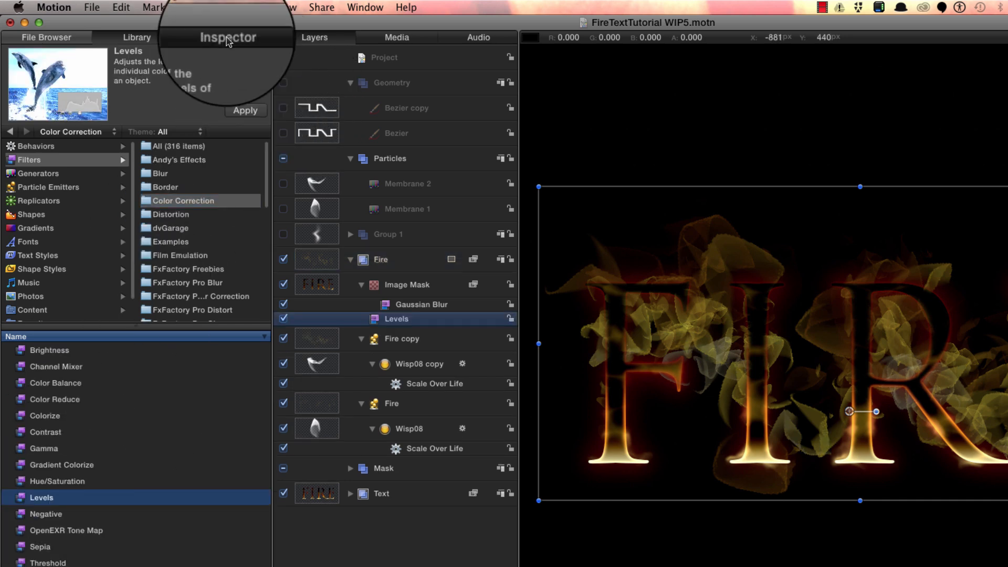
# Set the Levels filter's opacity Black In to 0.02 and opacity White In to 0.85
pyautogui.click(227, 38)
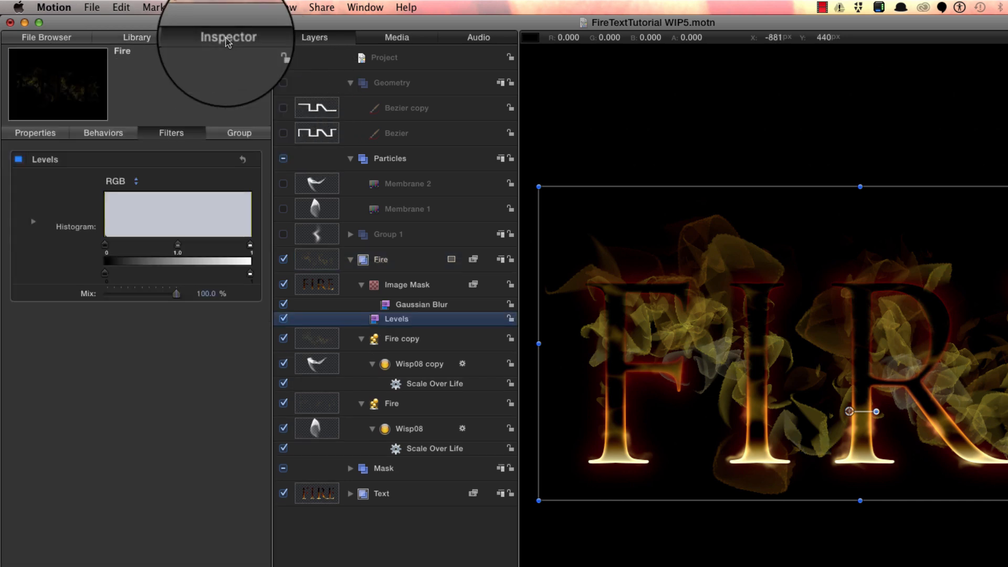
pyautogui.click(33, 222)
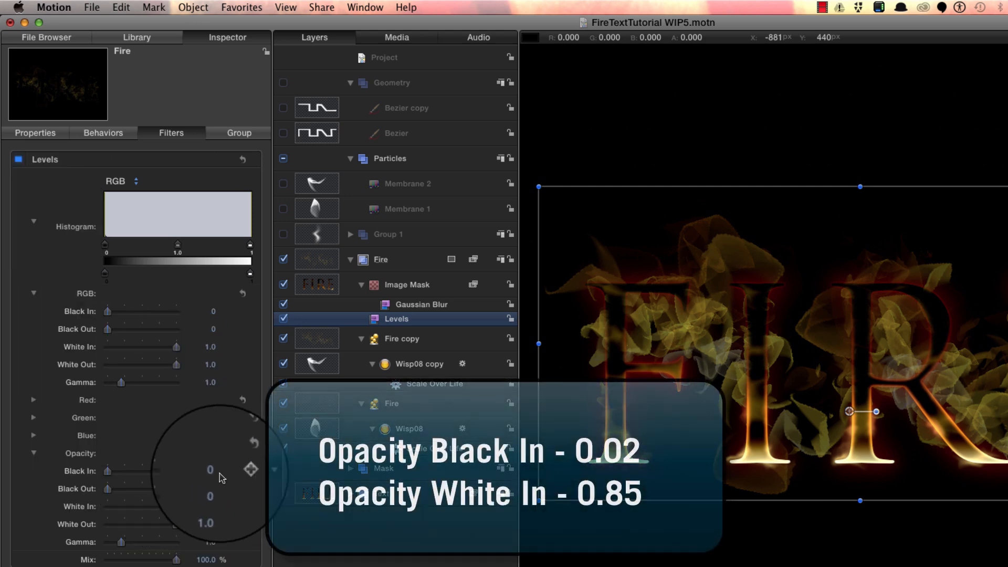
pyautogui.press('BackSpace')
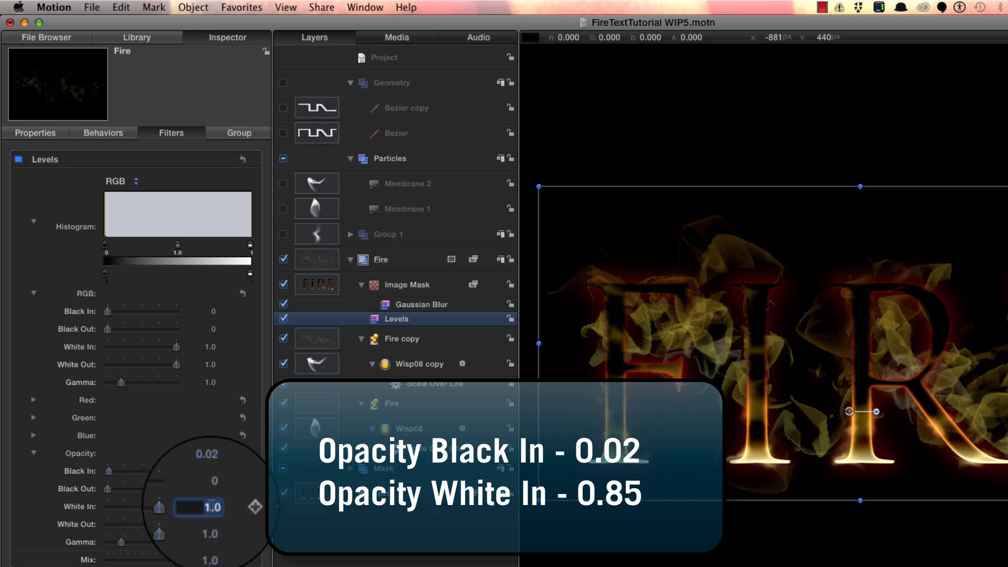
pyautogui.write('.85')
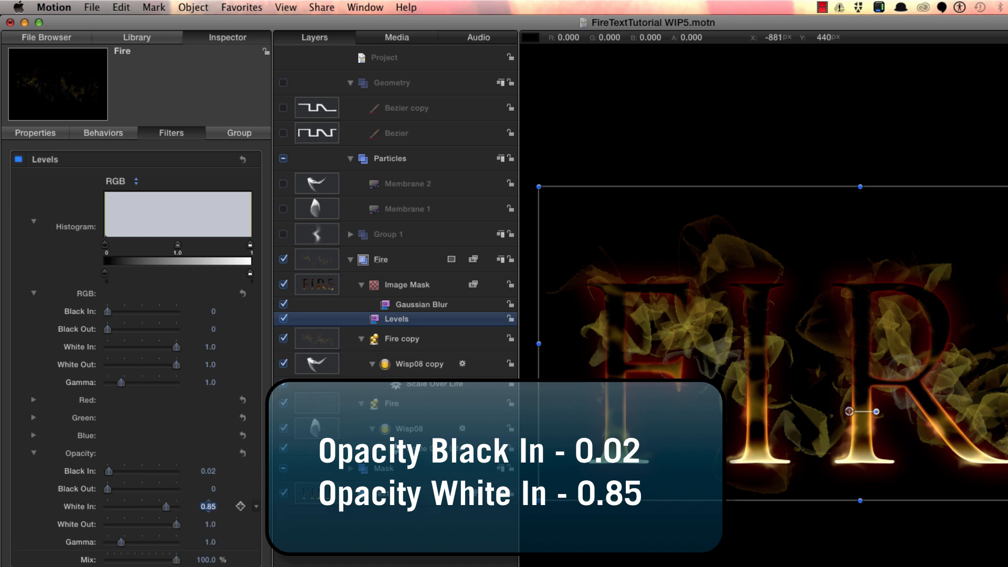
# Apply a Directional Blur filter to the Fire group on top of the Levels filter
pyautogui.click(136, 37)
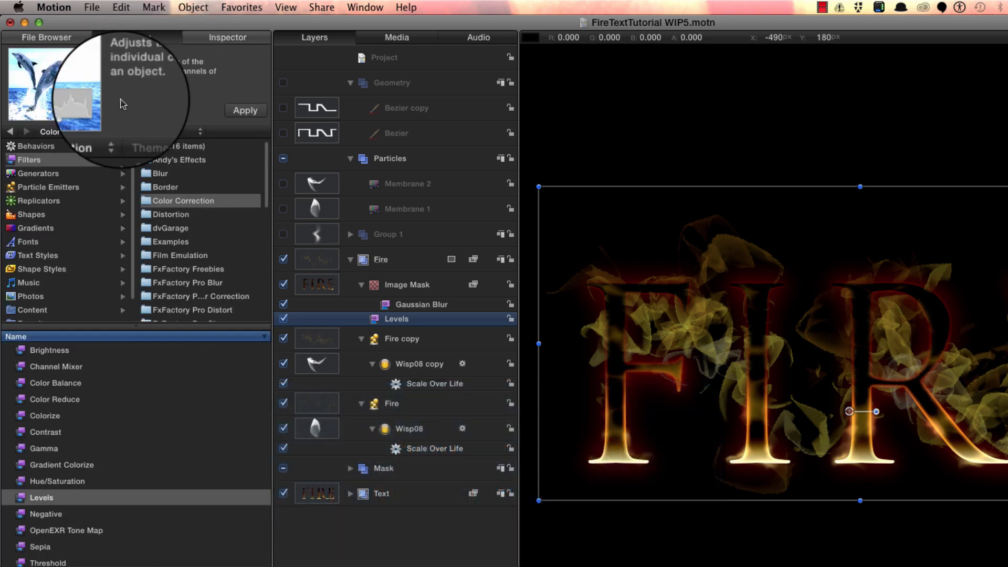
pyautogui.click(160, 173)
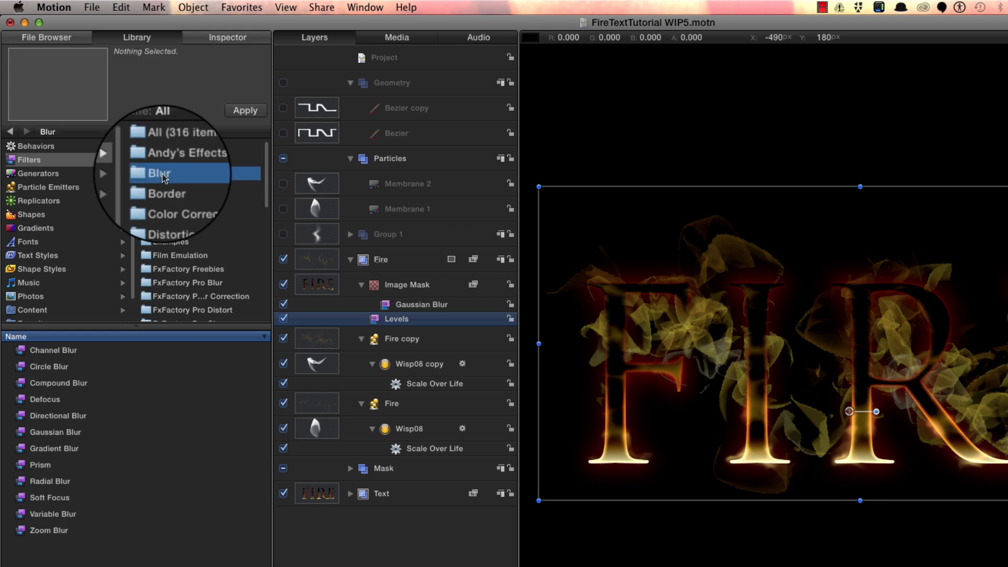
pyautogui.click(53, 415)
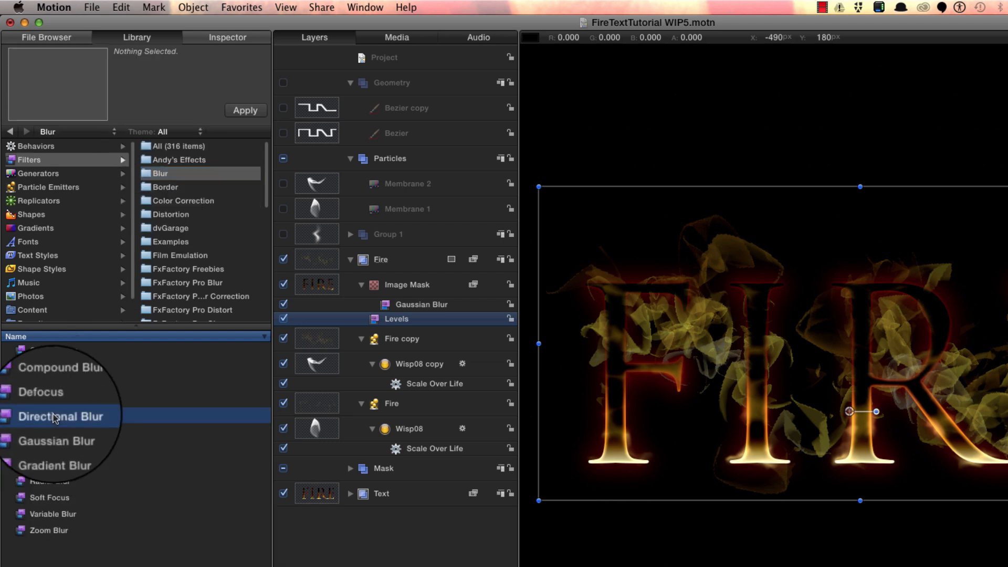
pyautogui.click(249, 111)
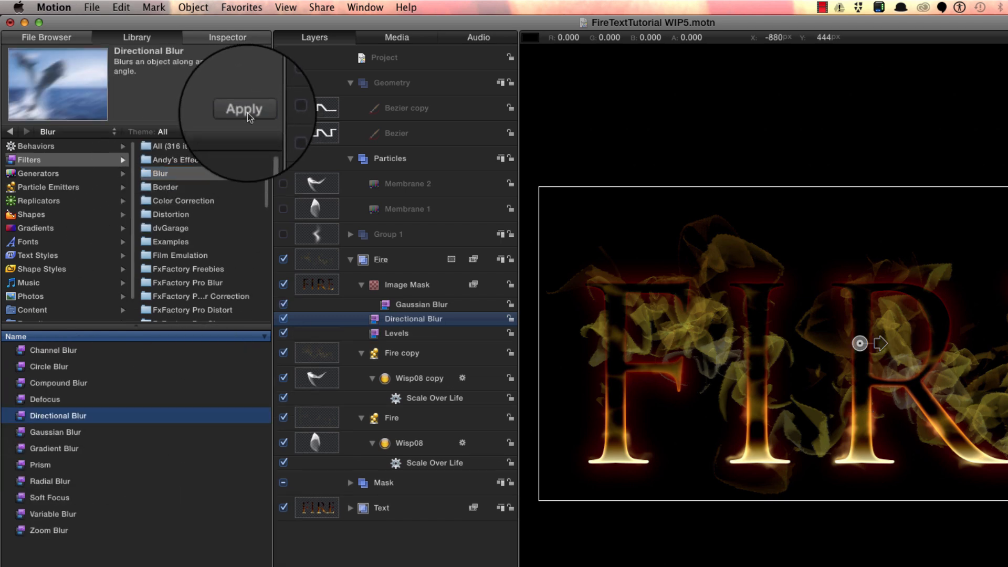
# Set the Directional Blur amount to 15 and its angle to 90°
pyautogui.click(229, 39)
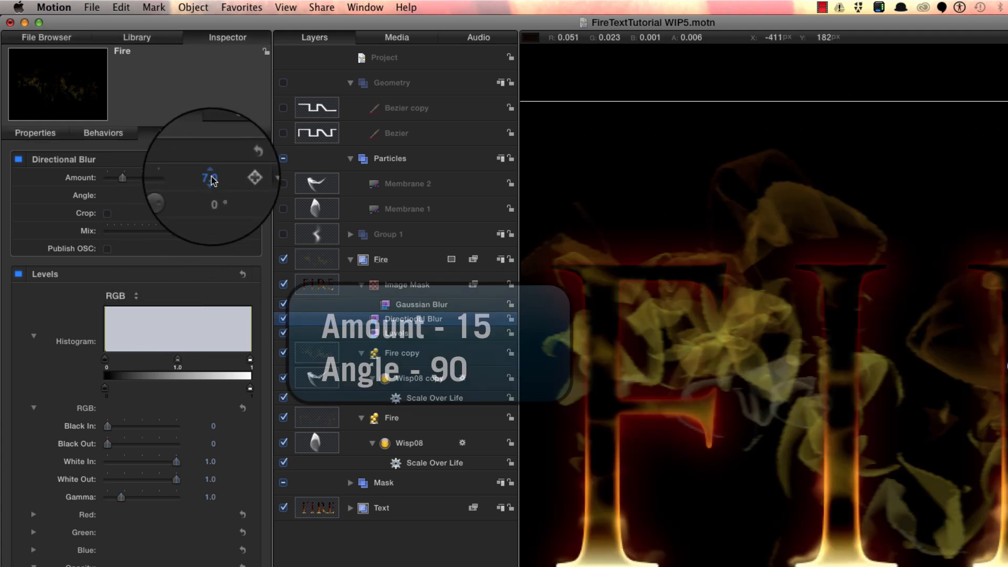
pyautogui.click(212, 178)
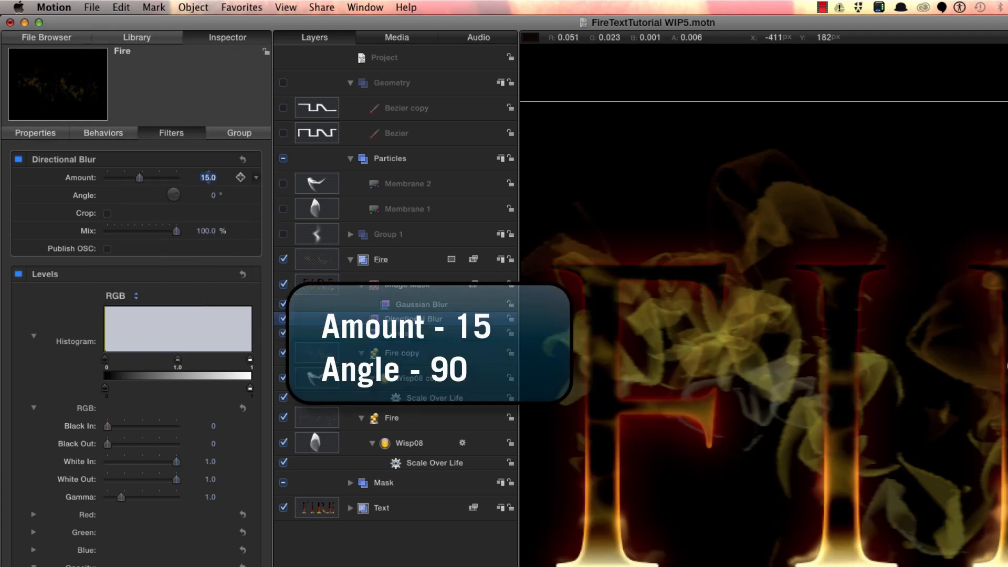
pyautogui.click(205, 195)
pyautogui.write('90')
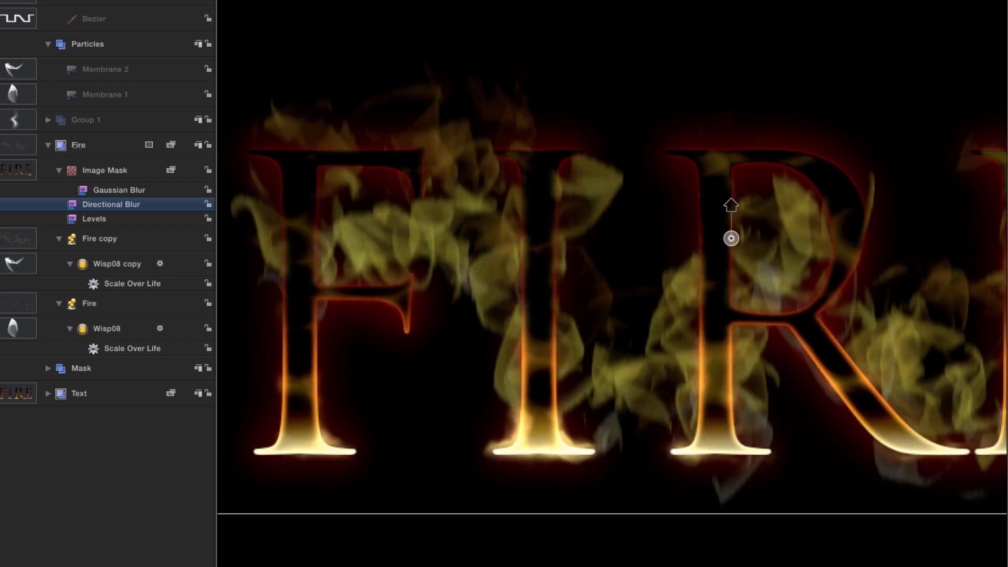
# Play back the blurred fire animation and review it with the whole canvas in view
pyautogui.press('space')
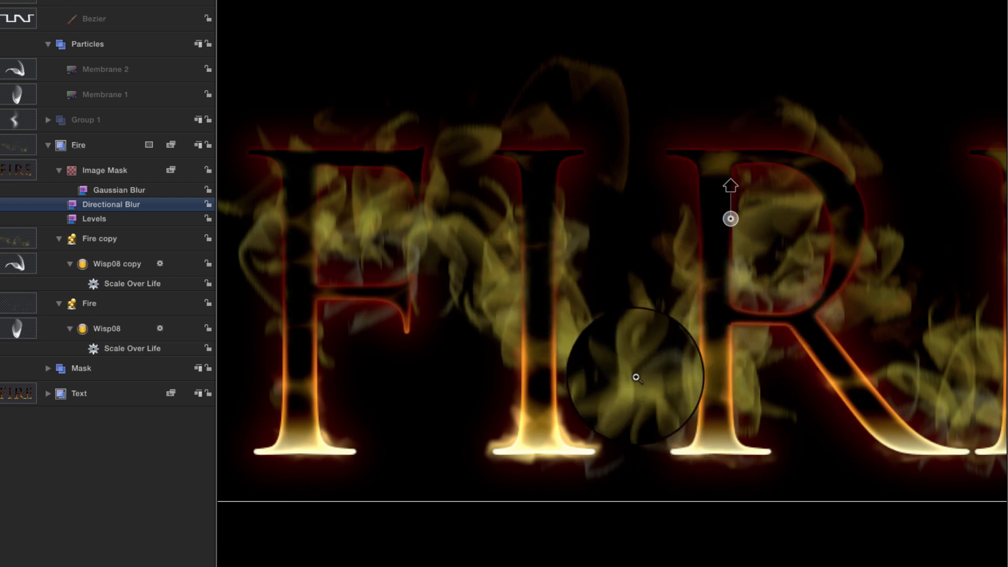
pyautogui.hotkey('shift', 'z')
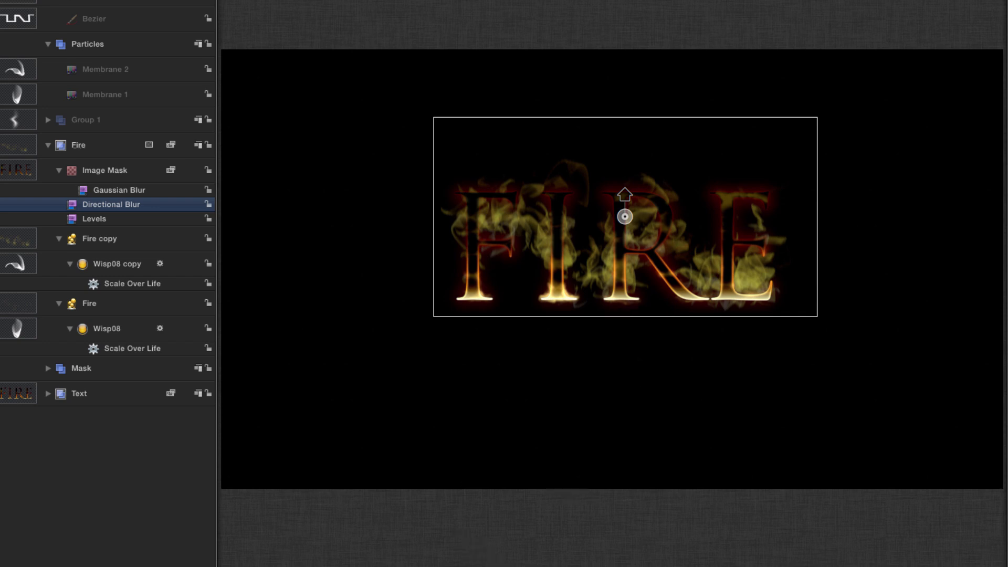
pyautogui.click(21, 566)
pyautogui.click(37, 540)
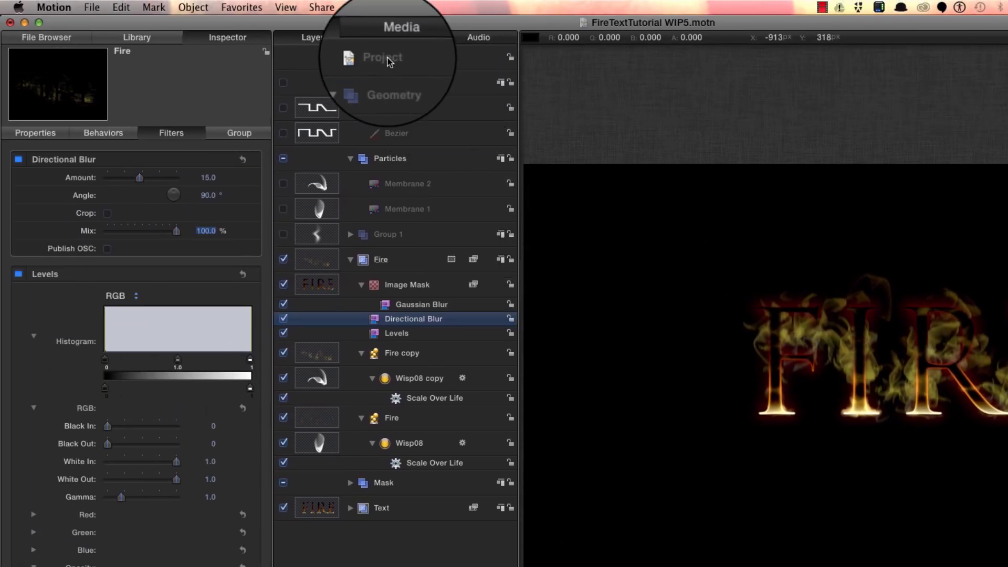
# Create a new group at the top of the project's layers and name it Hotspots
pyautogui.click(387, 59)
pyautogui.press('super+shift+n')
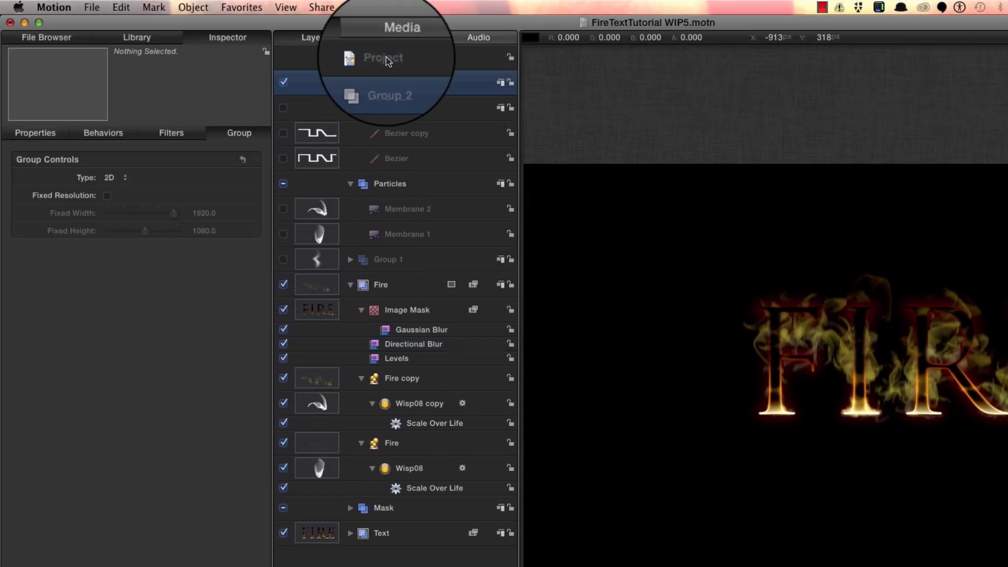
pyautogui.doubleClick(387, 83)
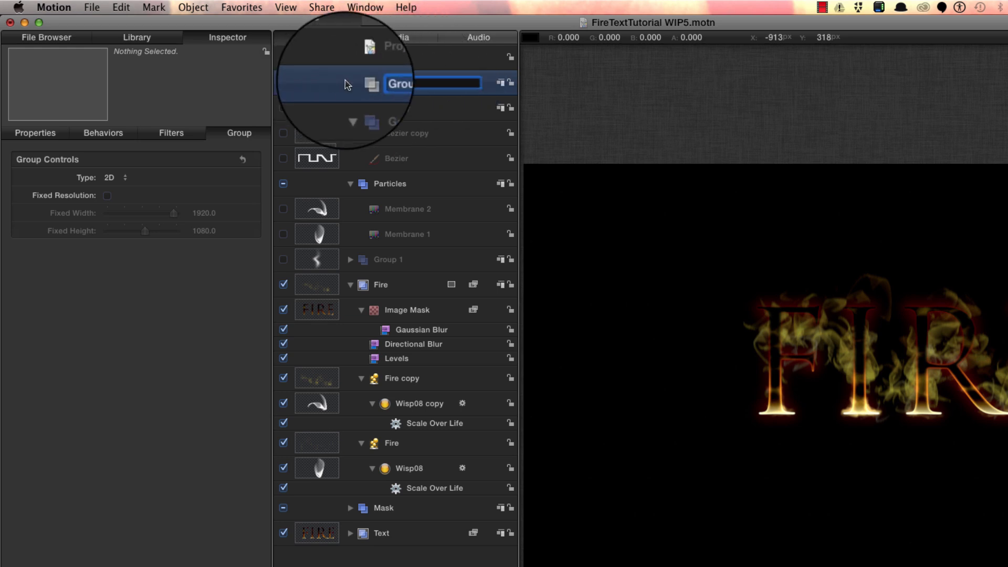
pyautogui.write('H')
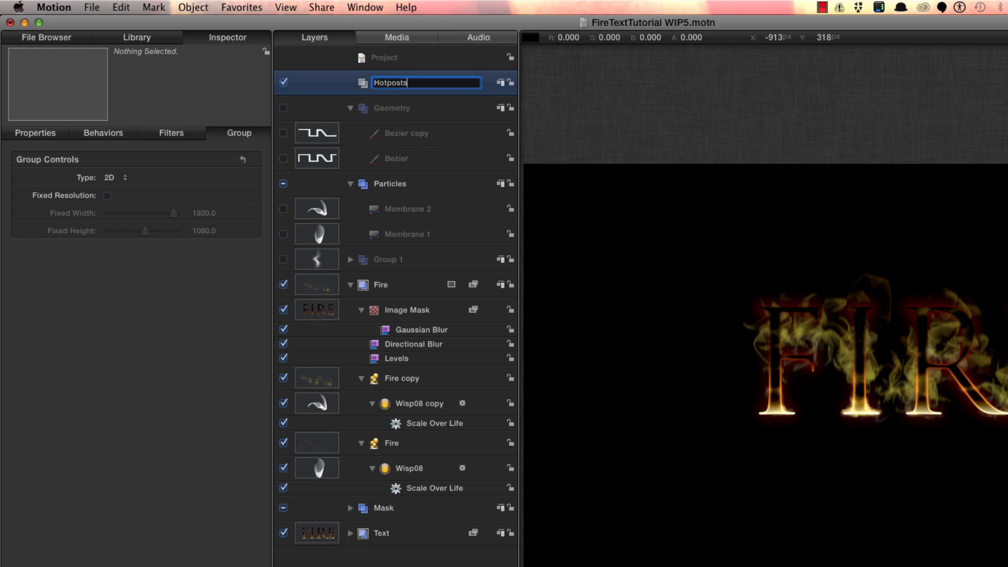
pyautogui.write('otposts')
pyautogui.press('Return')
# Set the Hotspots group's blend mode to Screen
pyautogui.click(43, 137)
pyautogui.click(123, 363)
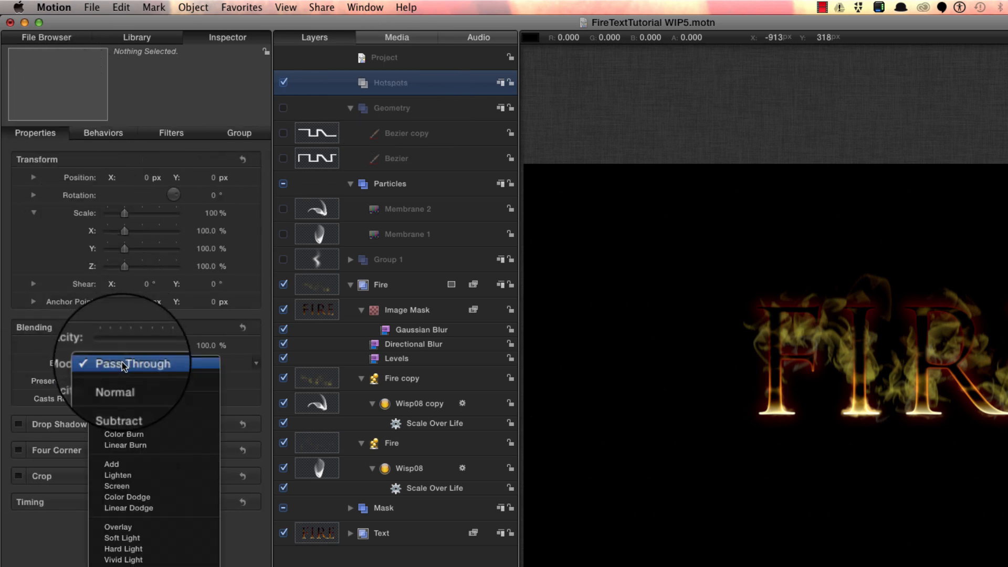
pyautogui.click(129, 486)
# Add a Cellular generator to the Hotspots group
pyautogui.click(138, 38)
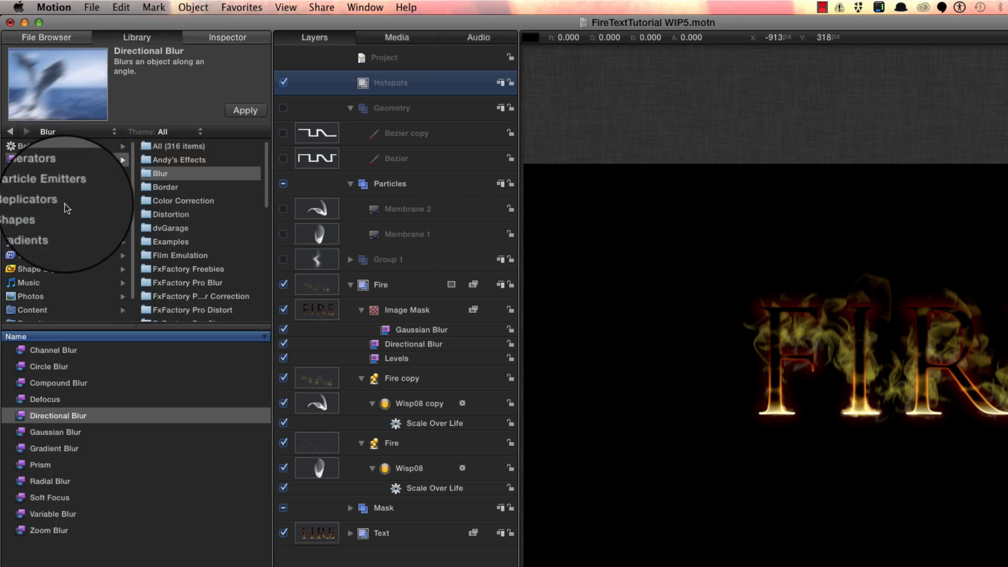
pyautogui.click(51, 176)
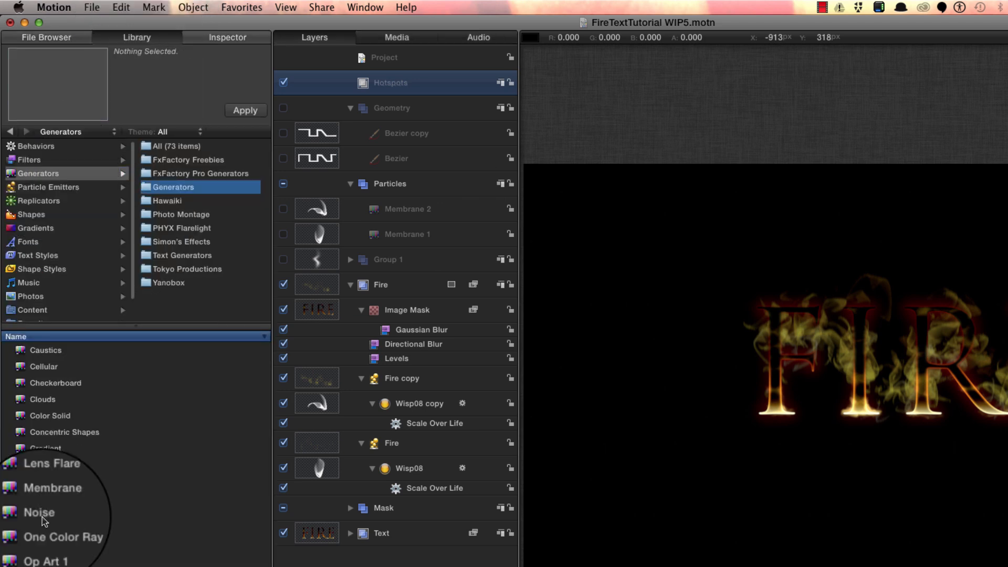
pyautogui.click(42, 367)
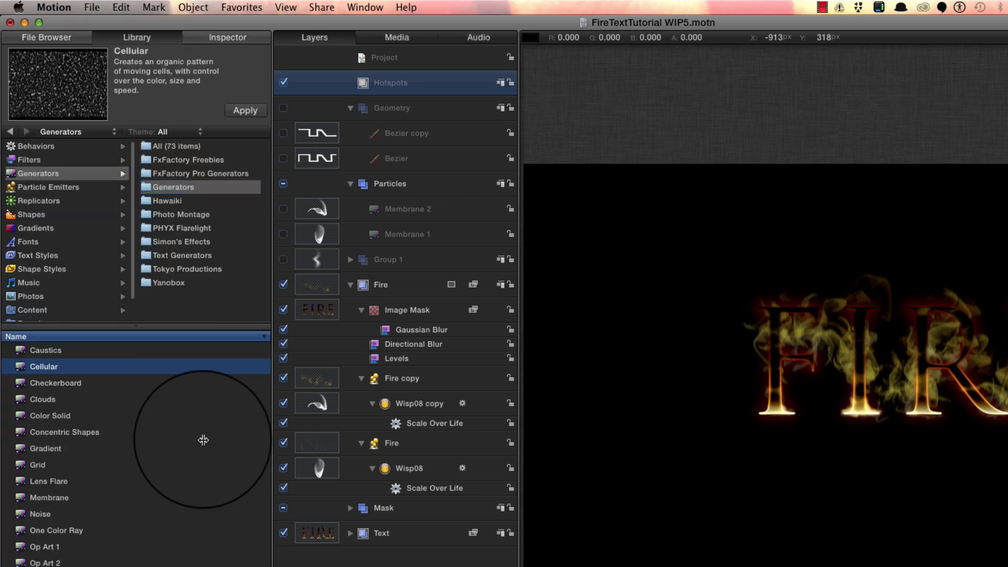
pyautogui.click(245, 110)
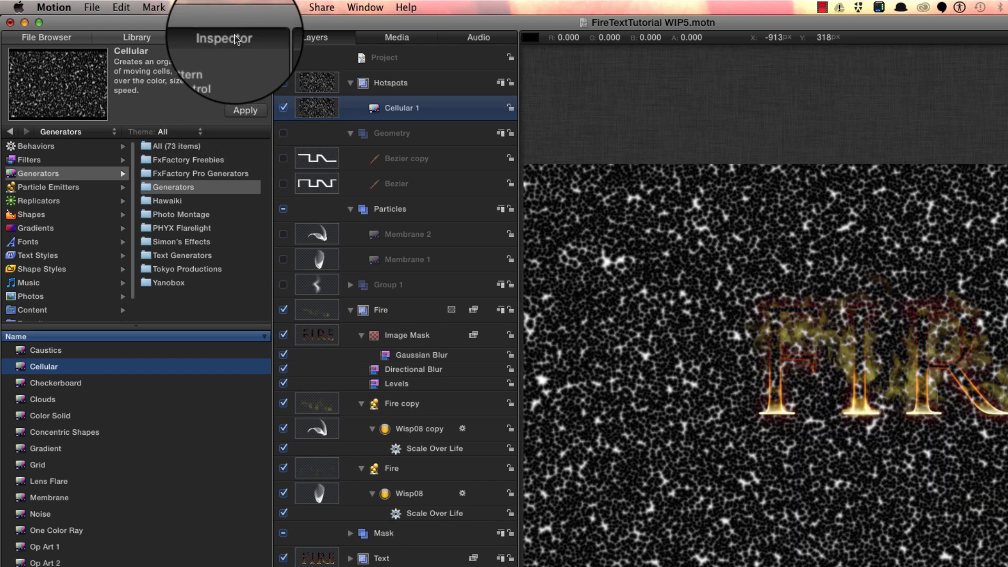
# Set the Cellular generator's size to 12 and its speed to 2.0
pyautogui.click(236, 39)
pyautogui.click(212, 231)
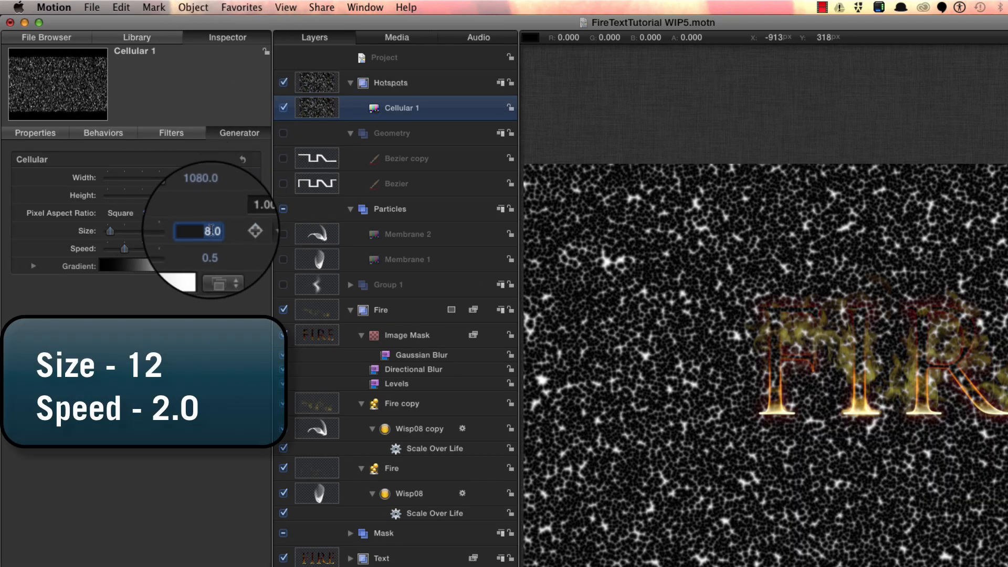
pyautogui.write('12')
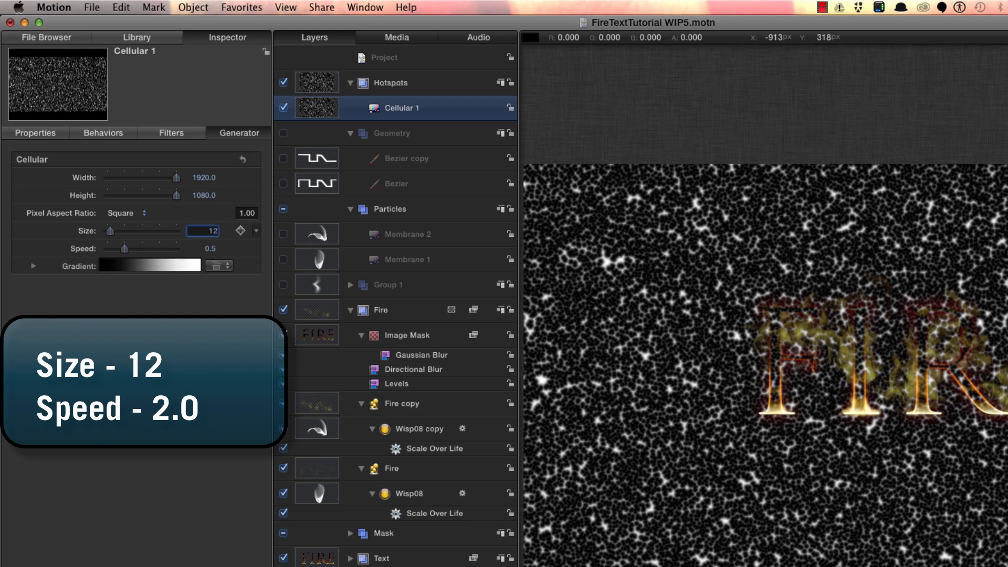
pyautogui.press('Tab')
pyautogui.write('2')
pyautogui.press('Return')
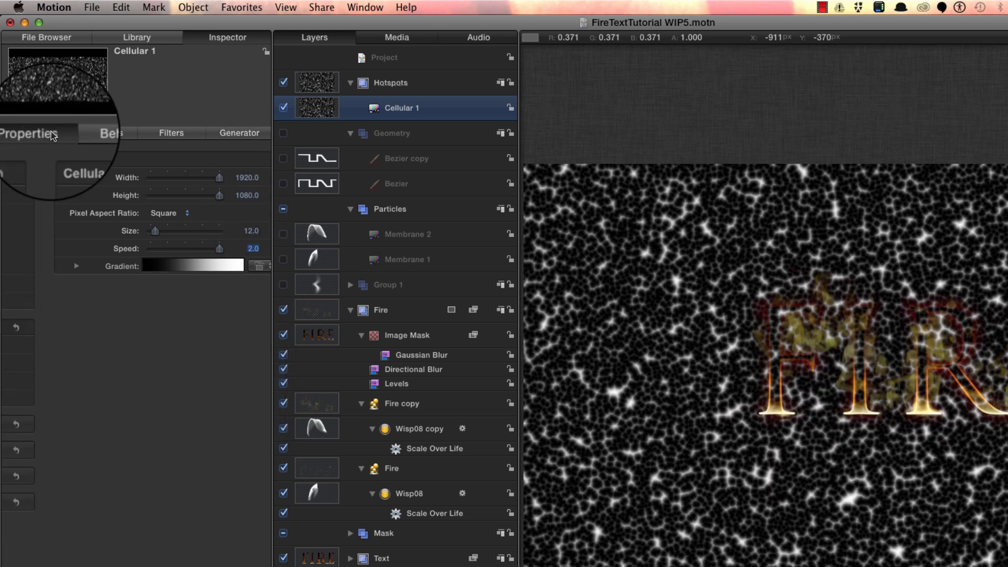
# Stretch the Cellular generator vertically by setting its Y scale to 150%
pyautogui.click(35, 133)
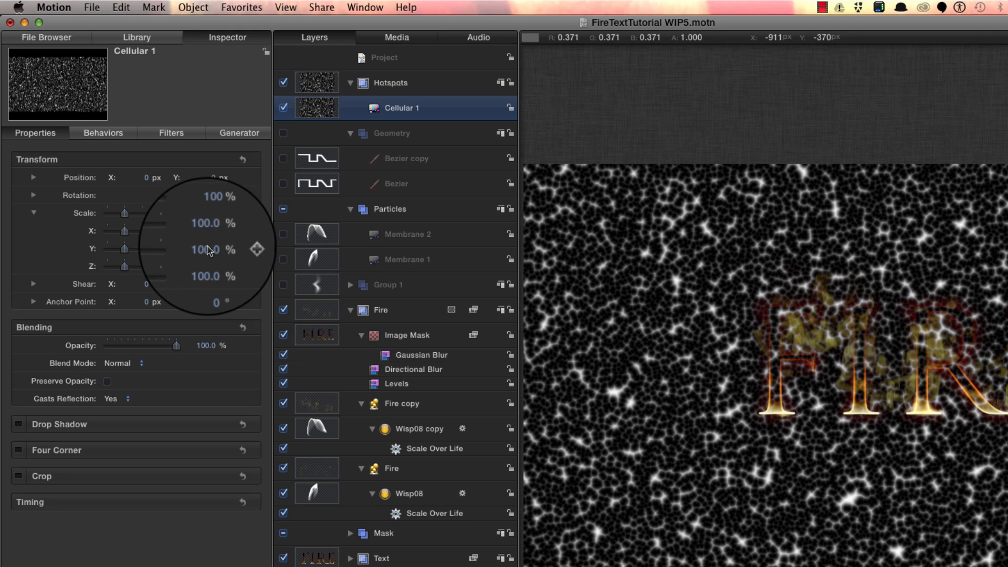
pyautogui.write('150')
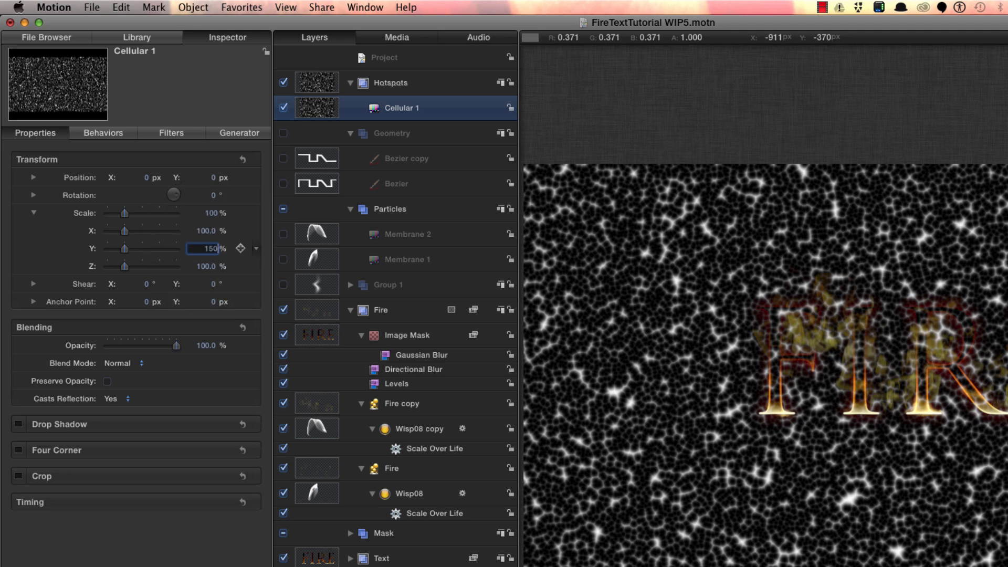
pyautogui.press('Return')
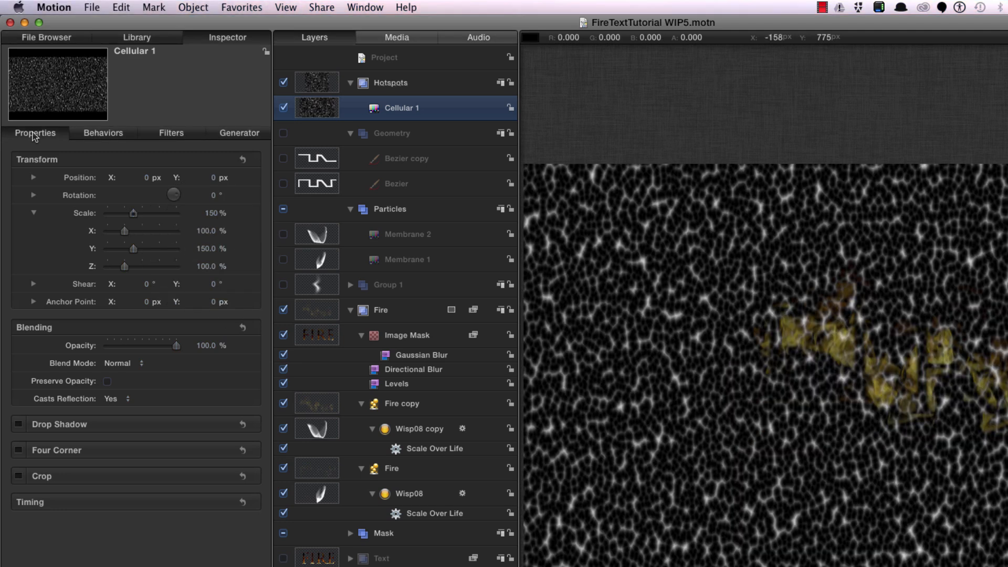
# Recolor the Cellular gradient's black tag to Red 1.0, Green 0.6, Blue 0, and move it to the gradient's midpoint
pyautogui.click(238, 133)
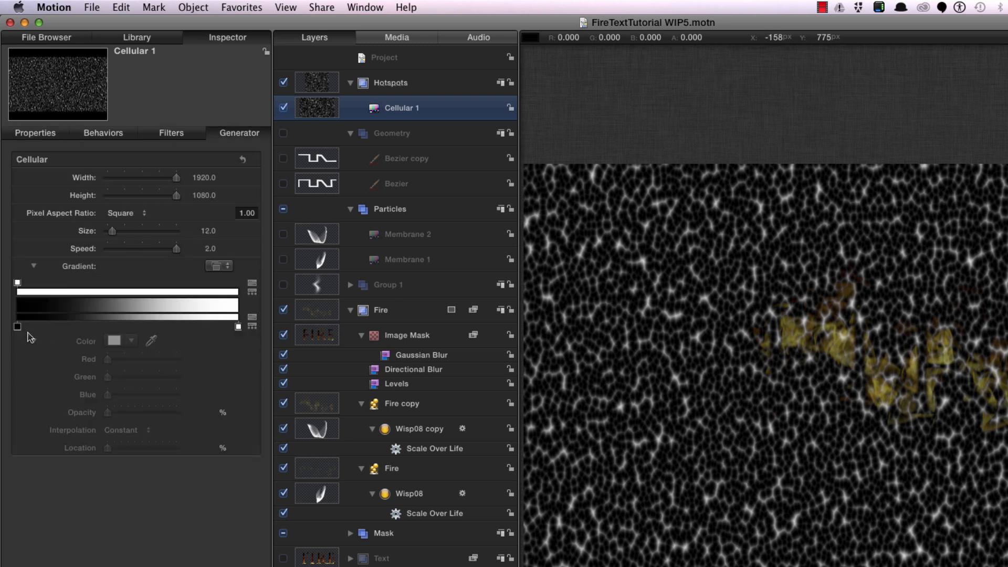
pyautogui.click(17, 327)
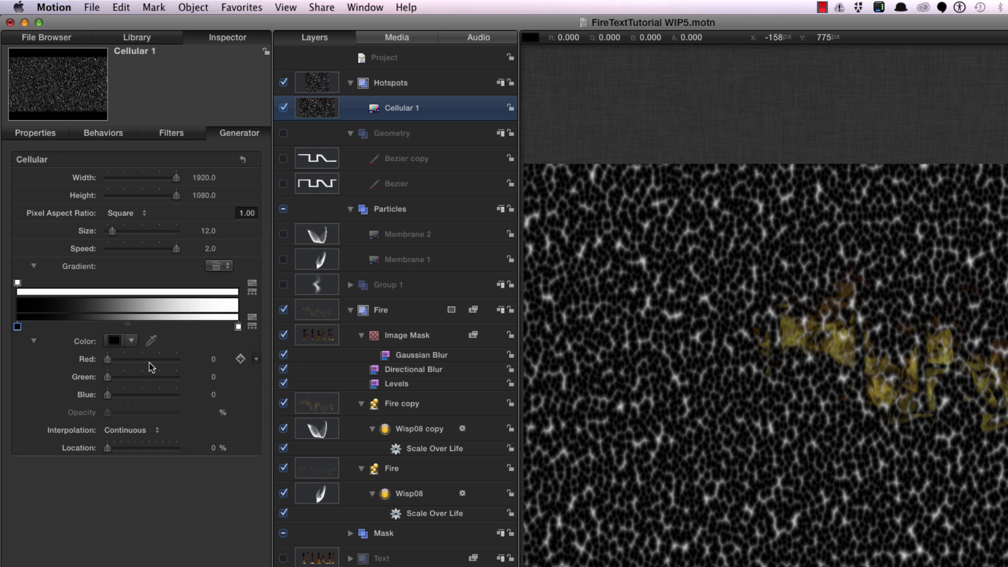
pyautogui.click(213, 360)
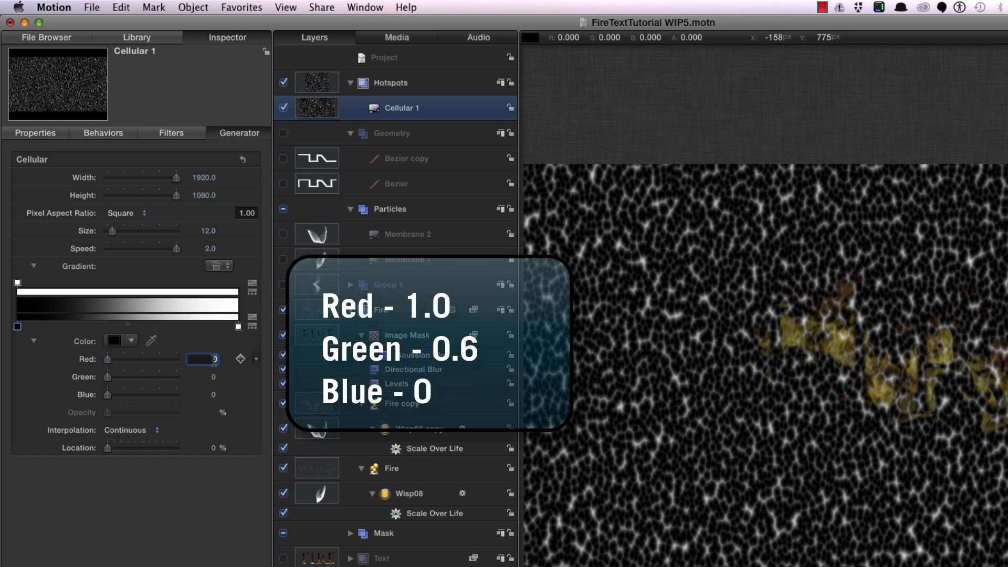
pyautogui.write('1')
pyautogui.press('Tab')
pyautogui.write('.6')
pyautogui.press('Tab')
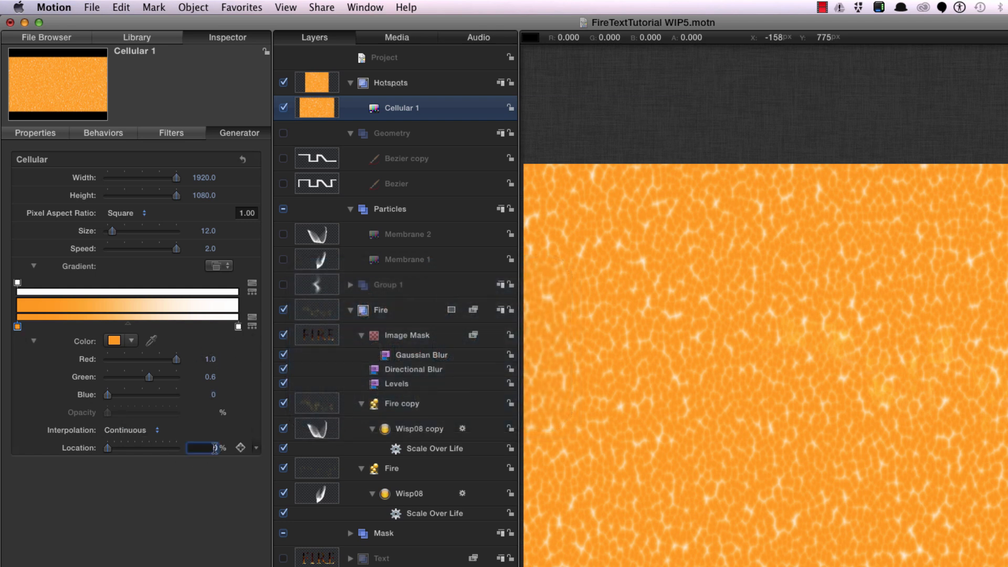
pyautogui.press('Return')
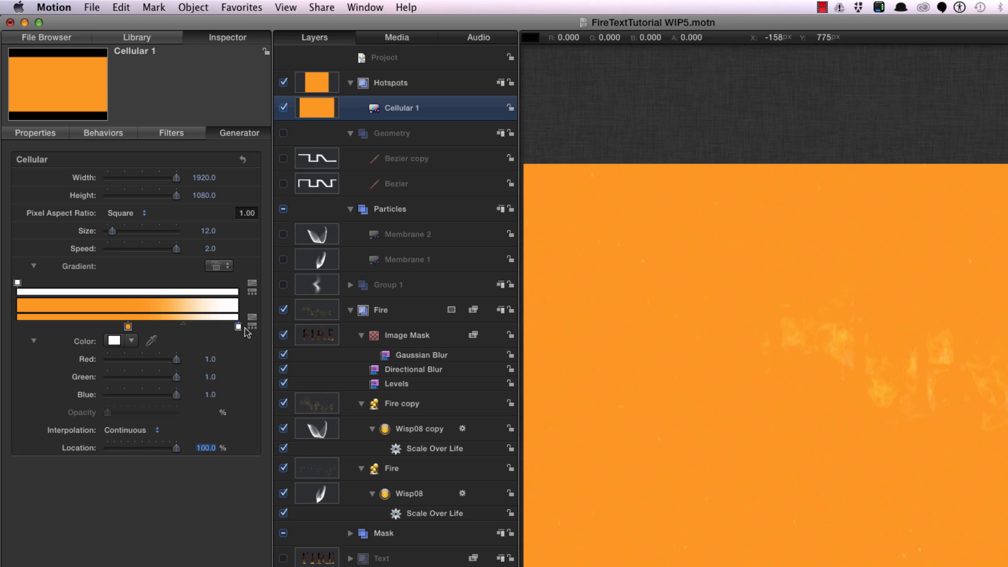
# Add an opacity tag at the Cellular gradient's white end and set the starting opacity tag to 0% opacity at location 20%
pyautogui.click(235, 292)
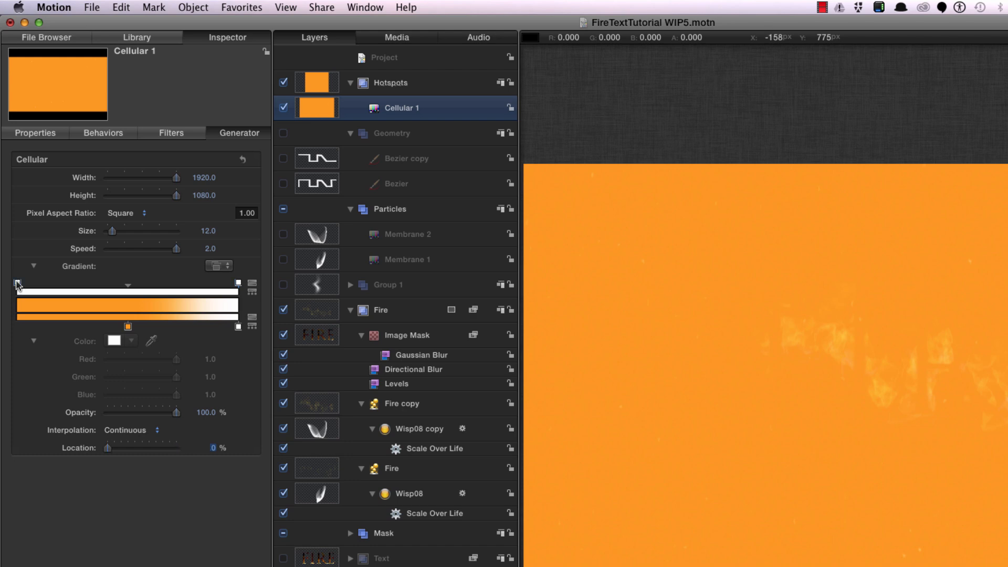
pyautogui.moveTo(177, 412); pyautogui.dragTo(31, 409)
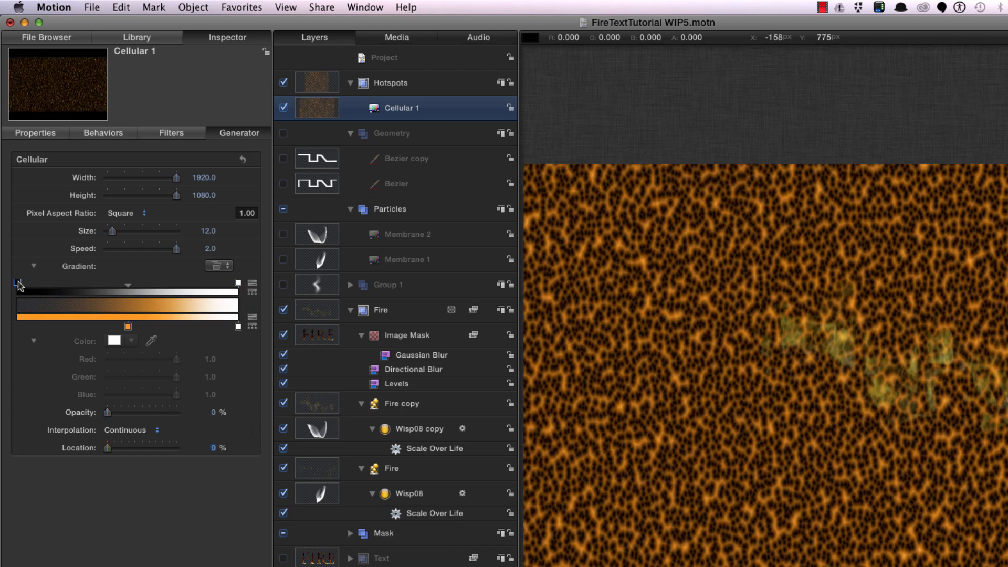
pyautogui.click(214, 449)
pyautogui.press('Return')
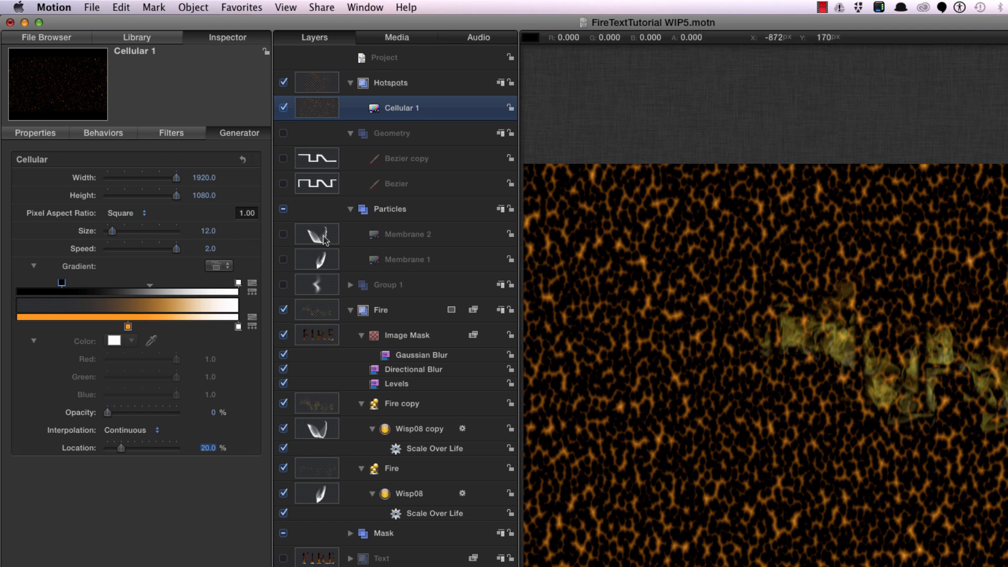
# Apply the Offset tiling filter to the Cellular generator and show its parameters
pyautogui.click(135, 39)
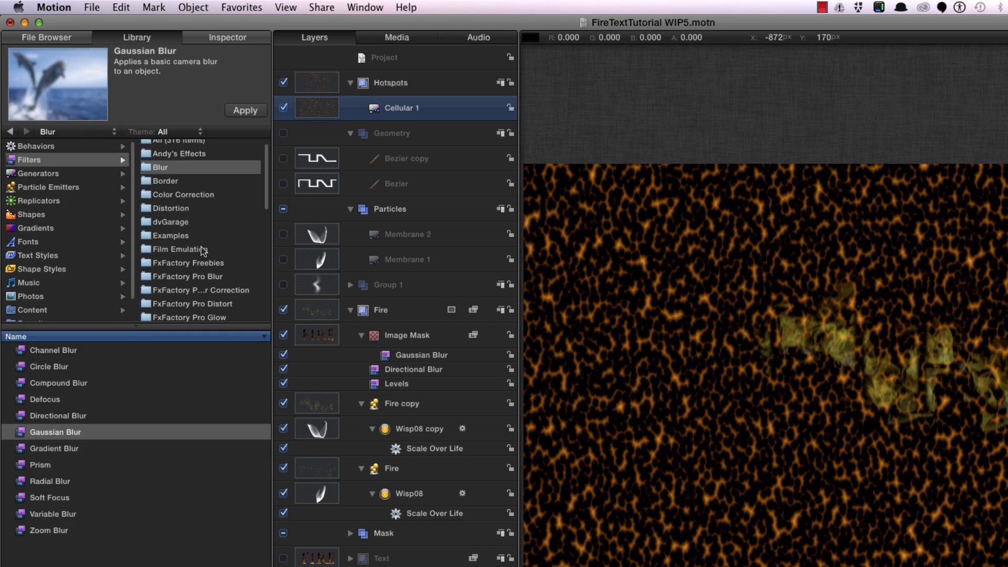
pyautogui.scroll(-10, 205, 252)
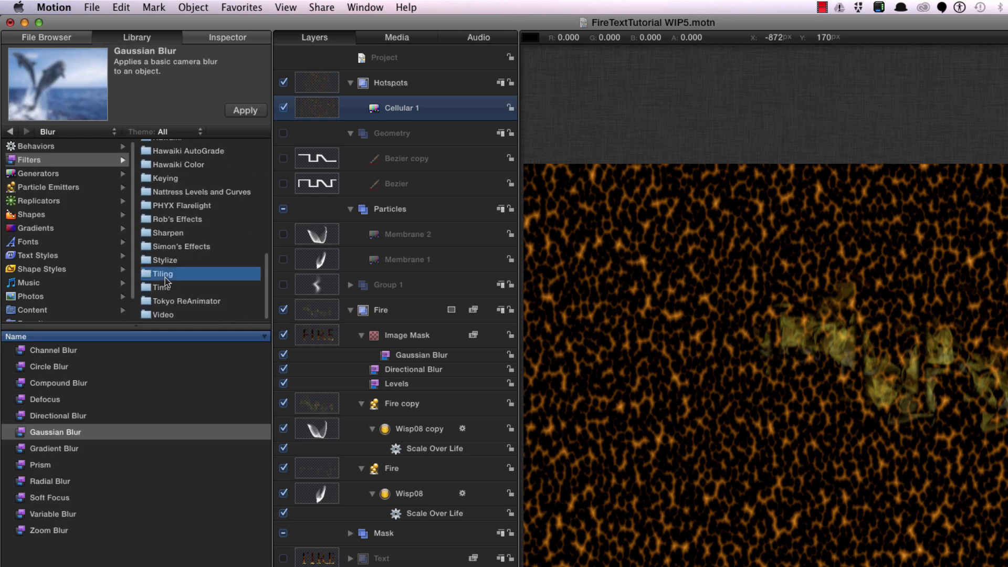
pyautogui.click(165, 274)
pyautogui.click(34, 387)
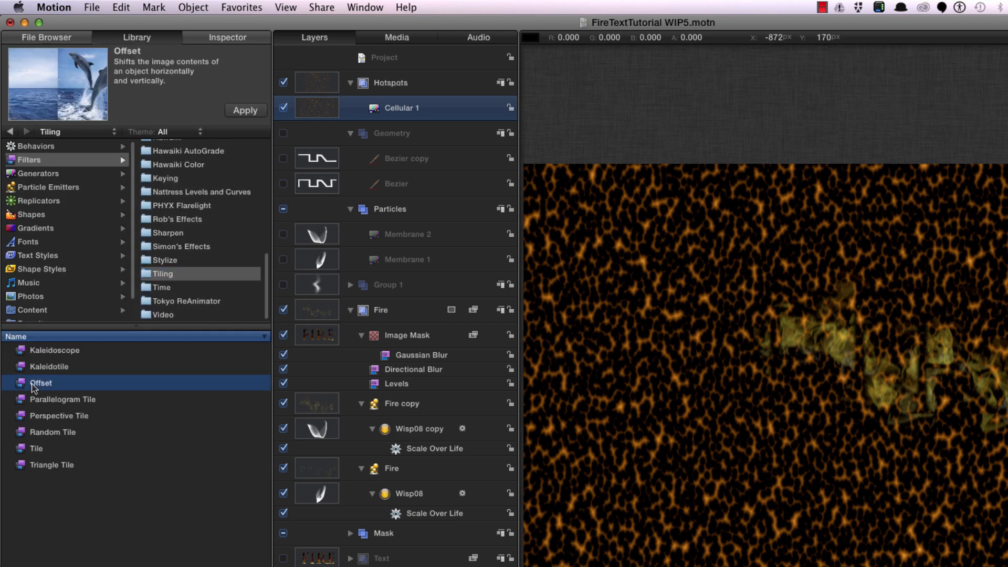
pyautogui.click(244, 111)
pyautogui.click(216, 38)
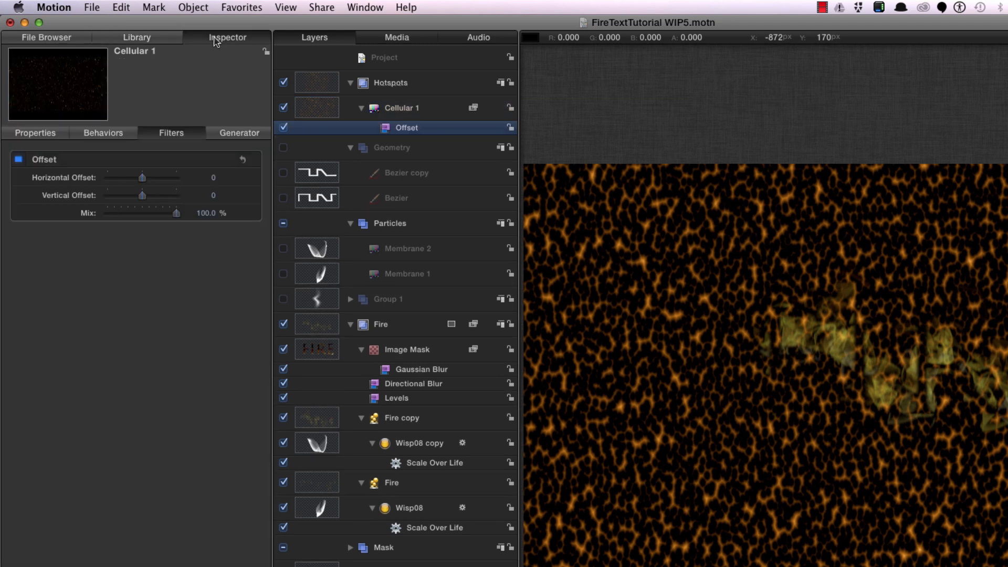
# Try shifting the cellular pattern with the Offset filter's Vertical Offset, and undo the shift
pyautogui.moveTo(142, 196)
pyautogui.mouseDown()
pyautogui.moveTo(133, 198)
pyautogui.moveTo(151, 199)
pyautogui.moveTo(140, 201)
pyautogui.mouseUp()
pyautogui.press('super+z')
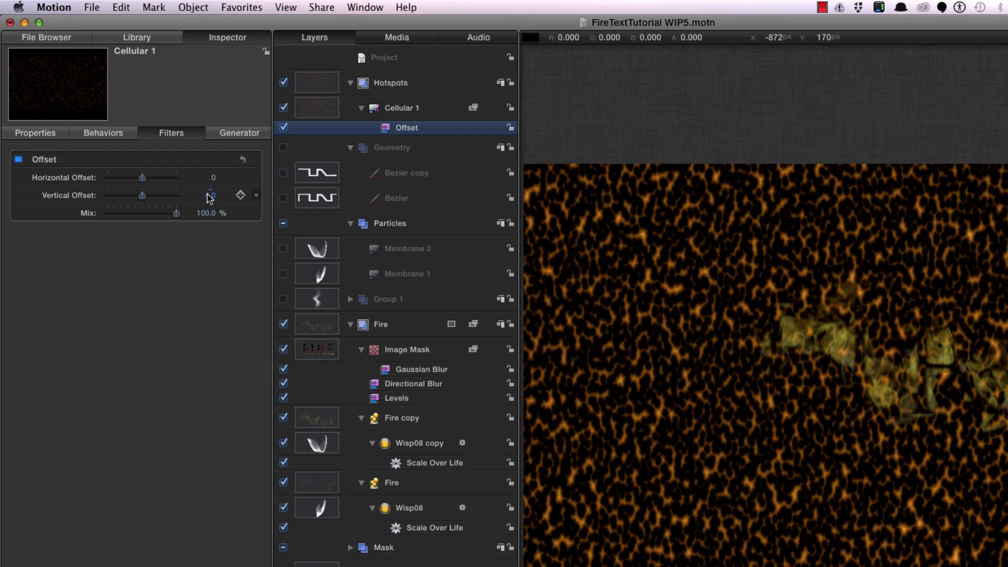
# Add a Ramp parameter behavior to the Offset filter's Vertical Offset and set its End Value to 175
pyautogui.rightClick(51, 195)
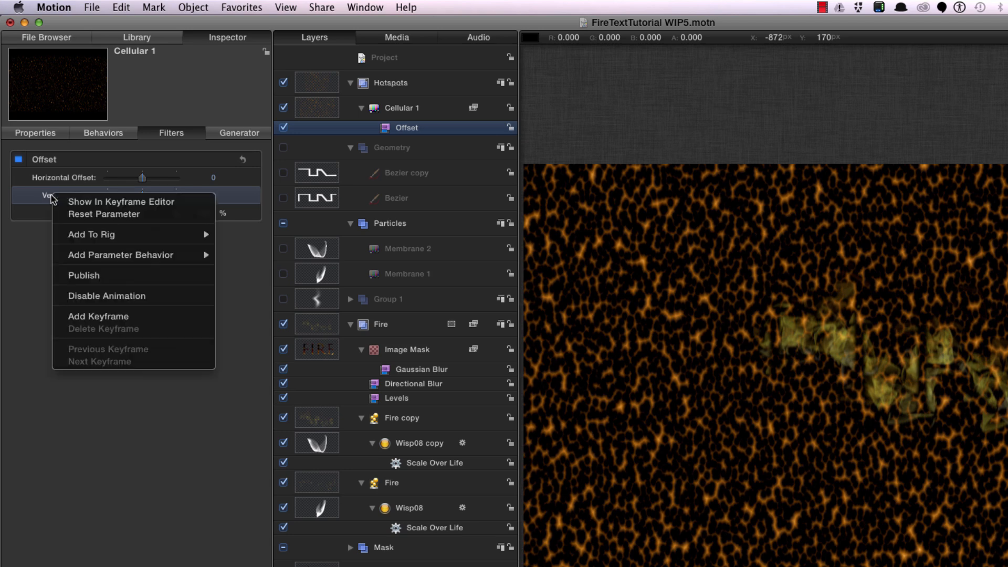
pyautogui.moveTo(100, 257)
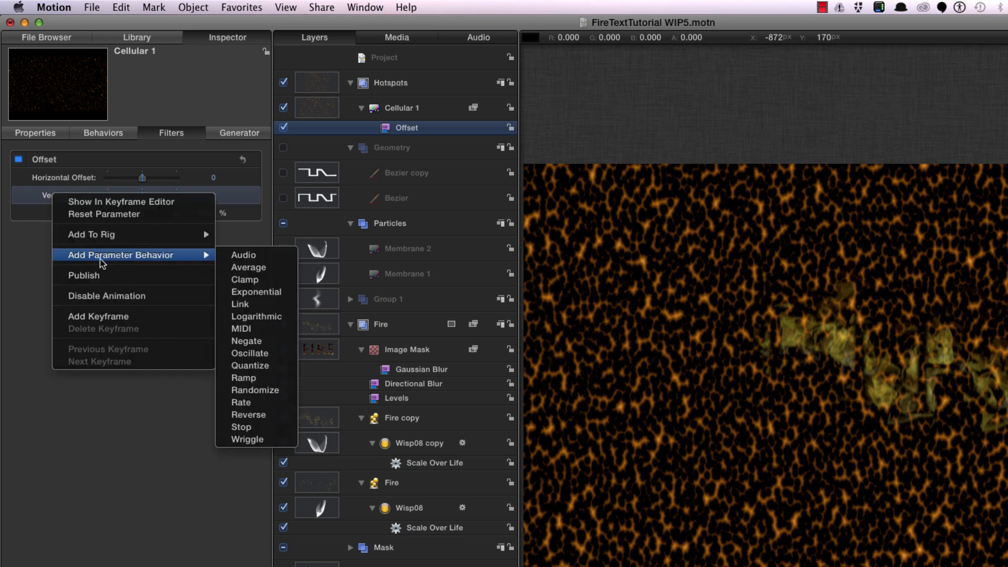
pyautogui.click(256, 377)
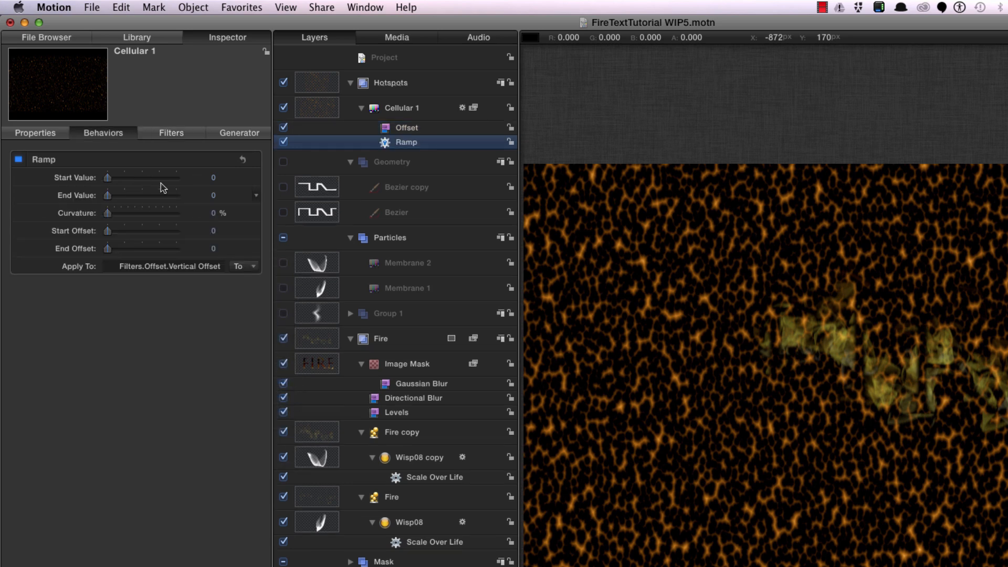
pyautogui.click(215, 199)
pyautogui.press('Return')
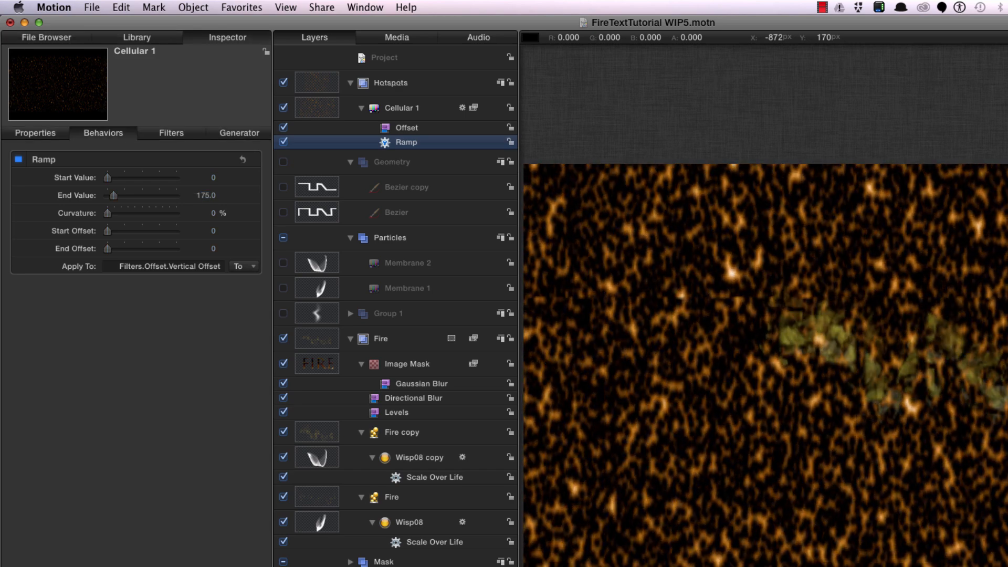
# Play back the ramped cellular pattern in close-up to check its movement over the text
pyautogui.moveTo(818, 367); pyautogui.dragTo(949, 463)
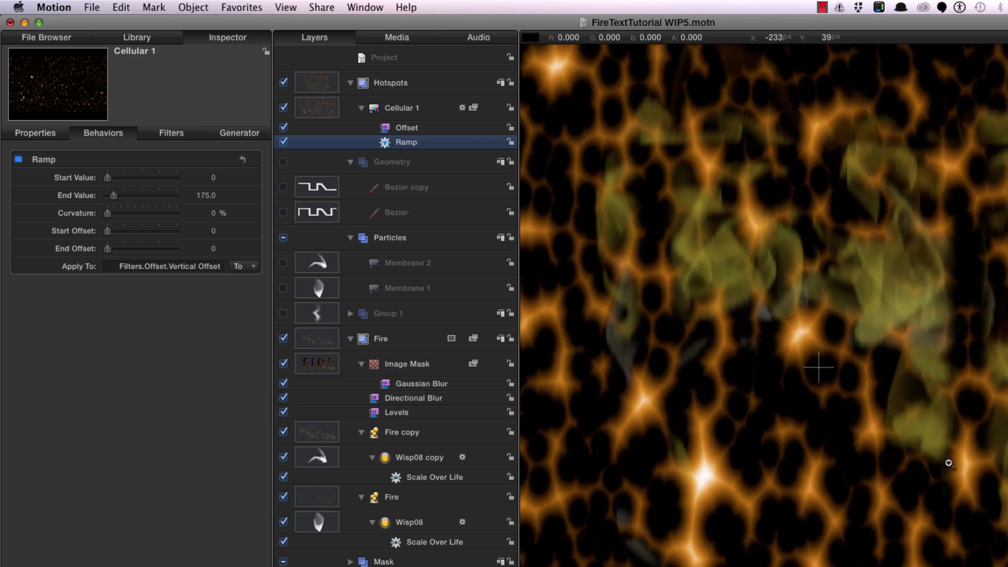
pyautogui.press('space')
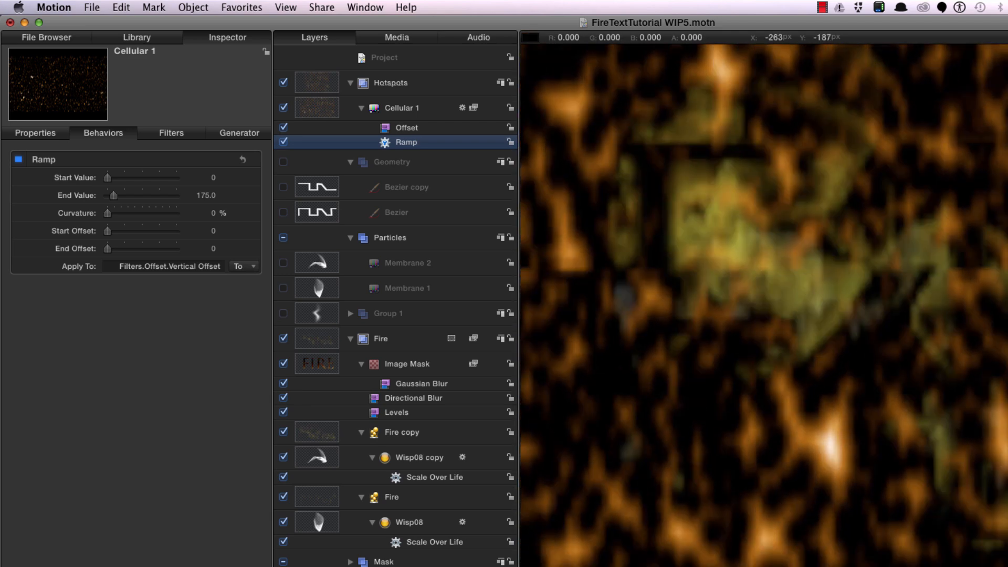
pyautogui.press('space')
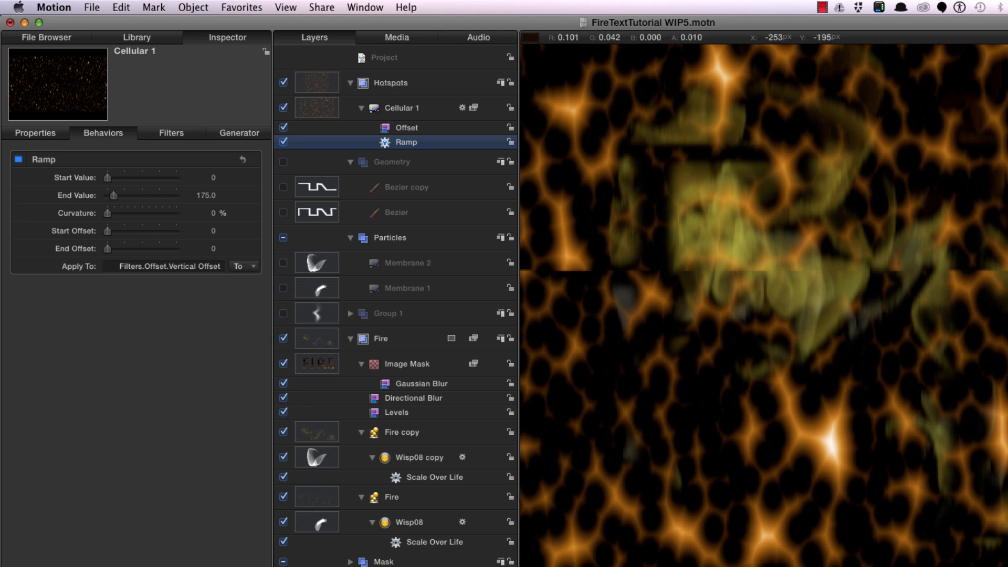
# Apply the Gaussian Blur filter to the Cellular 1 generator in the Hotspots group
pyautogui.click(135, 36)
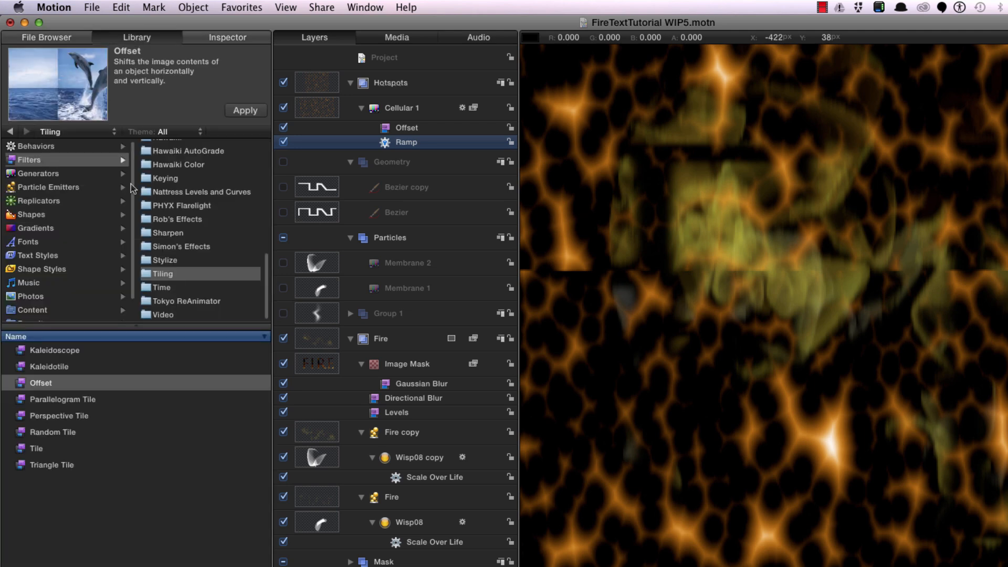
pyautogui.scroll(10, 177, 204)
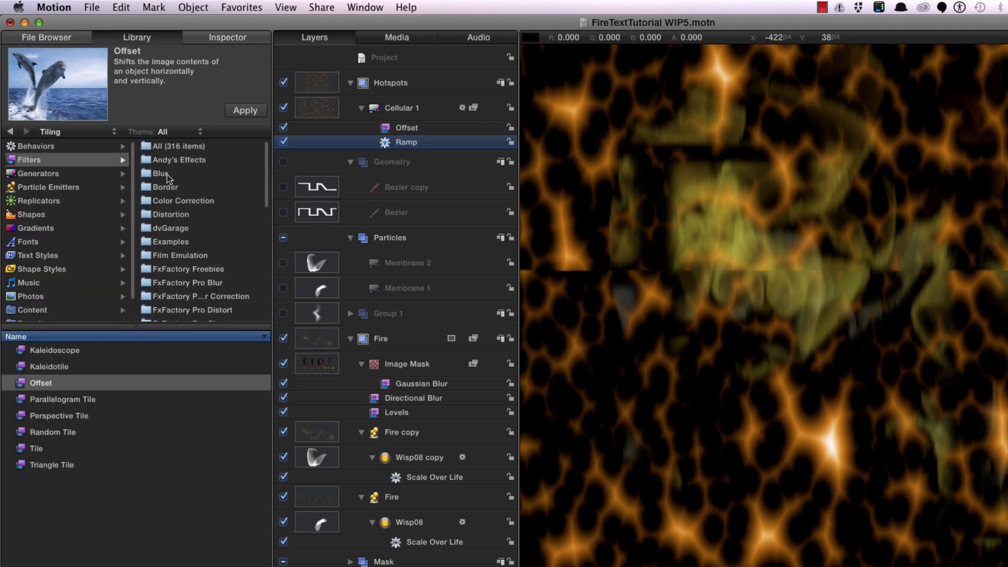
pyautogui.click(168, 176)
pyautogui.click(25, 435)
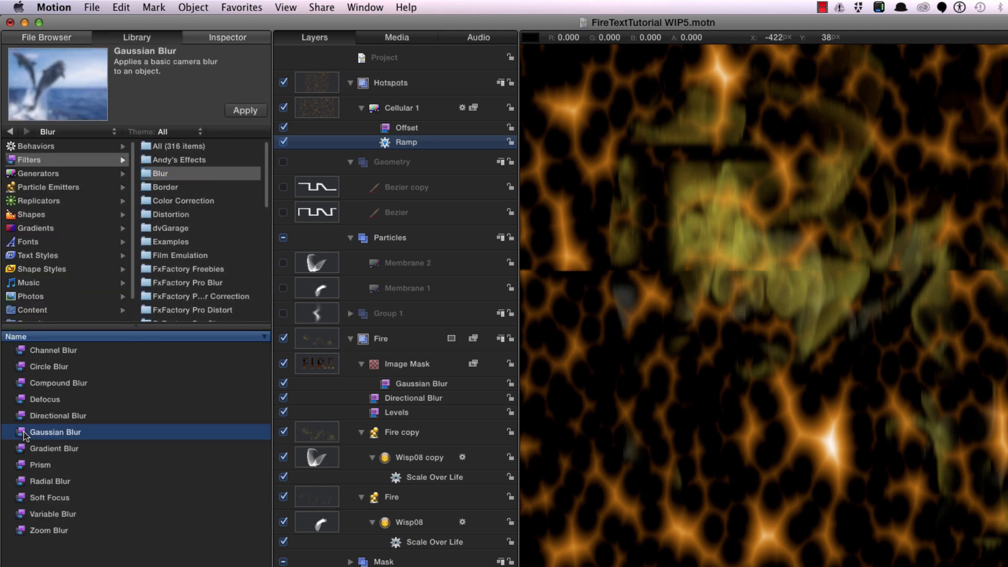
pyautogui.click(240, 110)
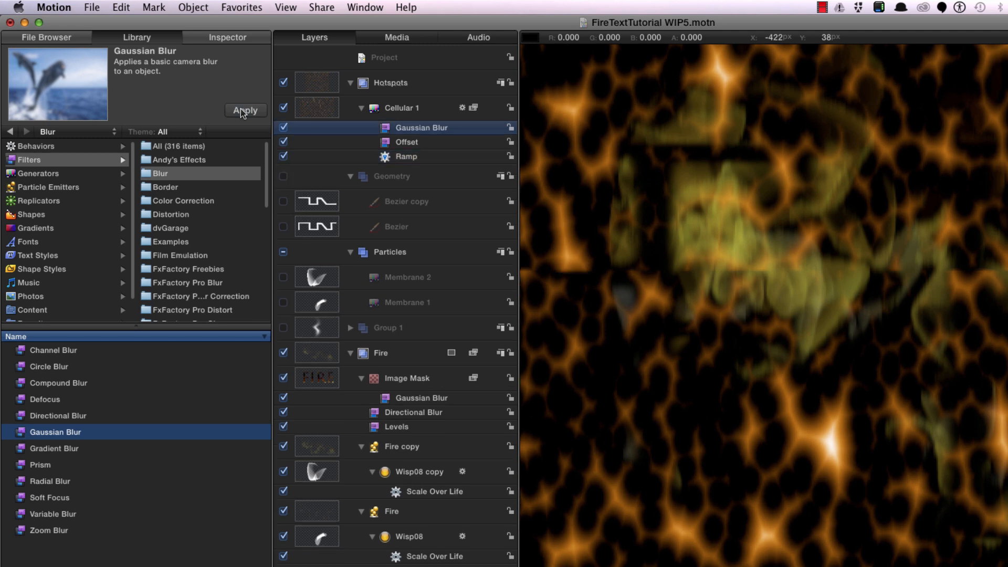
# Set the new Gaussian Blur's Amount to 20 and Horizontal to 0, and compare the pattern with the blur off and on
pyautogui.click(230, 37)
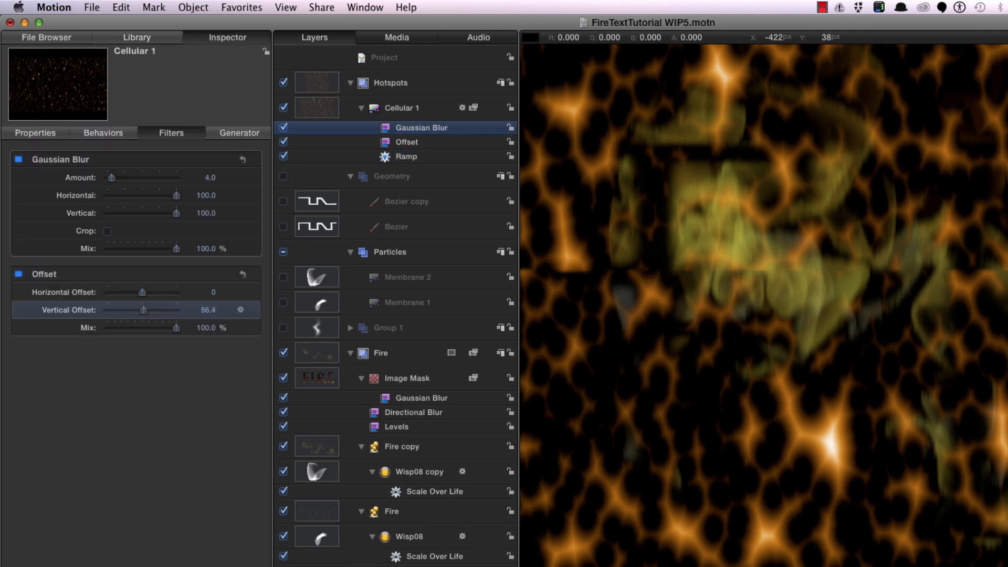
pyautogui.click(212, 178)
pyautogui.write('20')
pyautogui.press('Return')
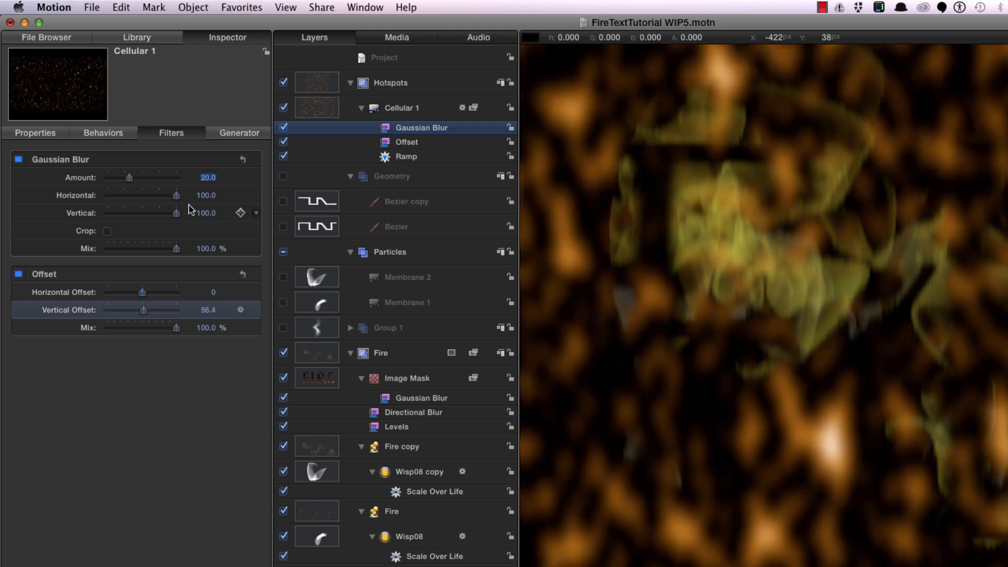
pyautogui.moveTo(176, 196); pyautogui.dragTo(9, 205)
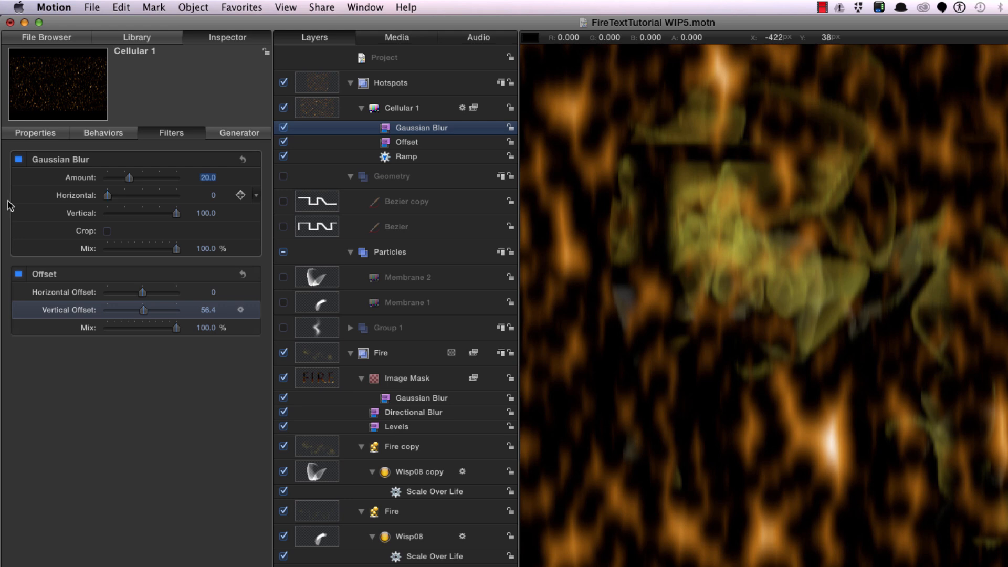
pyautogui.click(19, 159)
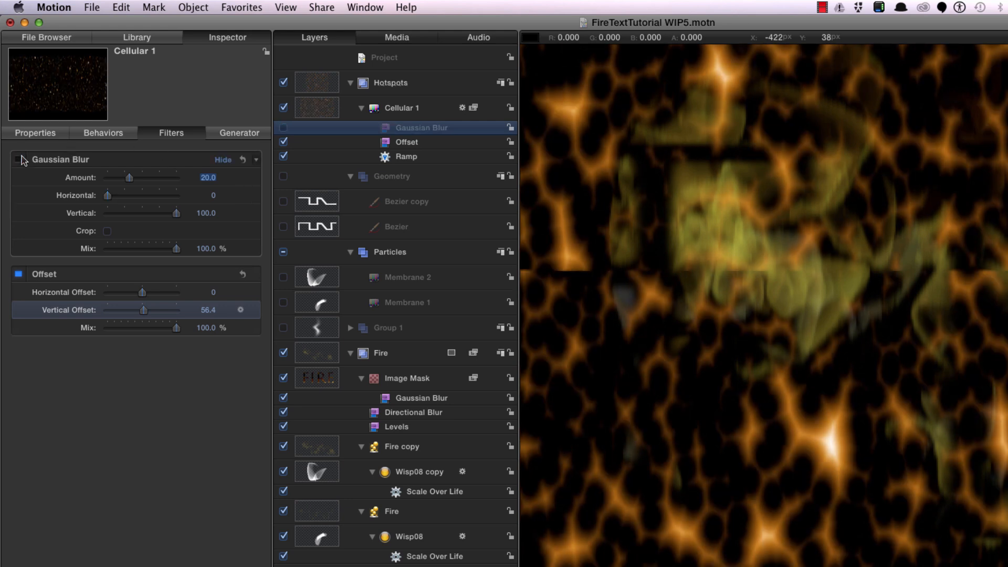
pyautogui.click(20, 159)
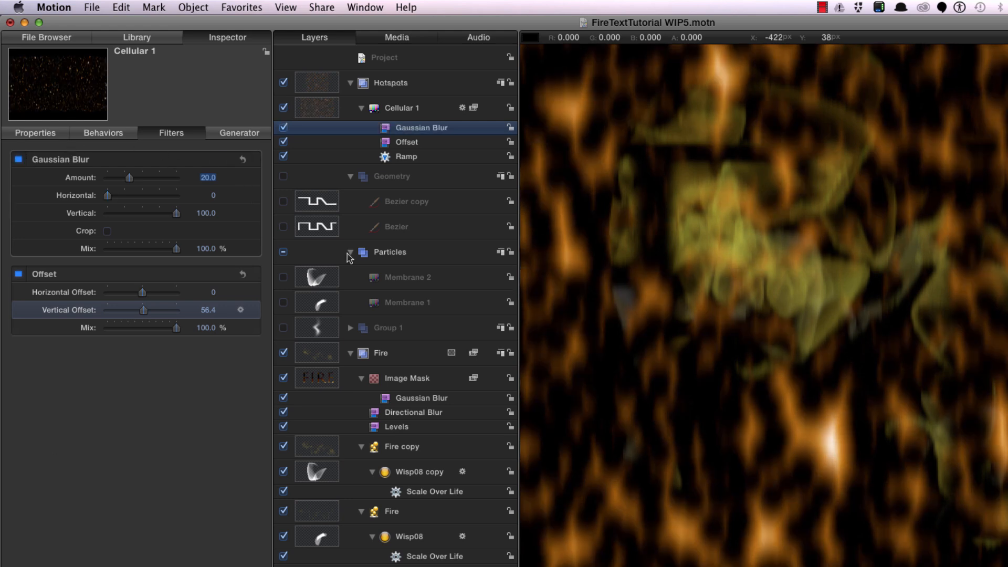
# Add an image mask to the Cellular 1 generator with the Text group as its mask source
pyautogui.click(324, 107)
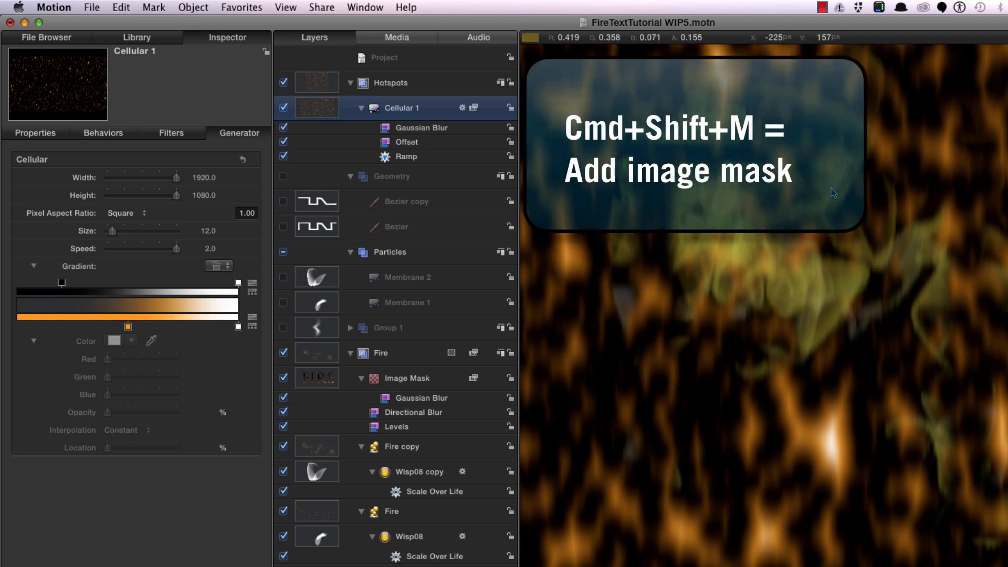
pyautogui.press('super+shift+m')
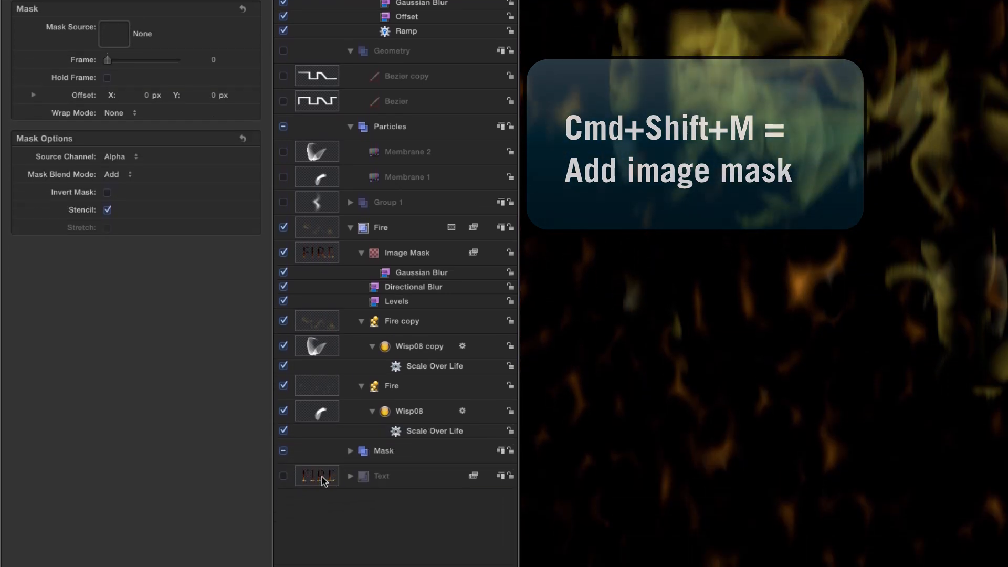
pyautogui.moveTo(322, 478); pyautogui.dragTo(112, 34)
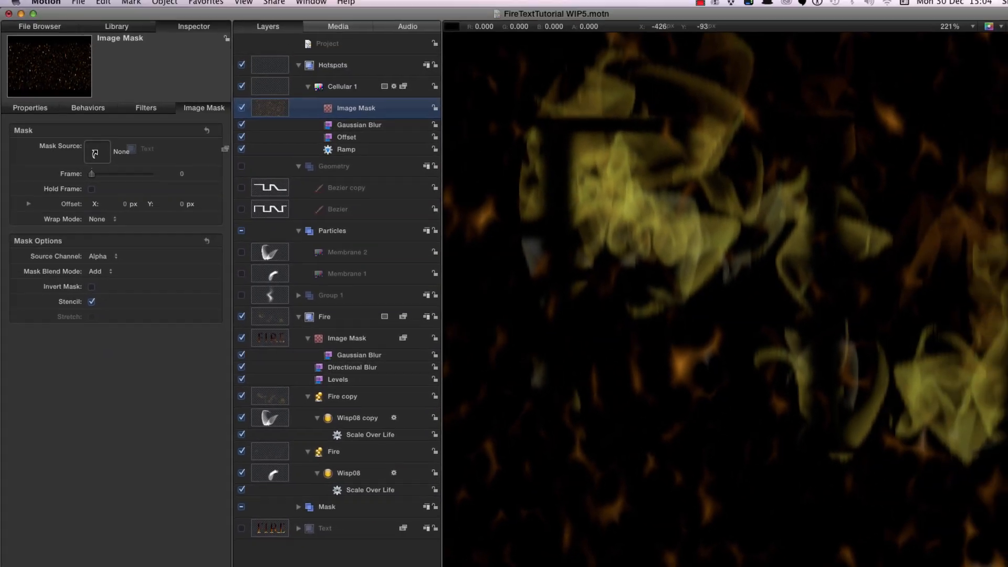
pyautogui.moveTo(95, 154); pyautogui.dragTo(95, 155)
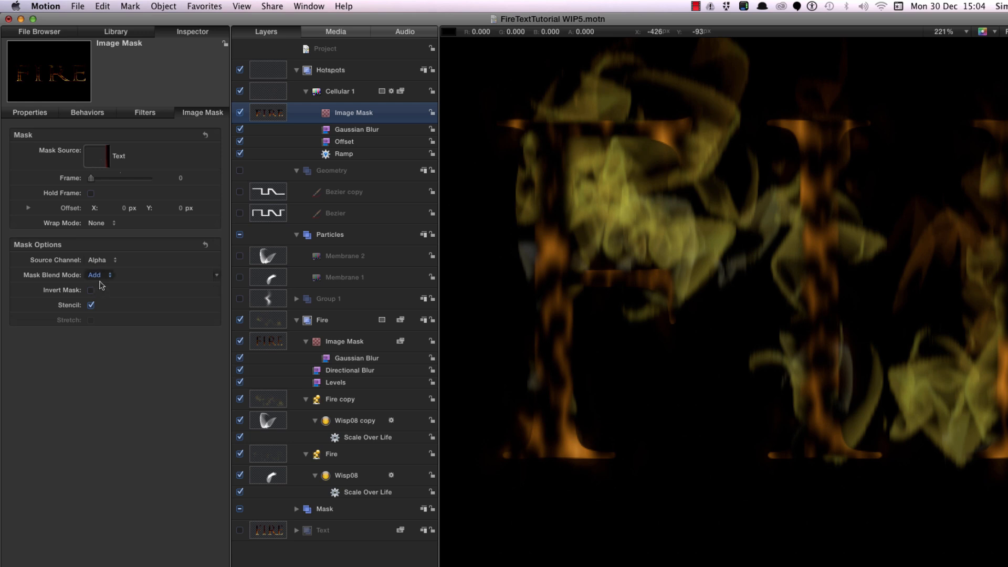
# Turn on the Text group's visibility and play back the masked hotspots inside the letters
pyautogui.click(240, 531)
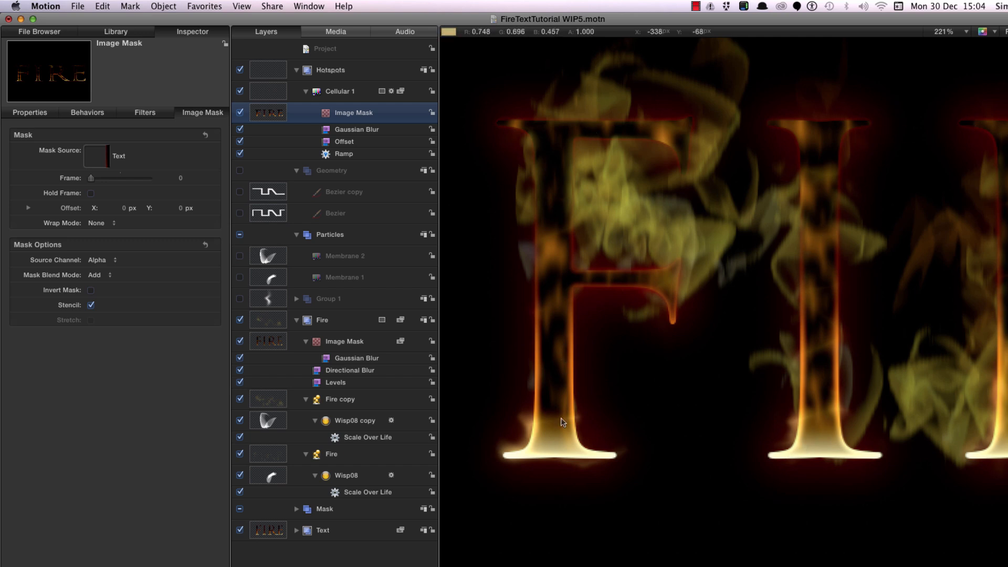
pyautogui.press('space')
pyautogui.press('space')
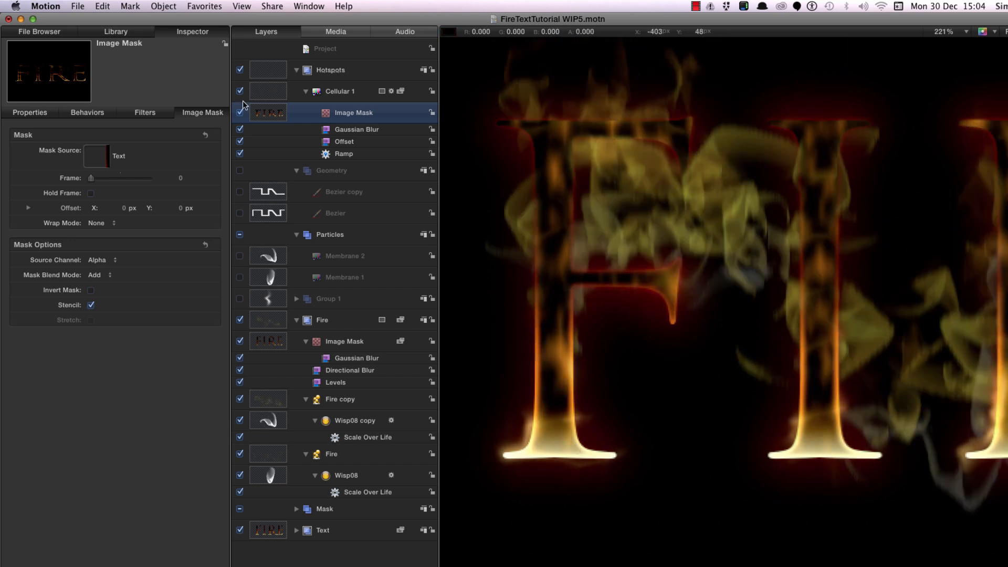
# Apply the Crystallize stylize filter to the Cellular generator's image mask
pyautogui.click(118, 31)
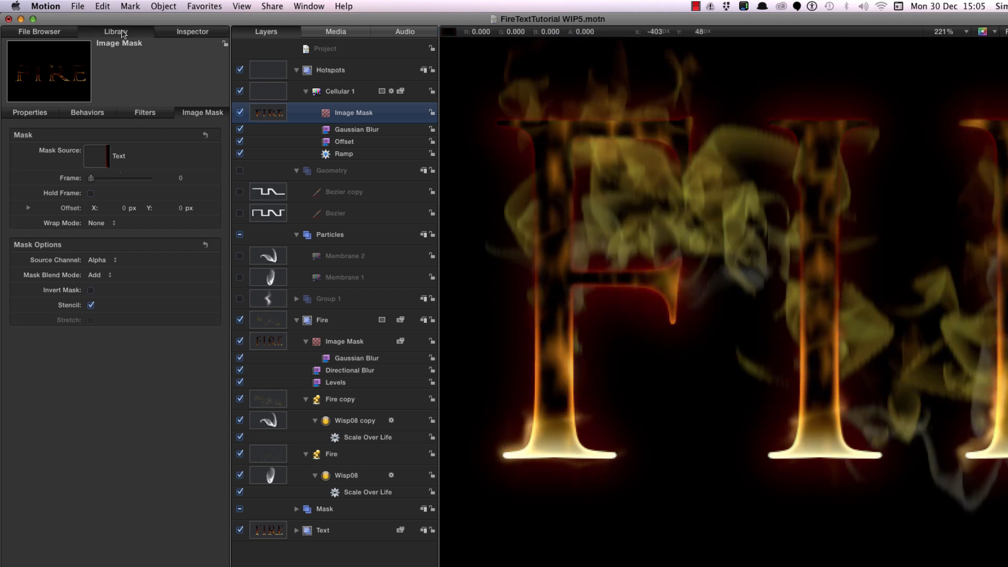
pyautogui.scroll(-10, 159, 229)
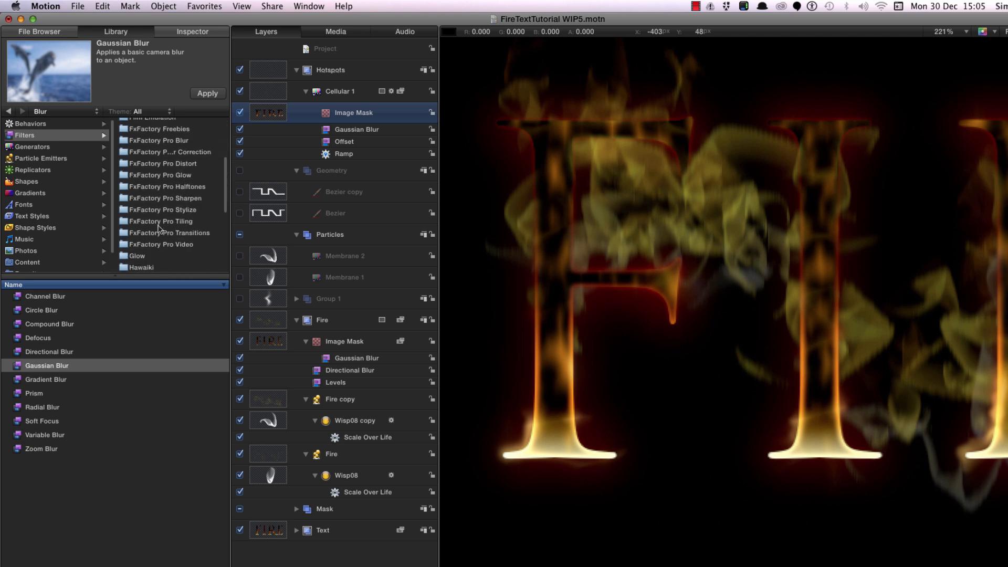
pyautogui.click(153, 221)
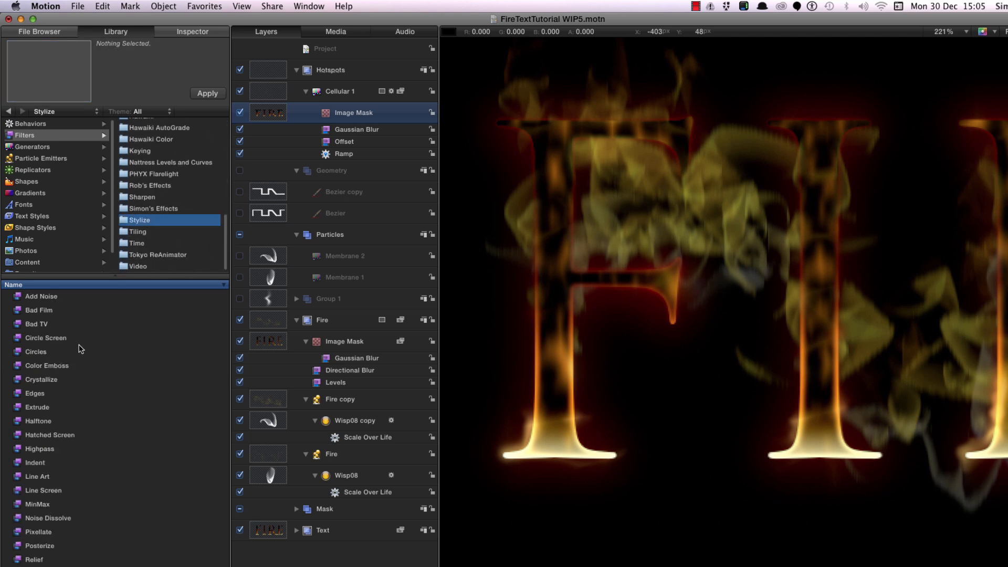
pyautogui.click(39, 378)
pyautogui.click(202, 93)
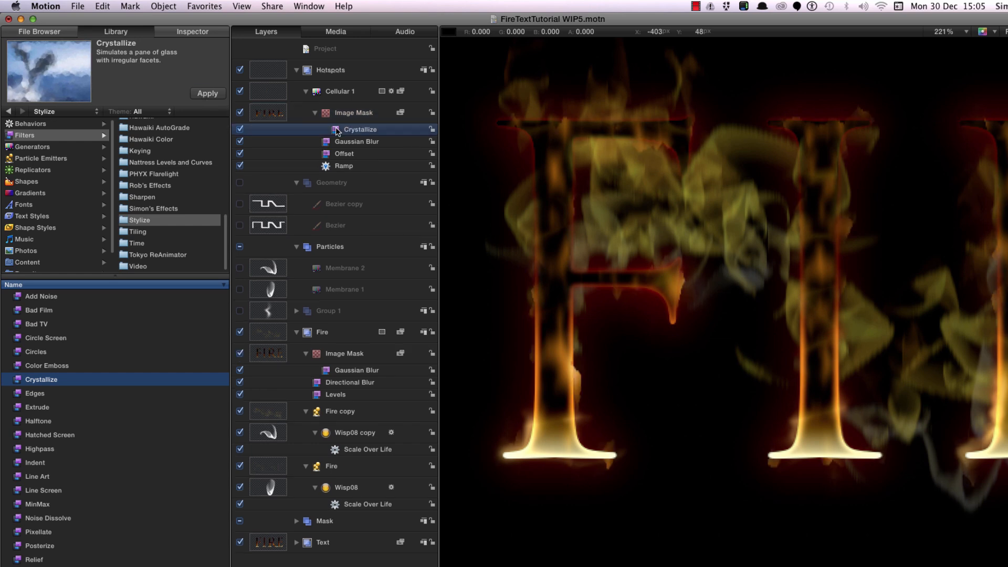
# Set the Crystallize filter's Size to 15 and compare the mask edges with the filter off and on
pyautogui.click(190, 32)
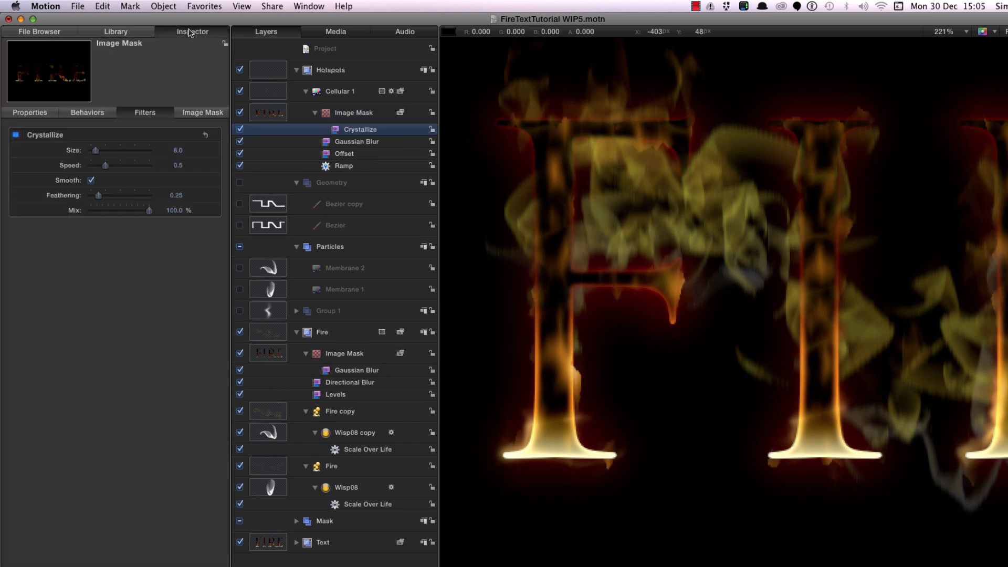
pyautogui.click(178, 151)
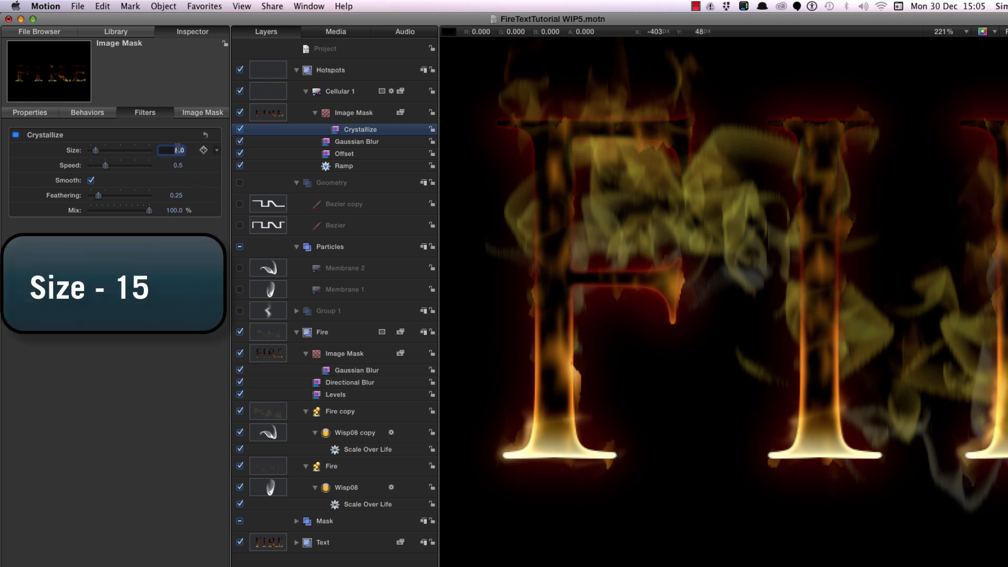
pyautogui.press('Return')
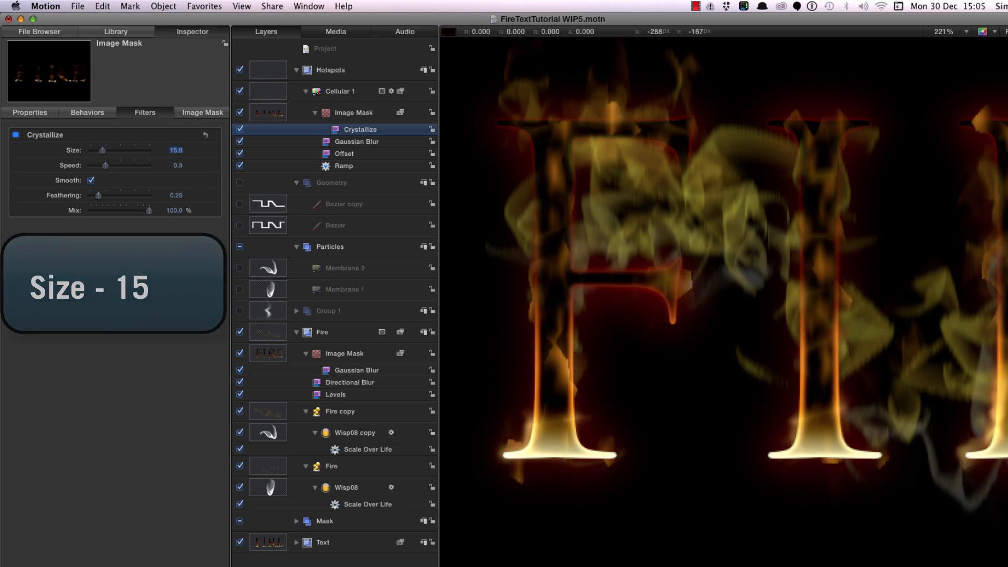
pyautogui.click(17, 135)
pyautogui.click(16, 135)
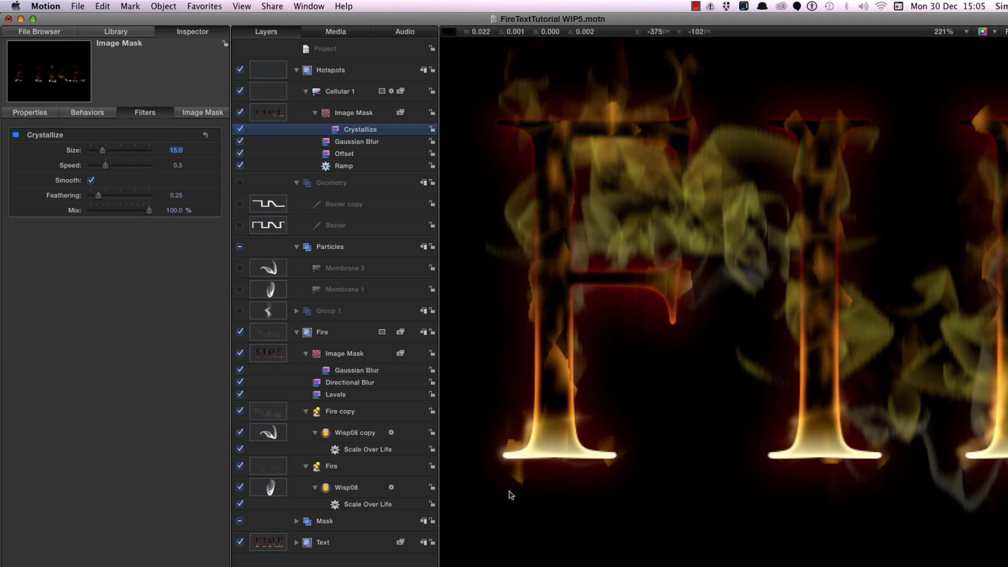
# Apply the Matte Magic keying filter to the Cellular generator's image mask
pyautogui.click(117, 32)
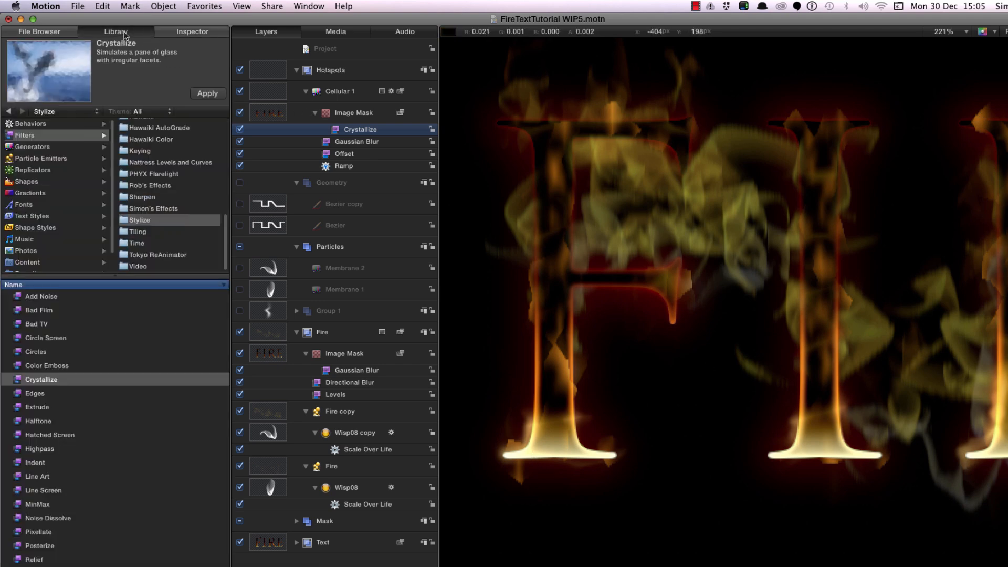
pyautogui.click(139, 150)
pyautogui.scroll(2, 140, 157)
pyautogui.click(23, 325)
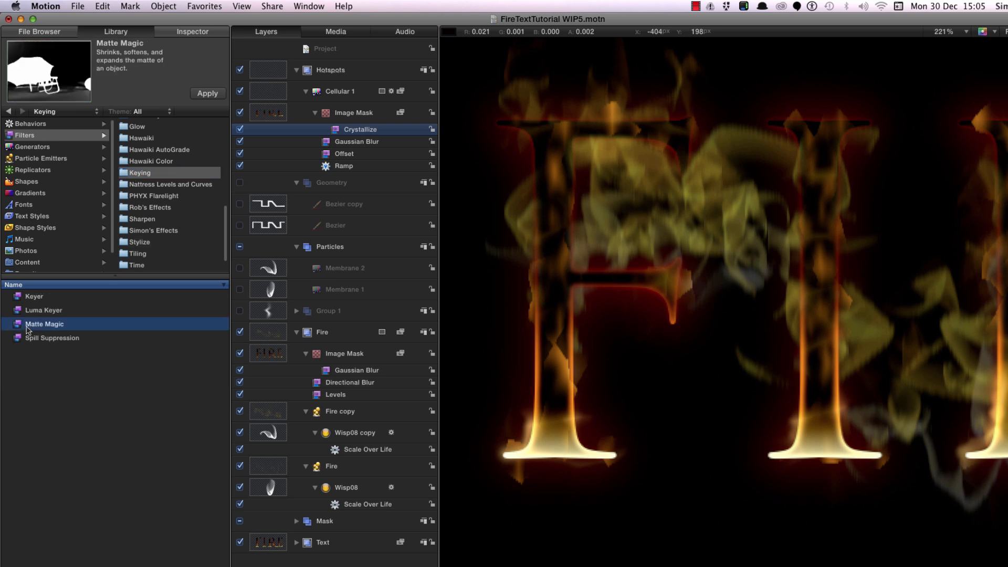
pyautogui.click(208, 93)
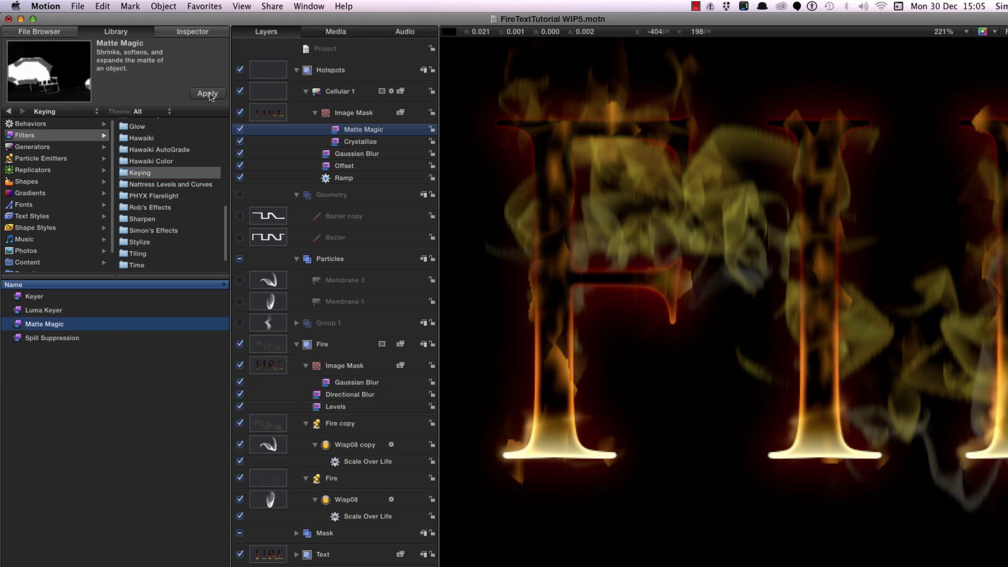
# Set Matte Magic's Shrink to 2 and Feather to 10, and compare the mask with the filter off and on
pyautogui.click(194, 32)
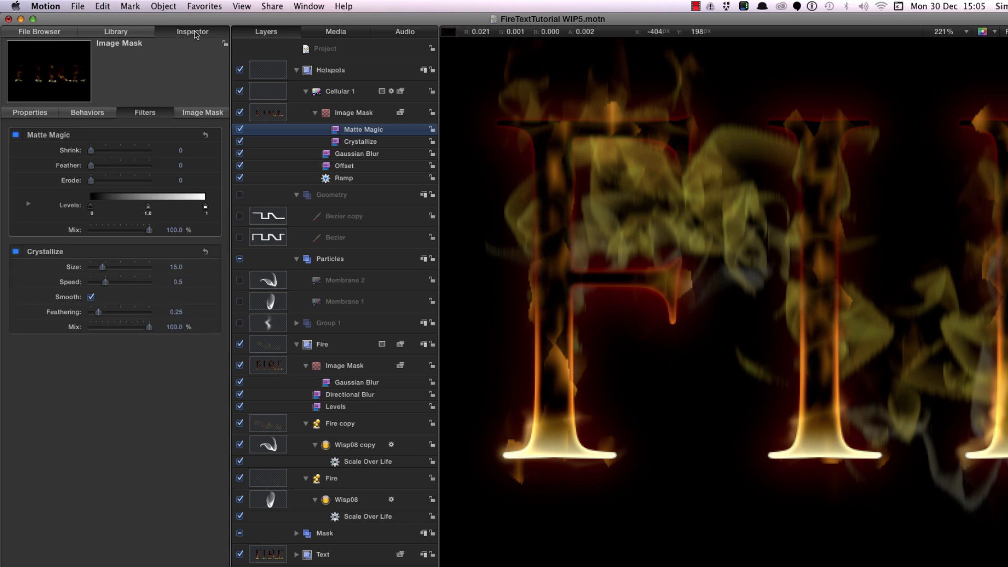
pyautogui.click(181, 151)
pyautogui.write('2')
pyautogui.press('Tab')
pyautogui.write('3')
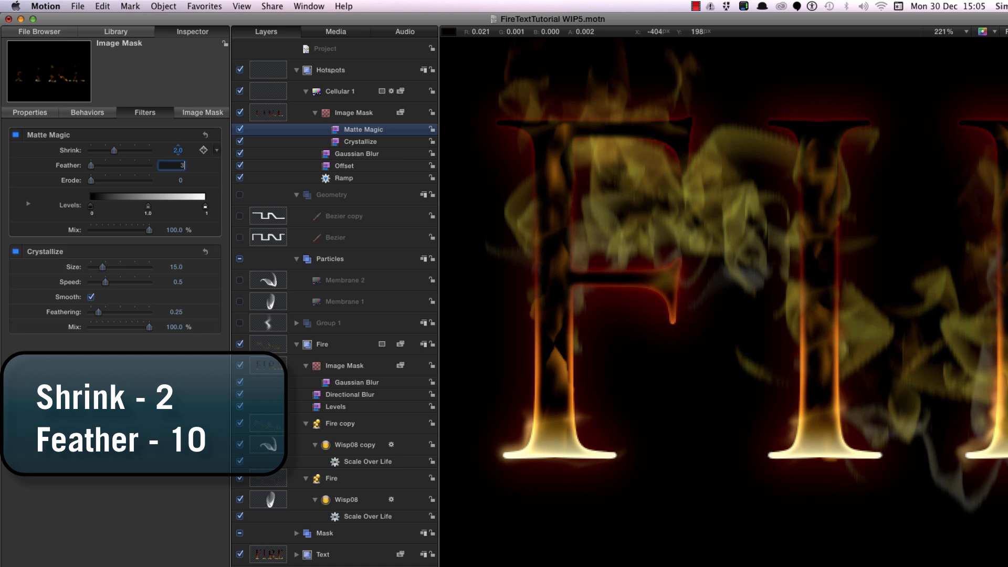
pyautogui.write('0')
pyautogui.press('Return')
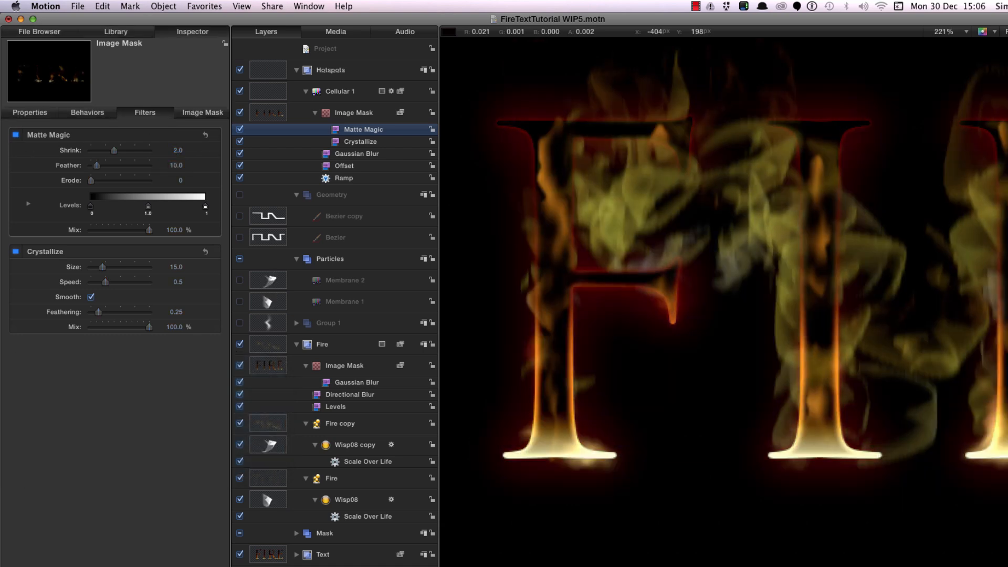
pyautogui.click(16, 135)
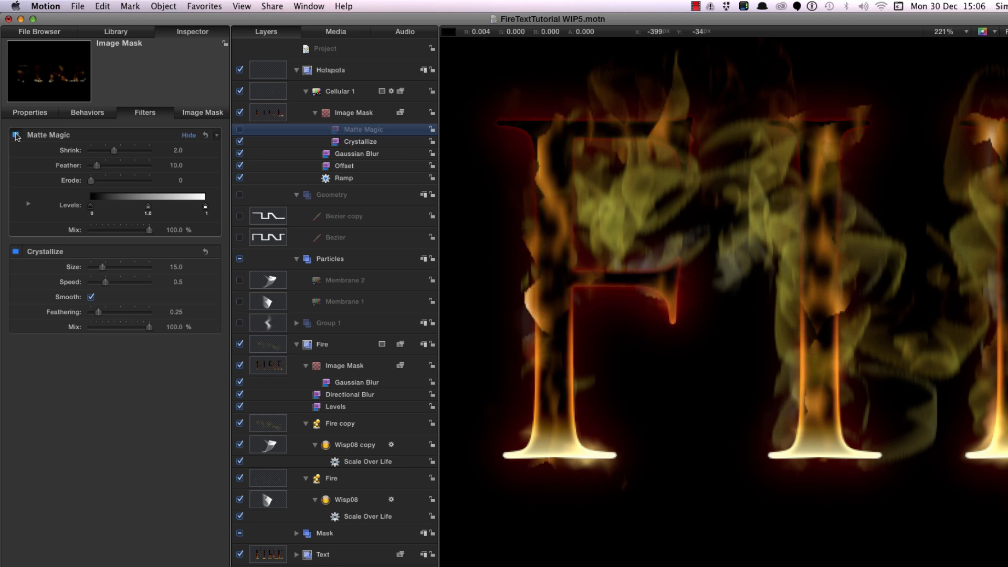
pyautogui.click(16, 135)
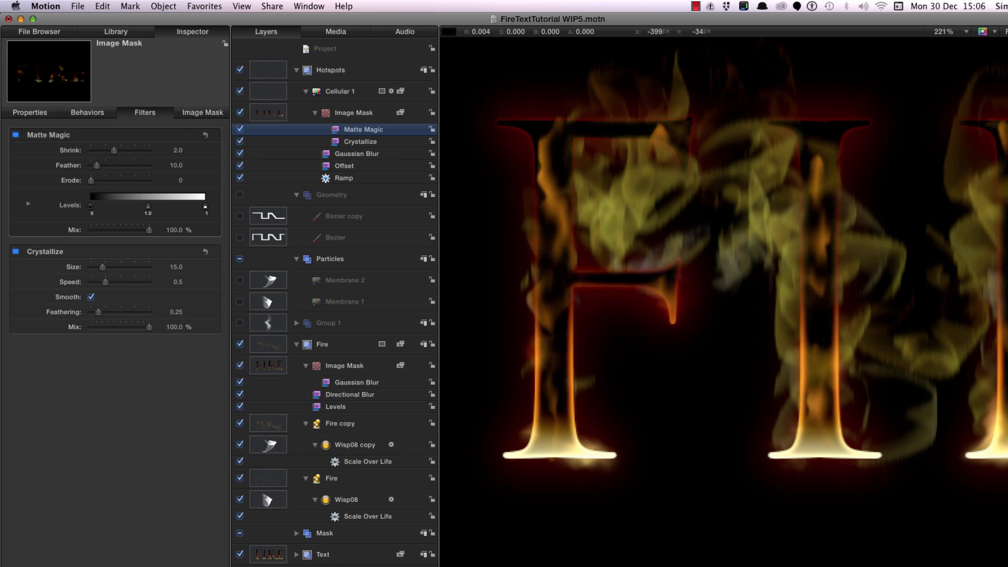
# Apply the Levels color correction filter to the Hotspots group
pyautogui.click(273, 74)
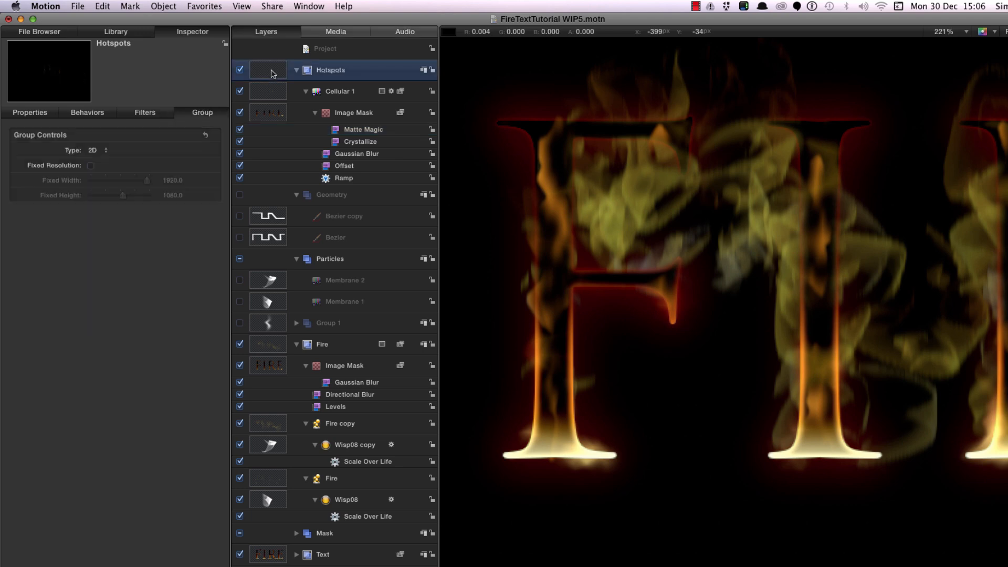
pyautogui.press('super+2')
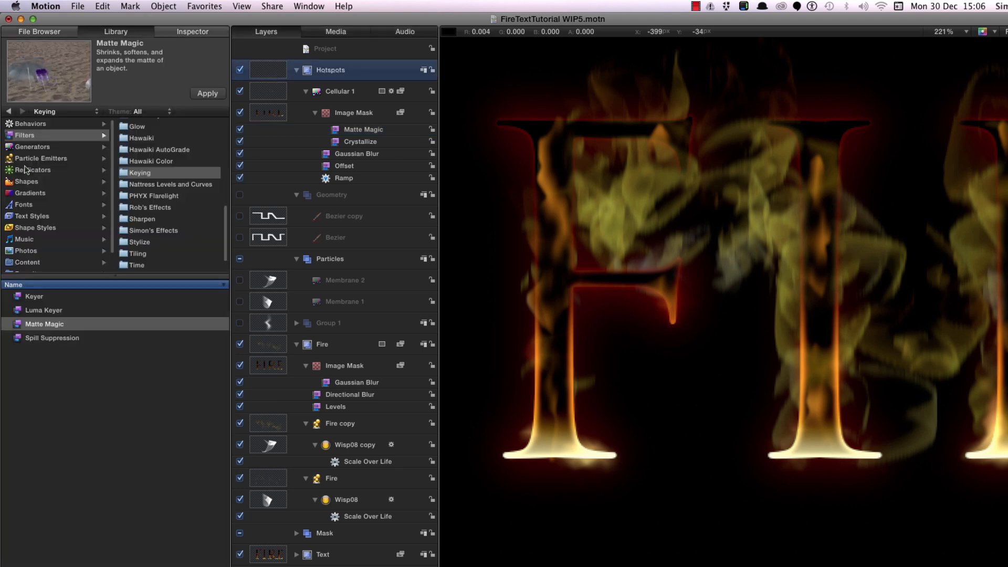
pyautogui.scroll(10, 156, 187)
pyautogui.click(171, 174)
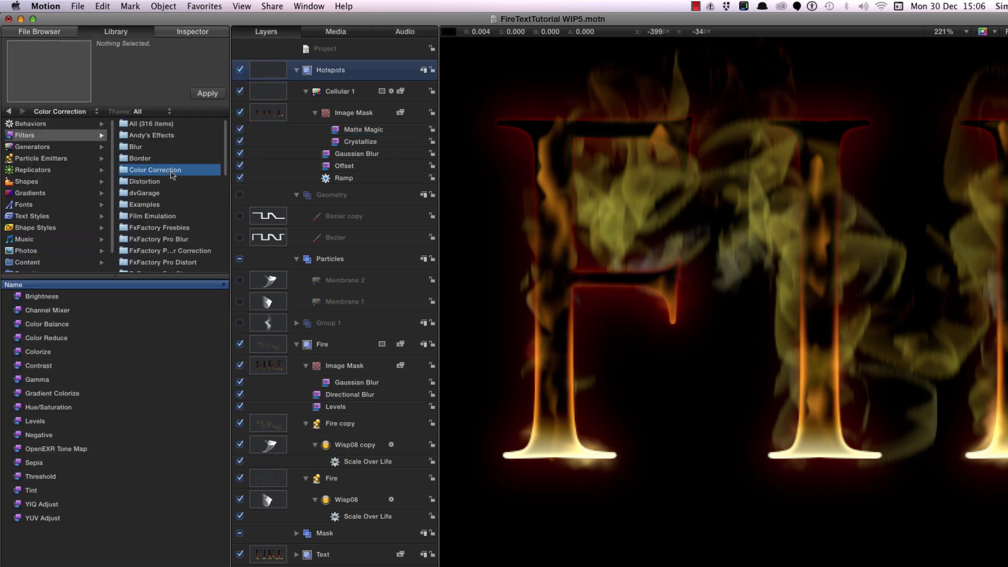
pyautogui.click(30, 422)
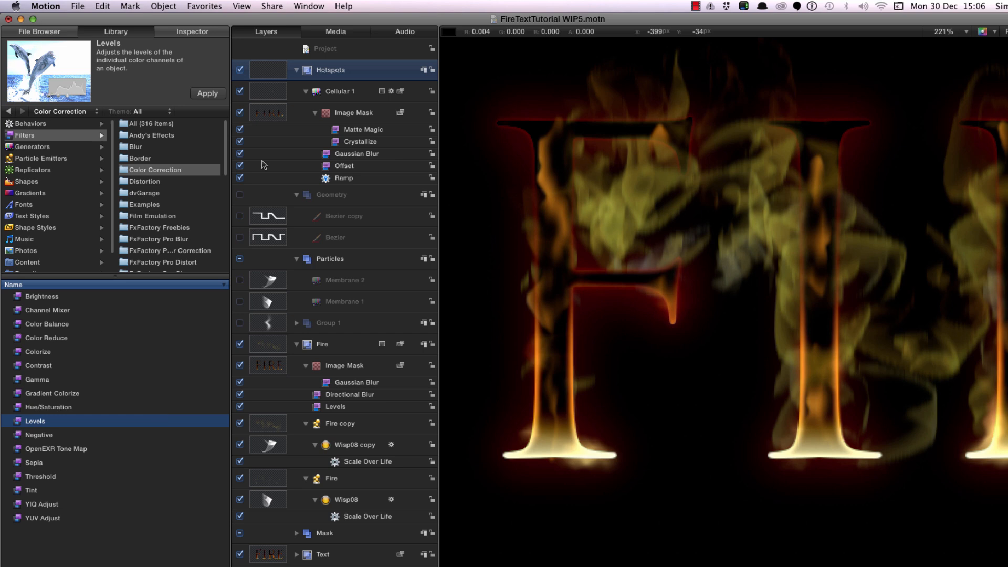
pyautogui.click(208, 94)
# Set the Hotspots Levels filter to RGB White In 0.4, Opacity White In 0.5 and Opacity Gamma 0.4, and check it in playback
pyautogui.click(193, 33)
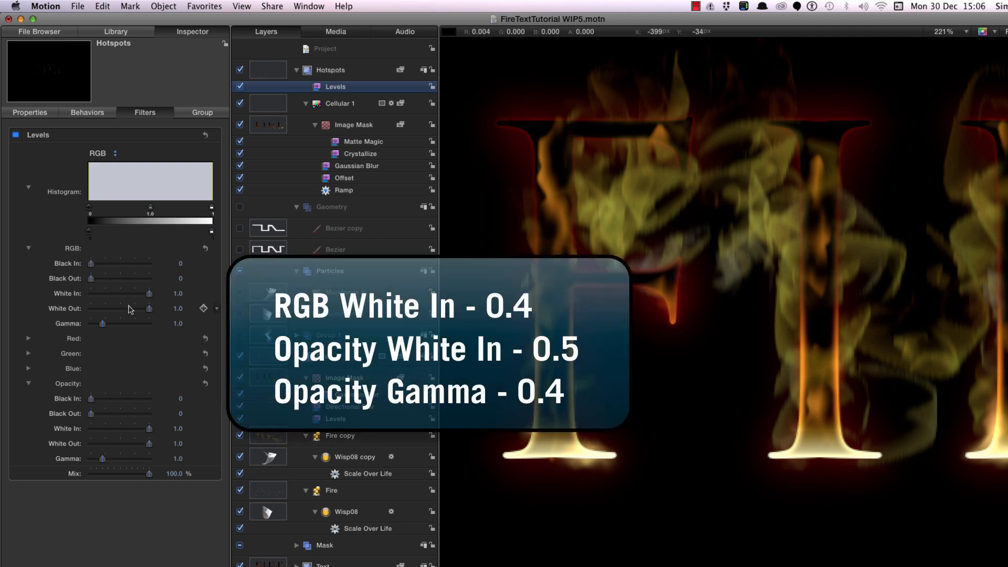
pyautogui.click(179, 296)
pyautogui.write('.4')
pyautogui.press('Return')
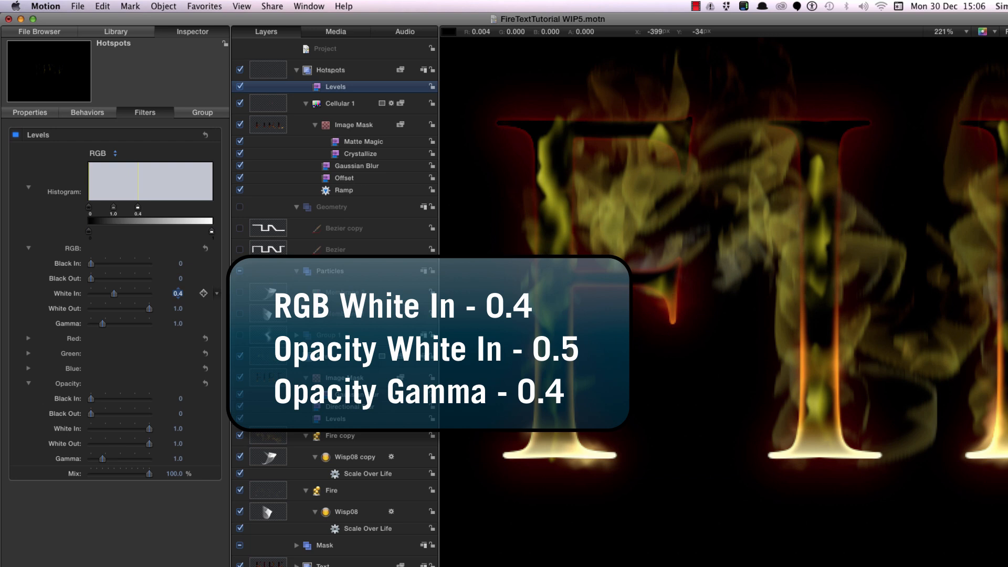
pyautogui.click(179, 429)
pyautogui.press('Return')
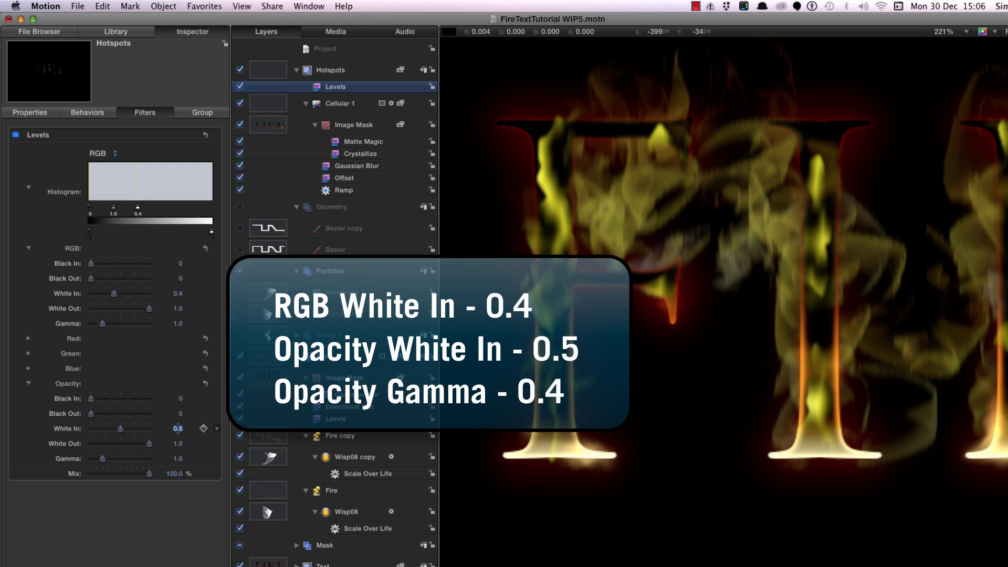
pyautogui.click(179, 459)
pyautogui.write('.4')
pyautogui.press('Return')
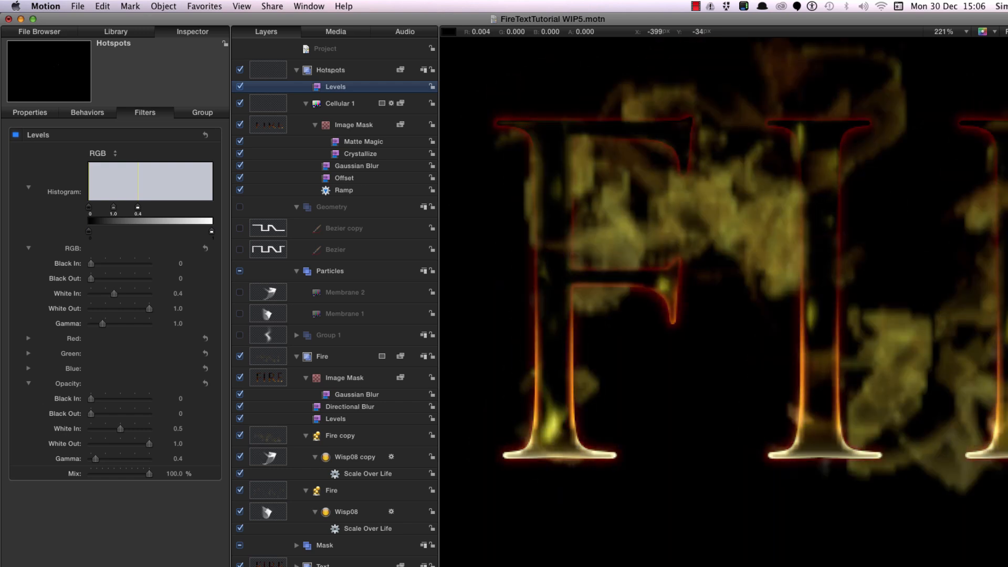
pyautogui.press('space')
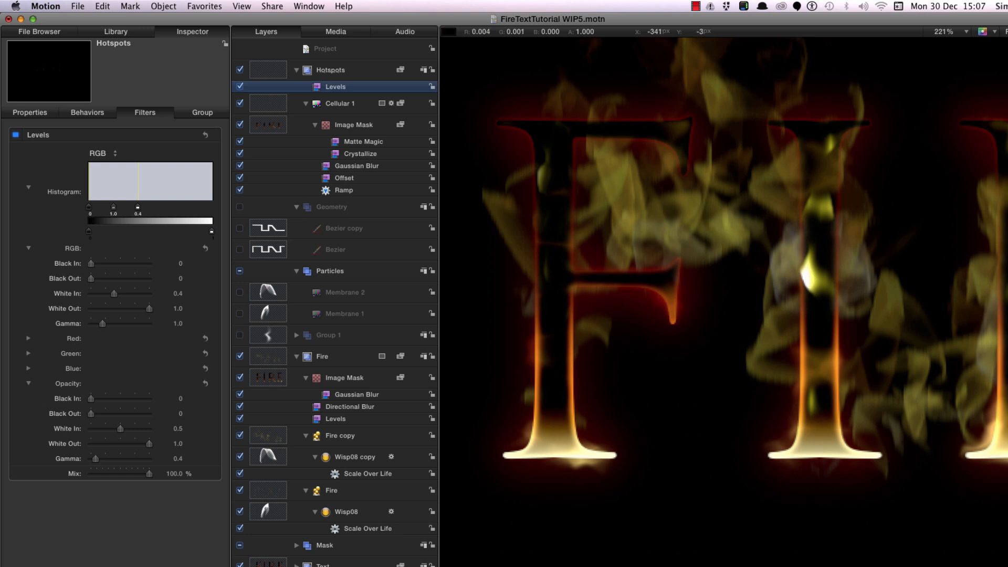
# Apply the Glow filter to the Hotspots group
pyautogui.click(116, 32)
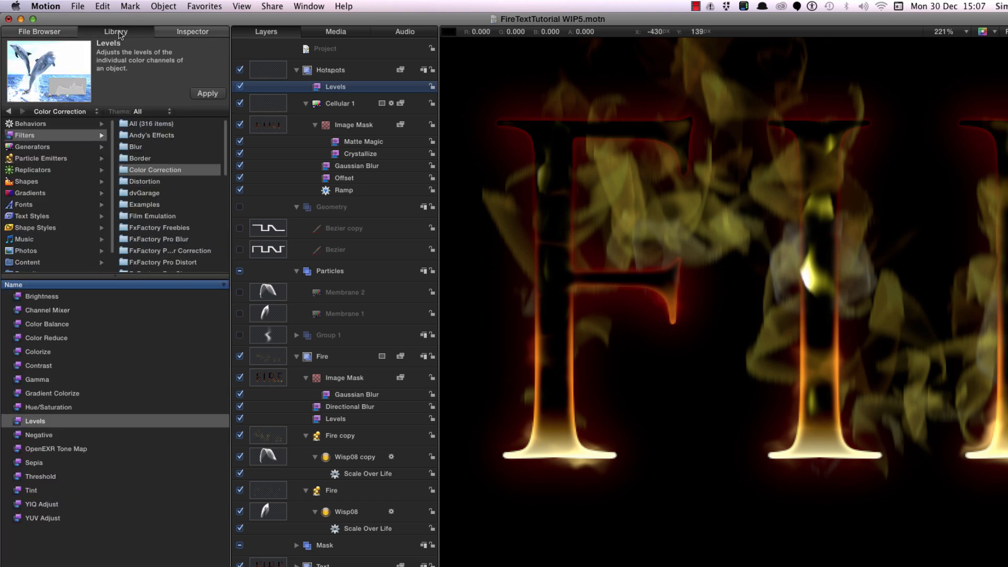
pyautogui.scroll(-5, 147, 168)
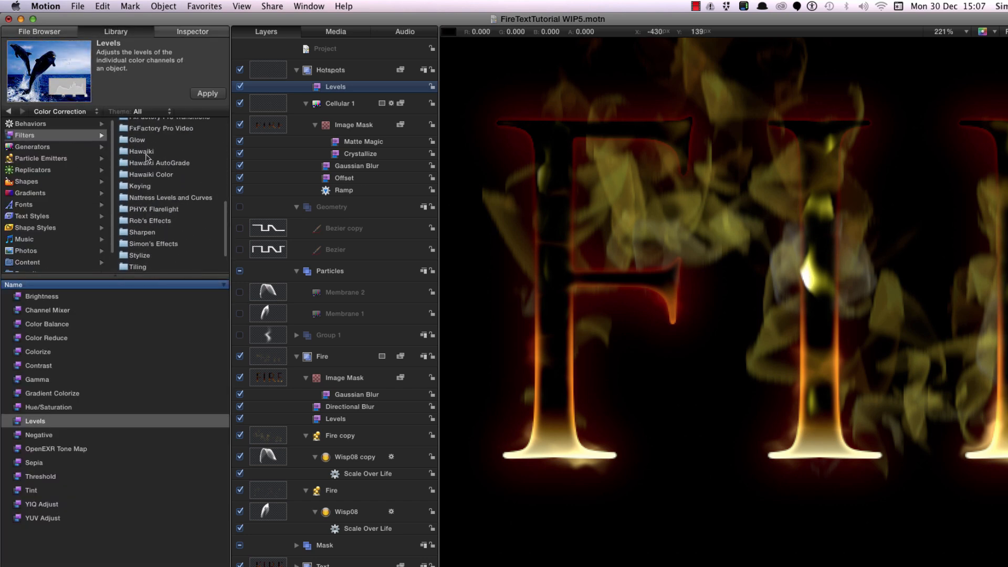
pyautogui.click(138, 140)
pyautogui.click(32, 351)
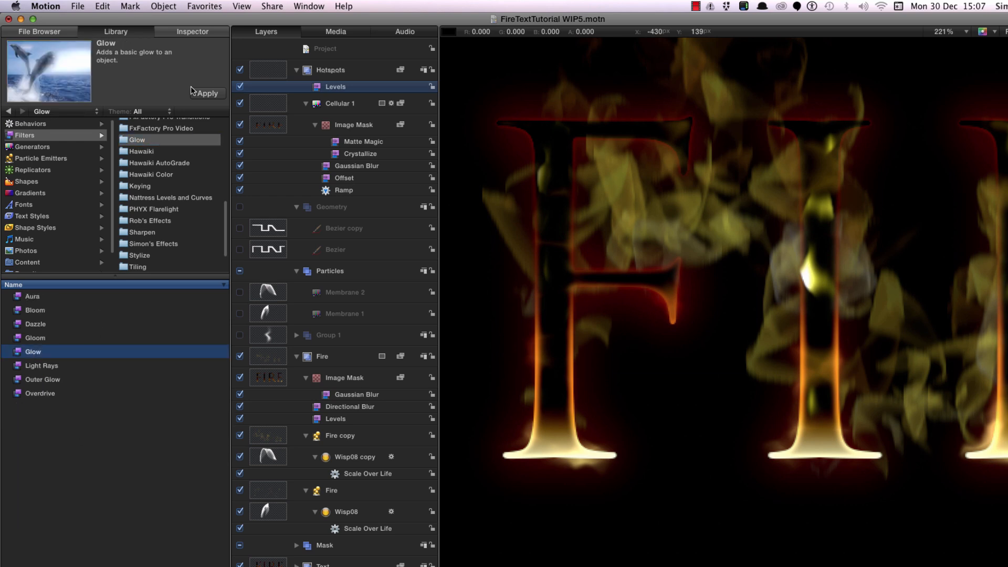
pyautogui.click(207, 93)
# Set the Glow filter's Radius to 5 and Threshold to 0.5, and compare the hotspots with the filter off and on
pyautogui.click(192, 32)
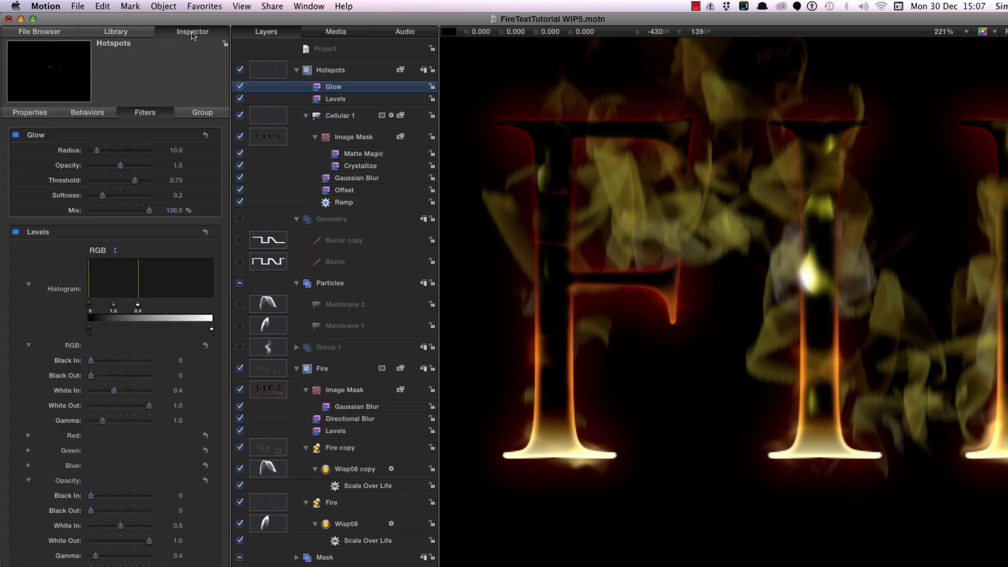
pyautogui.click(178, 151)
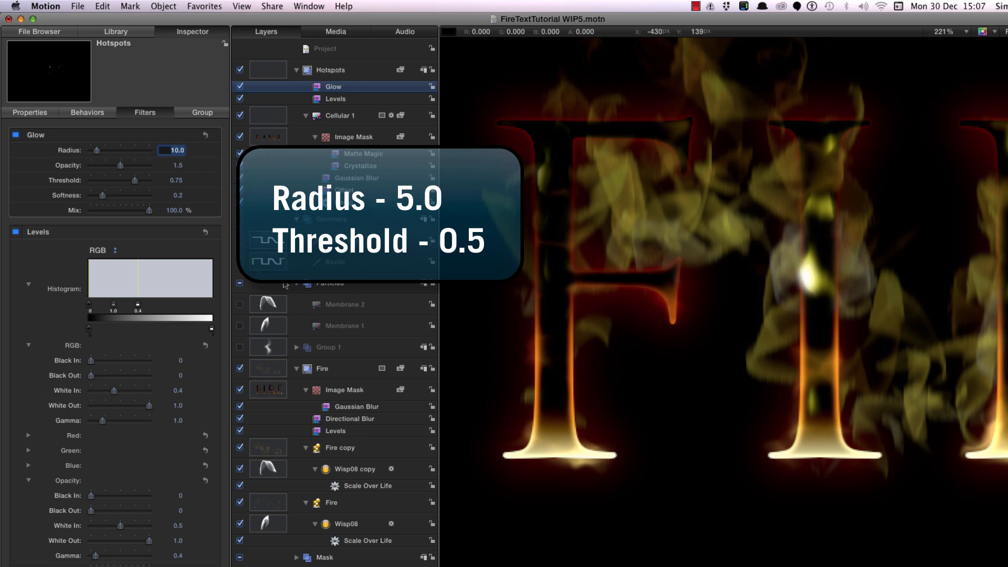
pyautogui.write('5')
pyautogui.press('Tab')
pyautogui.press('Tab')
pyautogui.write('0.5')
pyautogui.press('Return')
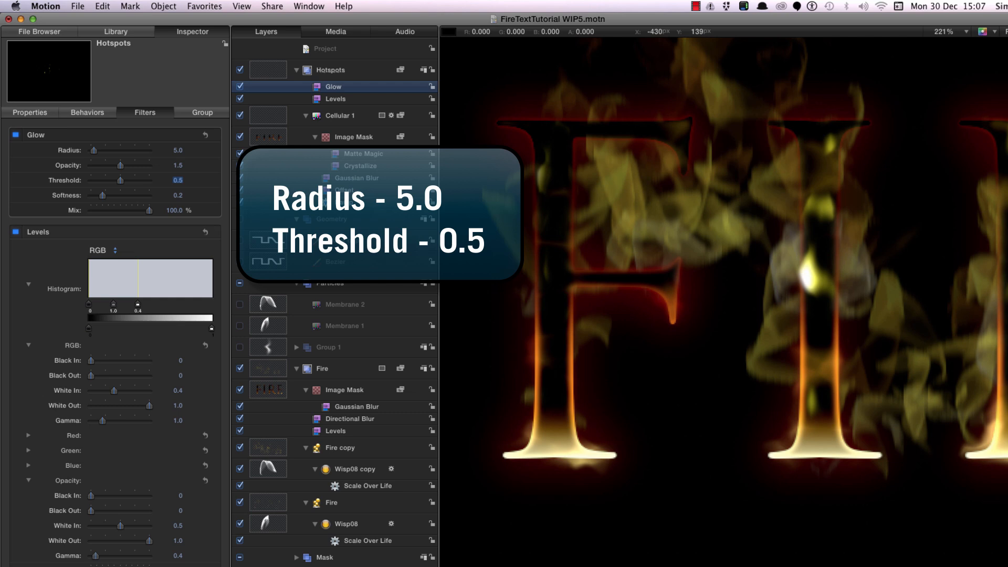
pyautogui.click(15, 135)
pyautogui.click(16, 135)
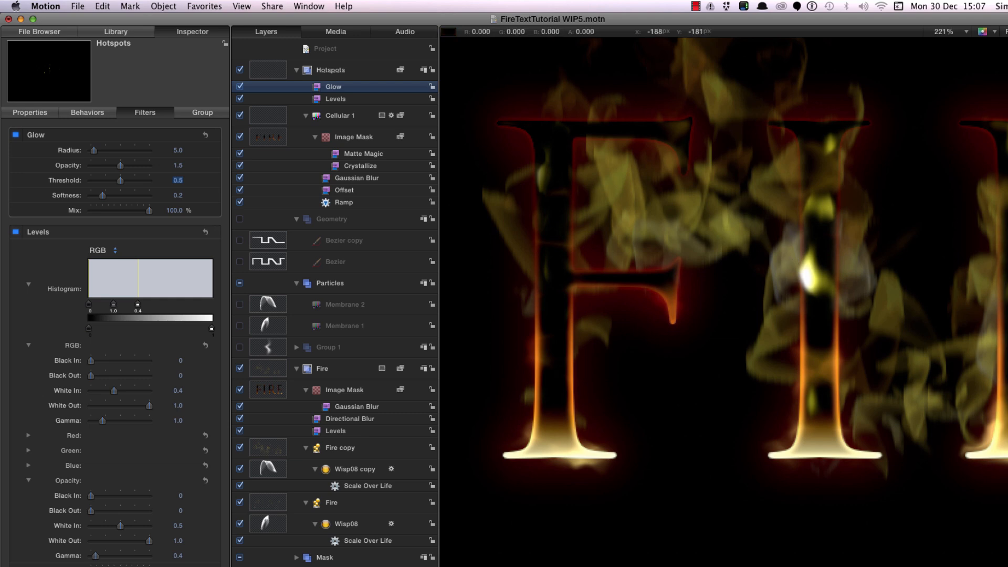
# Duplicate the Cellular generator in the Hotspots group and set the copy's Size to 20
pyautogui.hotkey('shift', 'z')
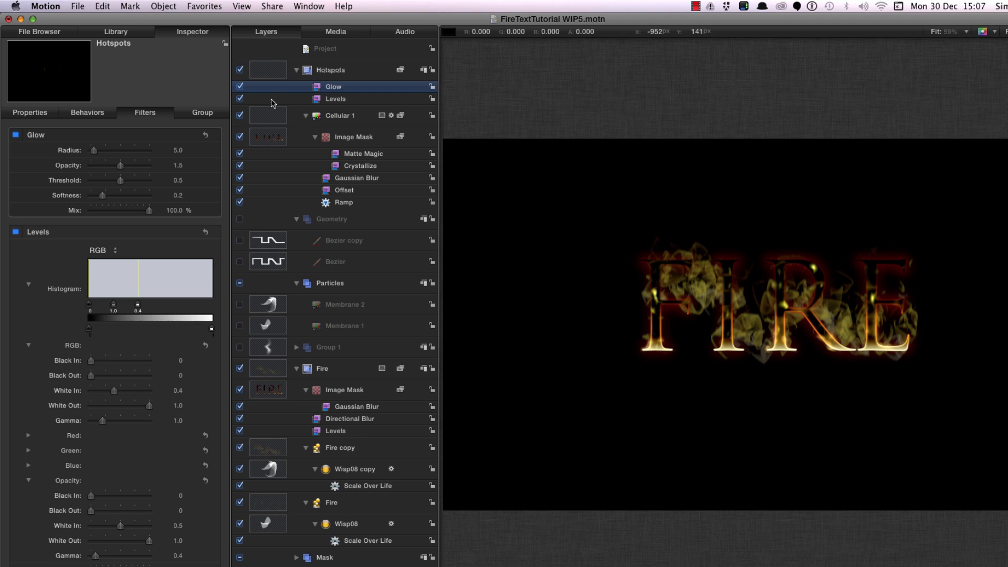
pyautogui.click(266, 116)
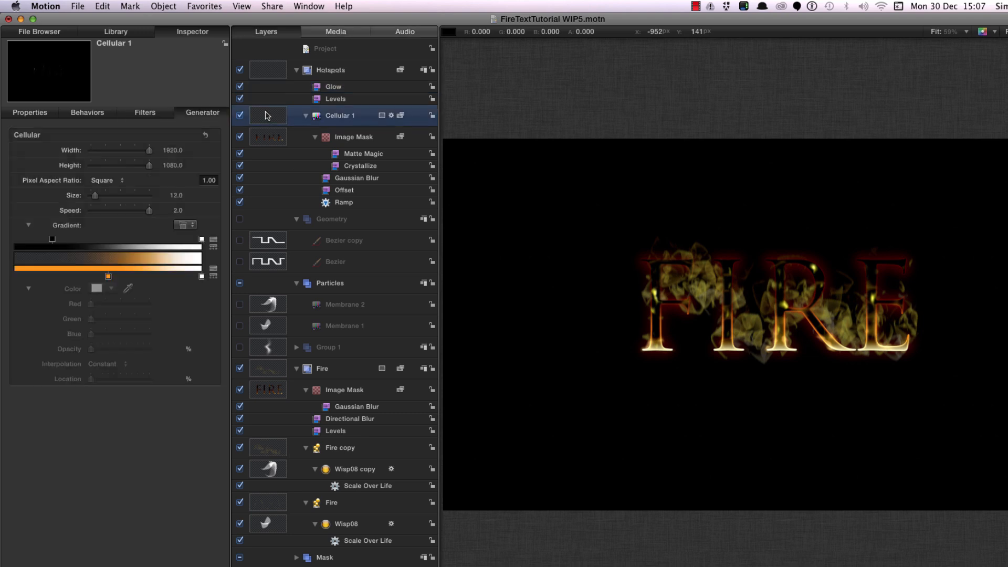
pyautogui.press('super+d')
pyautogui.click(176, 195)
pyautogui.write('20')
pyautogui.press('Return')
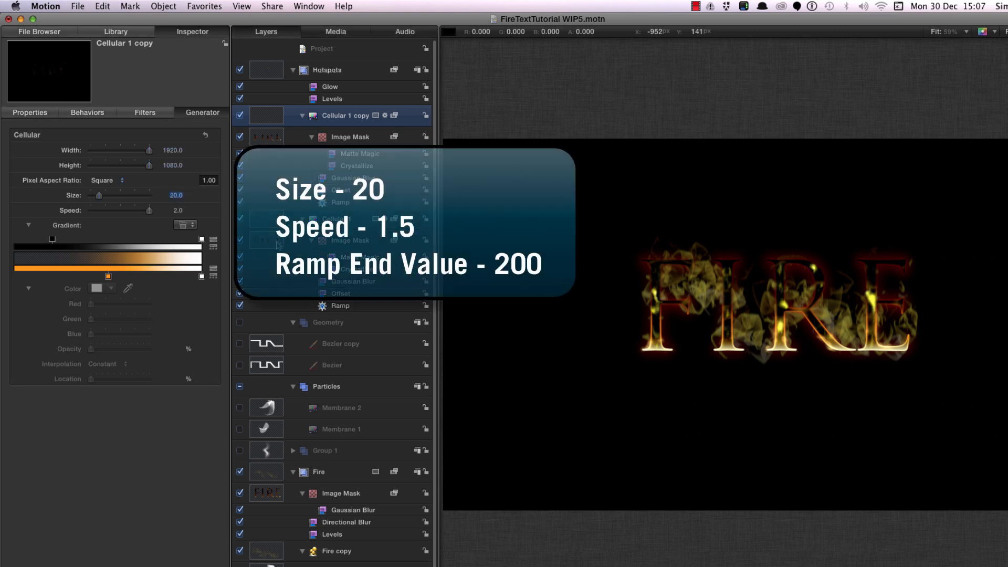
# Set the End Value of the duplicated Cellular generator's Ramp behavior to 200
pyautogui.click(84, 113)
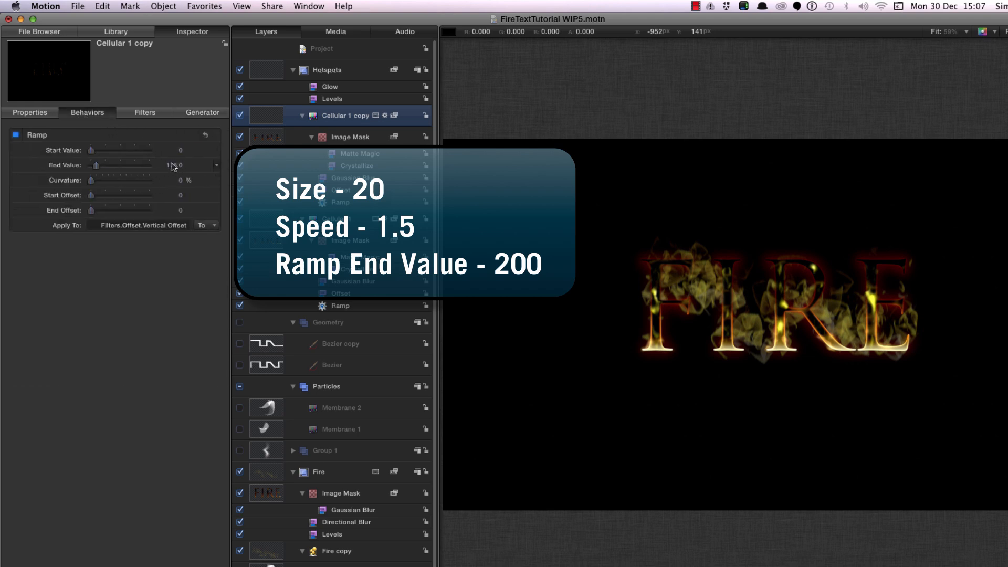
pyautogui.click(174, 166)
pyautogui.write('200')
pyautogui.press('Return')
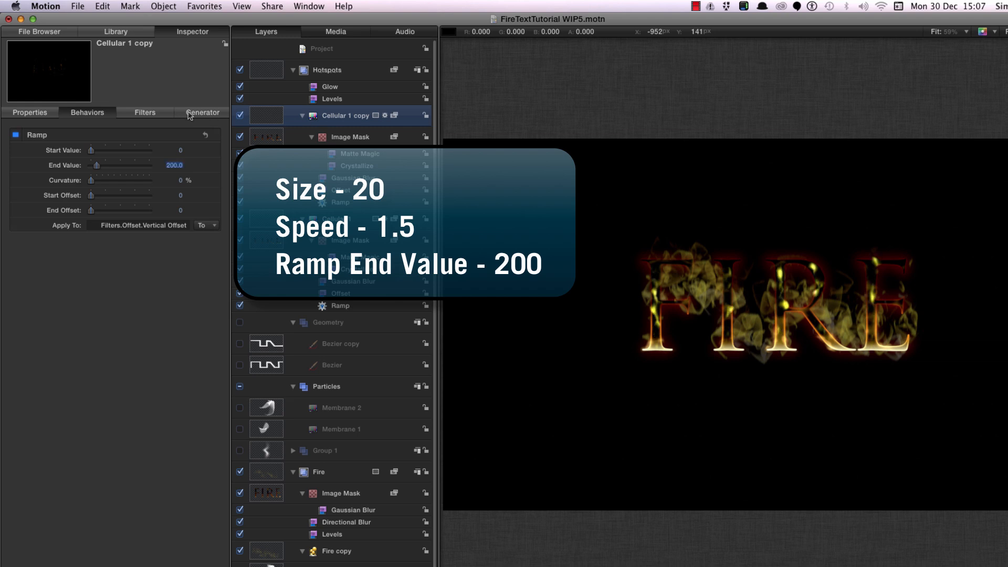
# Set the duplicated Cellular generator's Speed to 1.5 and check the hotspots in playback
pyautogui.click(208, 113)
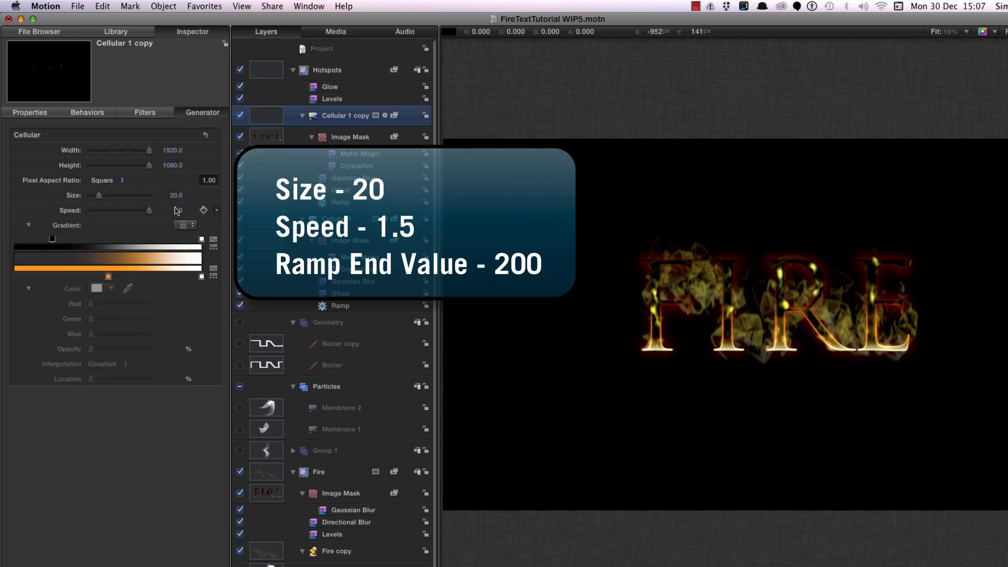
pyautogui.click(178, 211)
pyautogui.write('1.5')
pyautogui.press('Return')
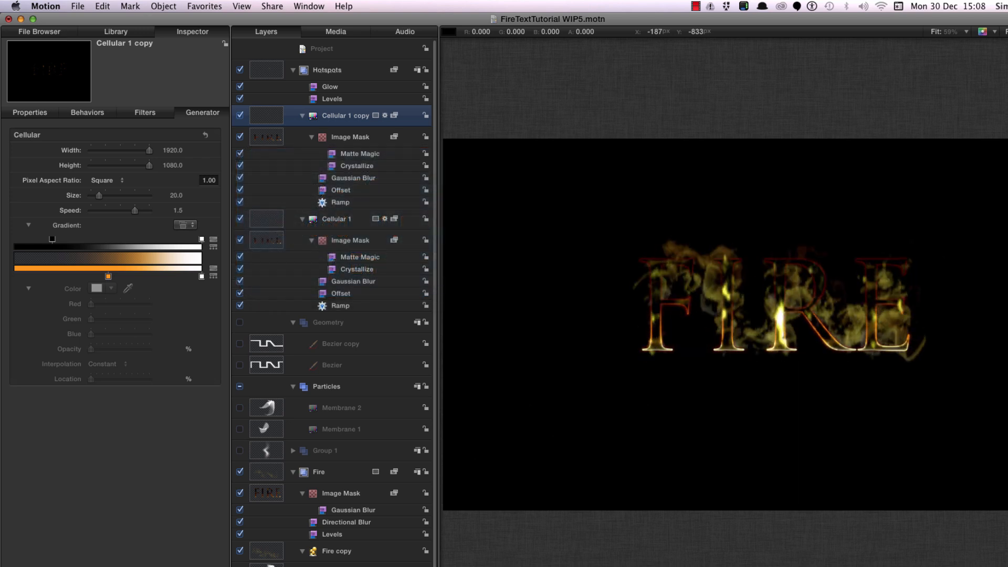
pyautogui.press('space')
pyautogui.moveTo(776, 309); pyautogui.dragTo(1004, 267)
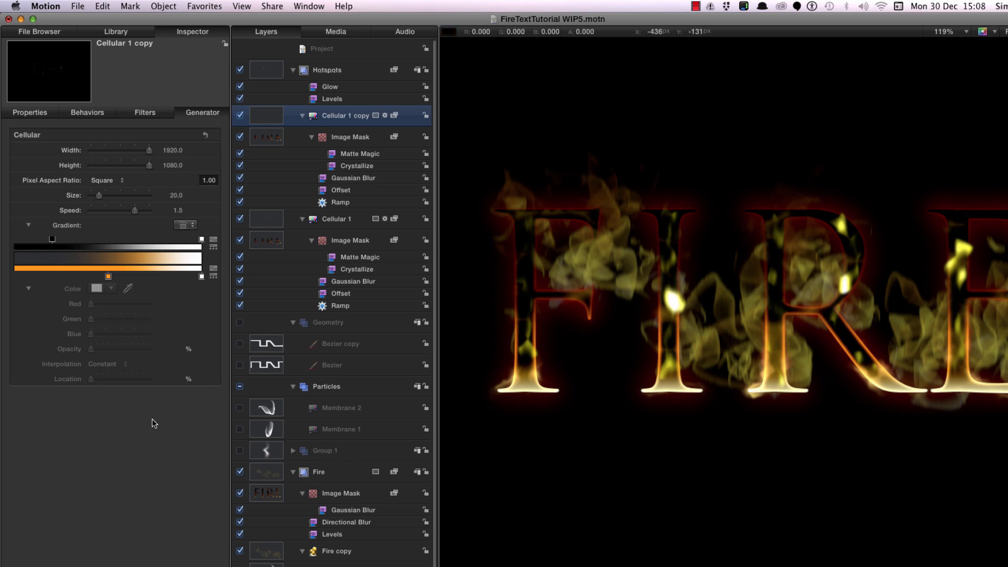
# Collapse the expanded groups in the layer list so only the top-level groups show
pyautogui.click(293, 70)
pyautogui.click(293, 91)
pyautogui.click(293, 113)
pyautogui.click(294, 156)
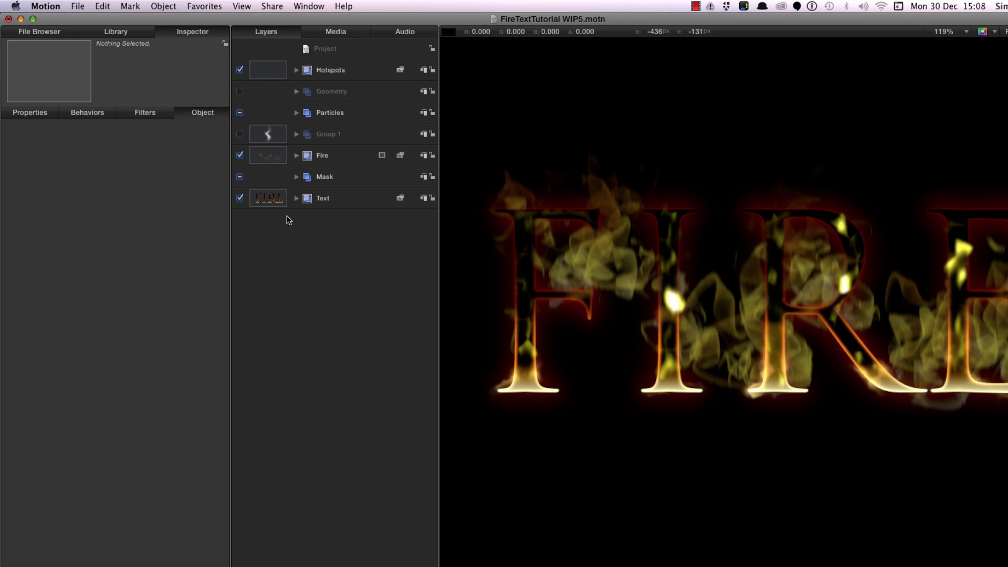
# Create a new top-level group named Master and move all groups from Hotspots through Text into it
pyautogui.click(329, 50)
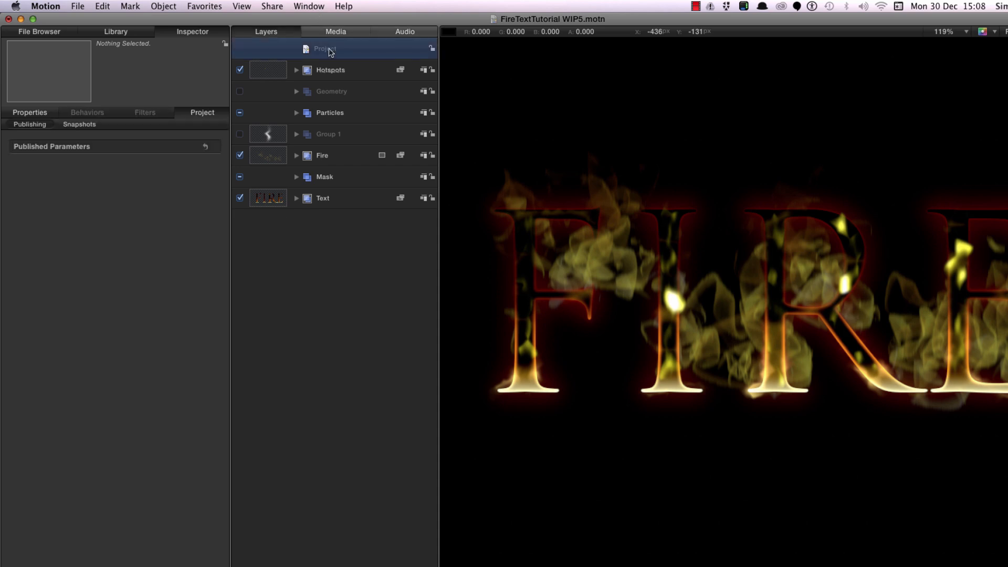
pyautogui.press('super+shift+n')
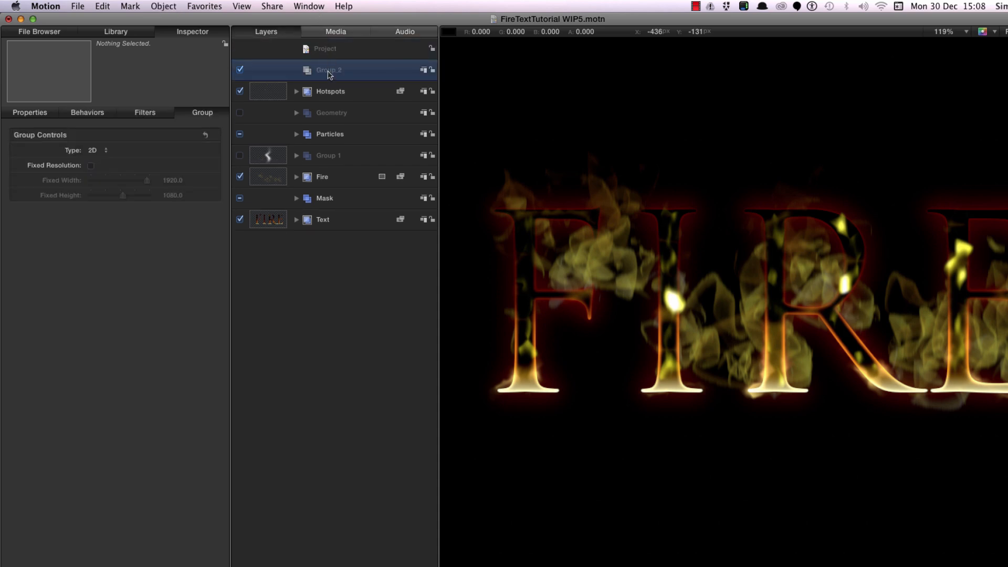
pyautogui.doubleClick(328, 71)
pyautogui.write('Master')
pyautogui.press('Return')
pyautogui.click(262, 92)
pyautogui.keyDown('shift'); pyautogui.click(273, 228); pyautogui.keyUp('shift')
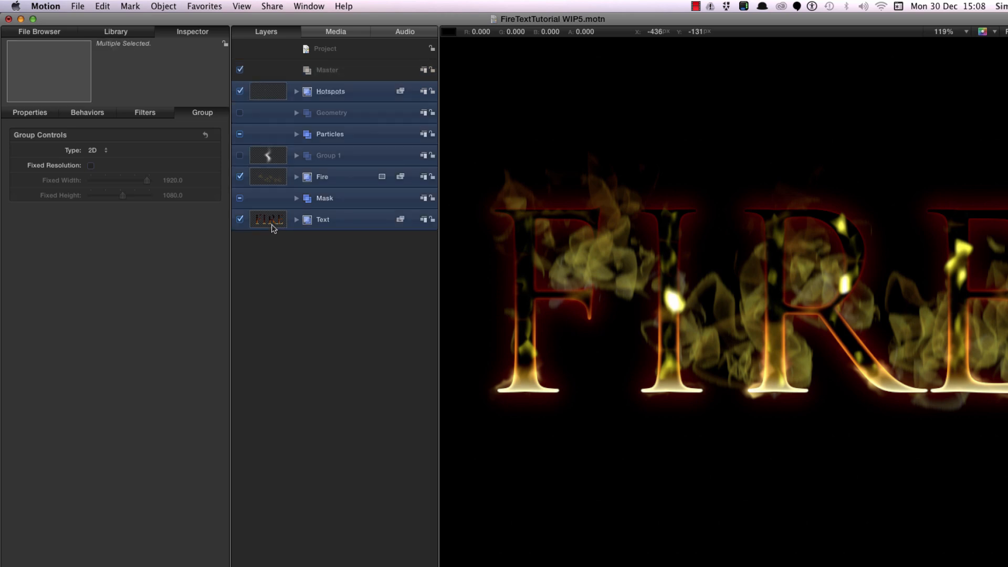
pyautogui.moveTo(311, 89); pyautogui.dragTo(320, 69)
# Add a camera to the project, keeping the groups as 2D, and switch only the Master group to 3D
pyautogui.click(326, 49)
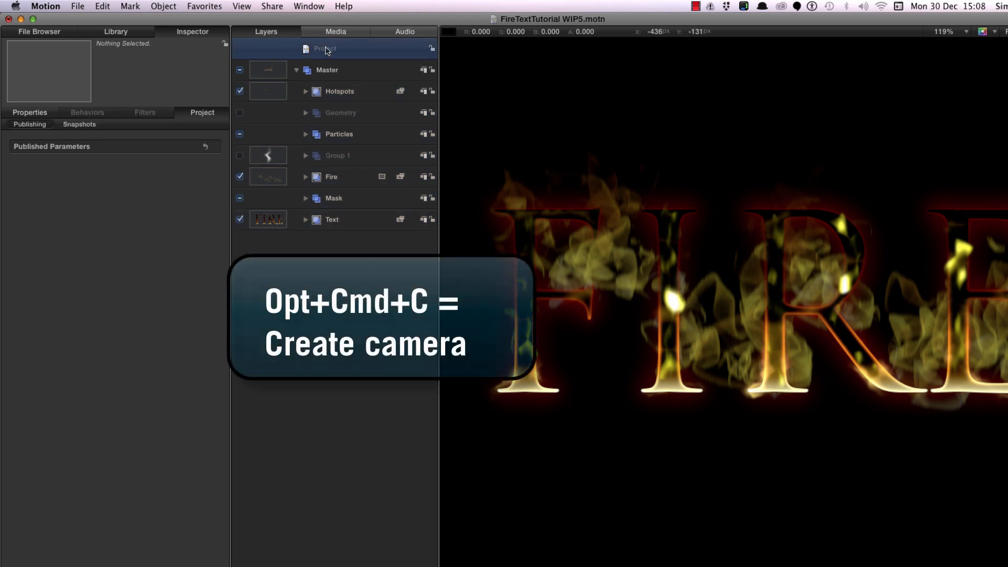
pyautogui.press('alt+super+c')
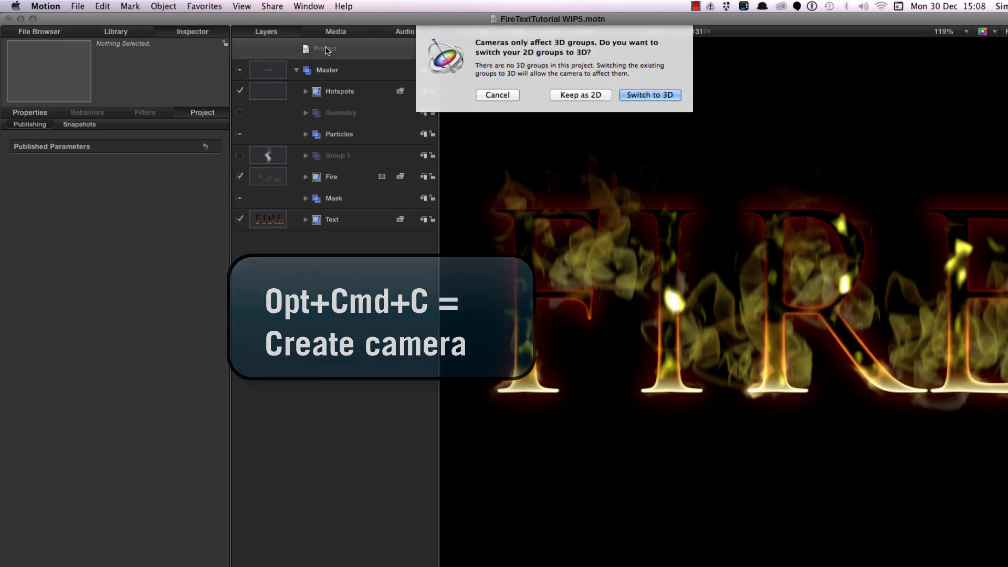
pyautogui.click(590, 96)
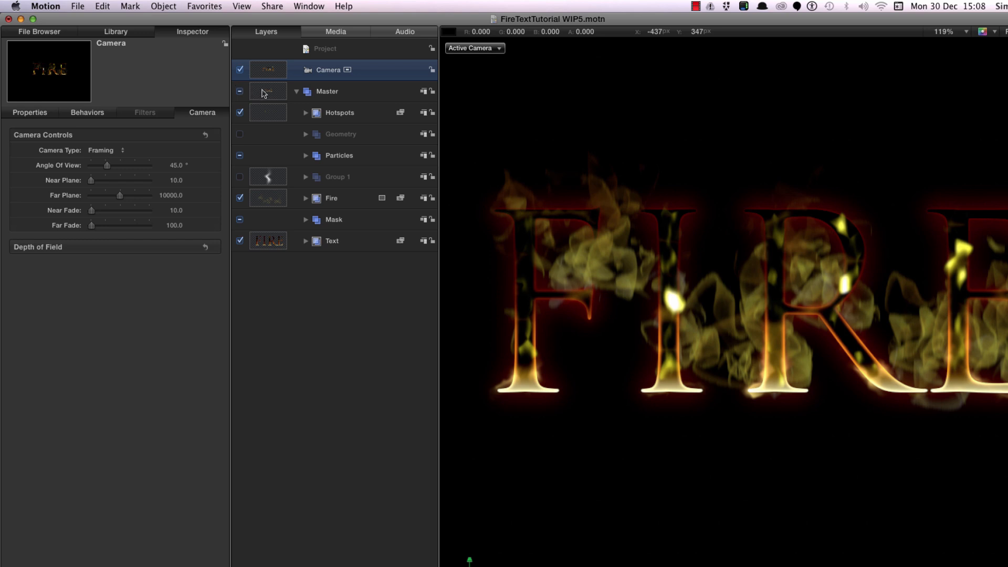
pyautogui.click(264, 93)
pyautogui.rightClick(264, 93)
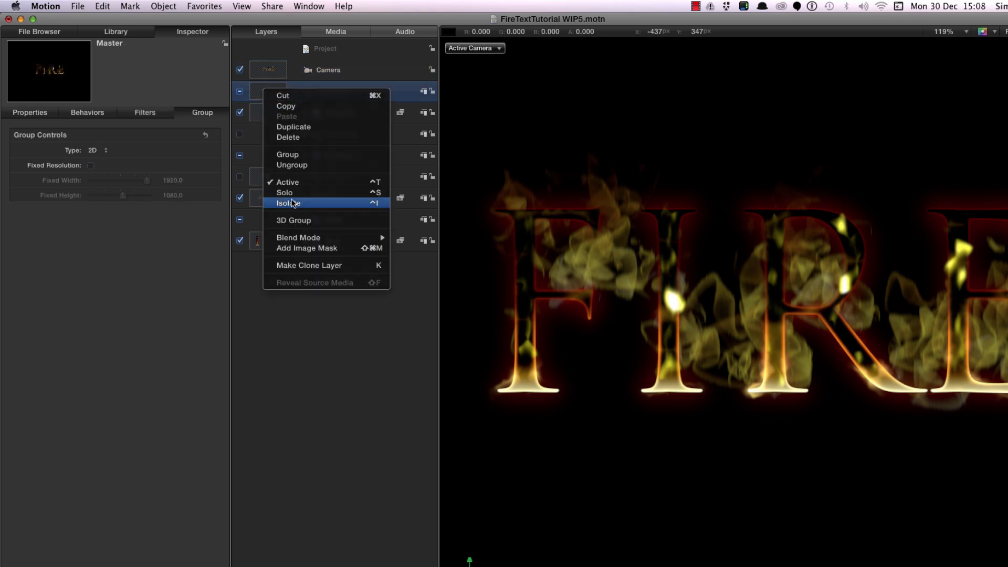
pyautogui.click(306, 221)
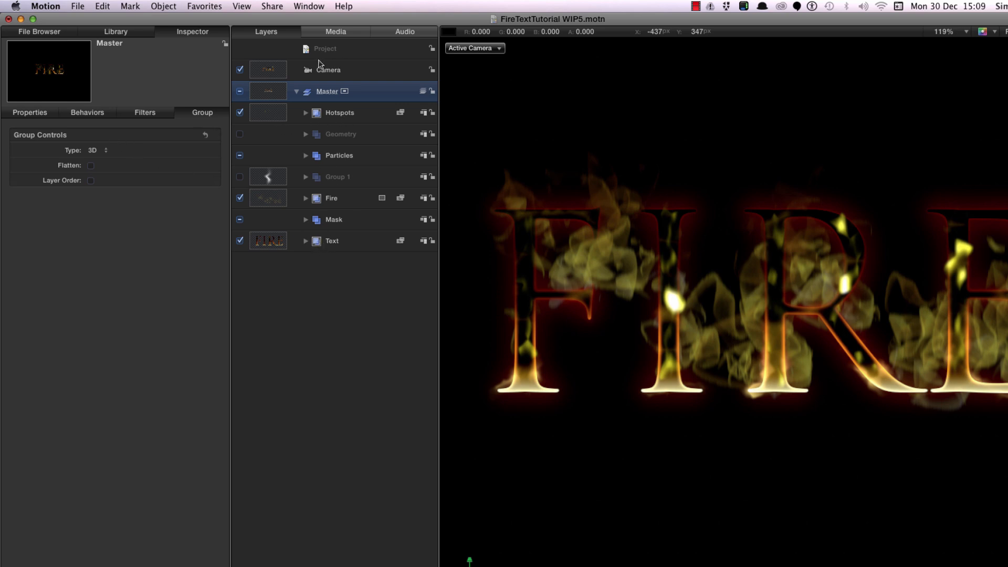
# Set the camera's Z position to -1000 px and its Y position to 50 px
pyautogui.click(275, 69)
pyautogui.click(38, 117)
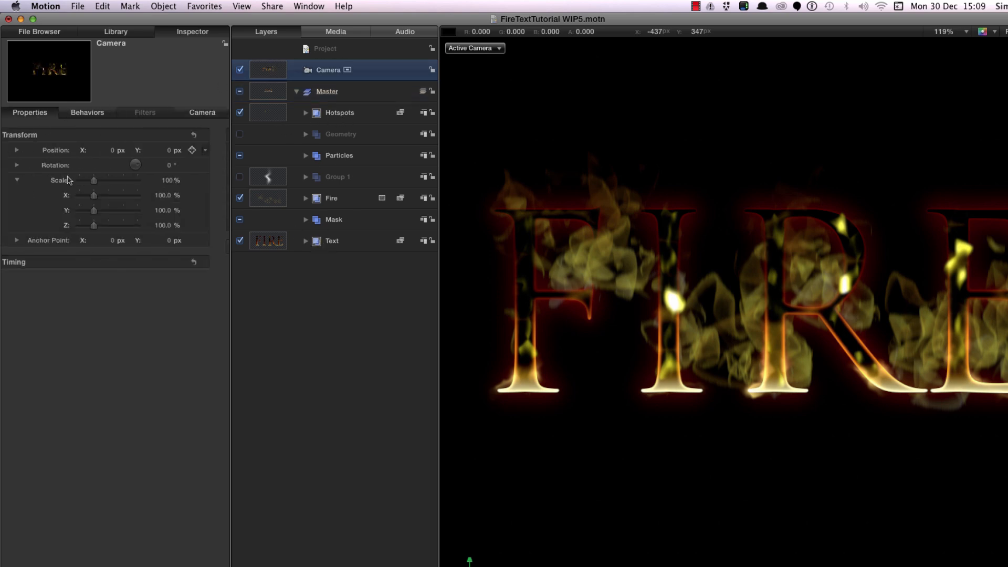
pyautogui.hotkey('shift', 'z')
pyautogui.click(181, 196)
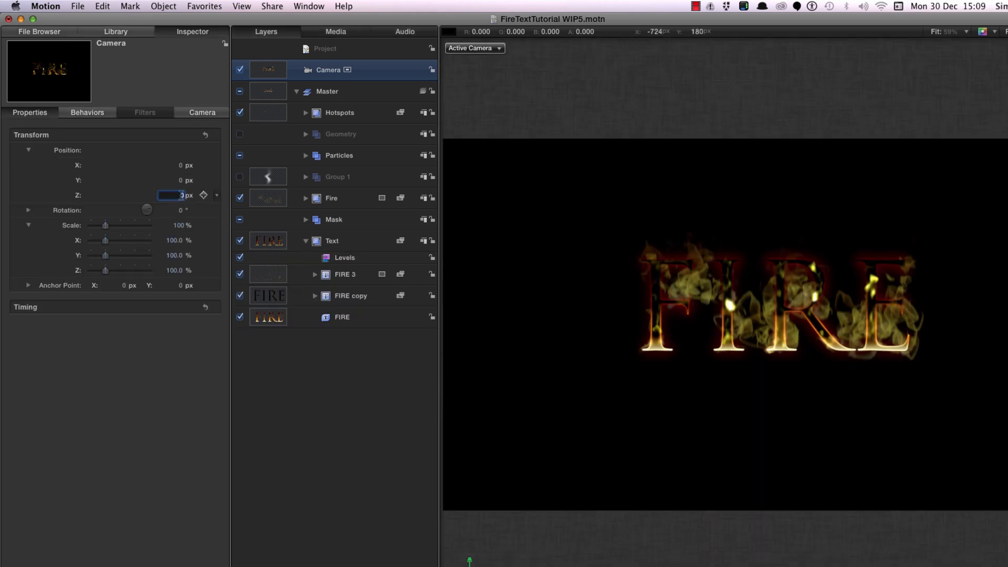
pyautogui.write('-1000')
pyautogui.press('Return')
pyautogui.moveTo(180, 180); pyautogui.dragTo(172, 184)
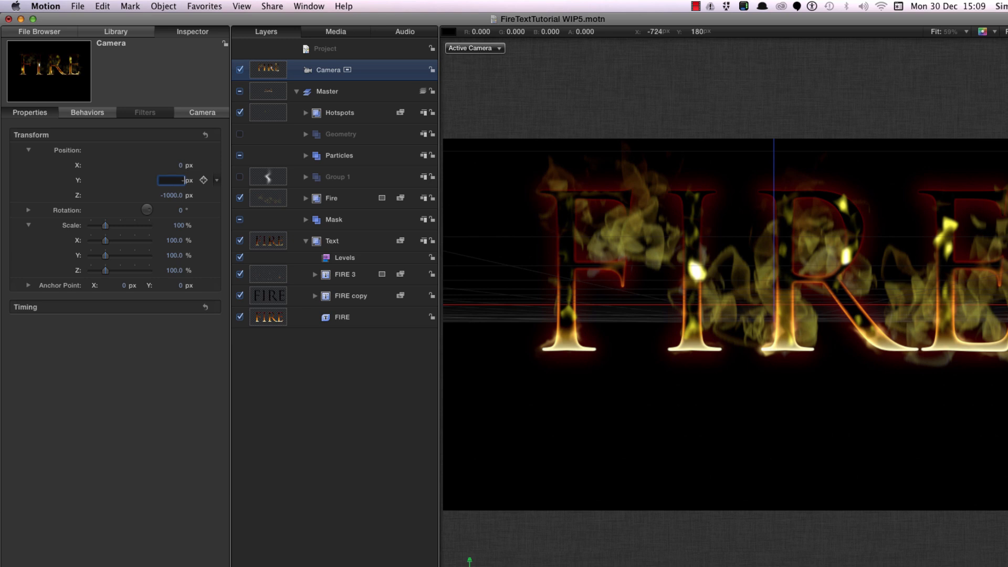
pyautogui.write('50')
pyautogui.press('Return')
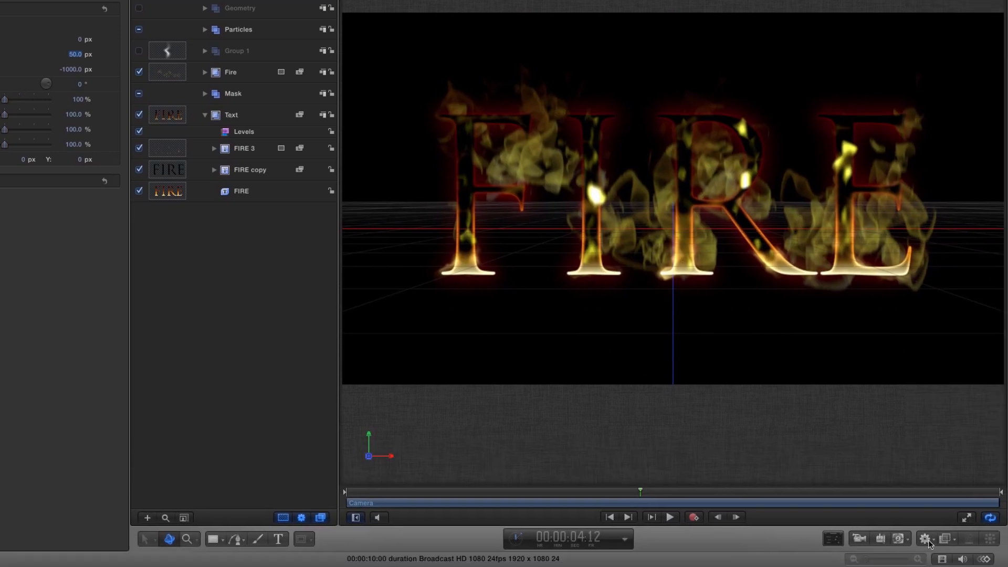
# Add a Dolly behavior to the camera and set its Distance to 350
pyautogui.click(1007, 566)
pyautogui.moveTo(922, 378)
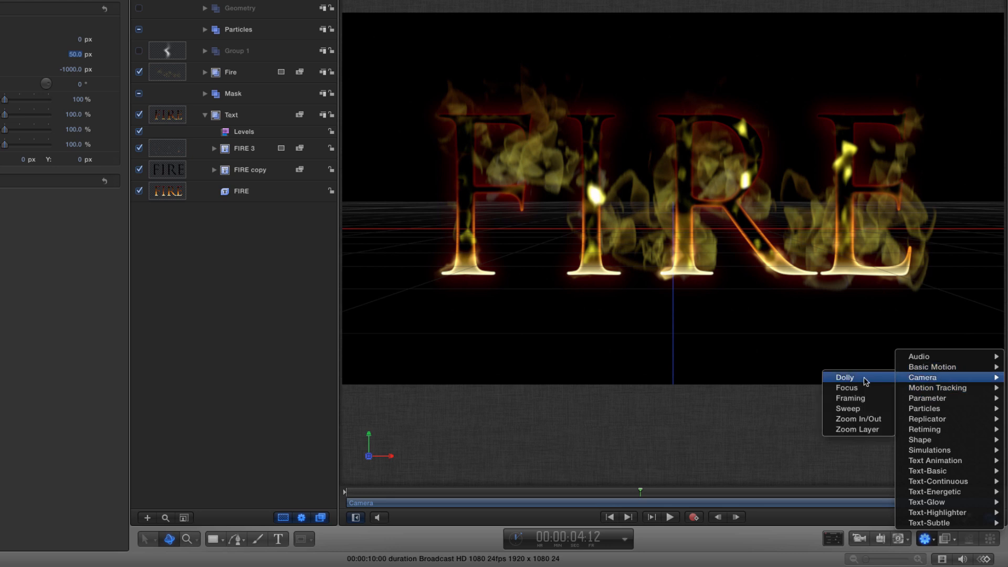
pyautogui.click(845, 378)
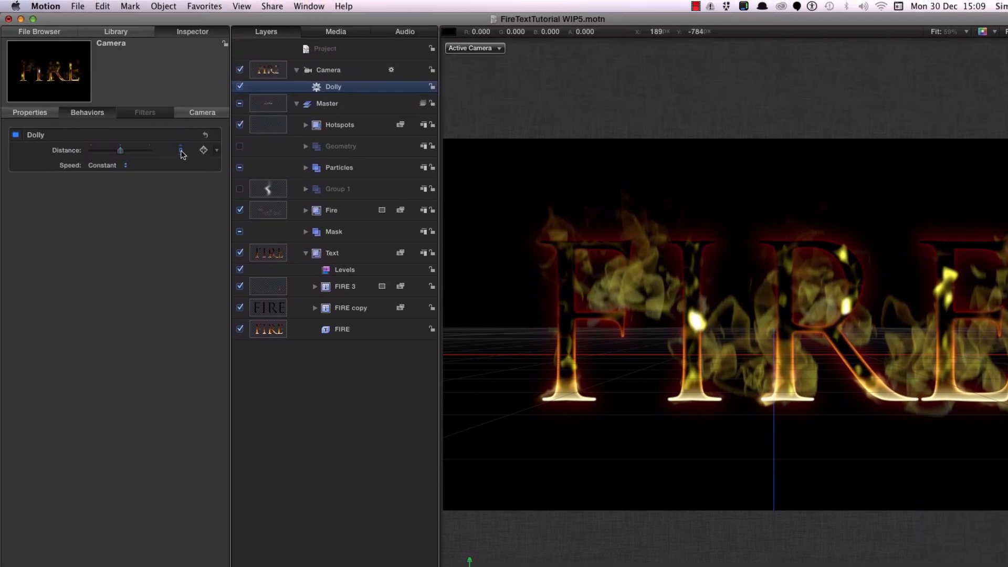
pyautogui.click(181, 150)
pyautogui.write('350')
pyautogui.press('Return')
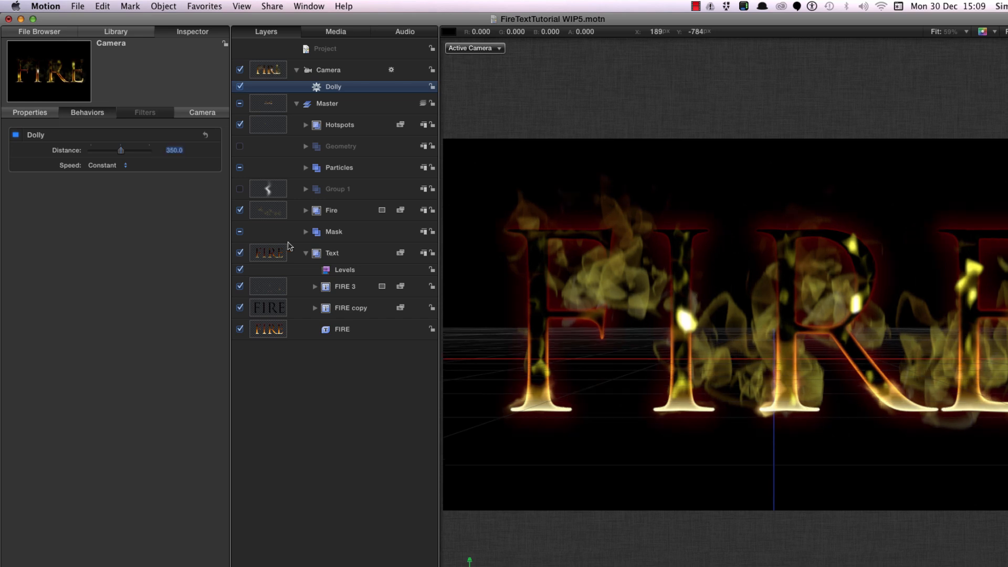